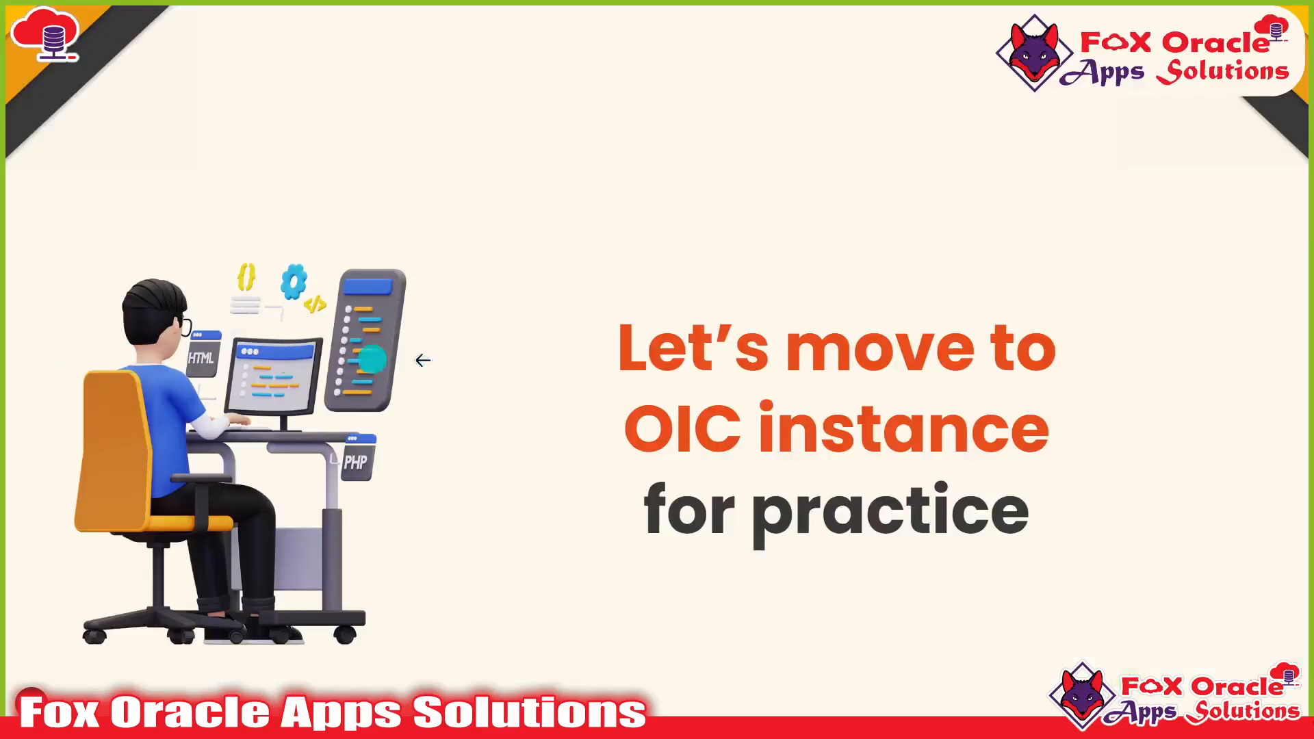
click(25, 363)
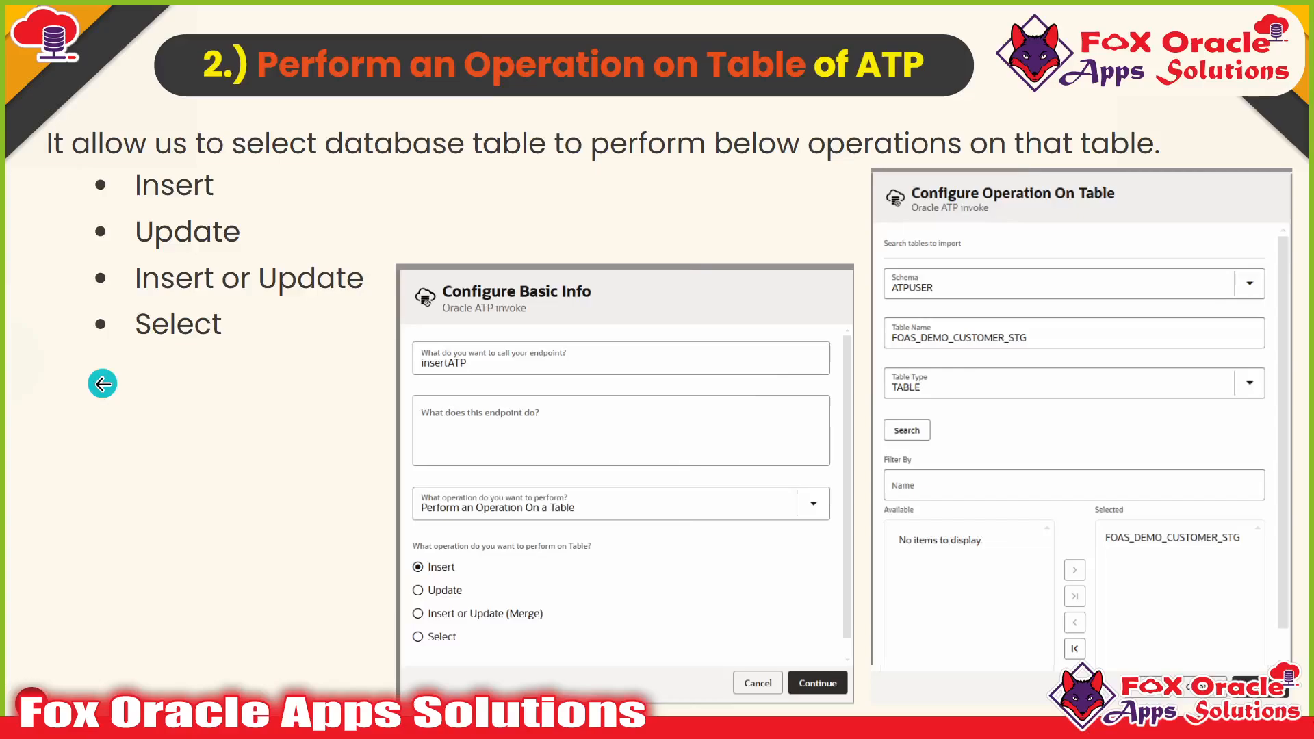
click(103, 384)
click(103, 384)
click(103, 384)
click(102, 384)
click(102, 384)
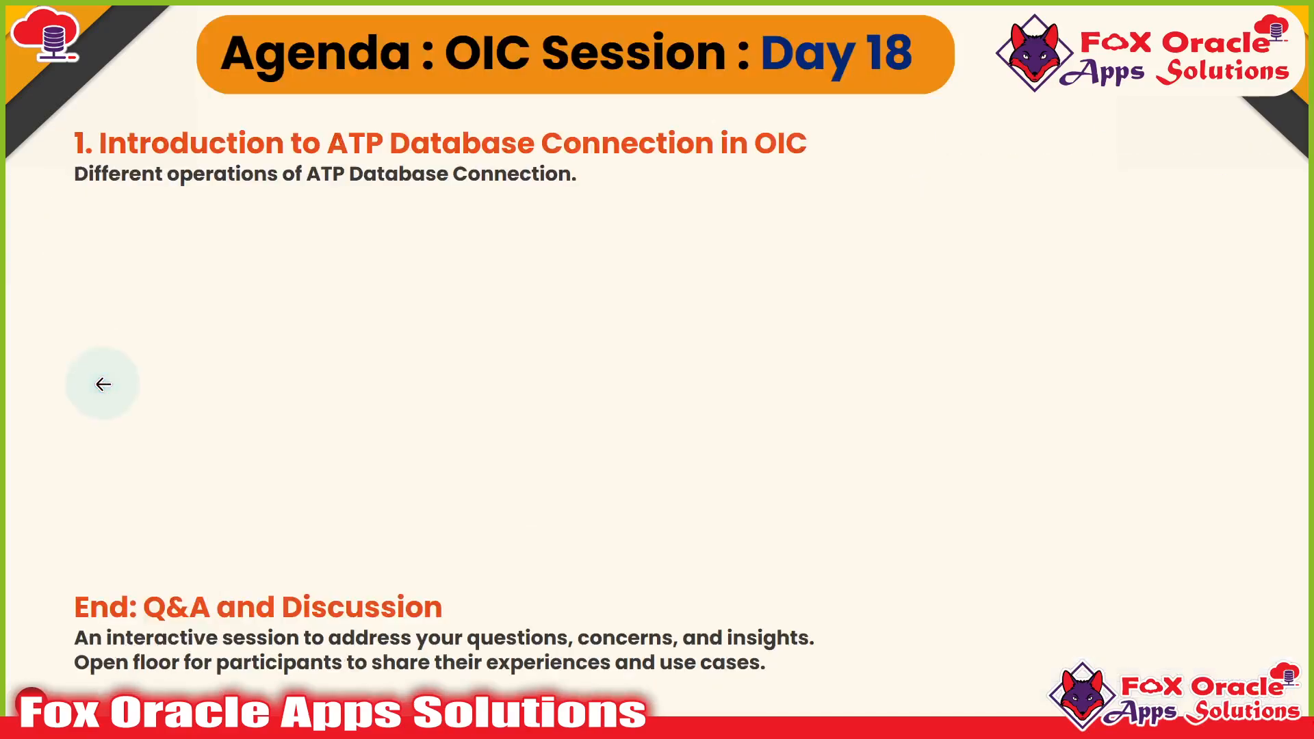
click(1165, 402)
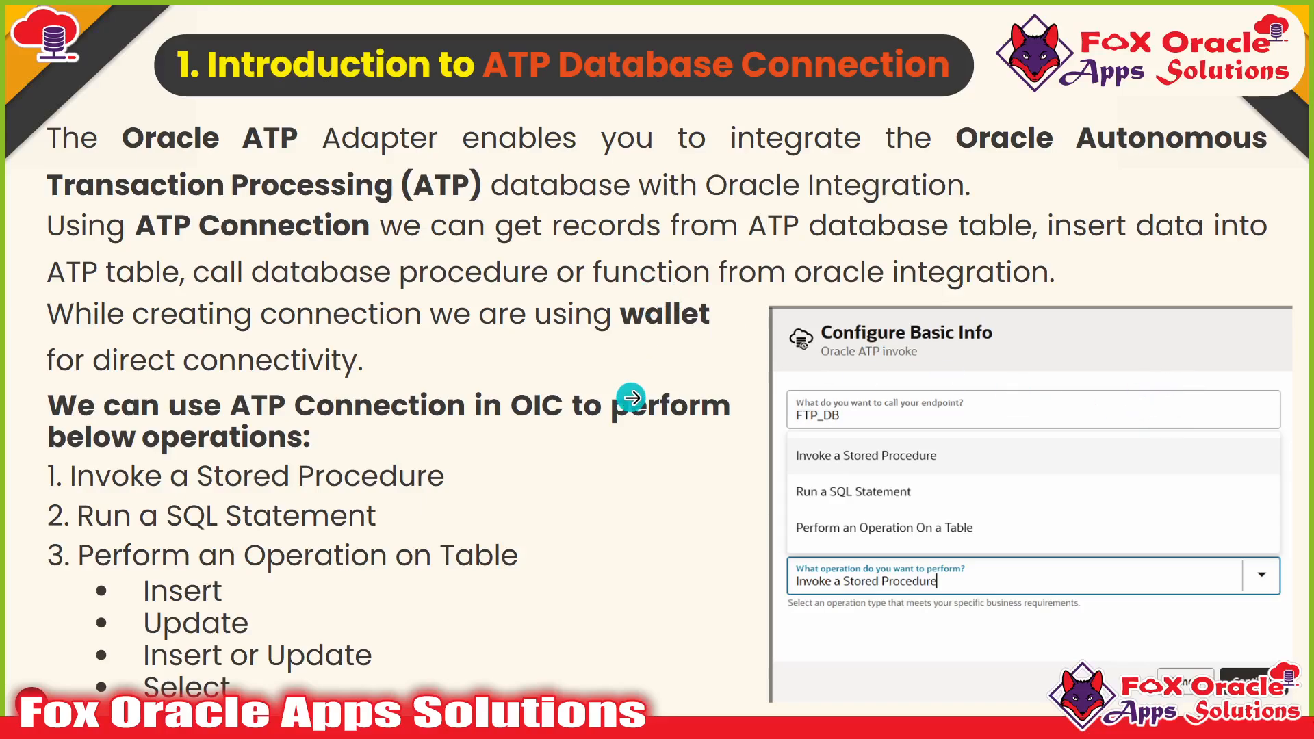
- Switch to File Explorer and open the main Desktop folder that holds the OIC 09_2024 folder
key(alt+Tab)
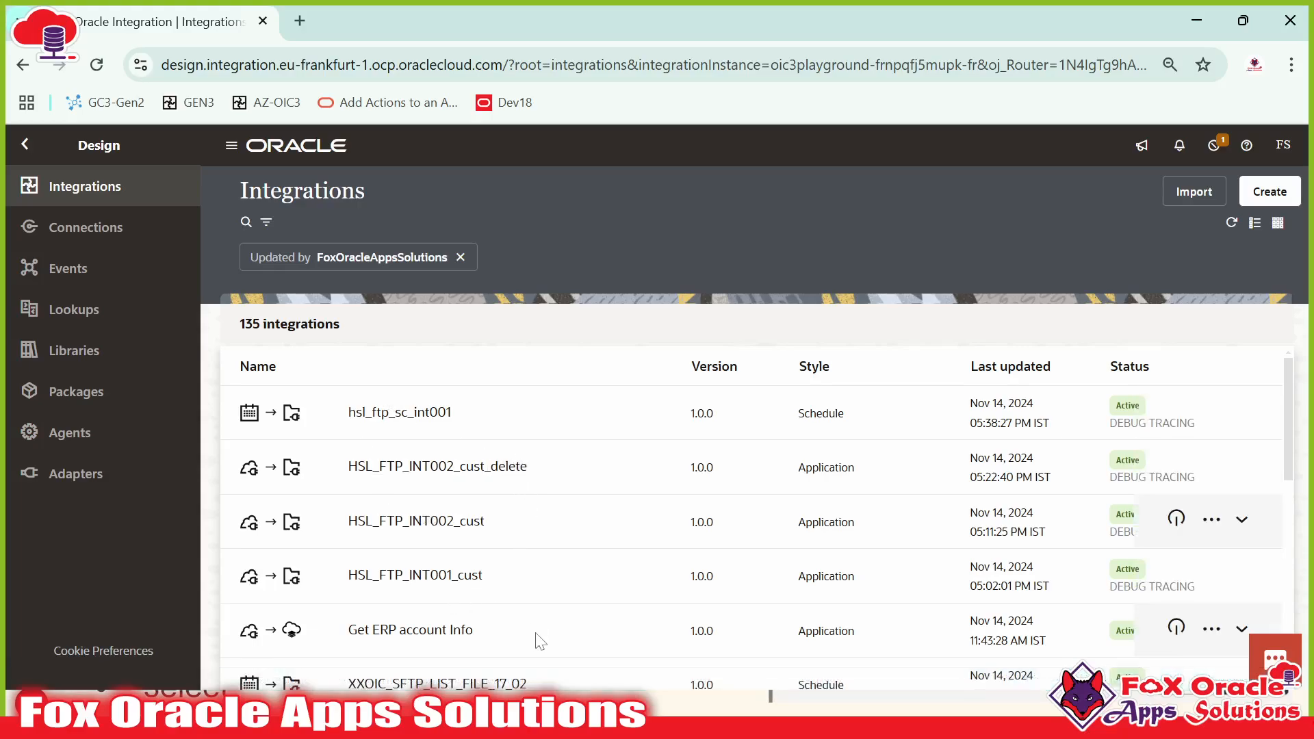
key(super)
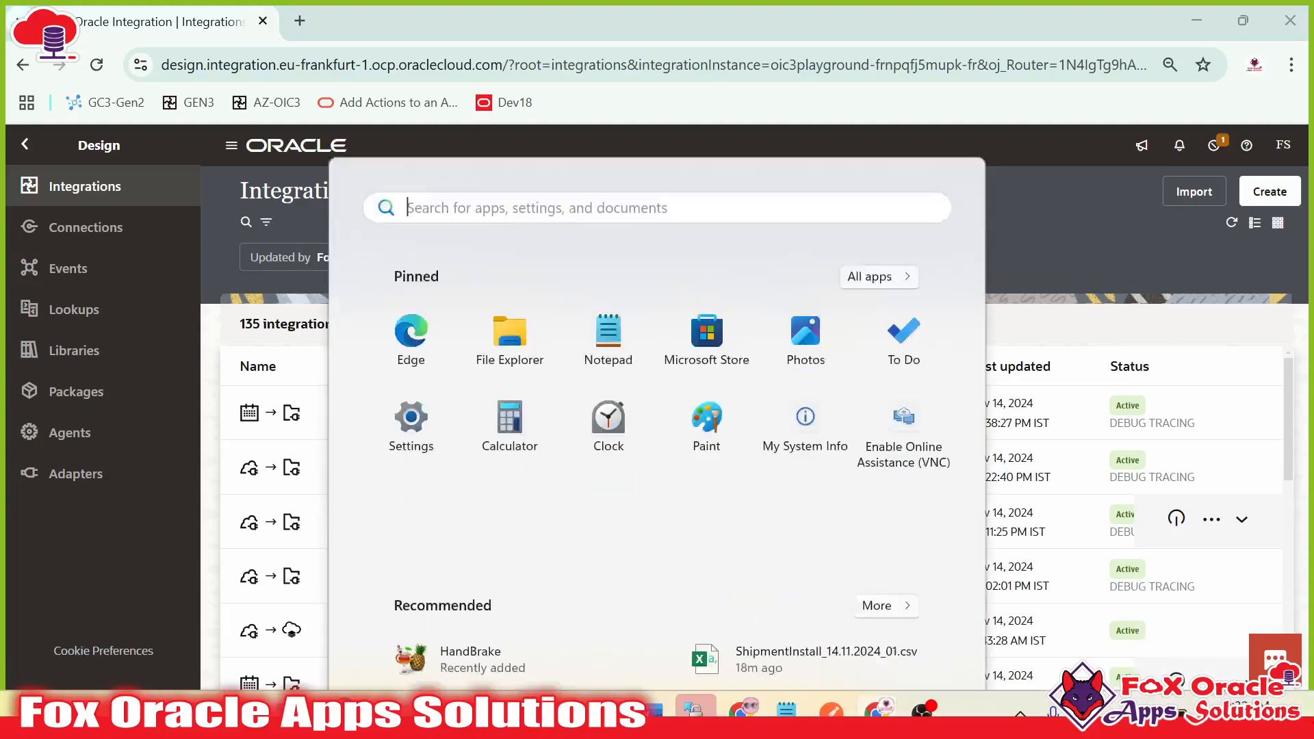
mouse_move(411, 712)
click(291, 610)
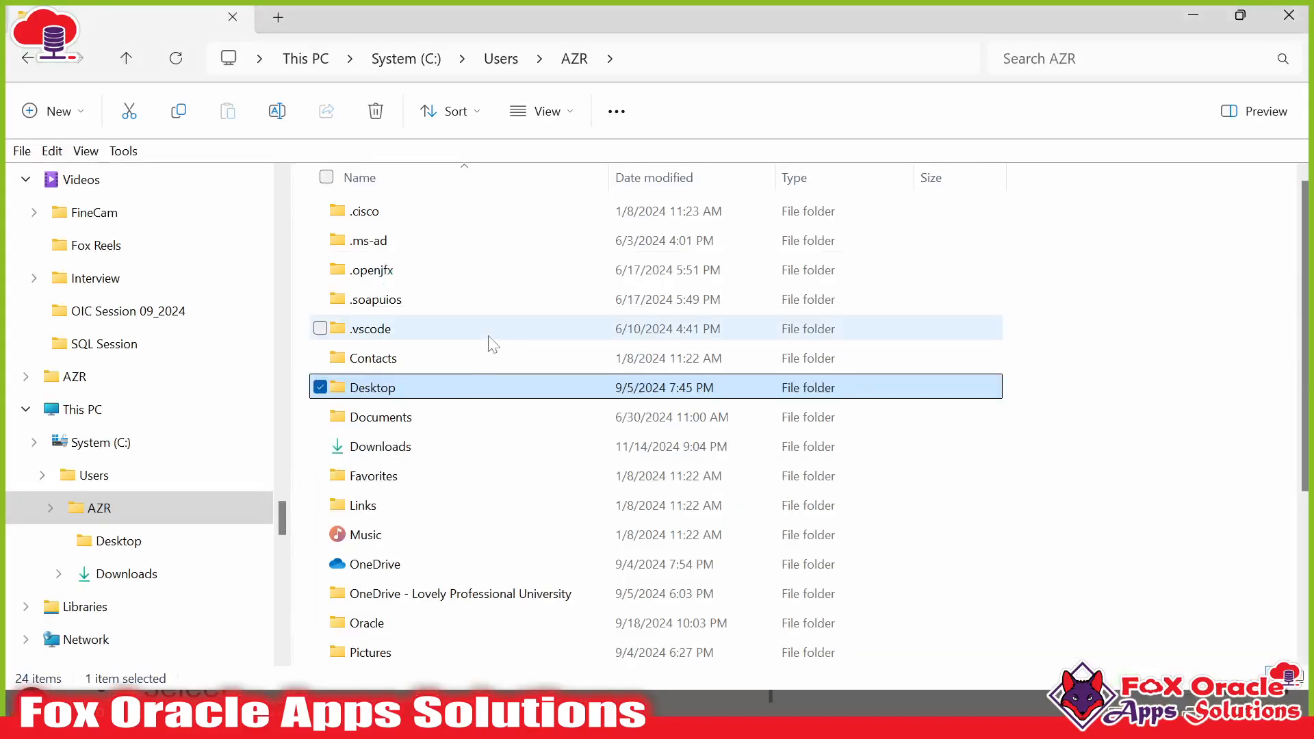
double_click(385, 388)
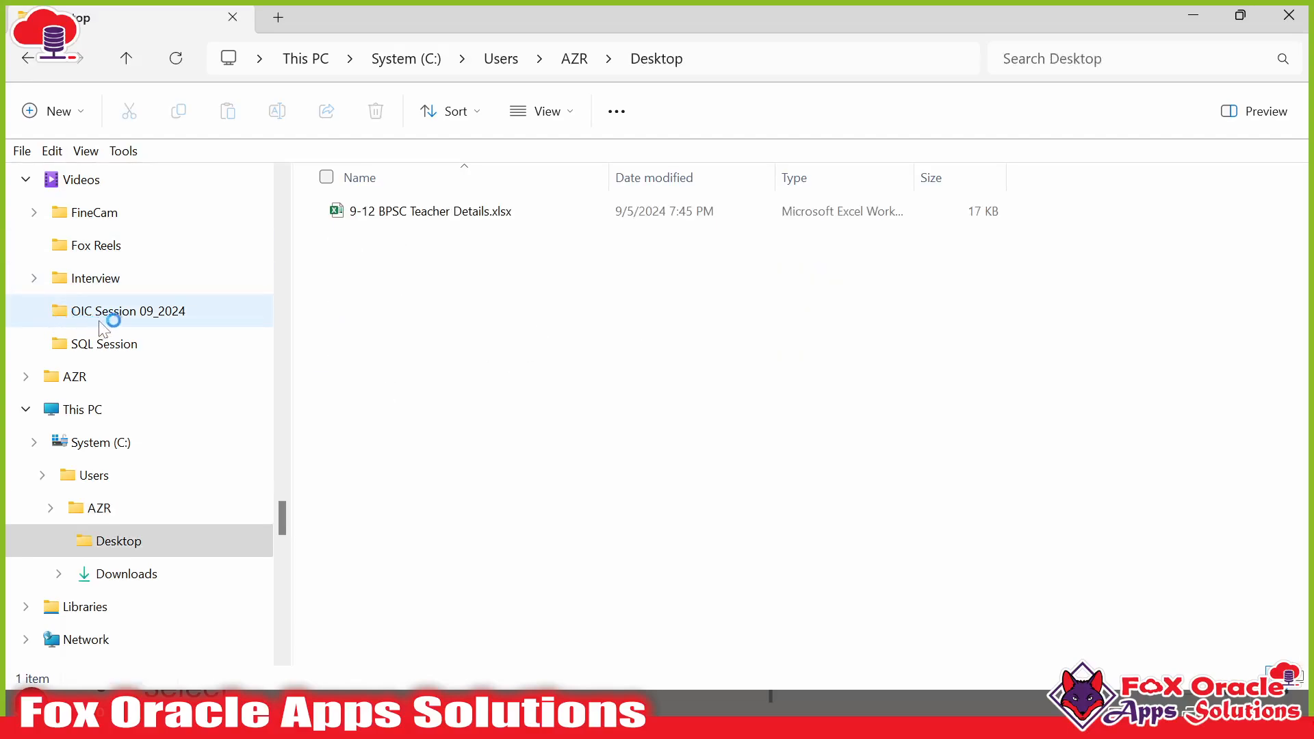
scroll(109, 219, up, 5)
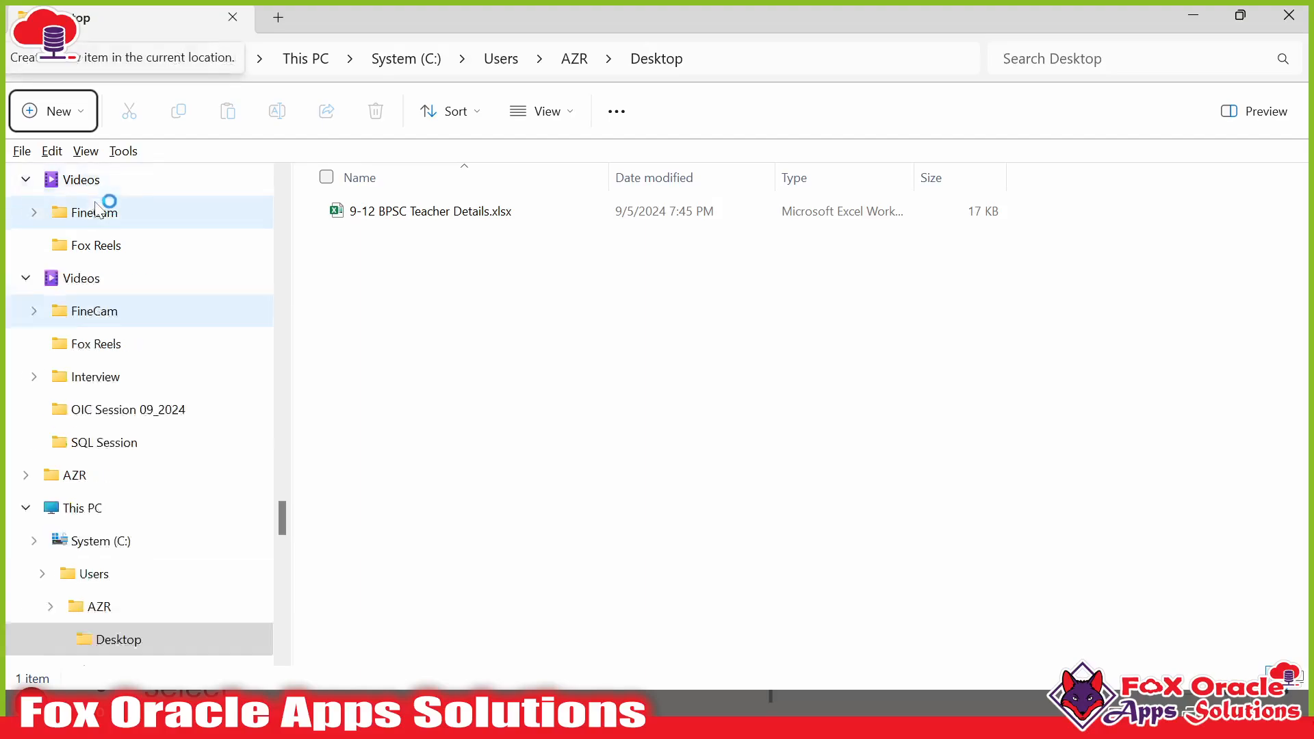
scroll(117, 231, up, 15)
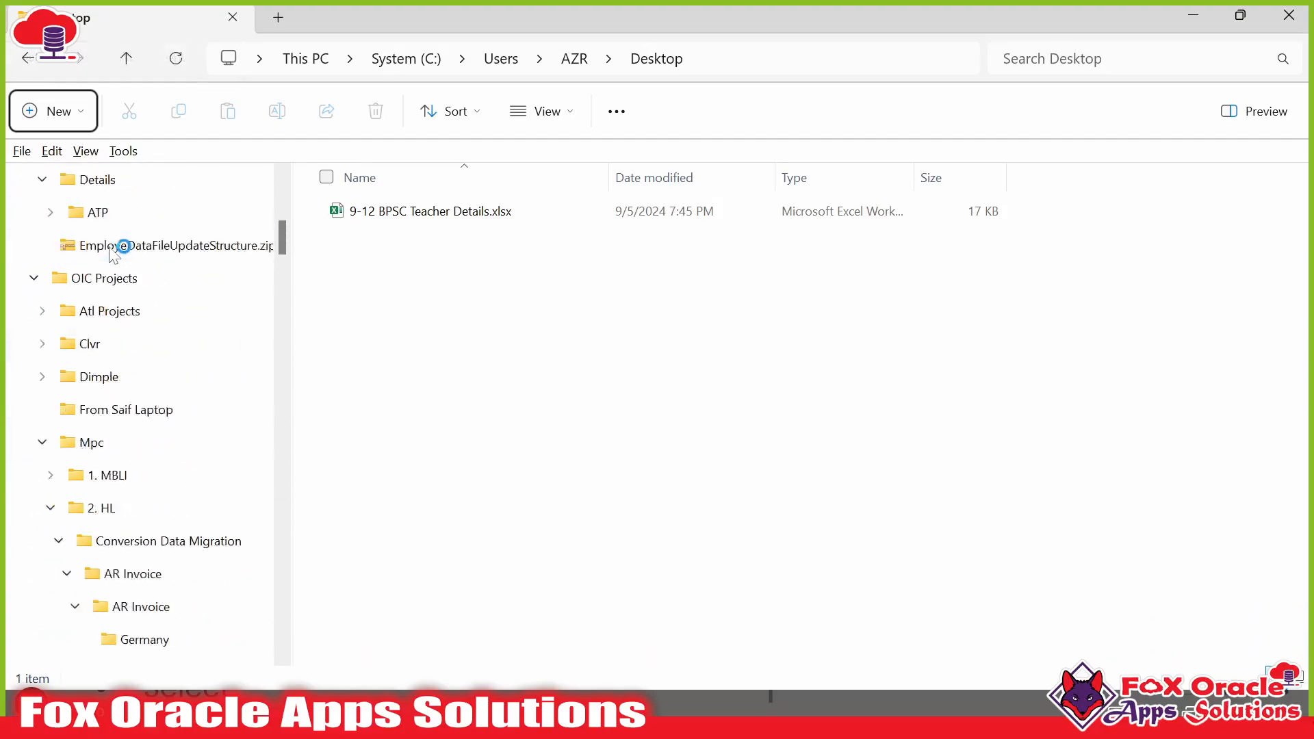
click(95, 349)
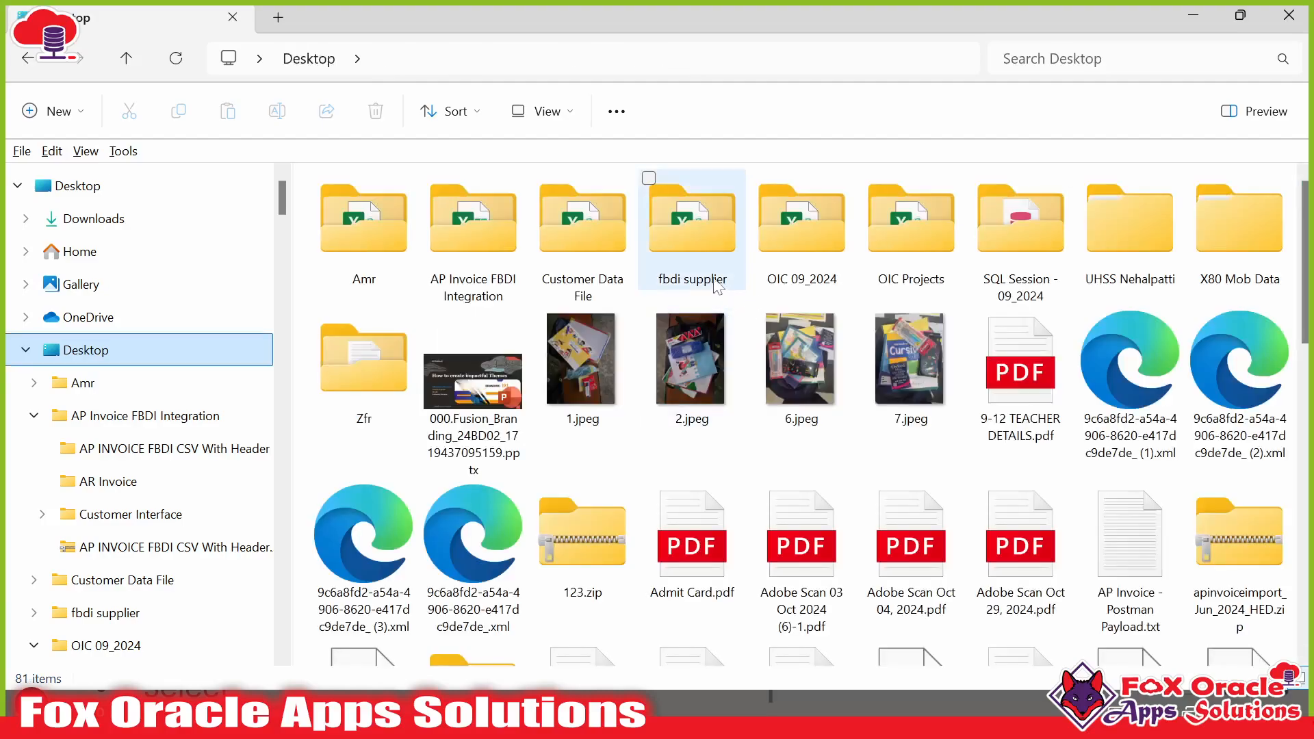
- Open the ATP folder inside Details in the OIC 09_2024 folder
click(816, 246)
double_click(815, 242)
click(377, 245)
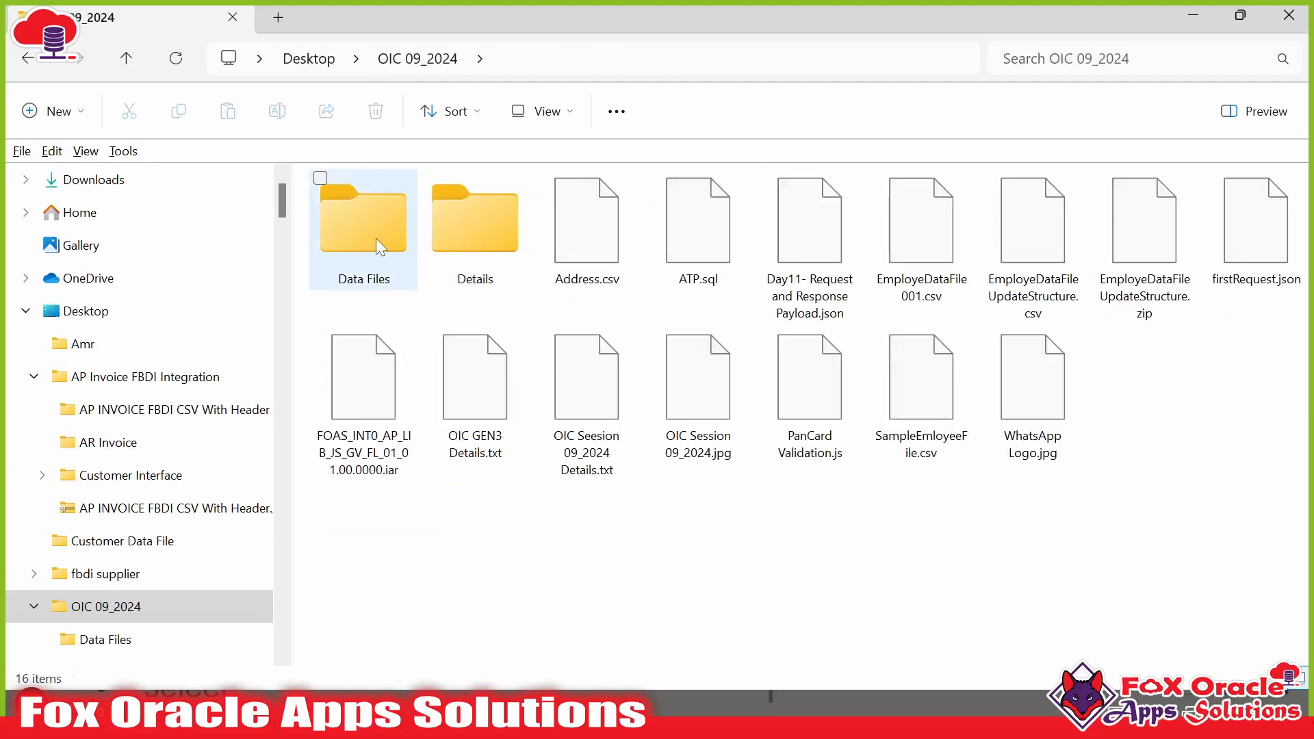
double_click(426, 246)
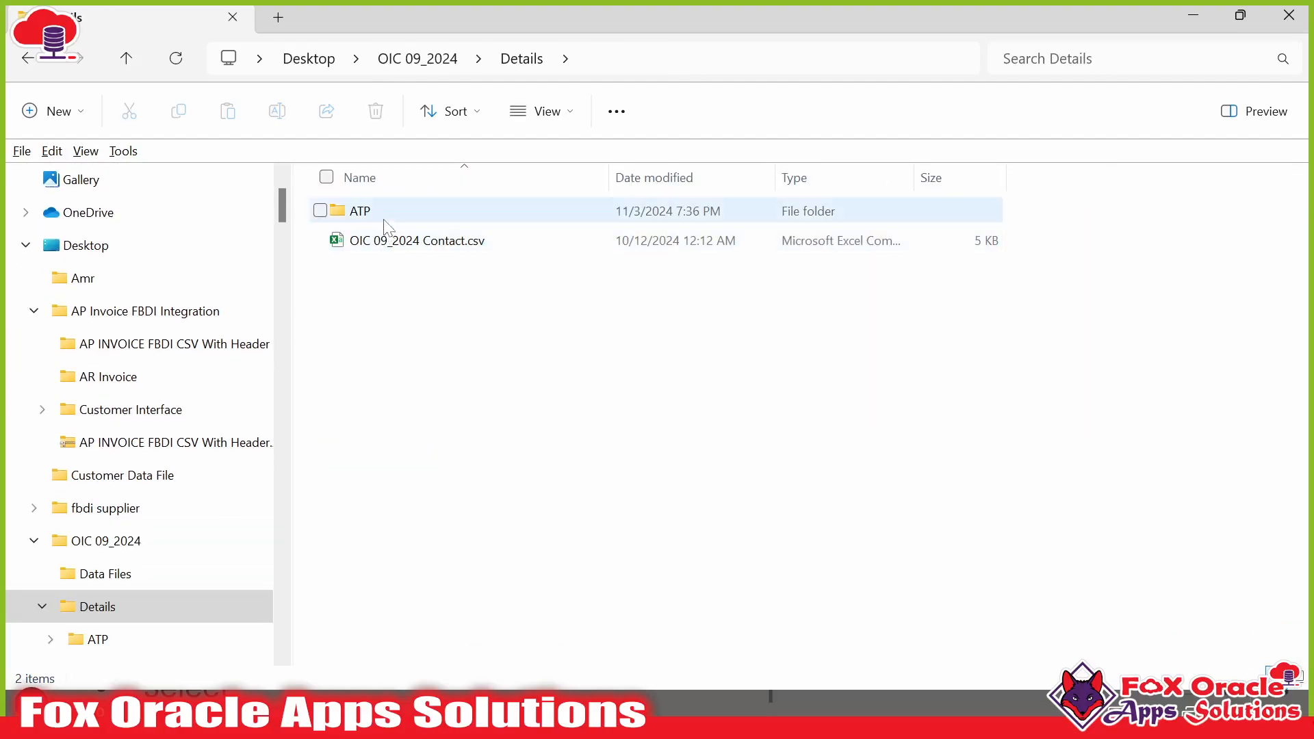
double_click(383, 213)
double_click(381, 212)
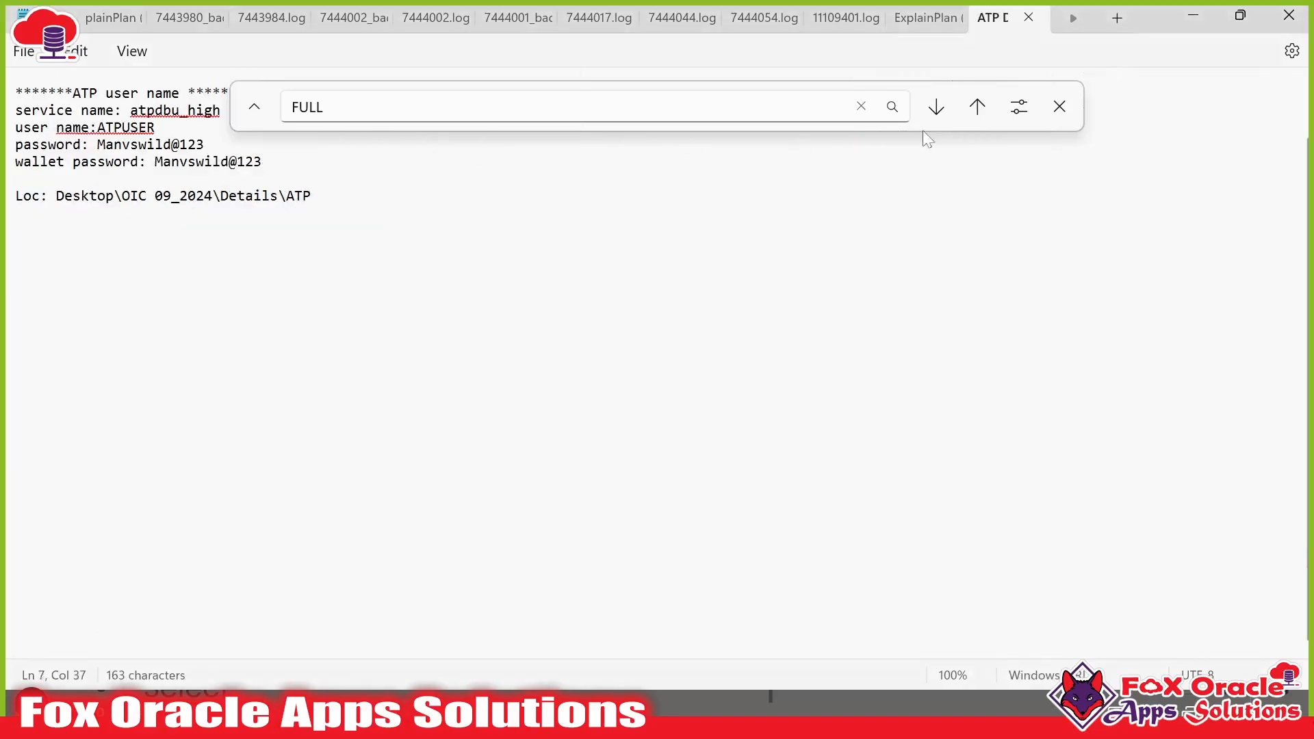
- Close the find bar in the ATP notes and review the service name, user name, password and wallet password entries
click(1060, 106)
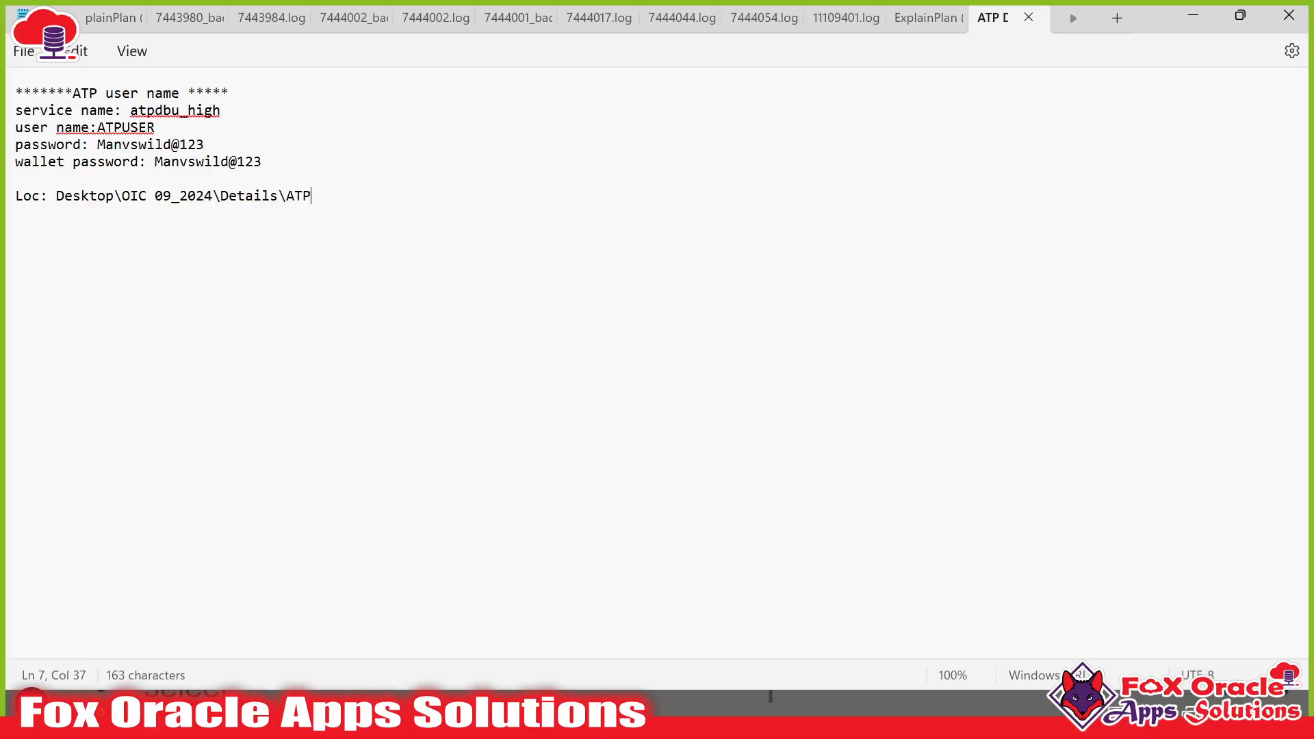
drag(98, 128, 271, 157)
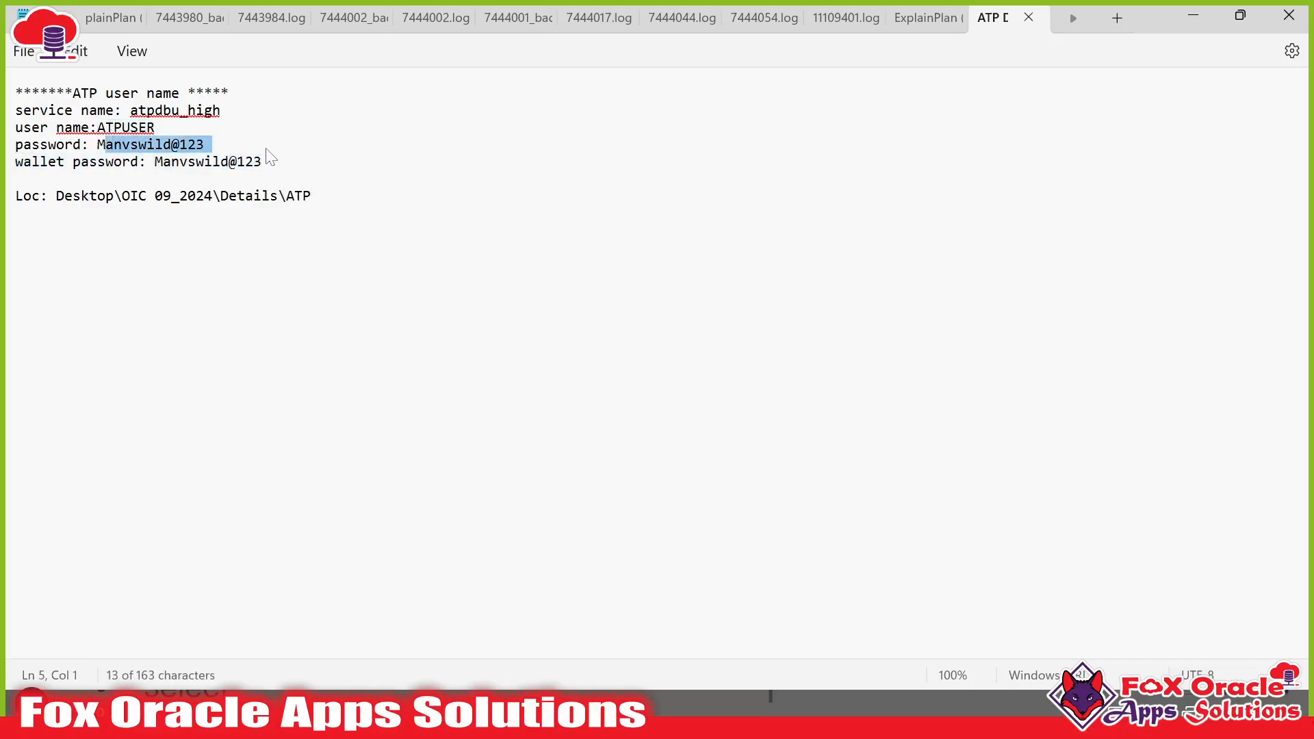
click(255, 166)
drag(155, 161, 297, 167)
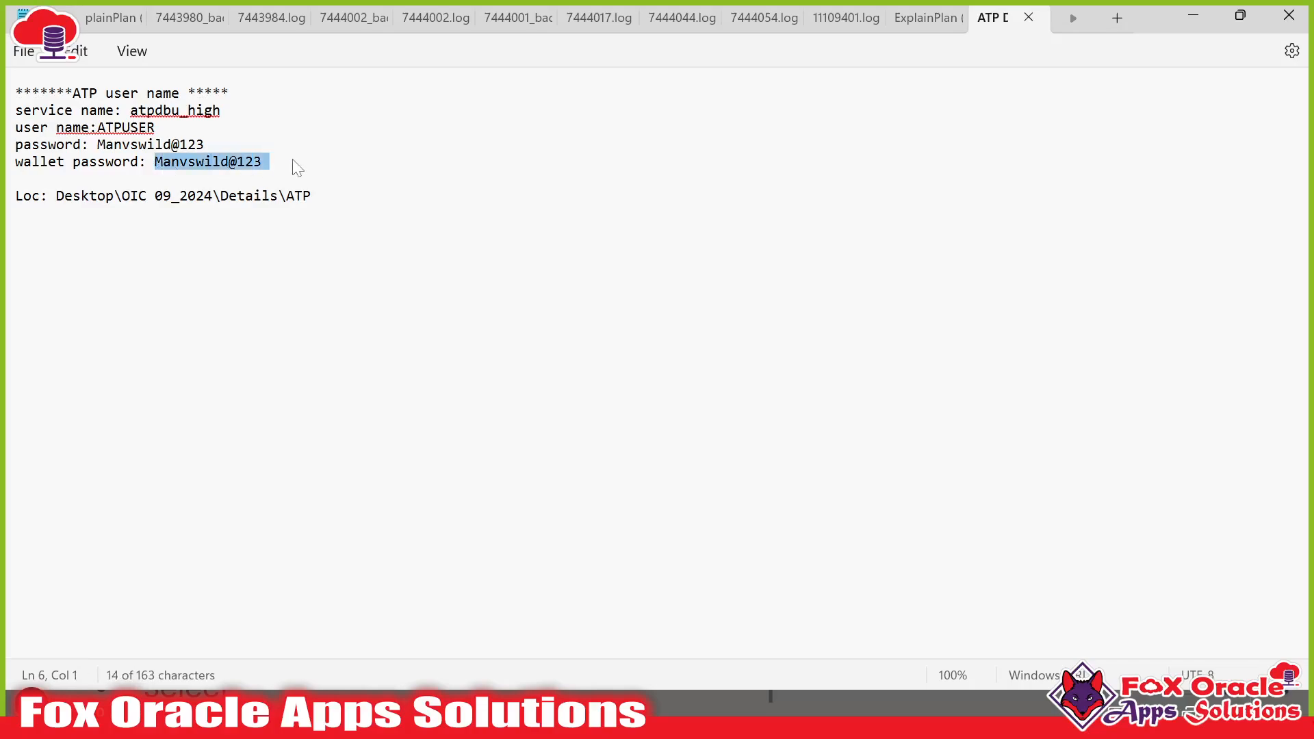
click(264, 163)
drag(154, 162, 187, 173)
drag(130, 110, 213, 111)
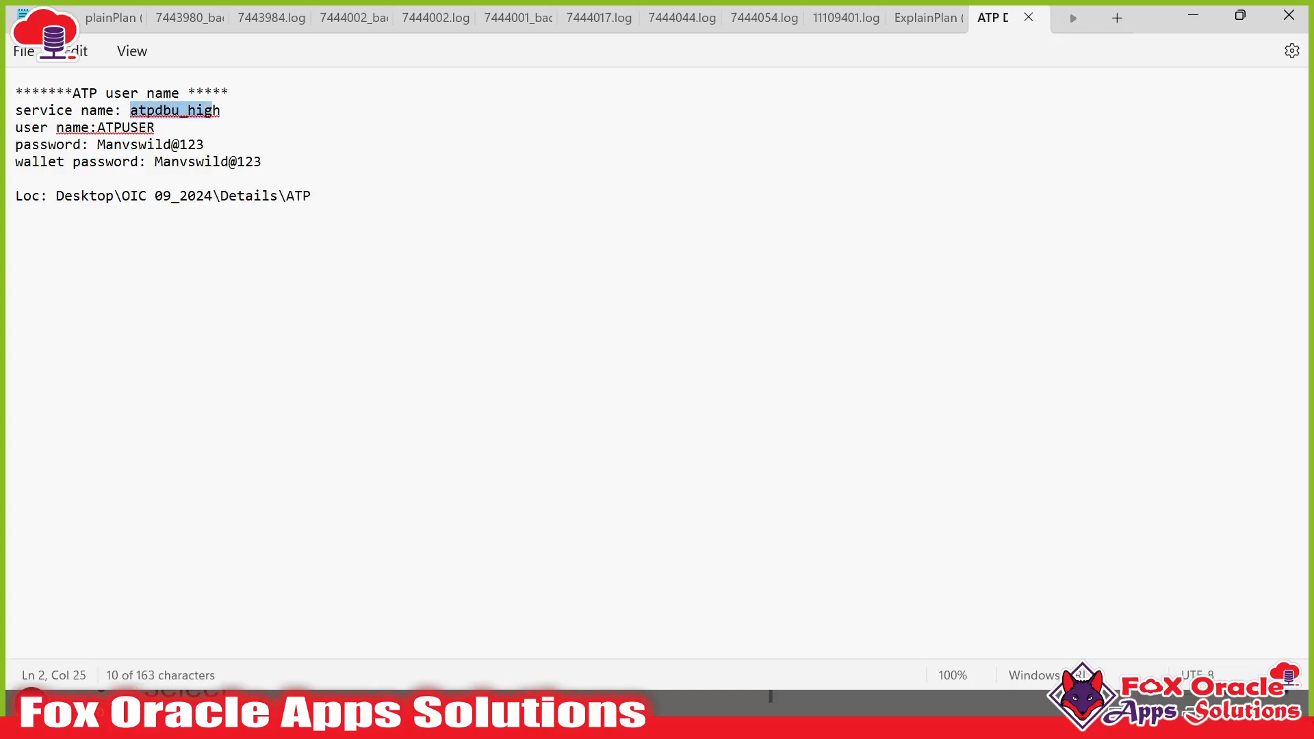
drag(23, 161, 97, 161)
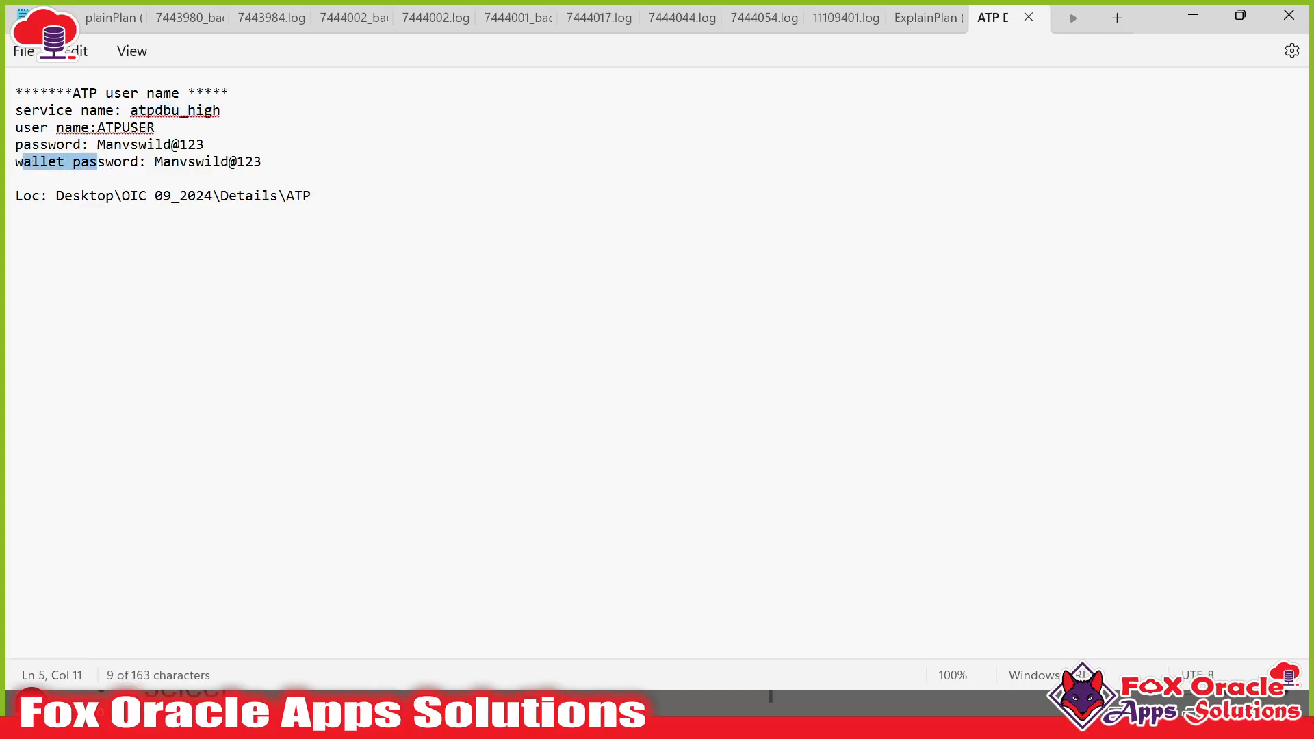
click(220, 110)
drag(130, 110, 227, 120)
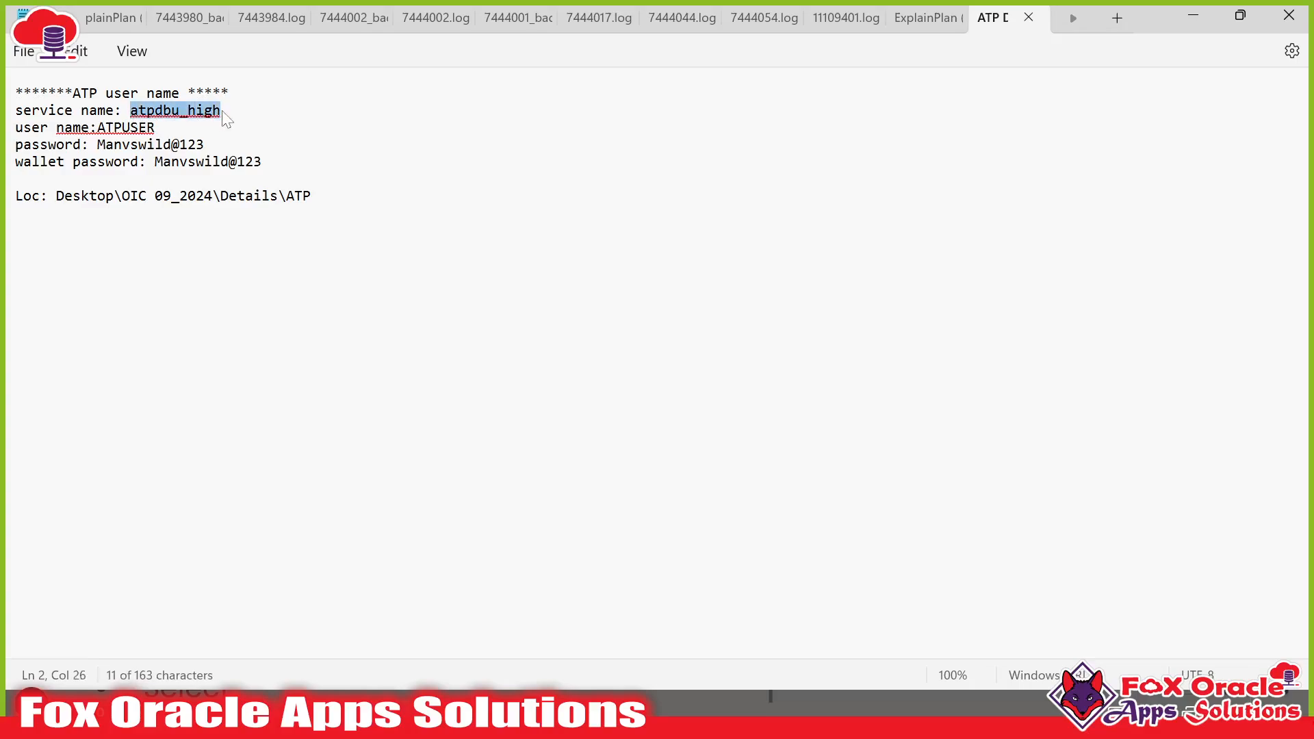
click(548, 427)
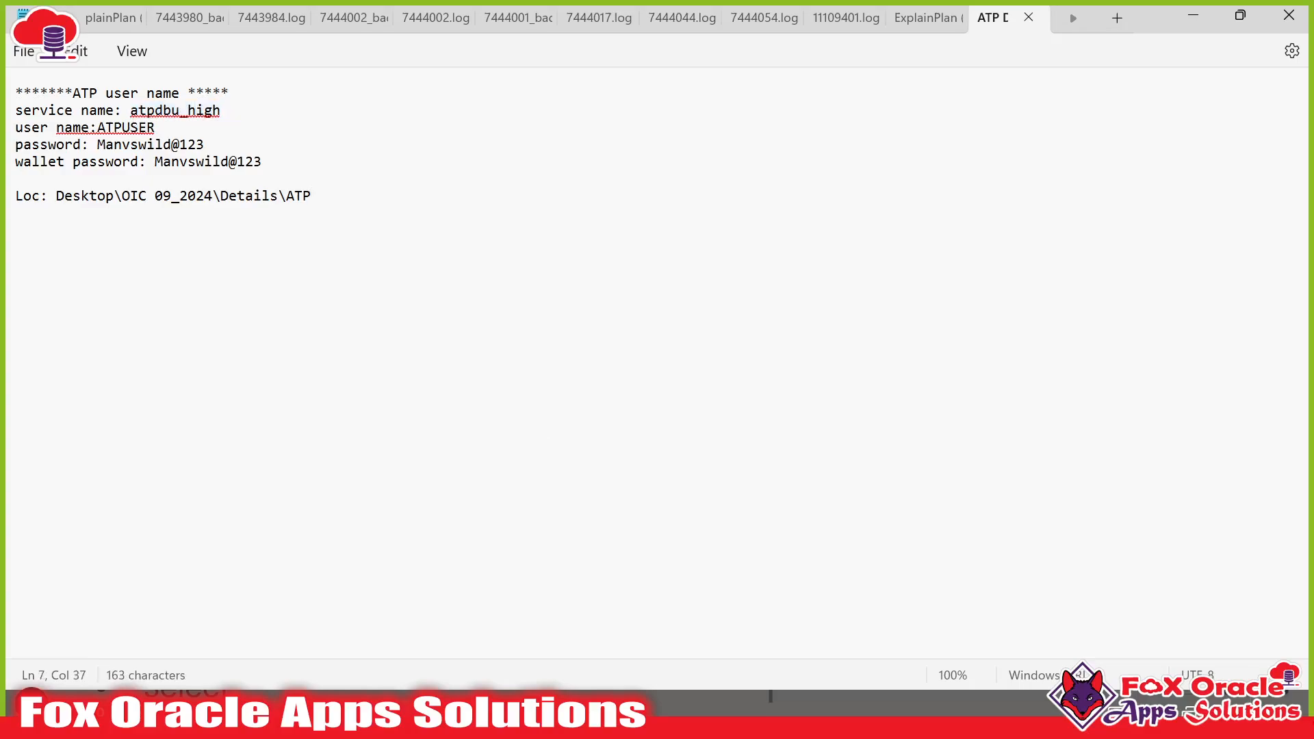
- Switch to SQL Developer and maximize its window
key(super)
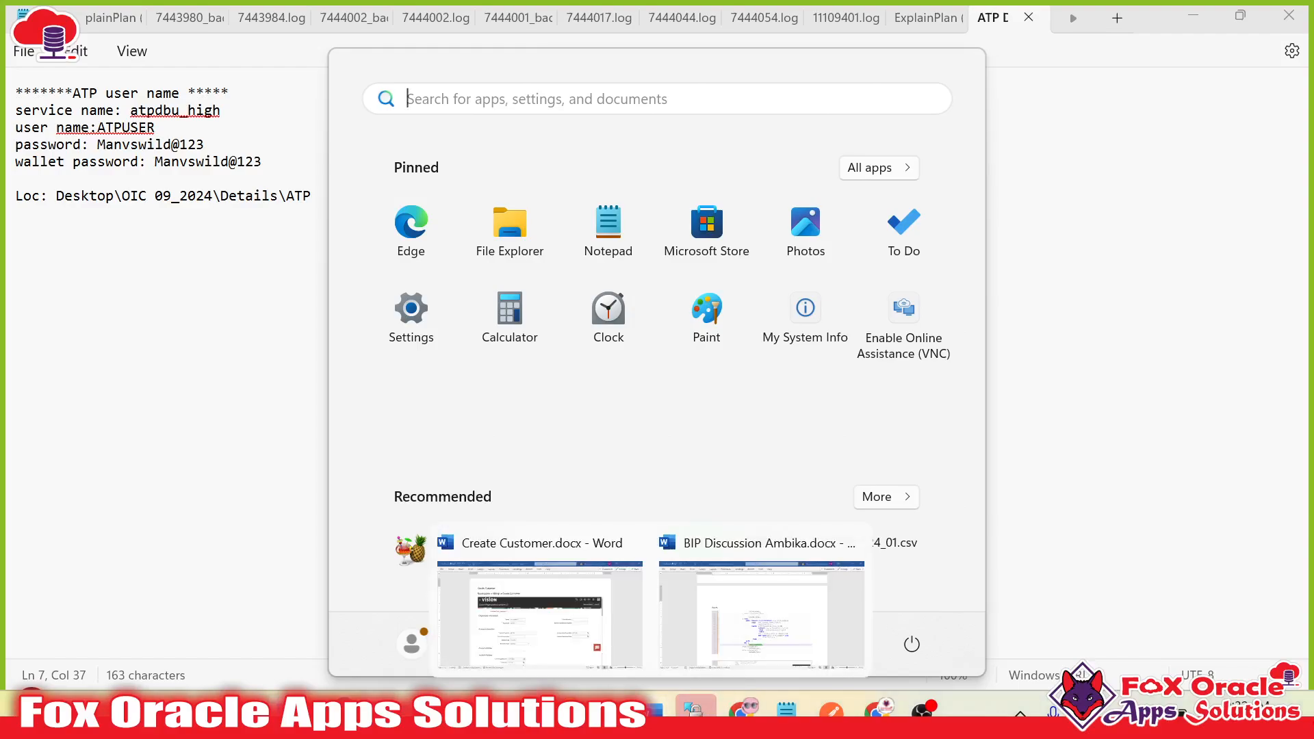
click(609, 724)
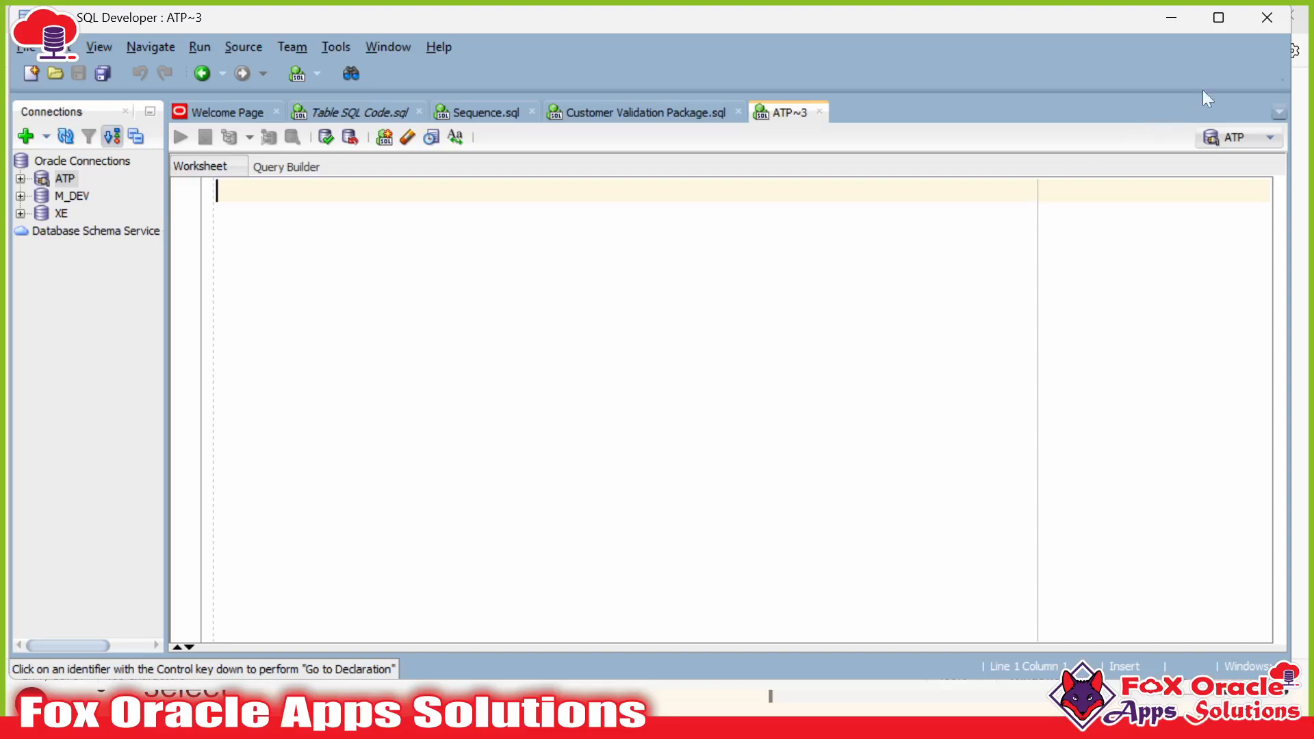
click(1218, 17)
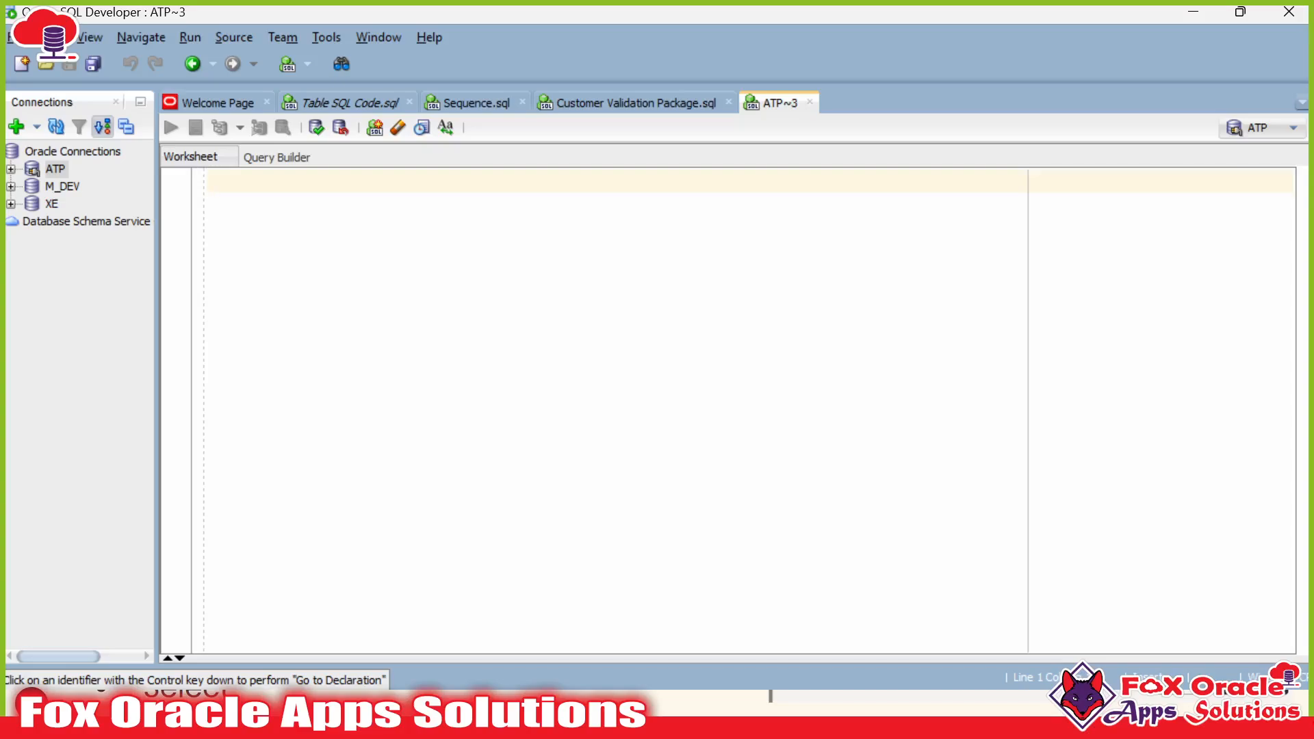
- Create a new database connection and name it FOAS_AP_CON
click(14, 126)
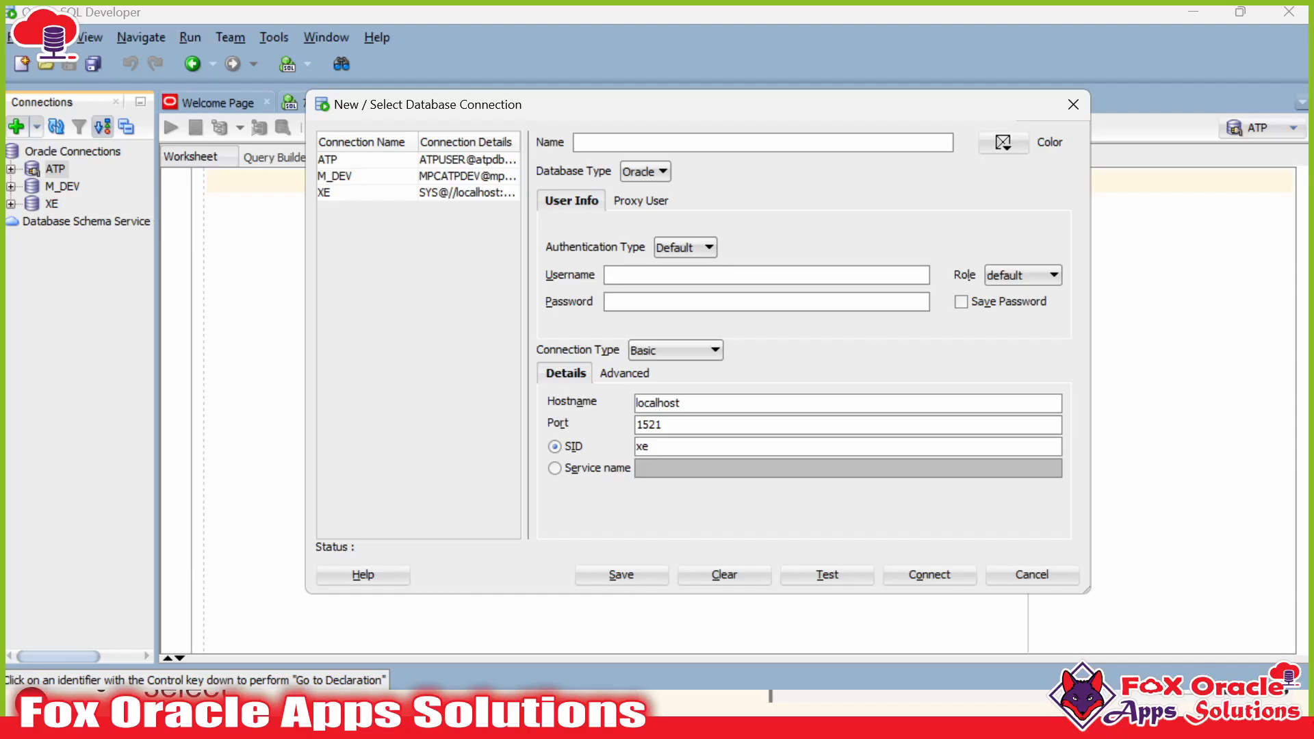
text(FOX_AP_CON)
click(589, 142)
key(Right)
key(BackSpace)
key(BackSpace)
text(OX)
key(BackSpace)
key(BackSpace)
text(OAS)
key(Right)
- Copy the user name ATPUSER from the ATP notes into the connection's username
click(649, 275)
key(Tab)
key(alt+Tab)
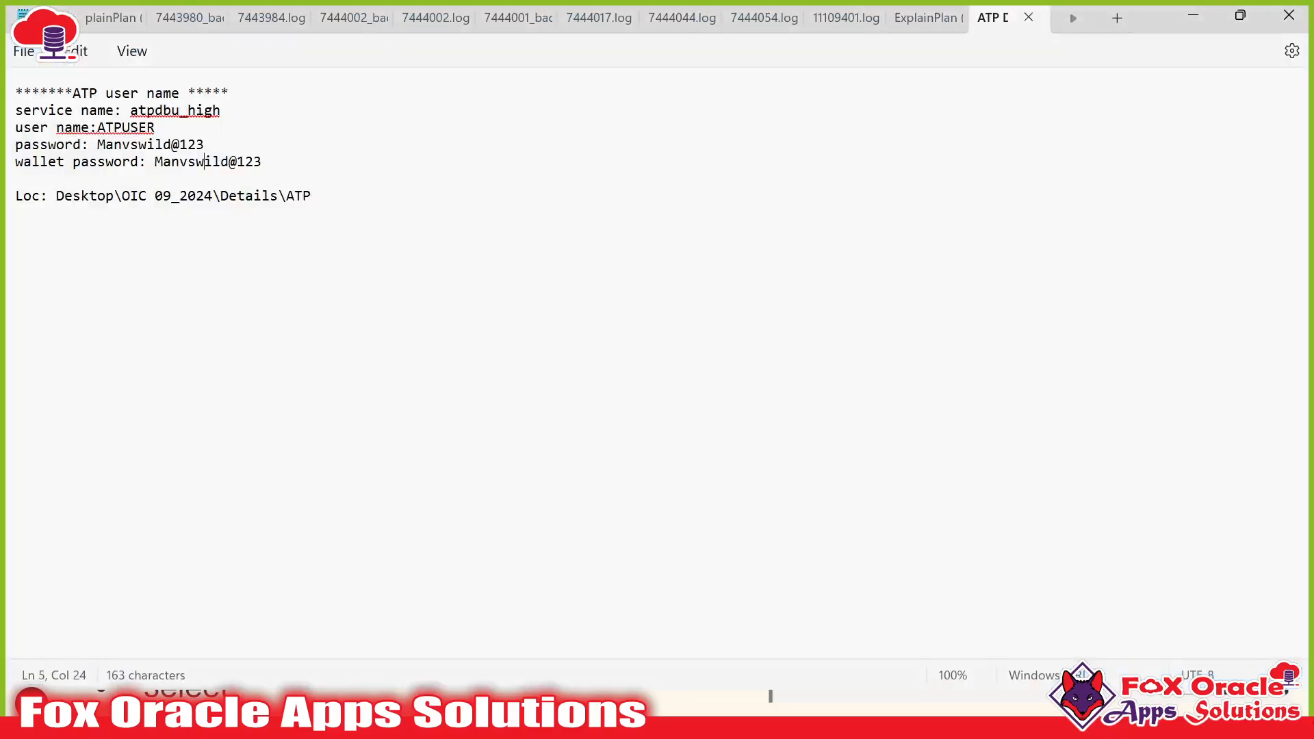
drag(97, 135, 156, 127)
key(ctrl+c)
key(alt+Tab)
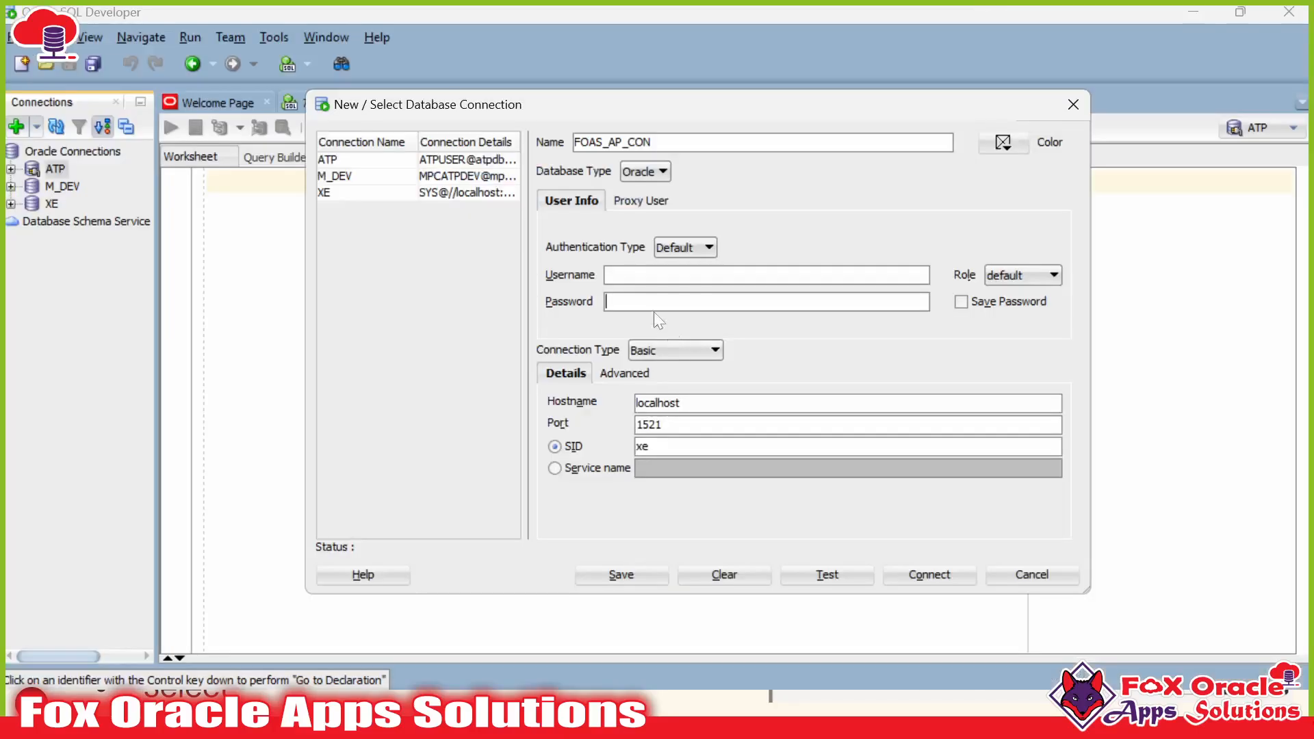
key(ctrl+v)
- Copy the database password from the ATP notes into the connection's password field
key(alt+Tab)
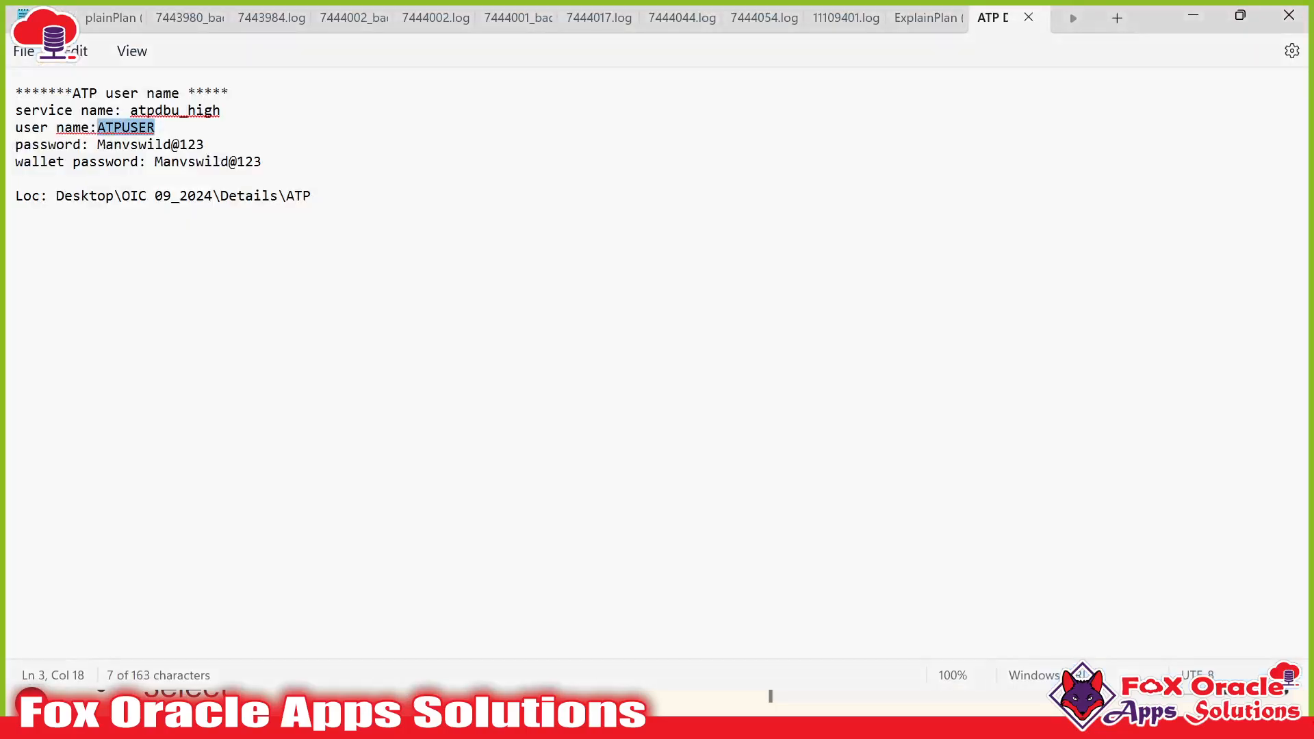
click(205, 144)
drag(204, 145, 97, 145)
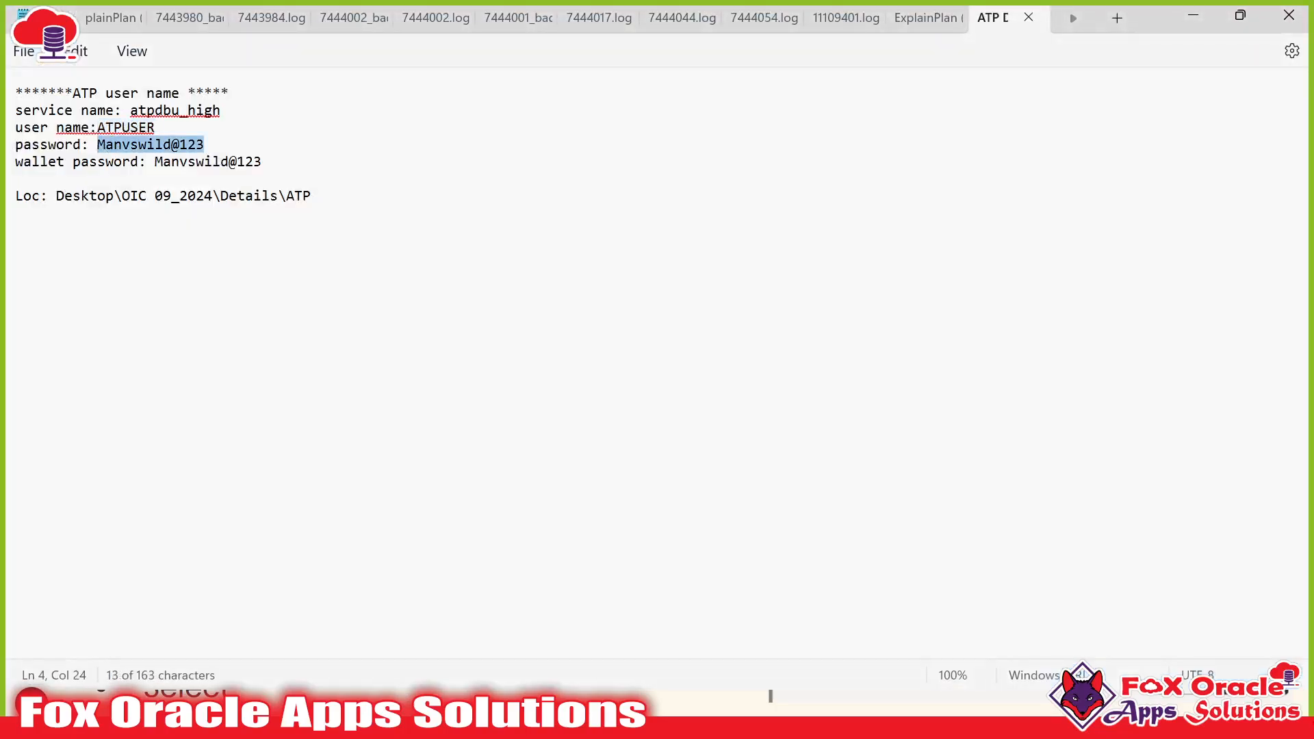
key(ctrl+c)
key(alt+Tab)
key(Tab)
key(ctrl+v)
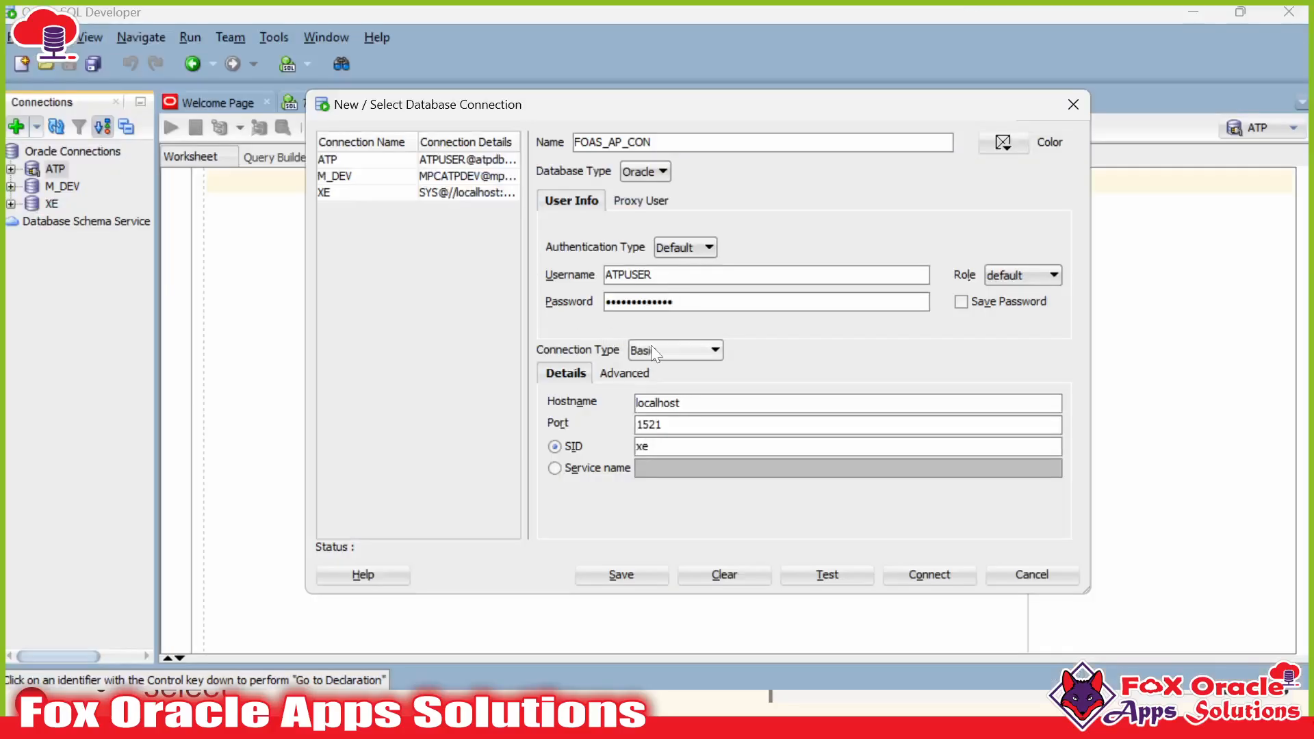
- Set the connection type to Cloud Wallet and load Wallet_ATPDBU.zip from the ATP folder as its configuration file
click(651, 348)
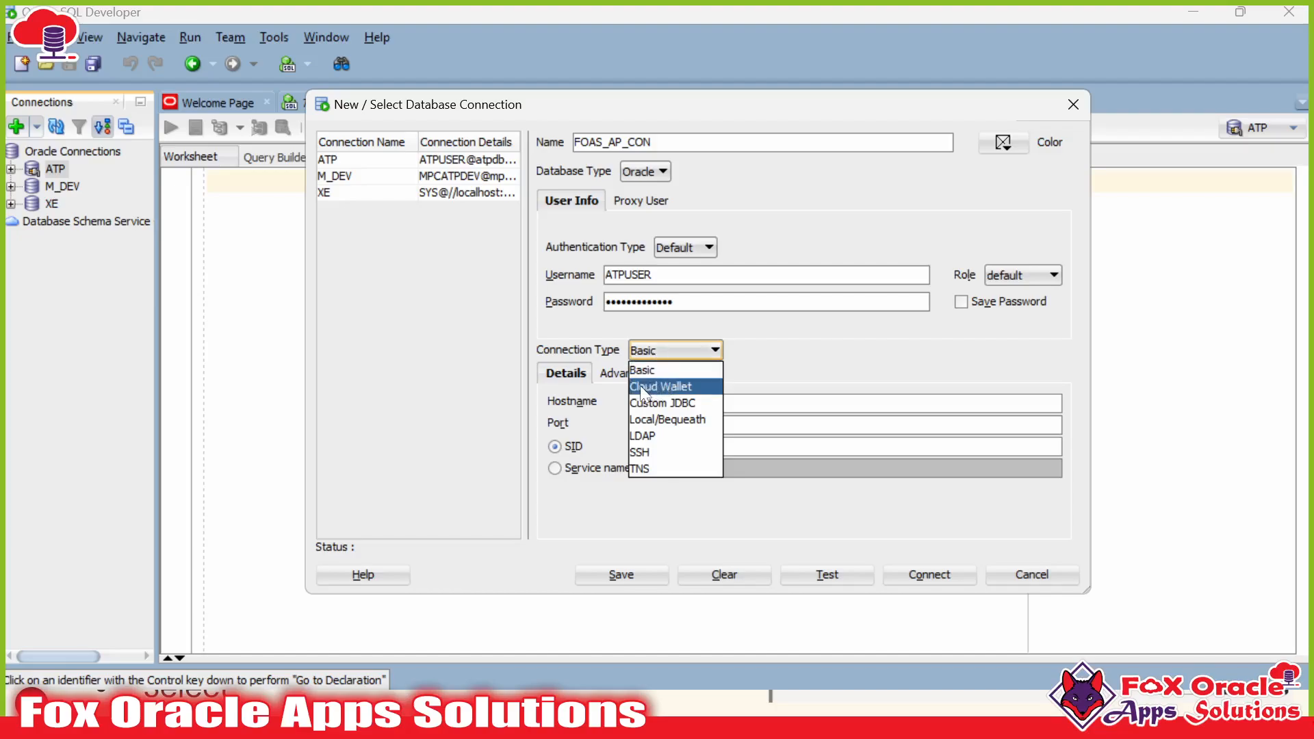
click(668, 387)
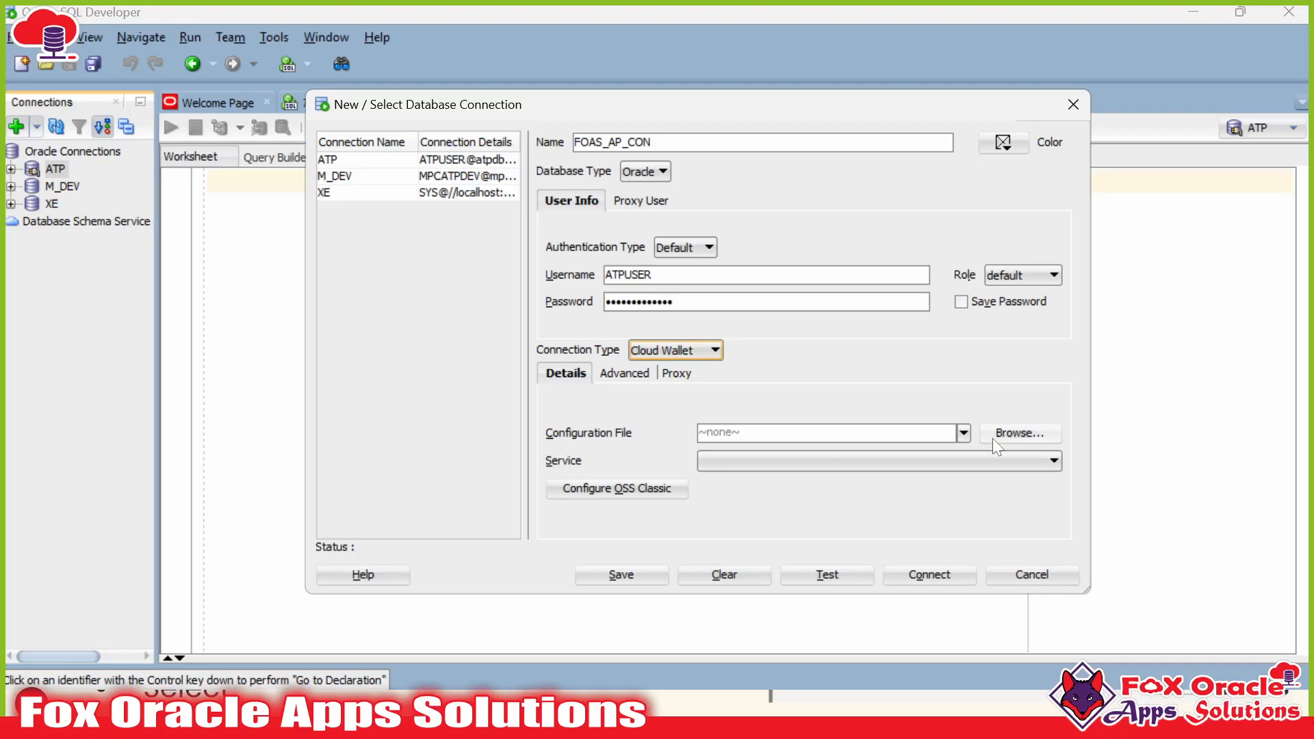
click(1020, 433)
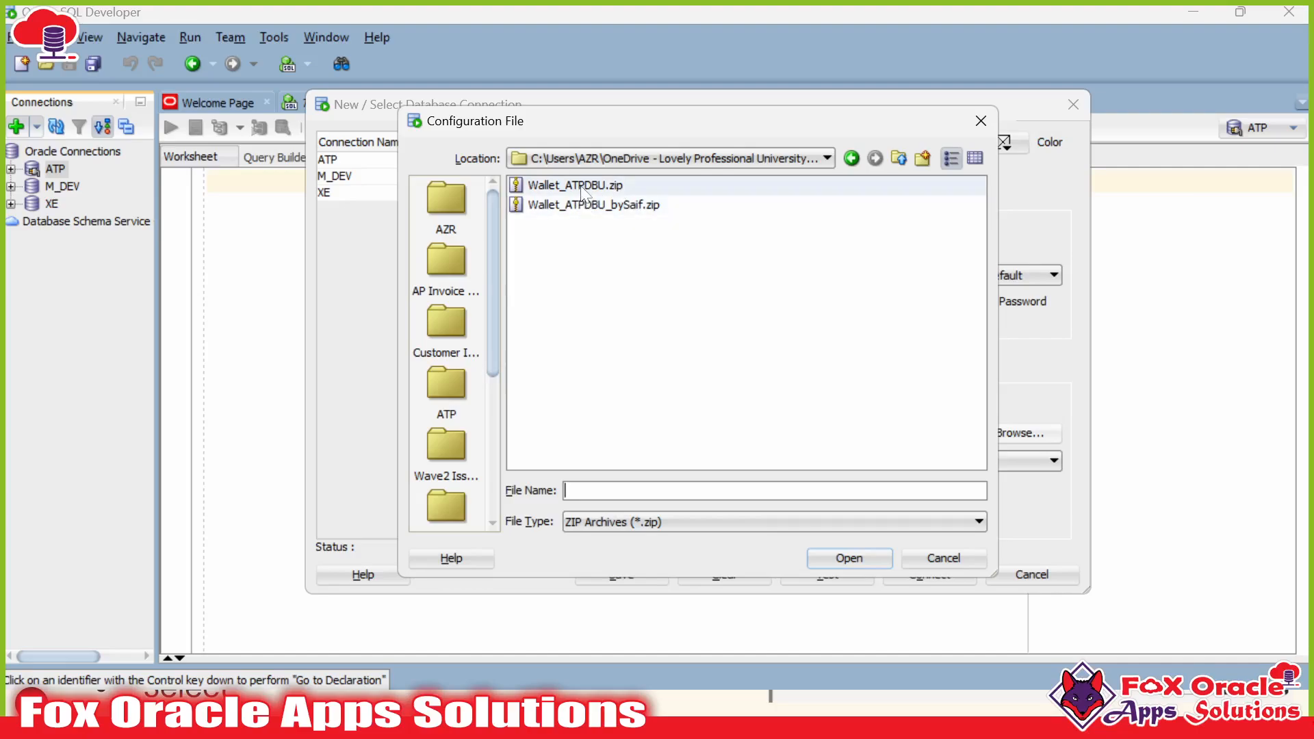
click(619, 185)
click(842, 560)
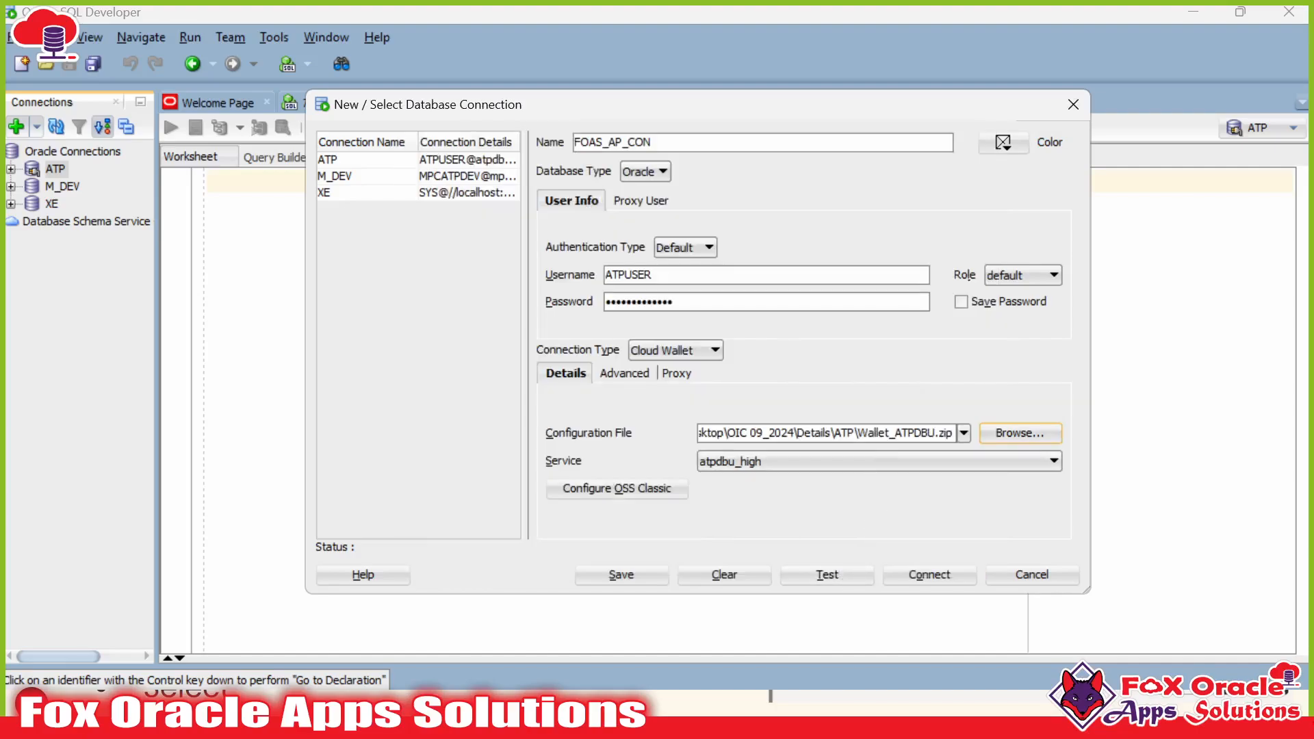
drag(936, 434, 947, 433)
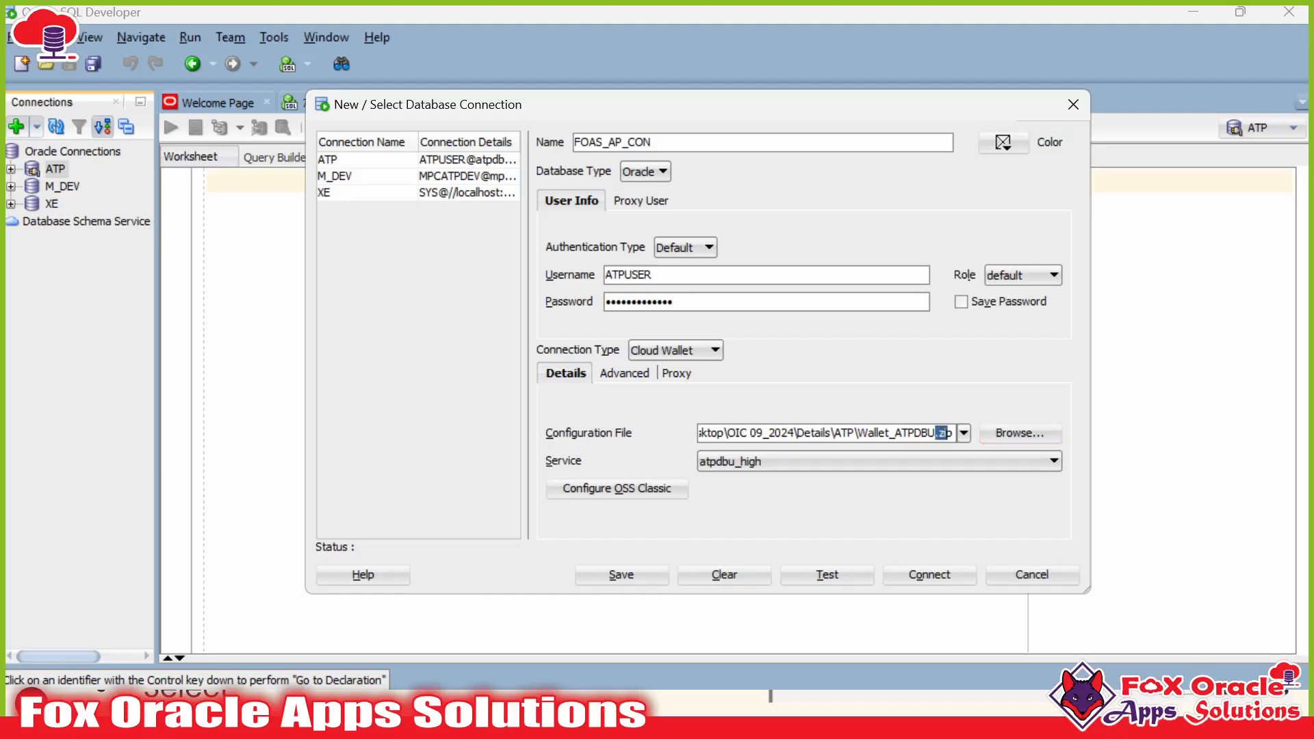
drag(857, 433, 953, 433)
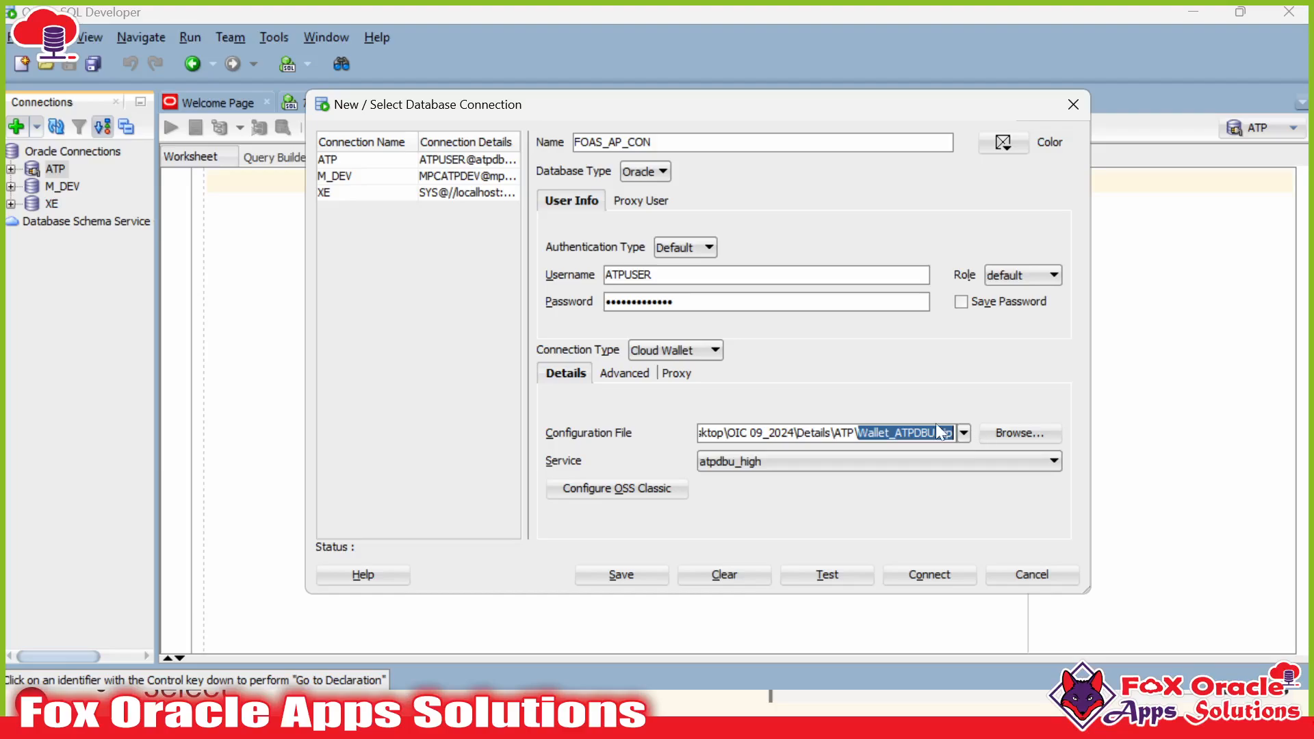
click(875, 433)
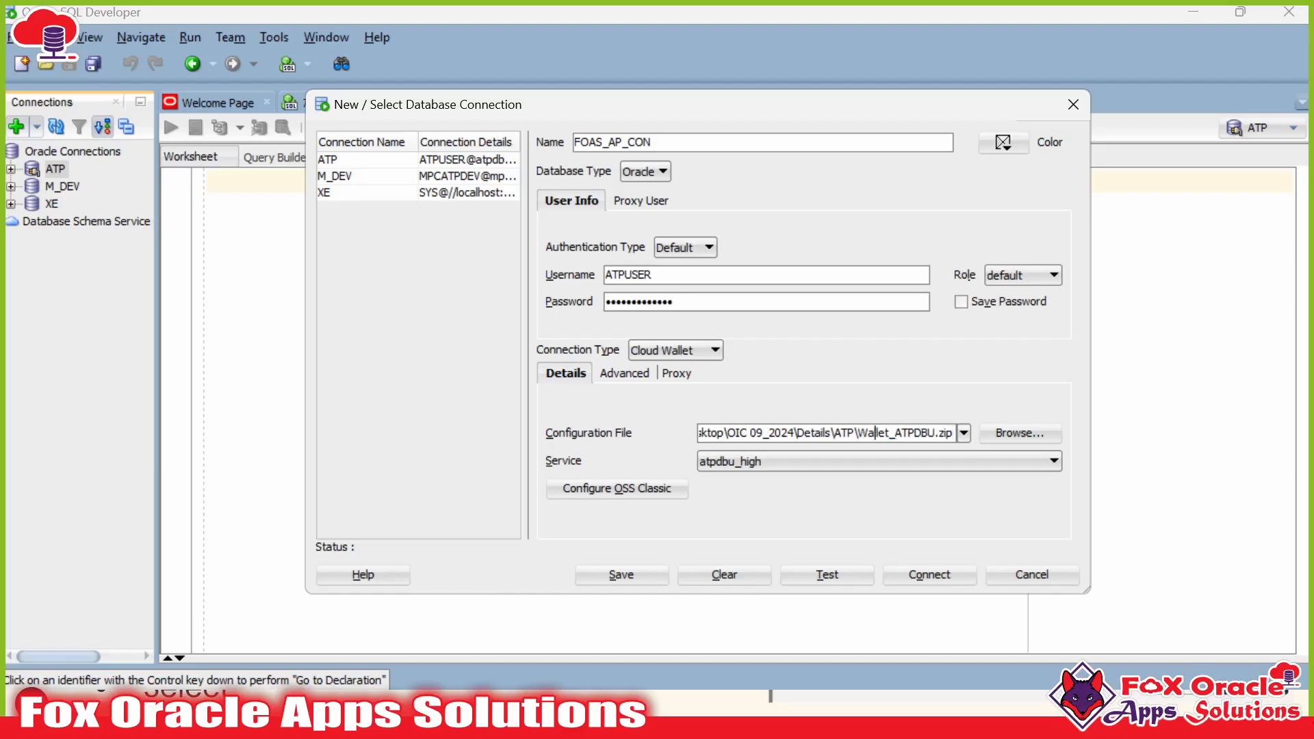
drag(857, 434, 954, 433)
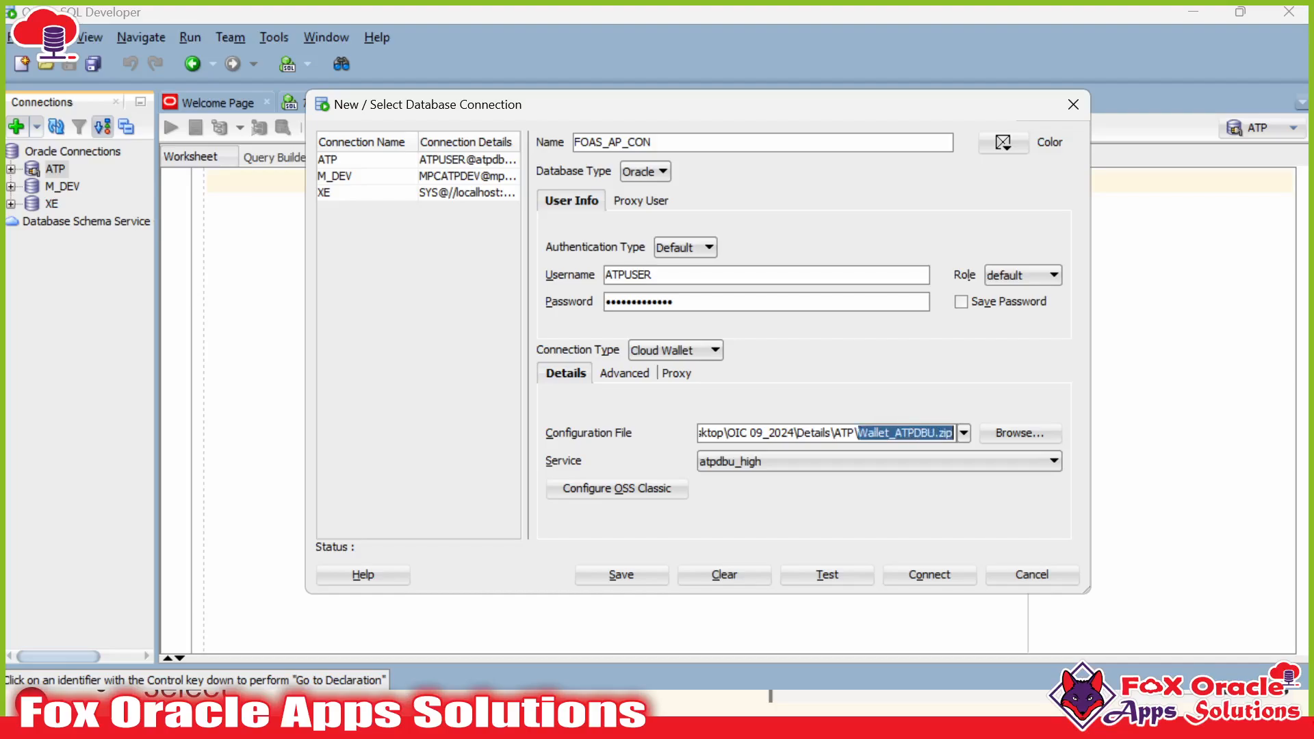
click(952, 433)
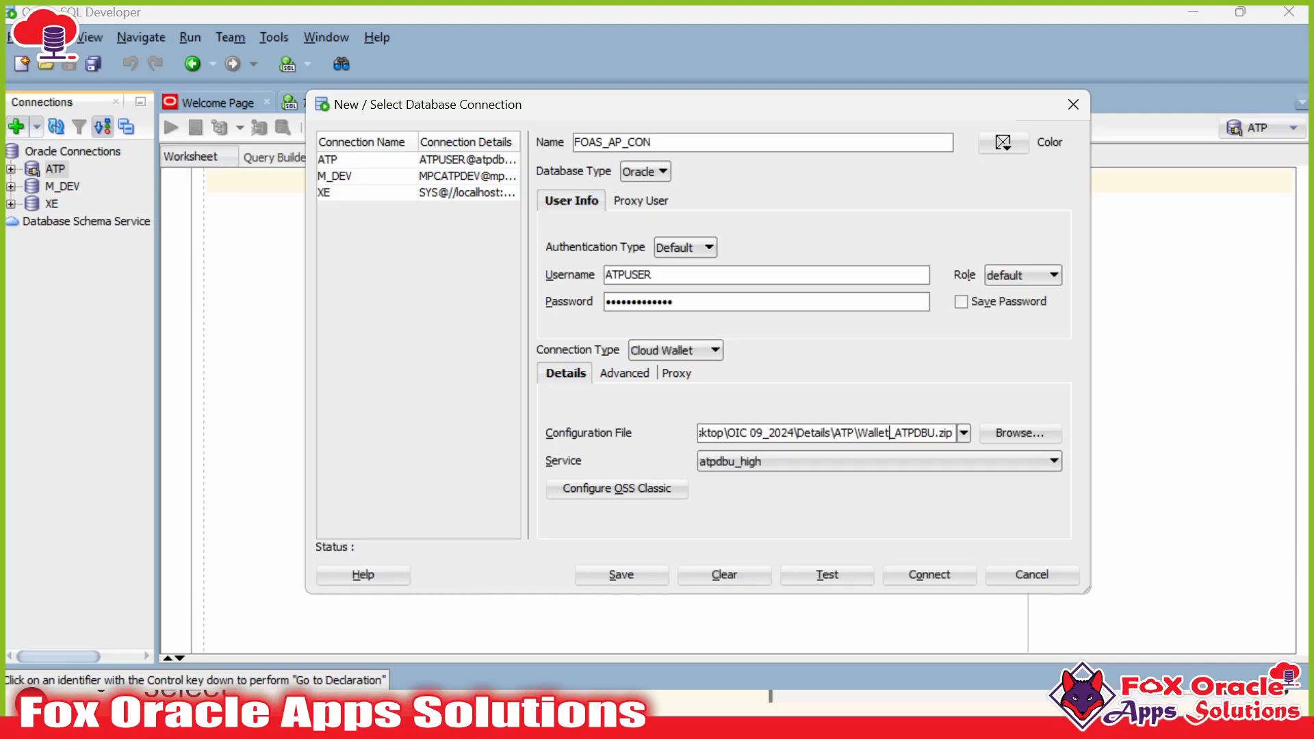
- Check the service name in the ATP notes and set the connection's service to atpdbu_high
click(847, 463)
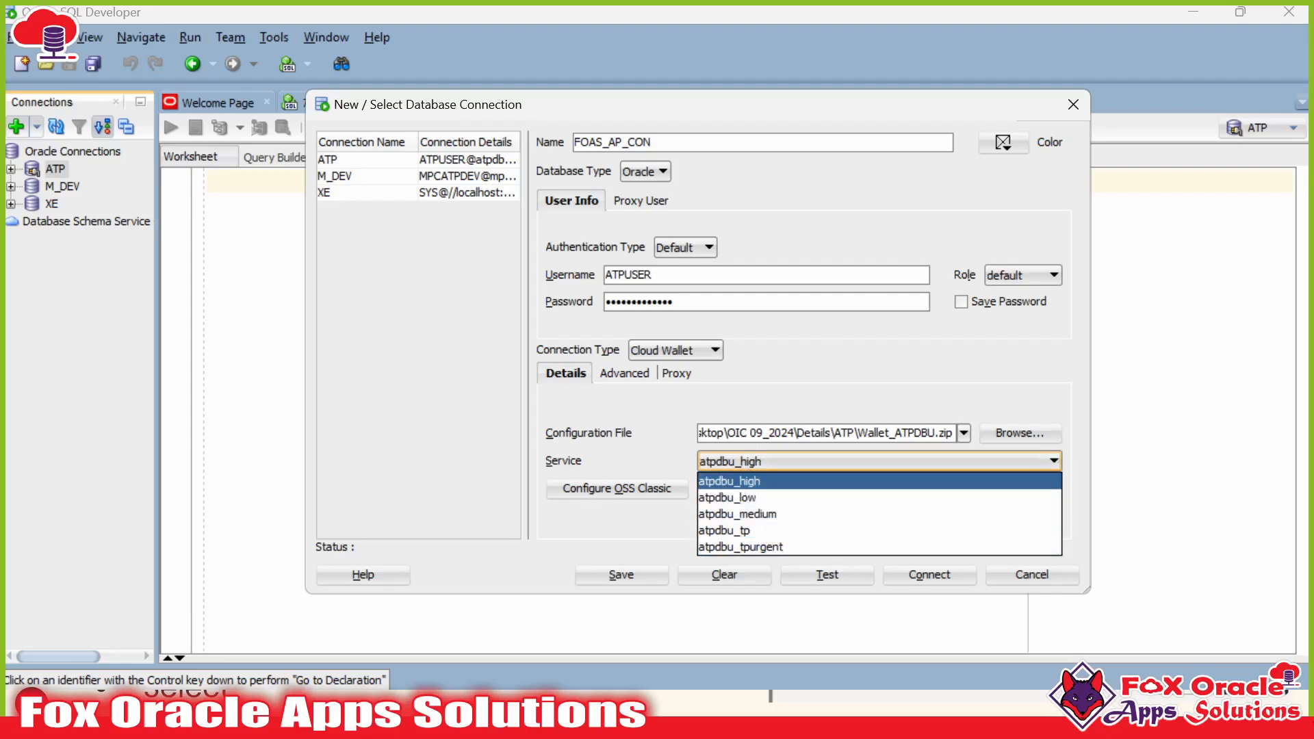
click(735, 371)
key(alt+Tab)
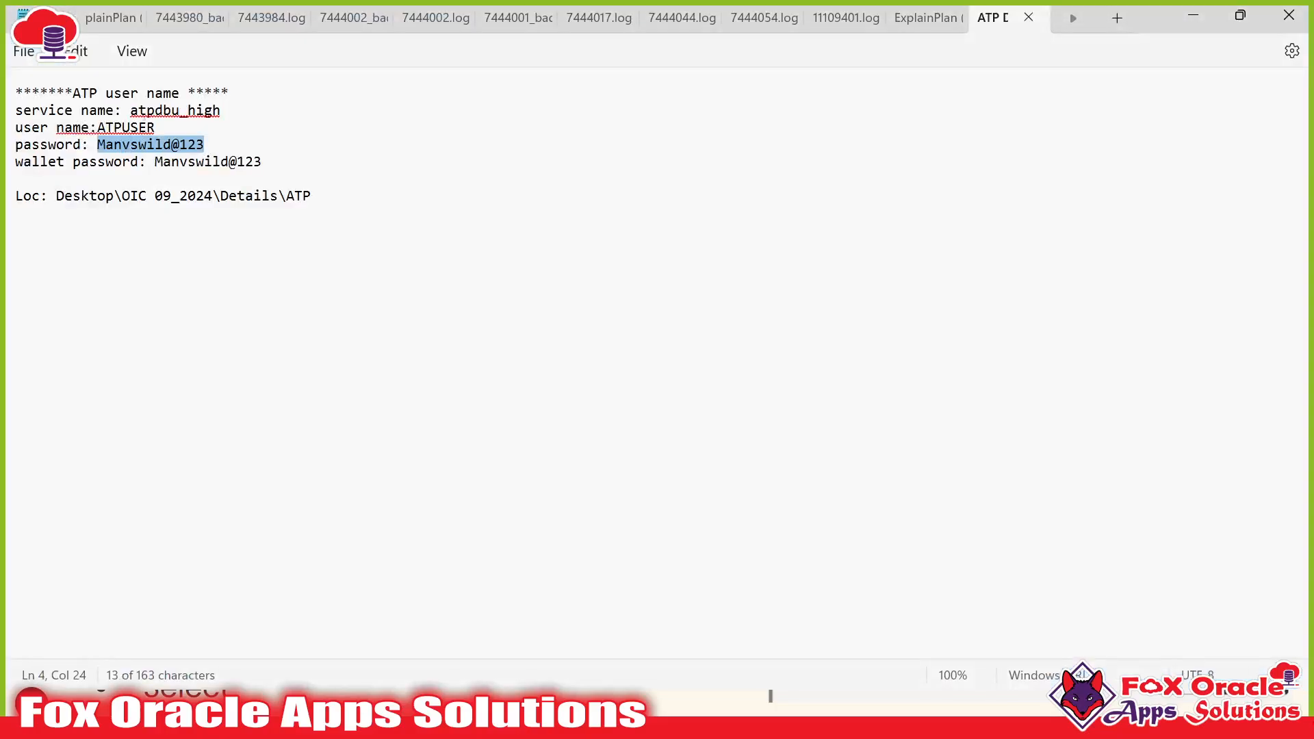
drag(131, 110, 224, 115)
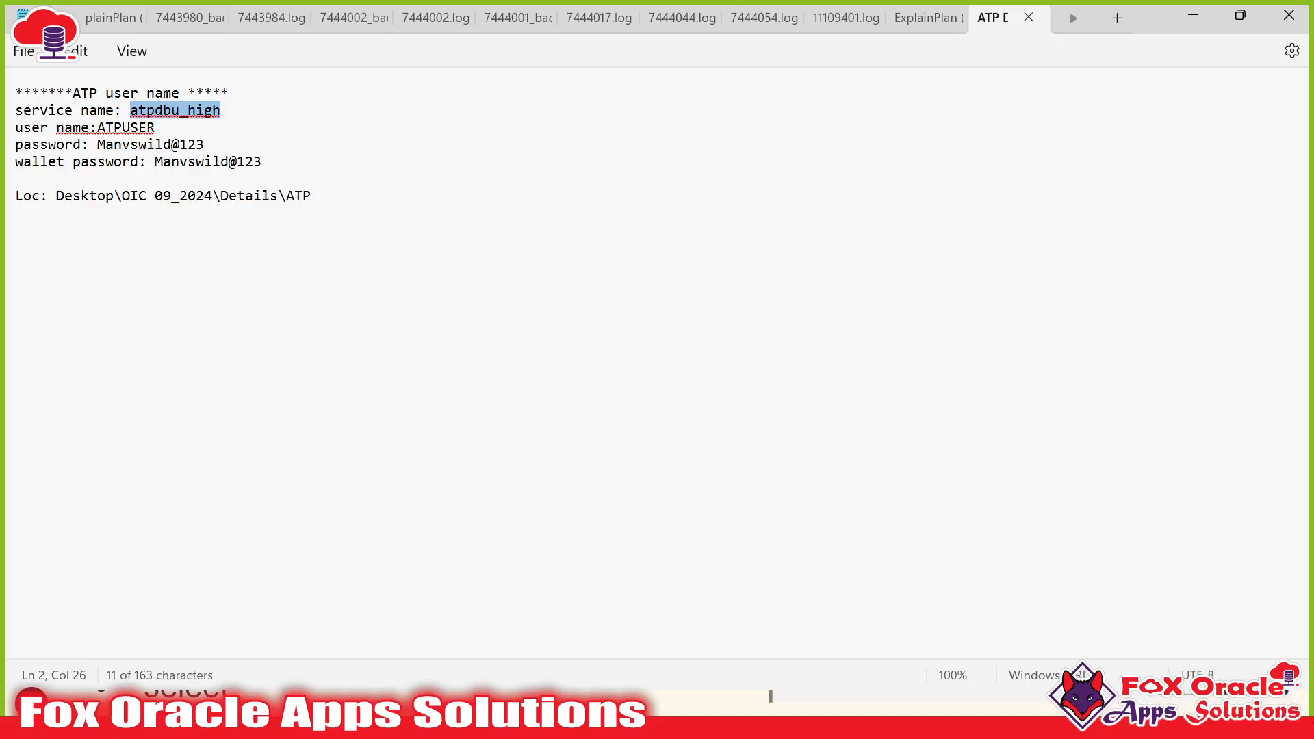
key(alt+Tab)
click(807, 463)
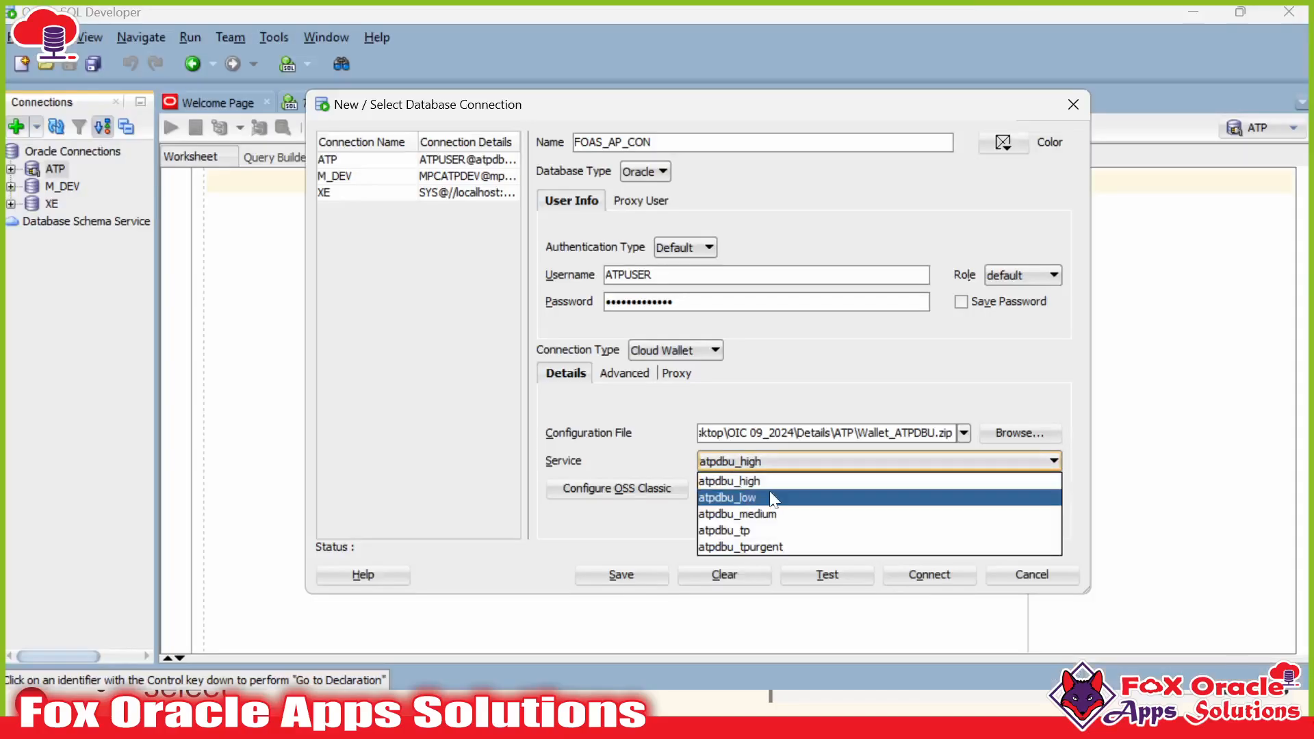
click(738, 481)
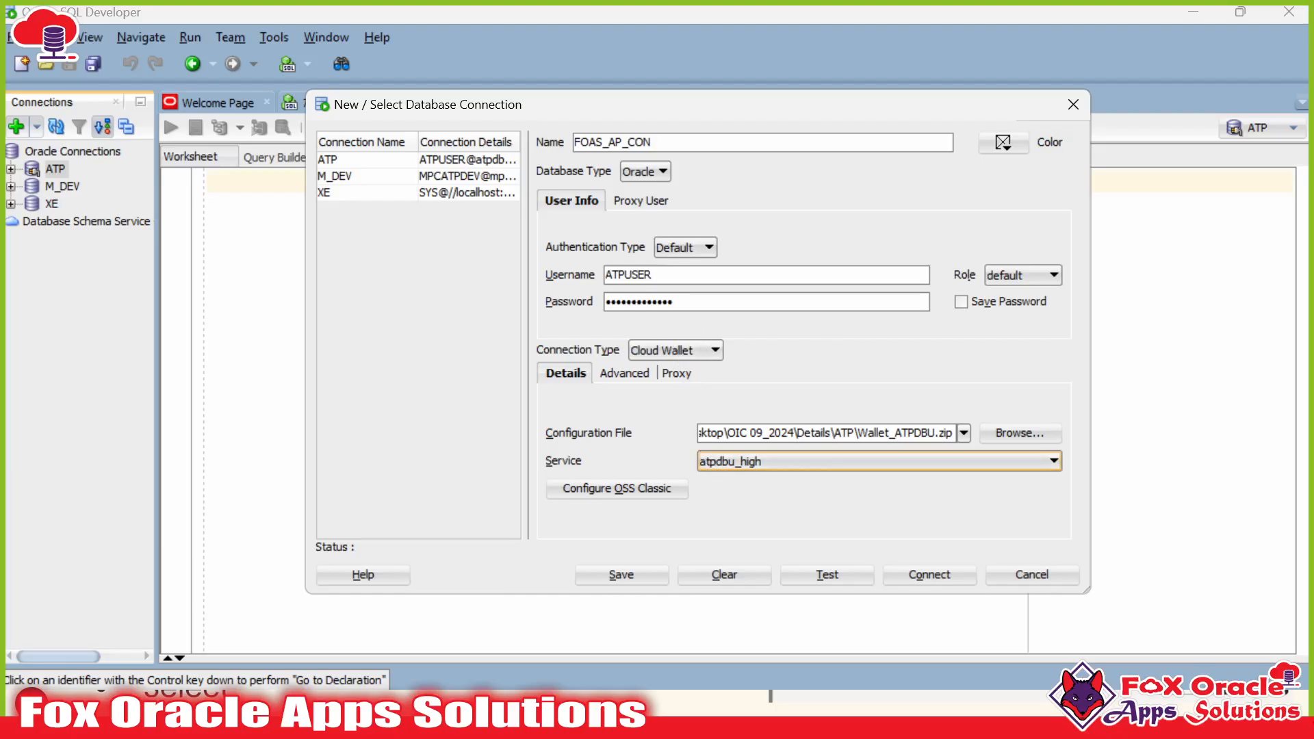
- Test and save the FOAS_AP_CON connection with its password stored, and close the connection dialog
click(962, 302)
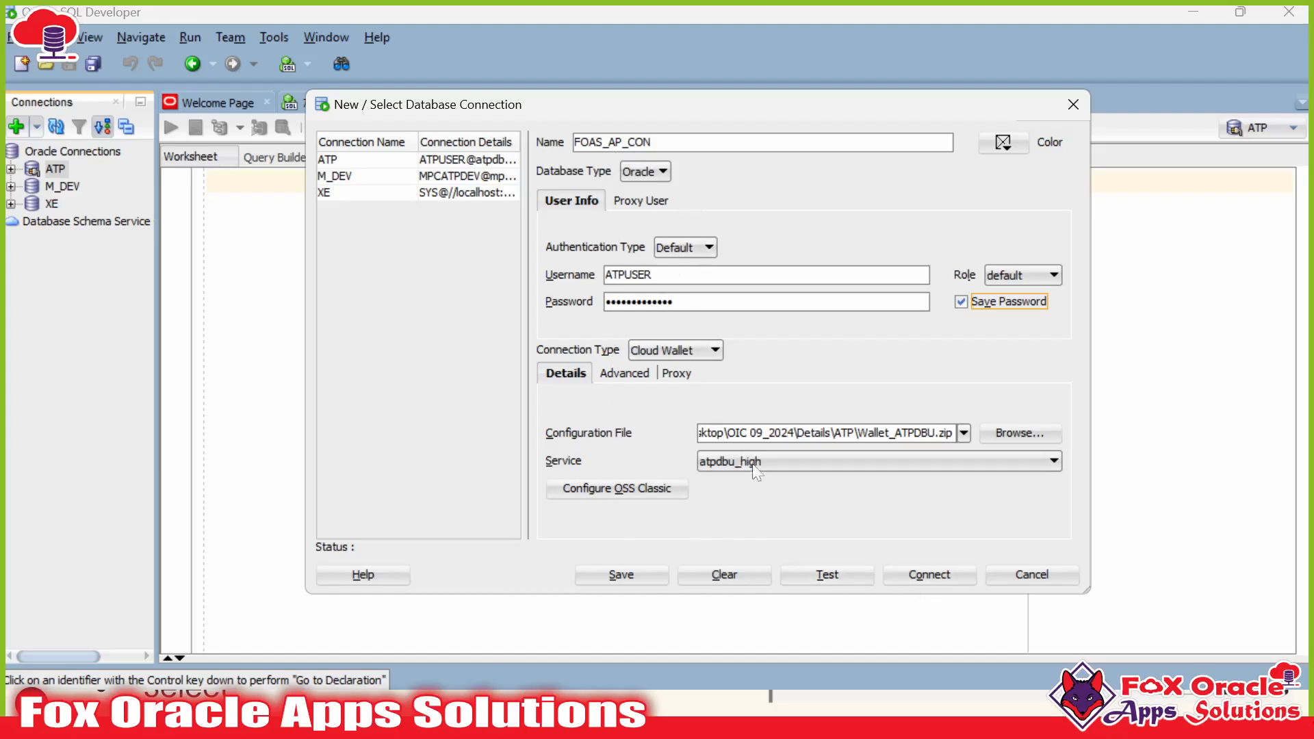
click(841, 576)
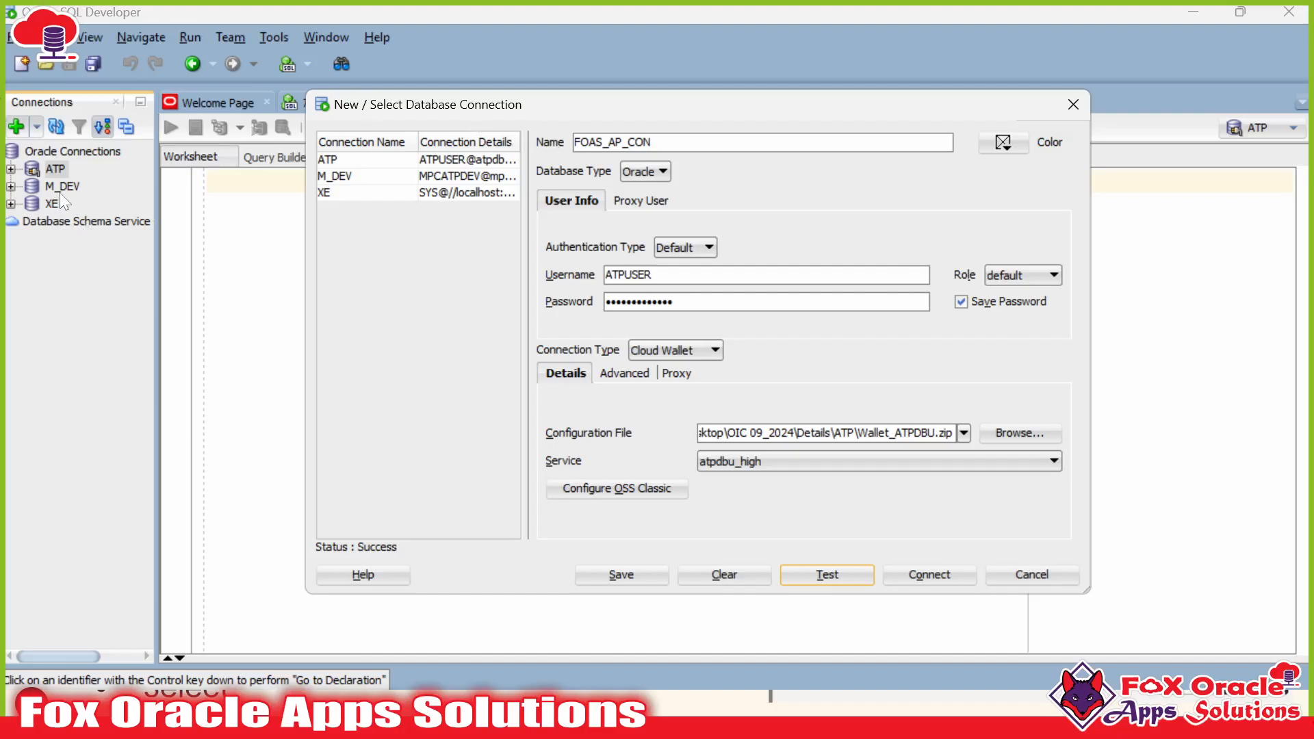
click(644, 579)
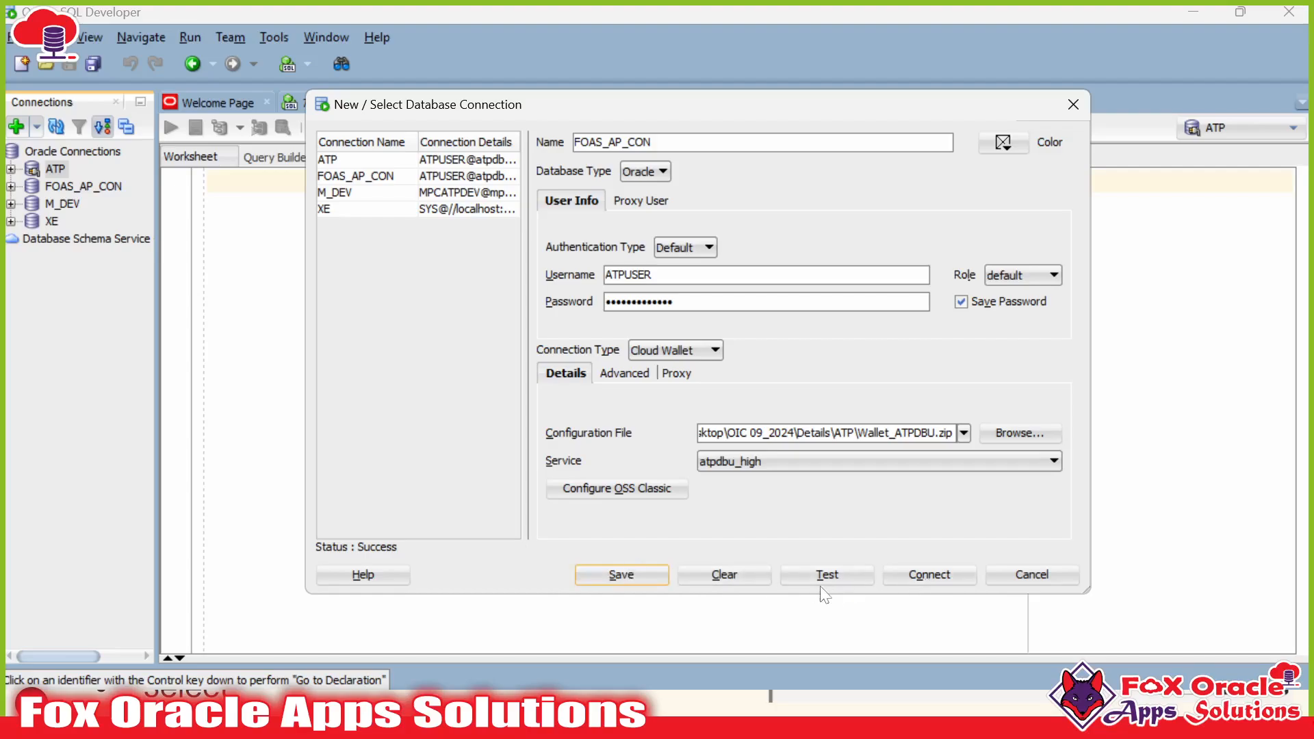
click(1029, 574)
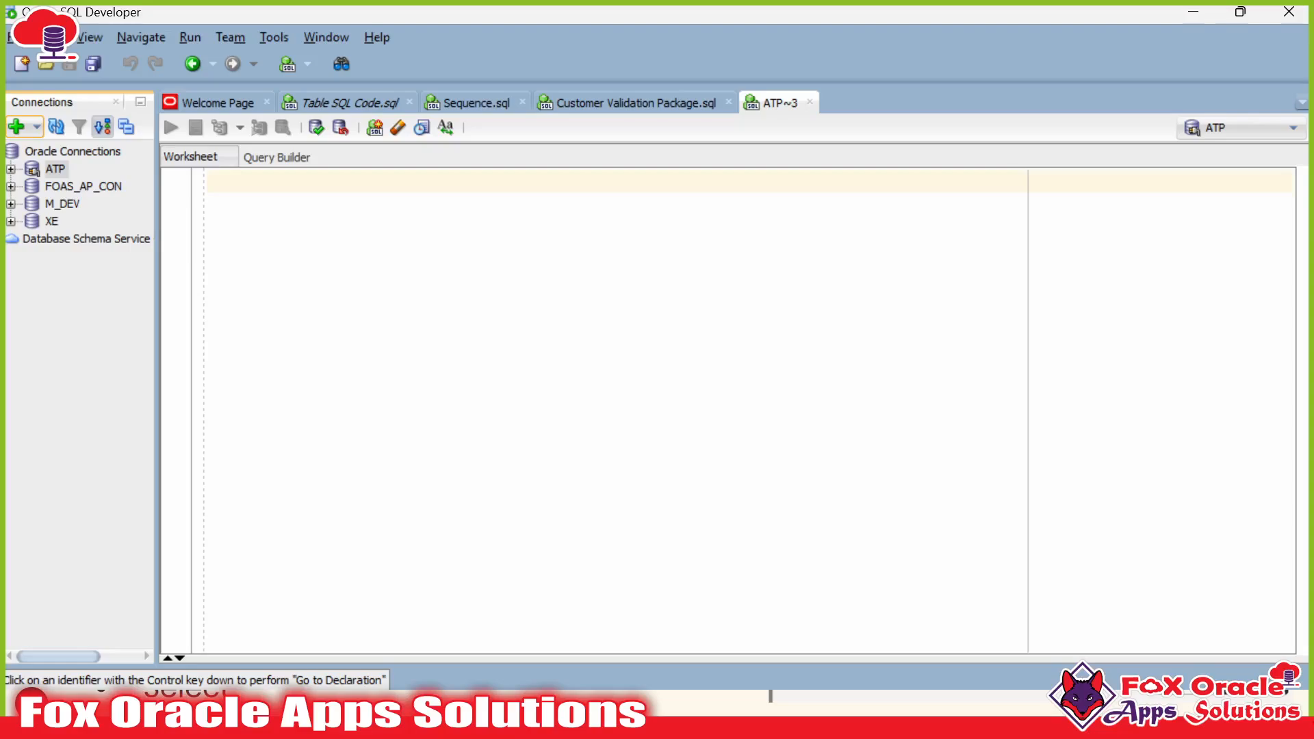
- Open a new SQL worksheet on the FOAS_AP_CON connection
click(82, 189)
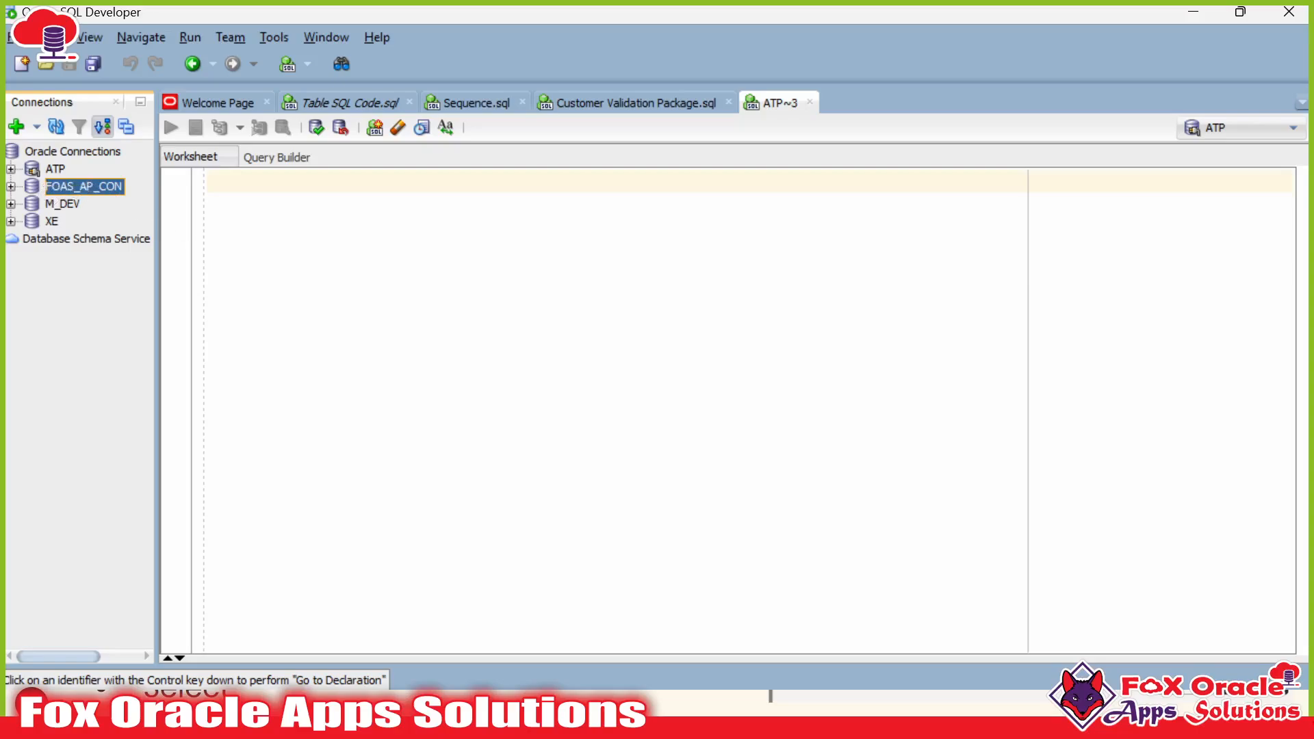
click(208, 181)
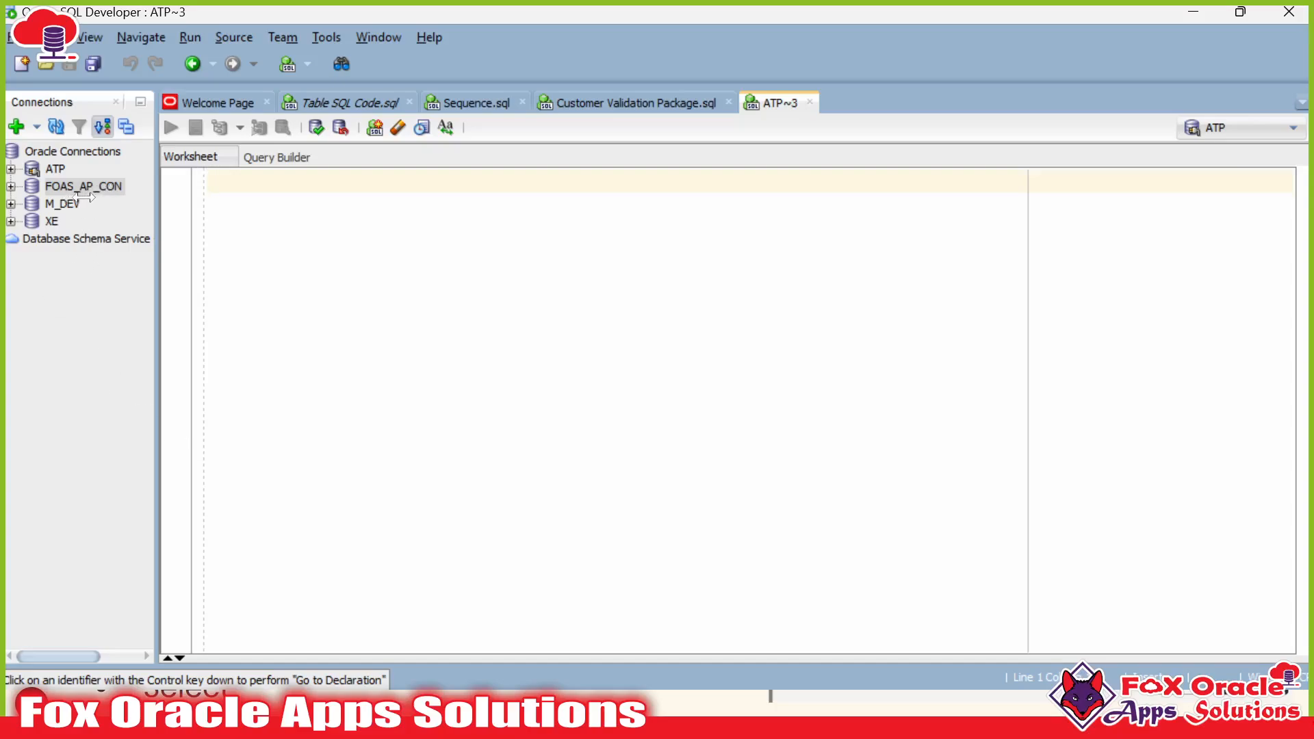
click(308, 65)
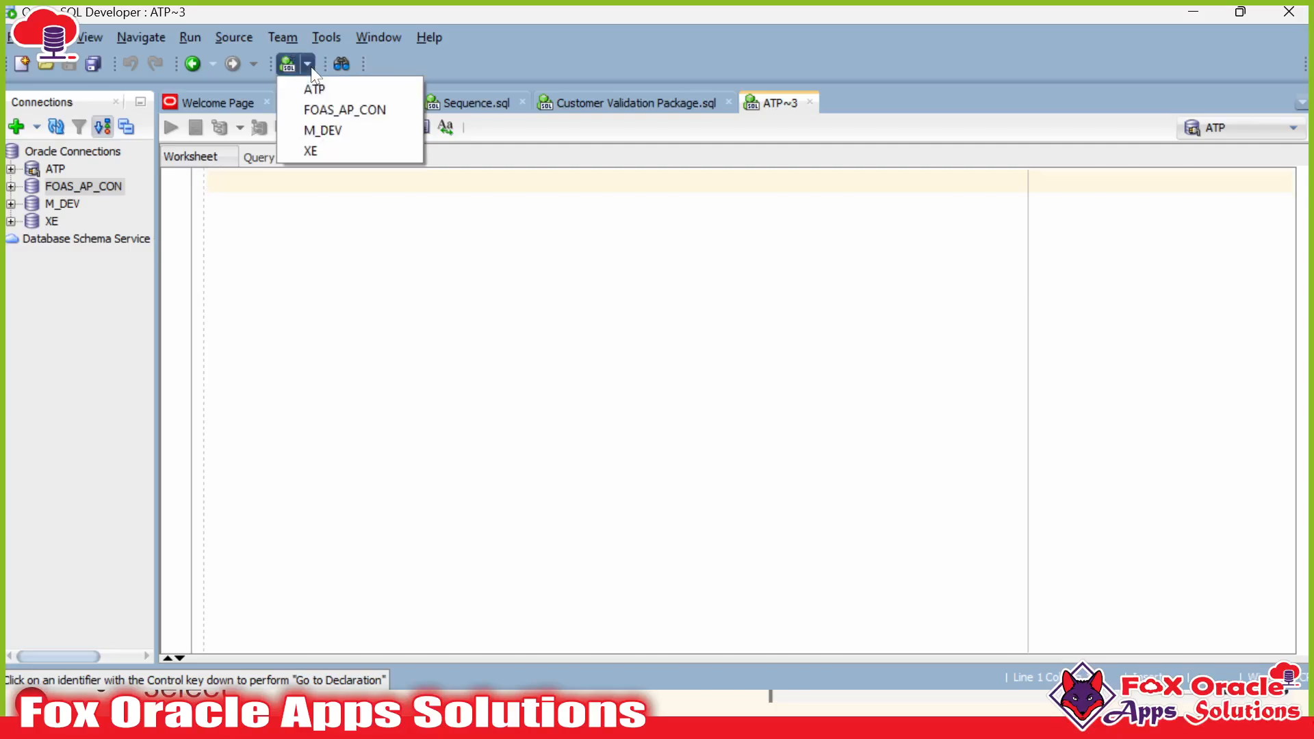
click(330, 111)
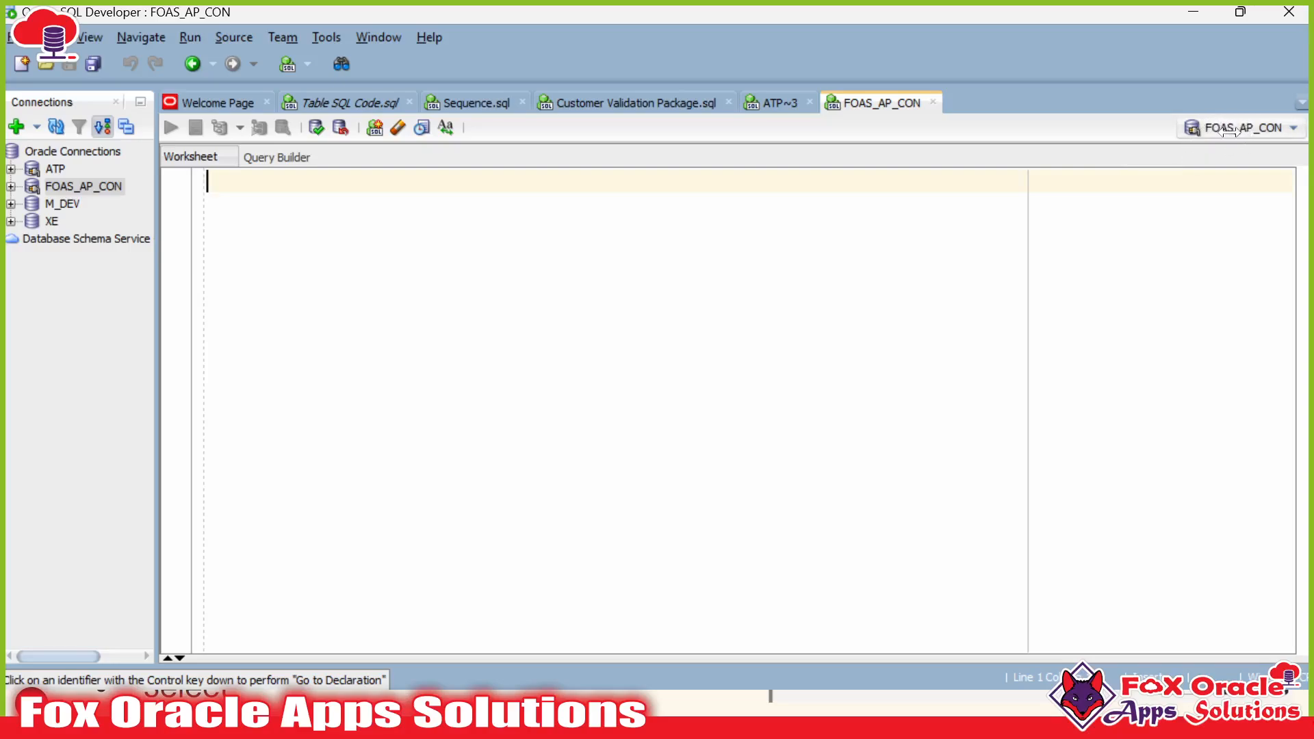
click(1275, 129)
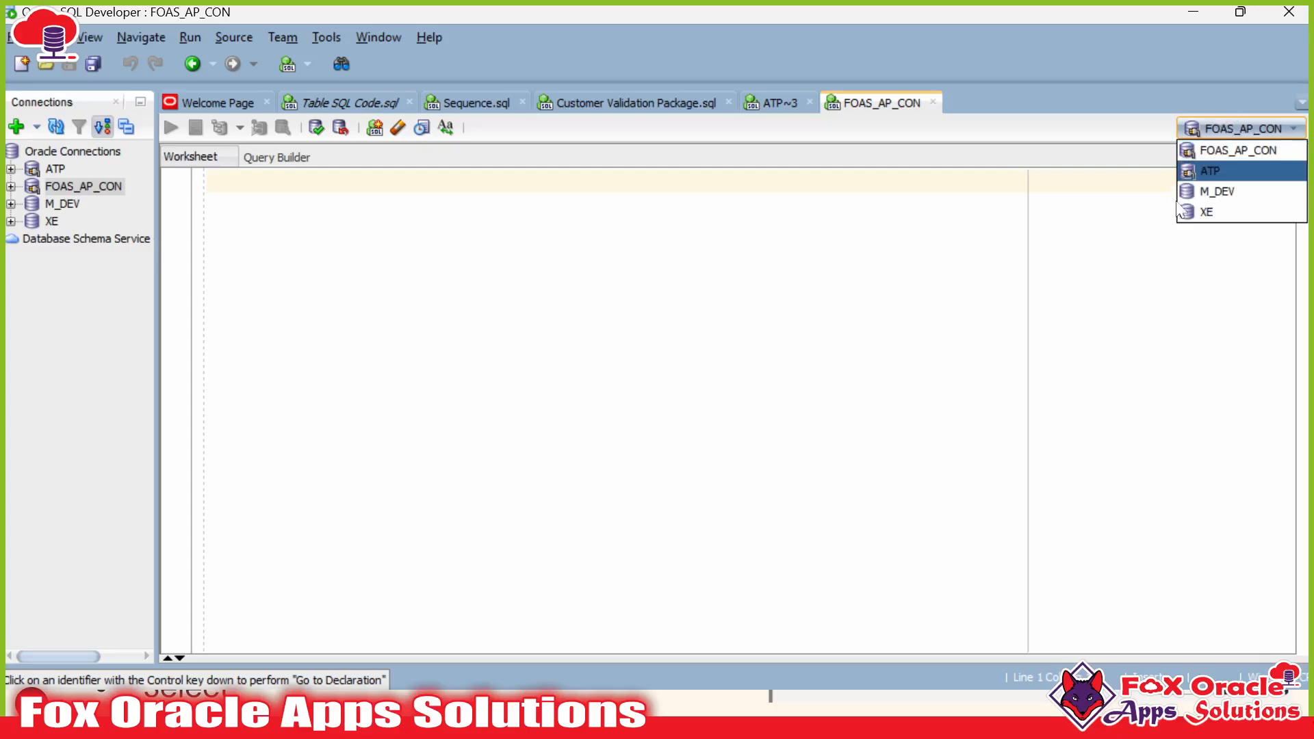
click(1217, 151)
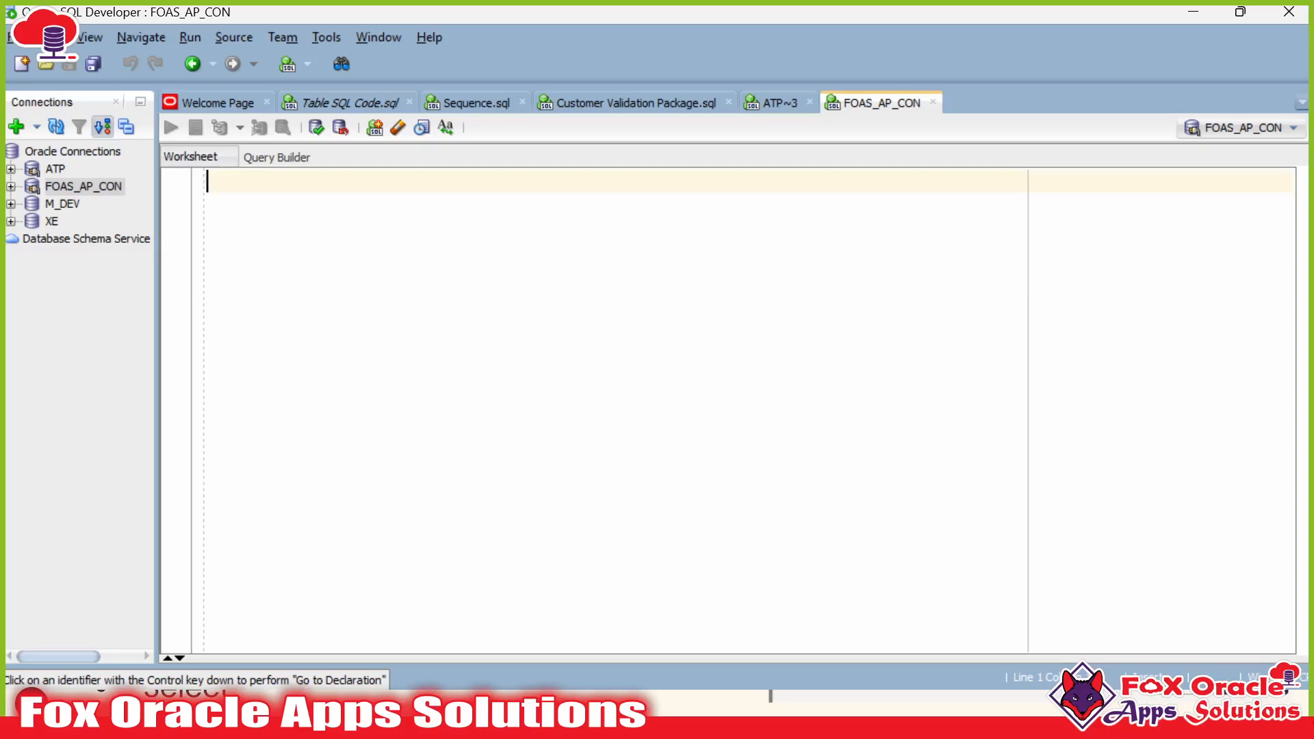
key(Return)
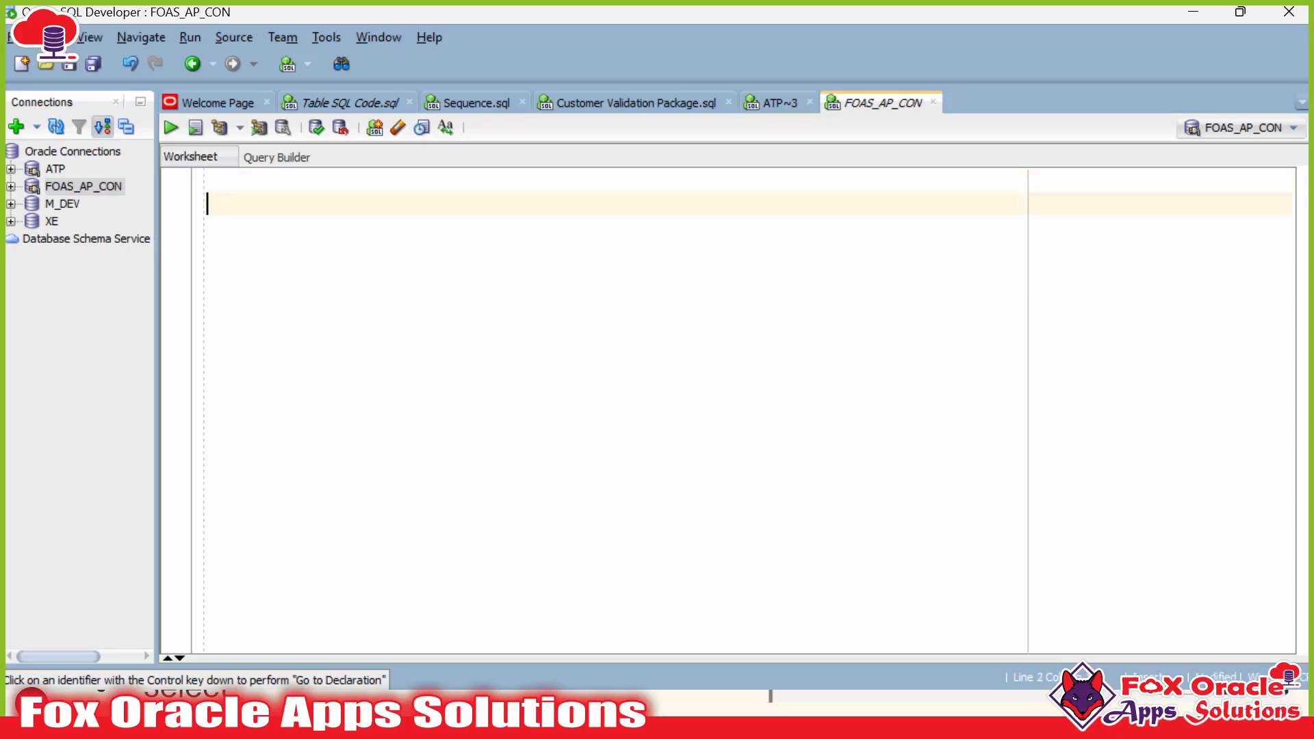
drag(821, 180, 821, 205)
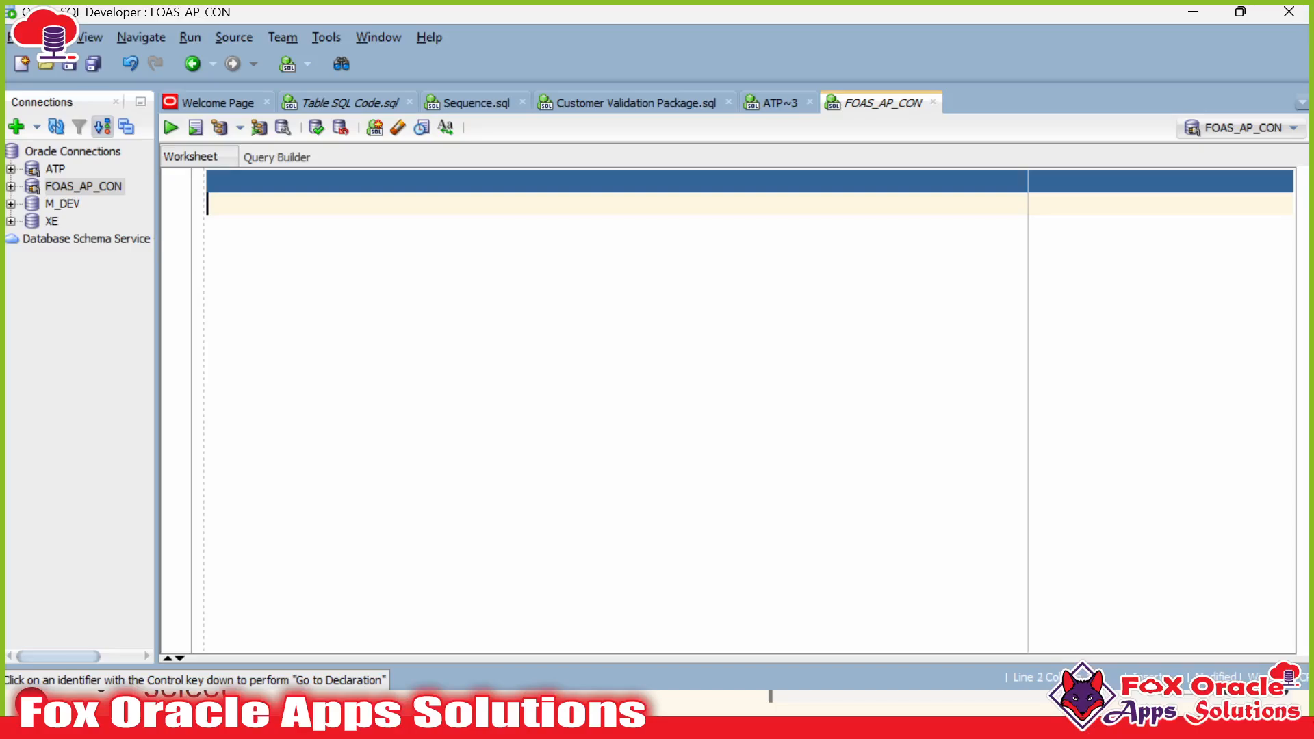
click(825, 205)
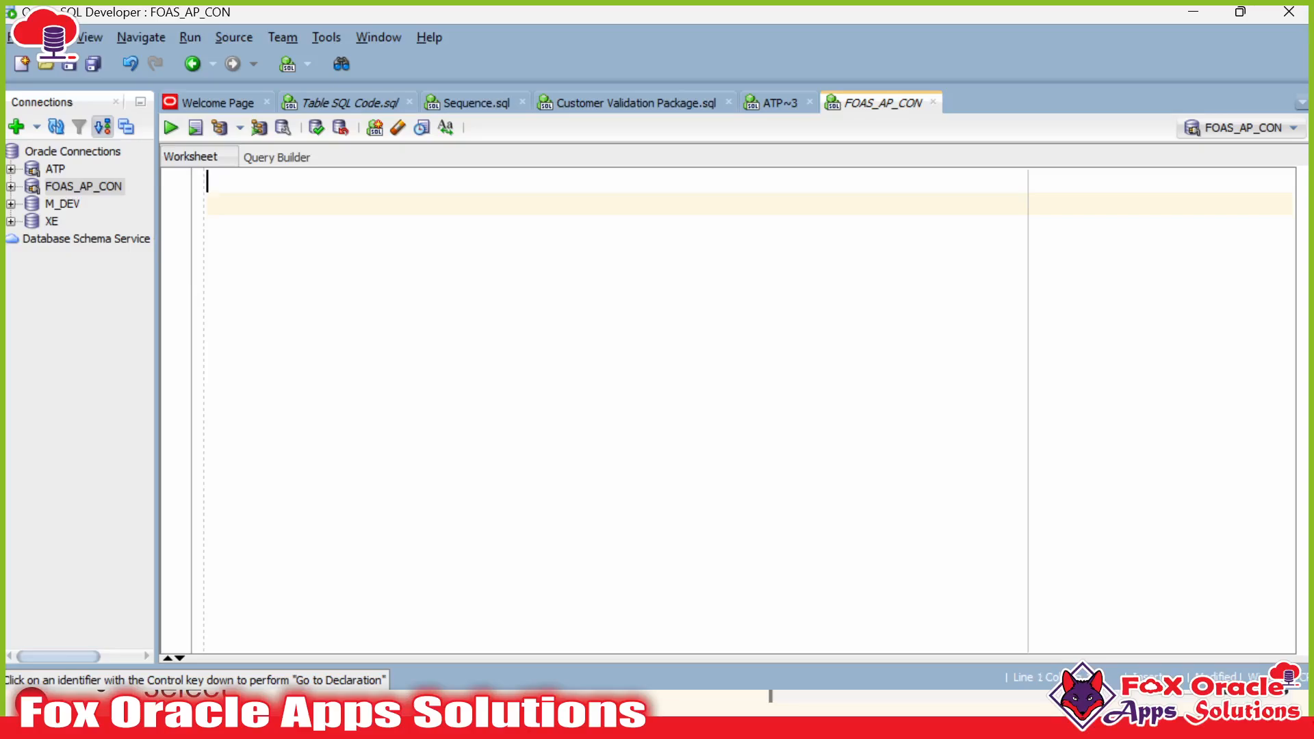
key(shift+Down)
click(207, 204)
- Switch to Oracle Integration in Chrome and start creating a new connection from its connections list
key(alt+Tab)
key(alt+Tab)
key(alt+Tab)
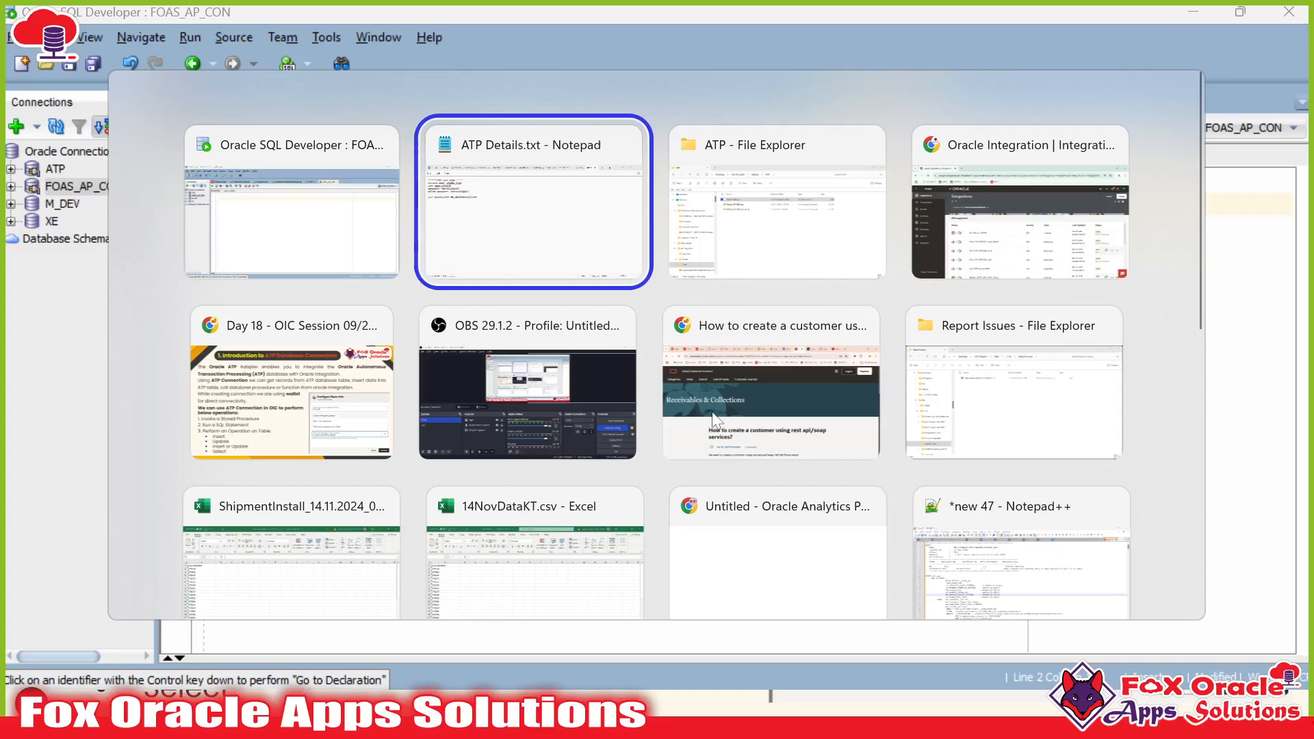
scroll(435, 383, down, 1)
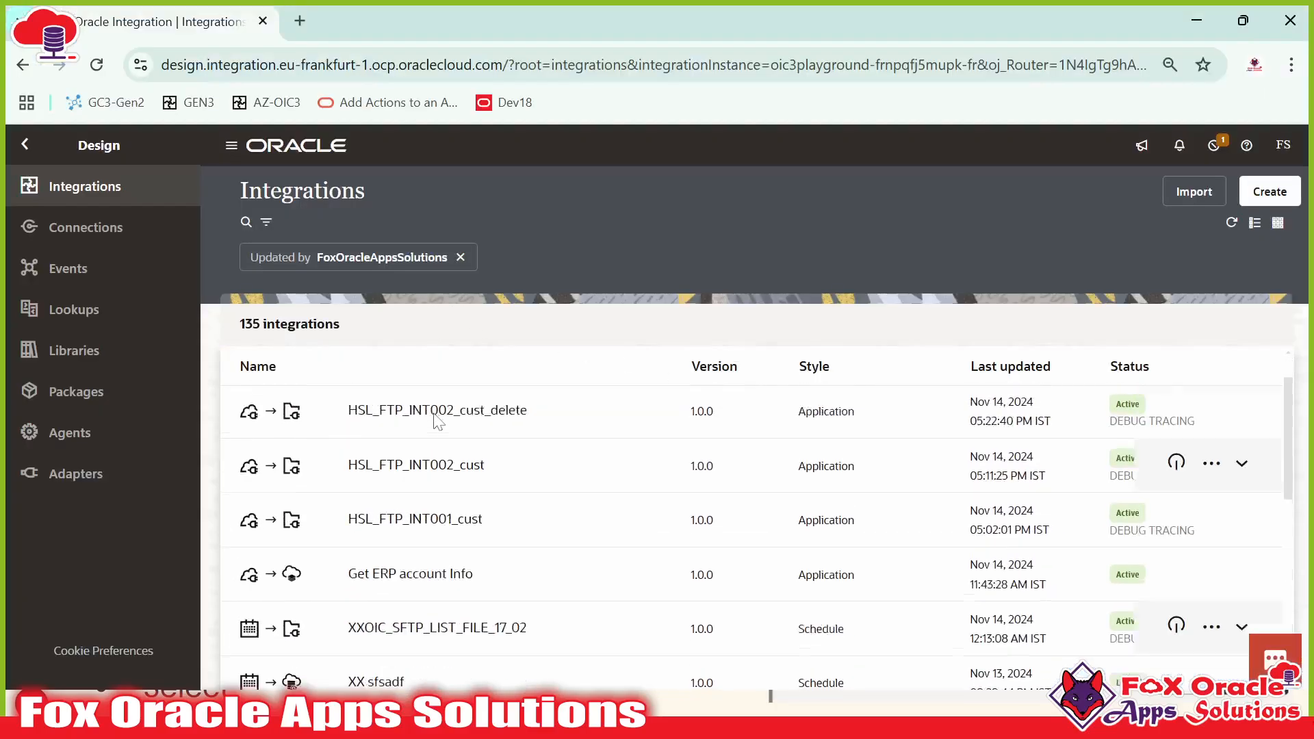
scroll(439, 411, up, 1)
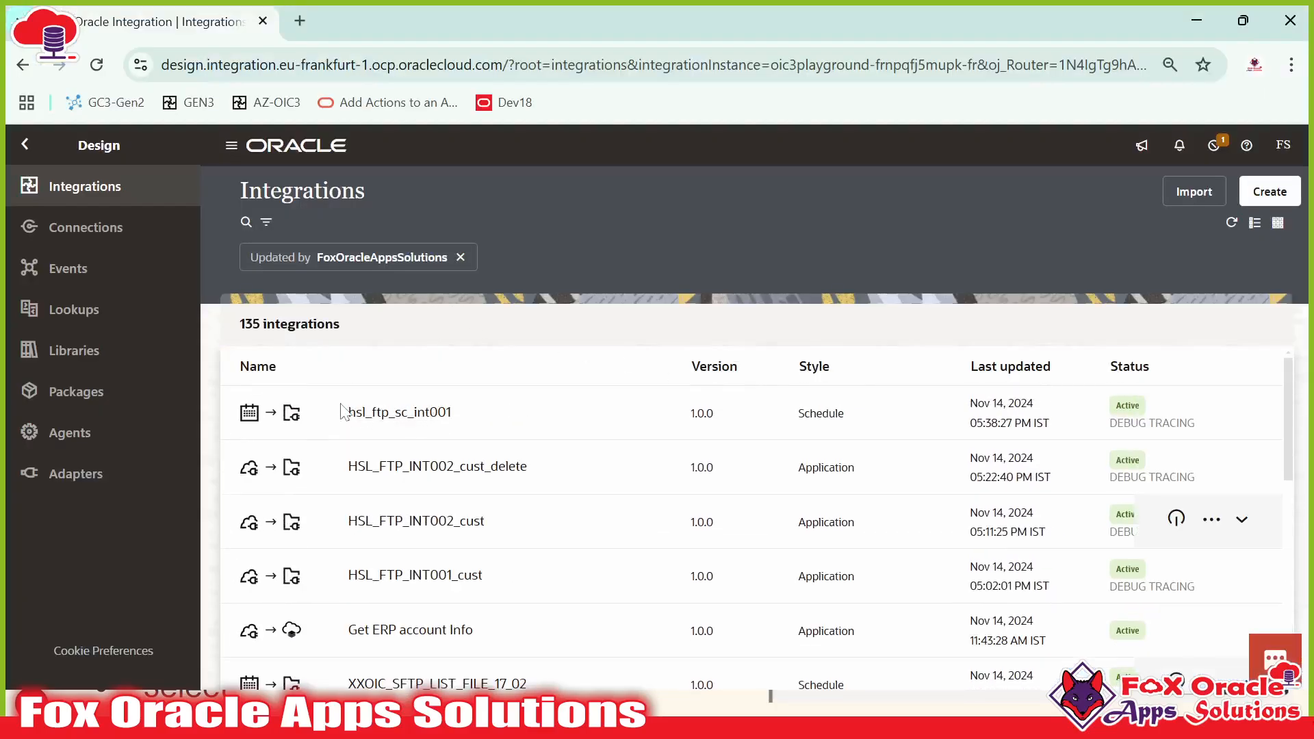
click(93, 233)
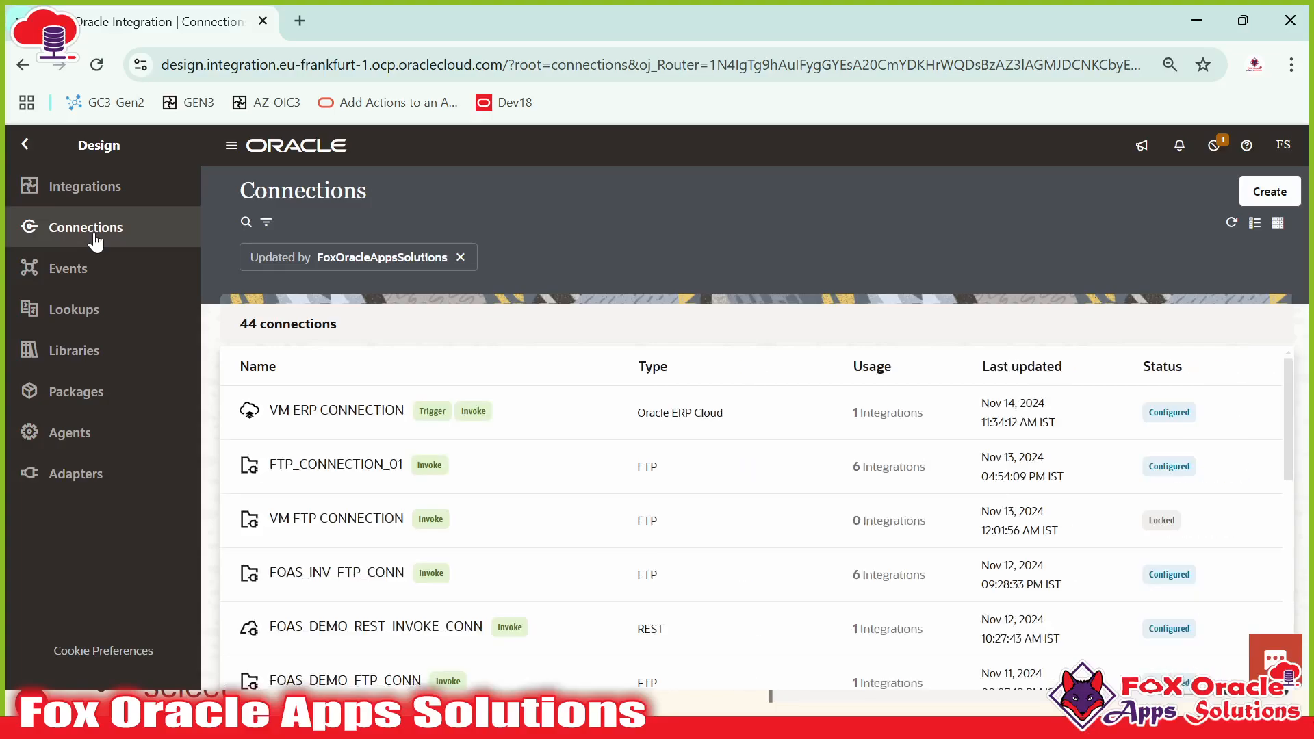
scroll(654, 503, down, 8)
scroll(626, 538, up, 9)
click(1265, 199)
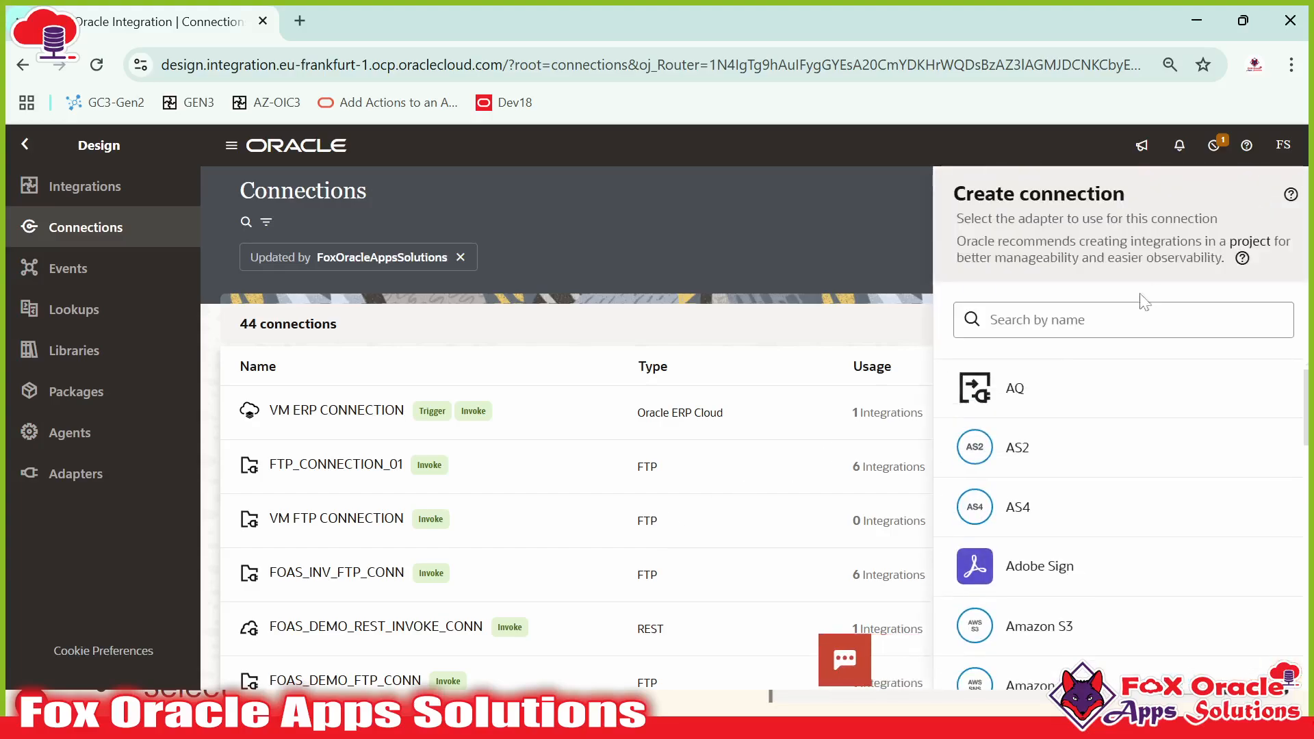
- Search the adapters for ATP and choose Oracle ATP for the new connection
scroll(1013, 424, down, 10)
scroll(1044, 490, up, 10)
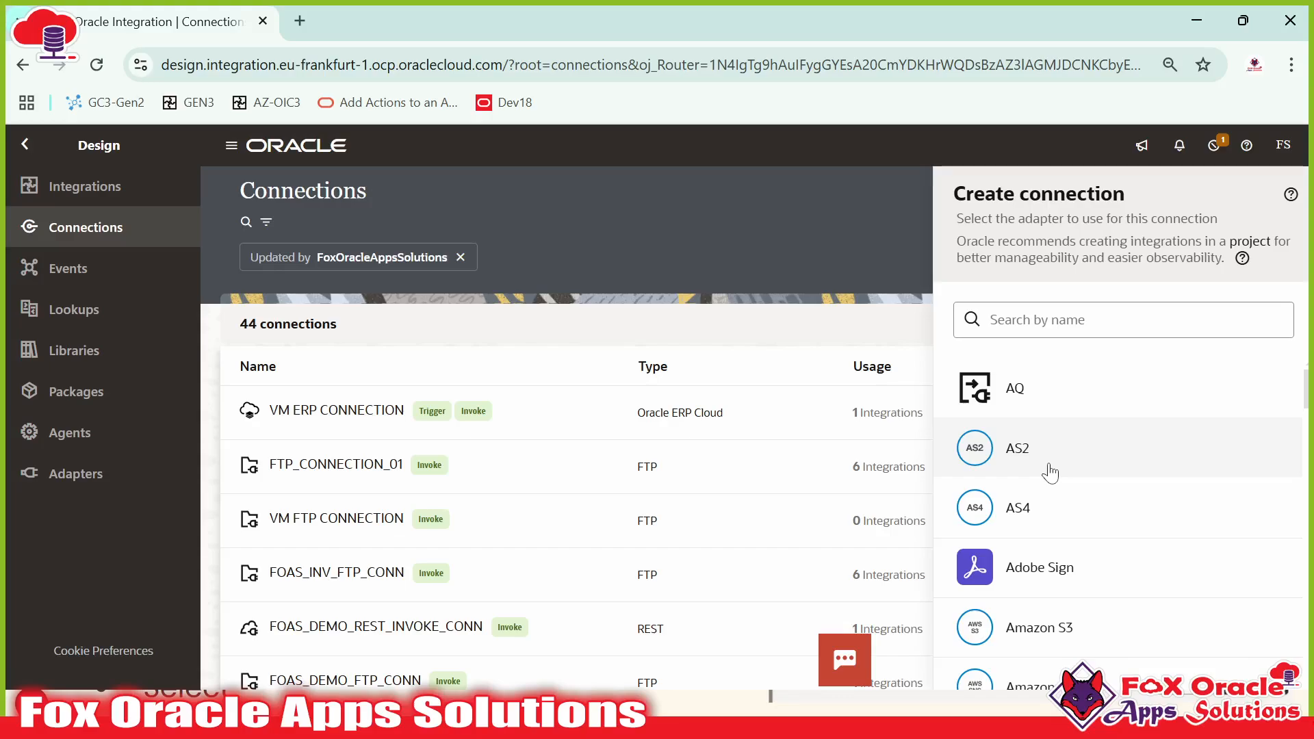
click(1068, 320)
text(A)
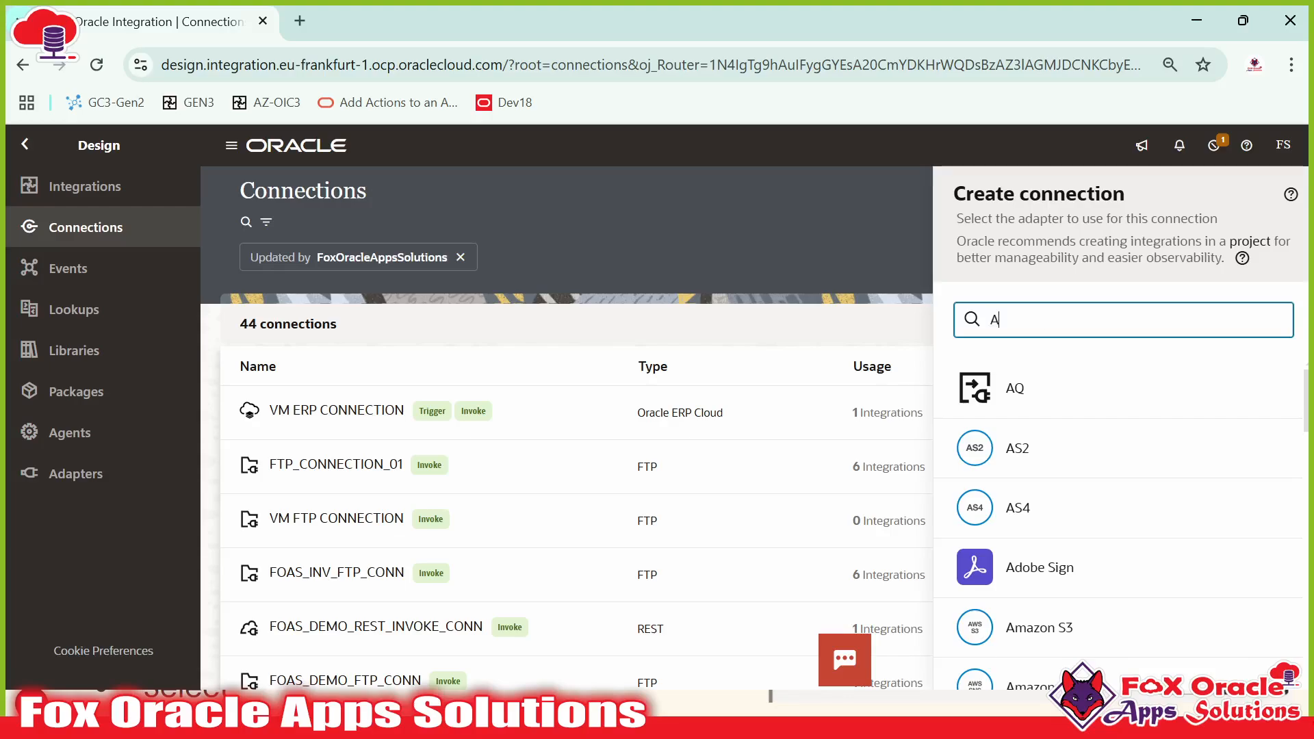
text(TP)
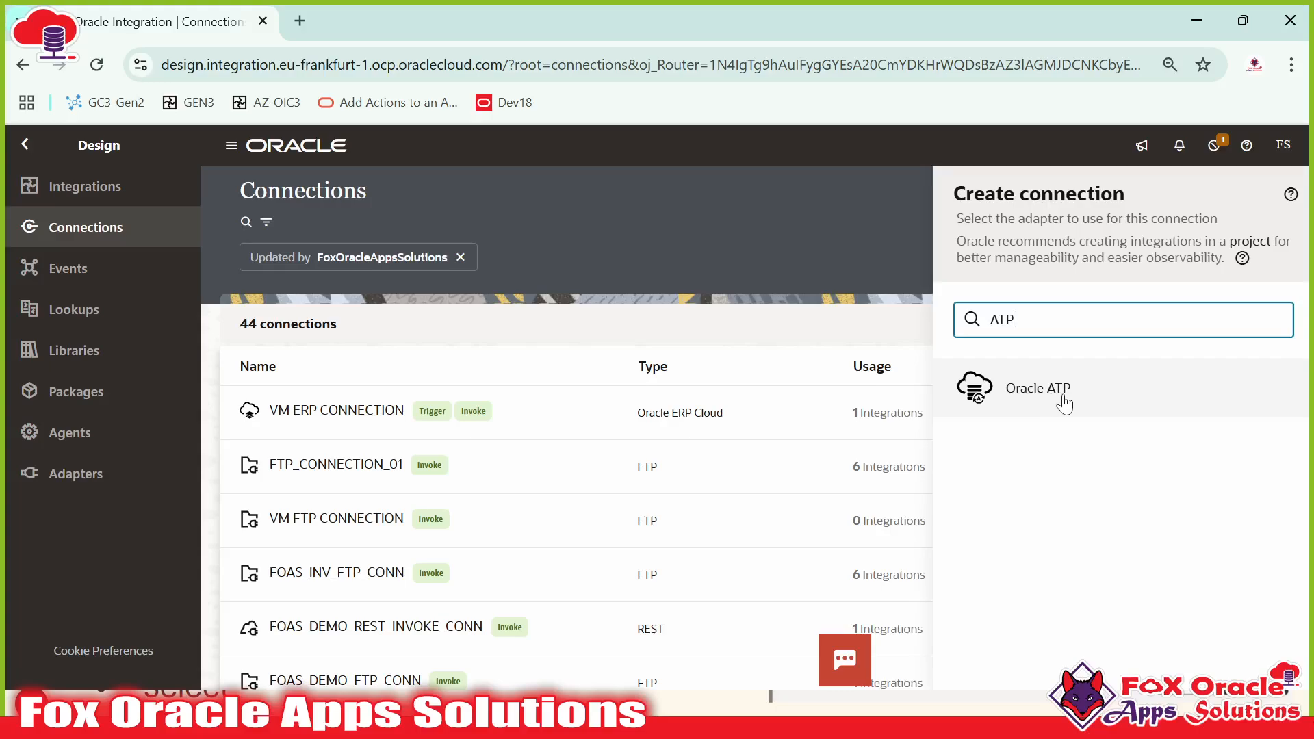
click(1030, 403)
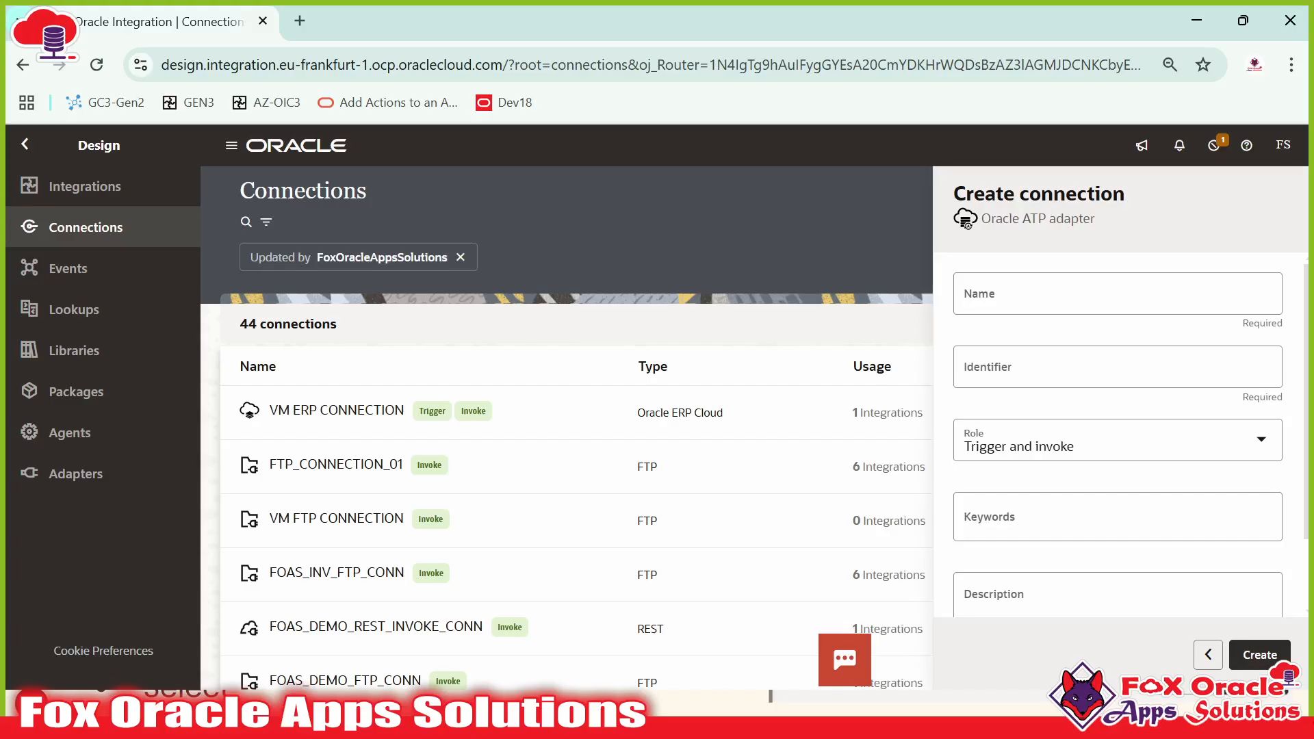
- Name the new Oracle ATP connection FOAS_ATP_CONNECTION
scroll(1041, 397, down, 1)
scroll(1040, 394, up, 1)
click(1003, 302)
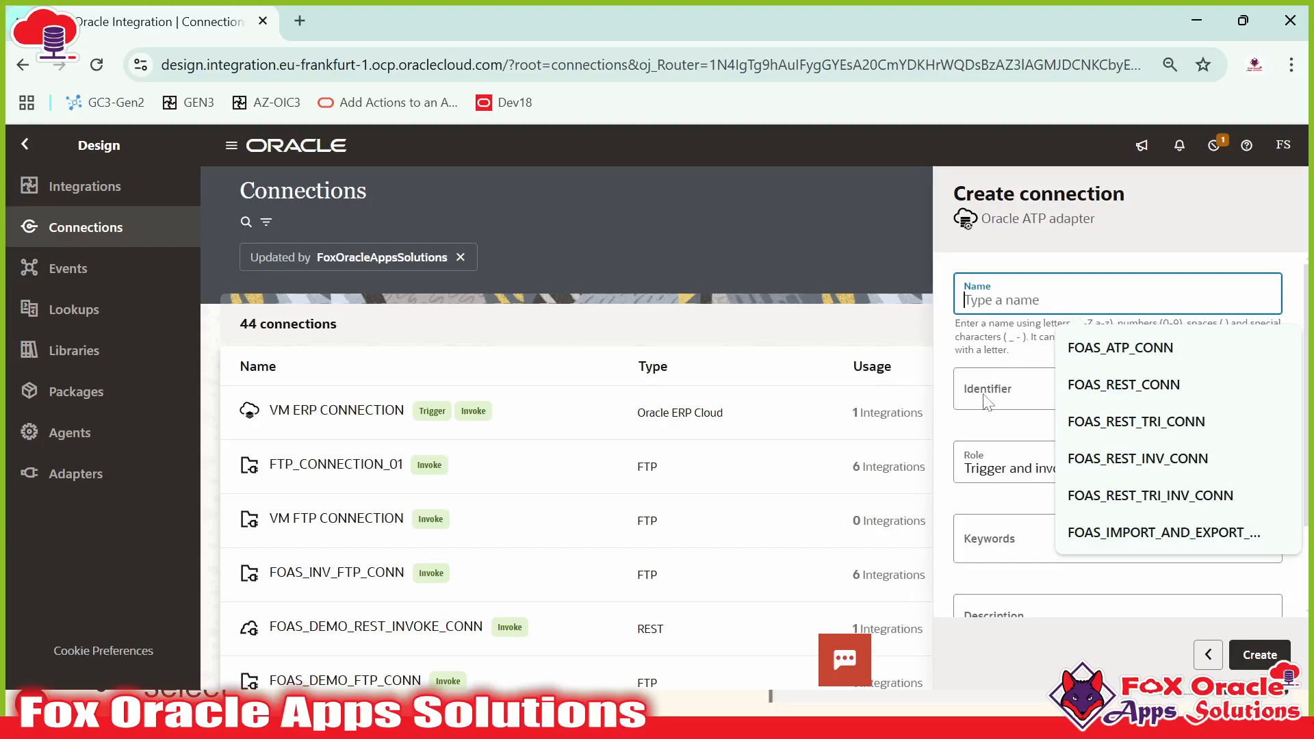
scroll(985, 399, down, 1)
scroll(986, 398, up, 1)
click(1090, 295)
scroll(1089, 295, down, 1)
scroll(1090, 296, up, 1)
click(1090, 295)
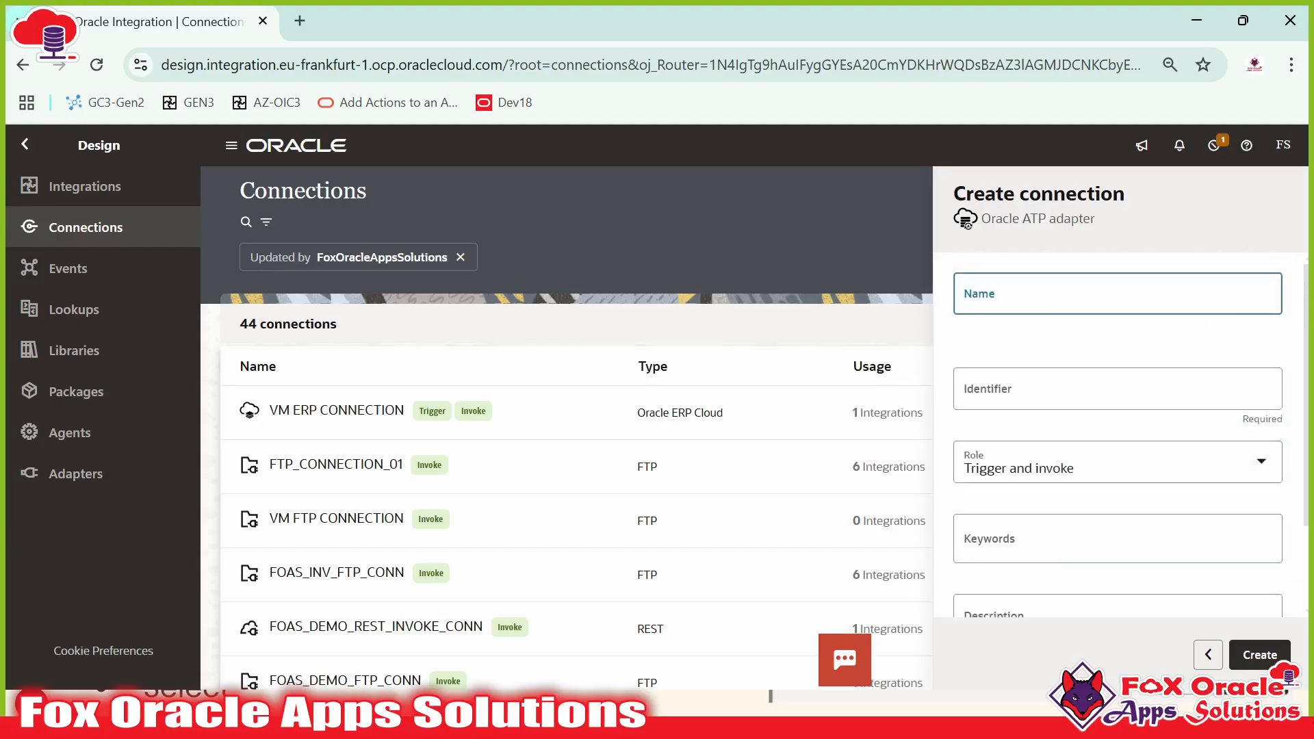
text(FOAS)
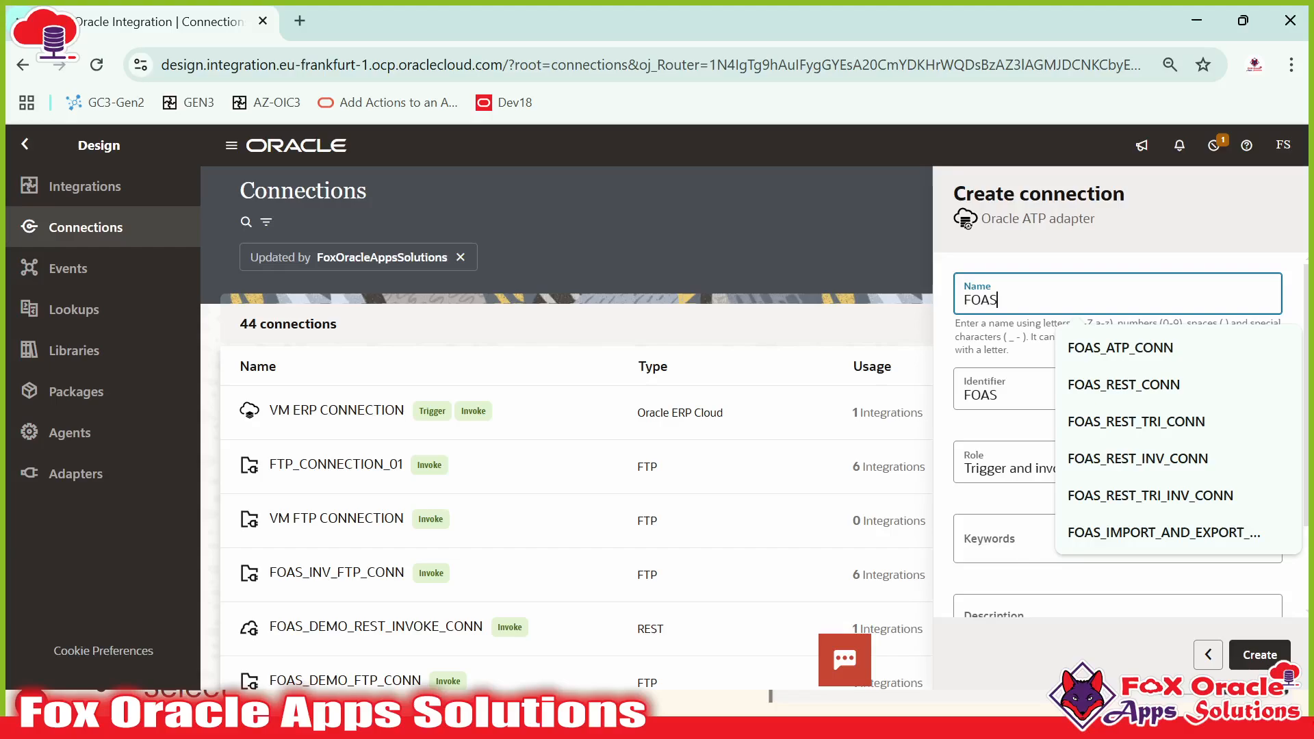
text(_ATP_)
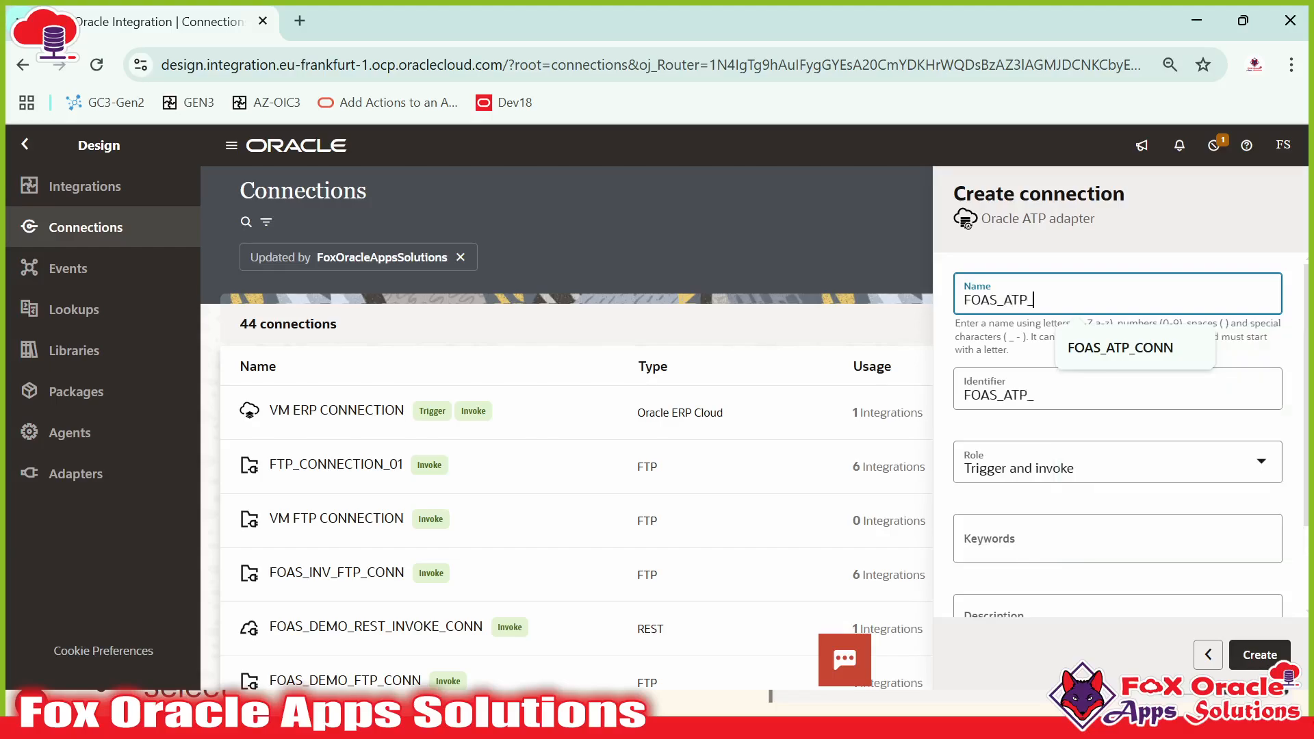
text(CONNEC)
text(TION)
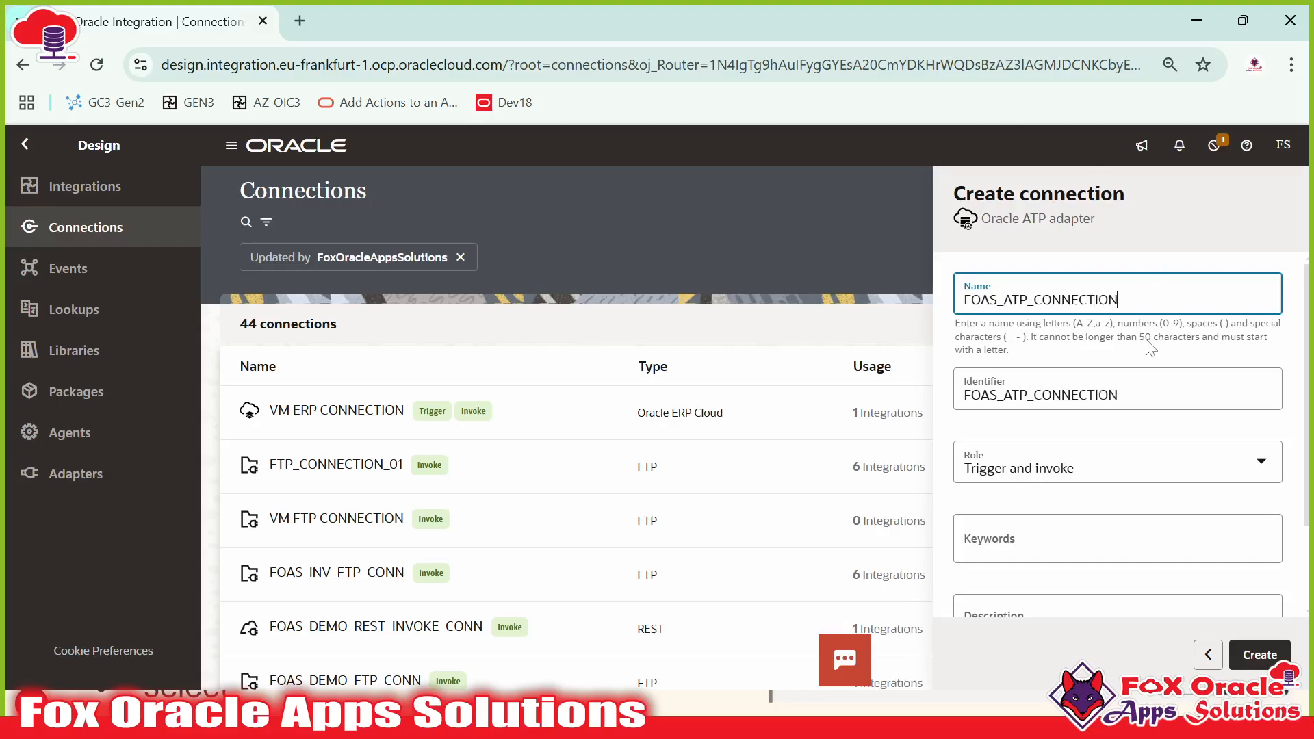
- Keep the Trigger and invoke role and create the FOAS_ATP_CONNECTION connection
click(1150, 397)
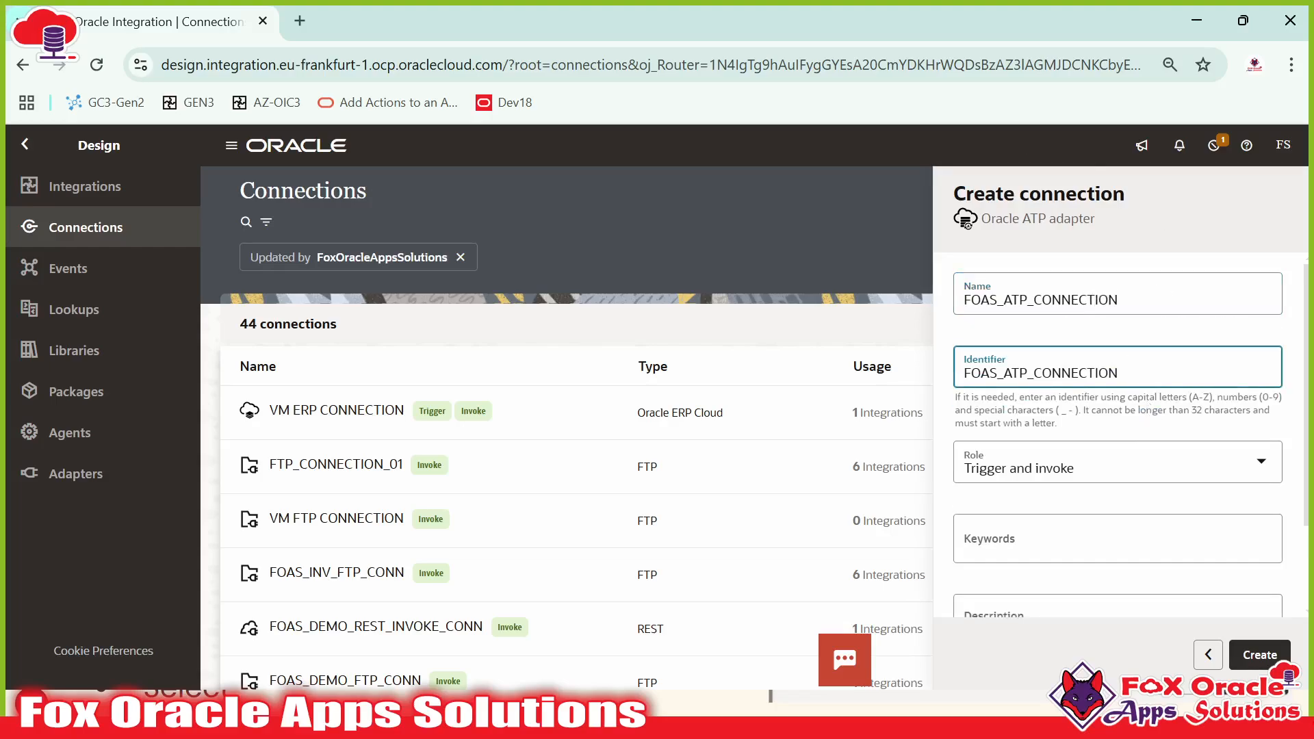
click(1038, 468)
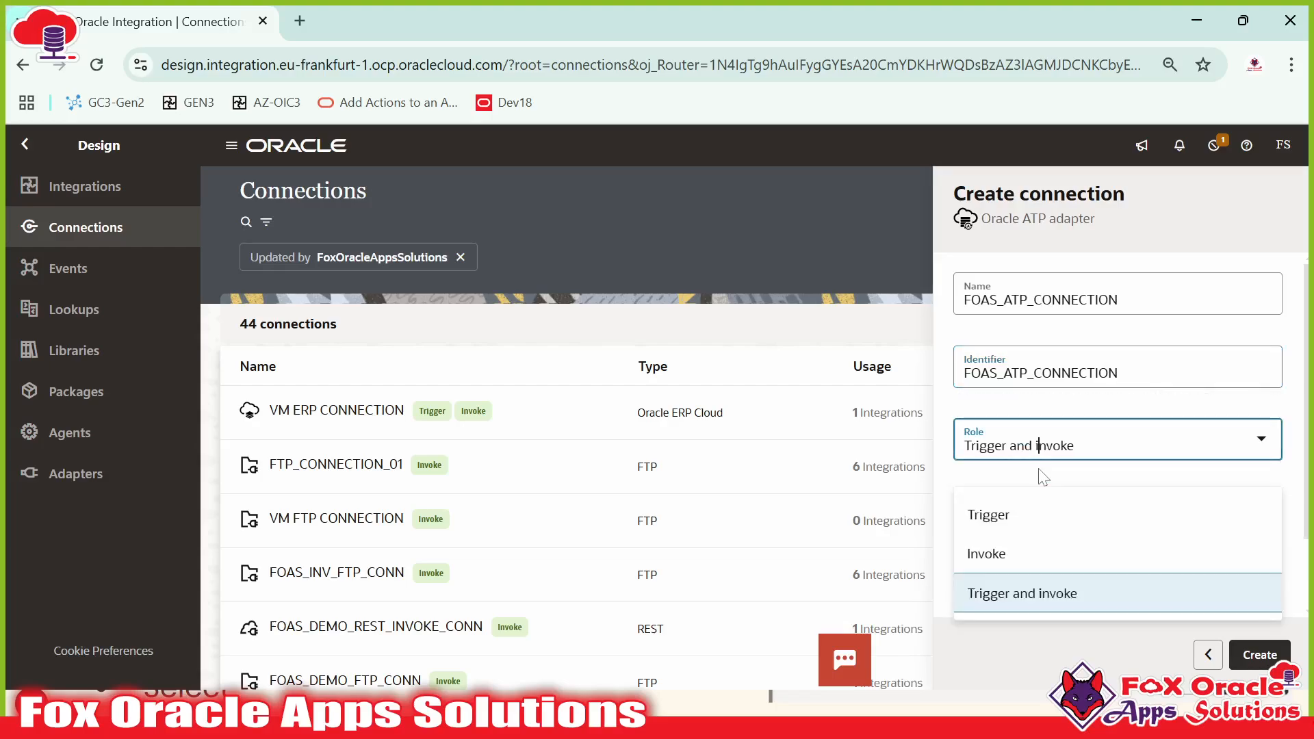
click(1111, 414)
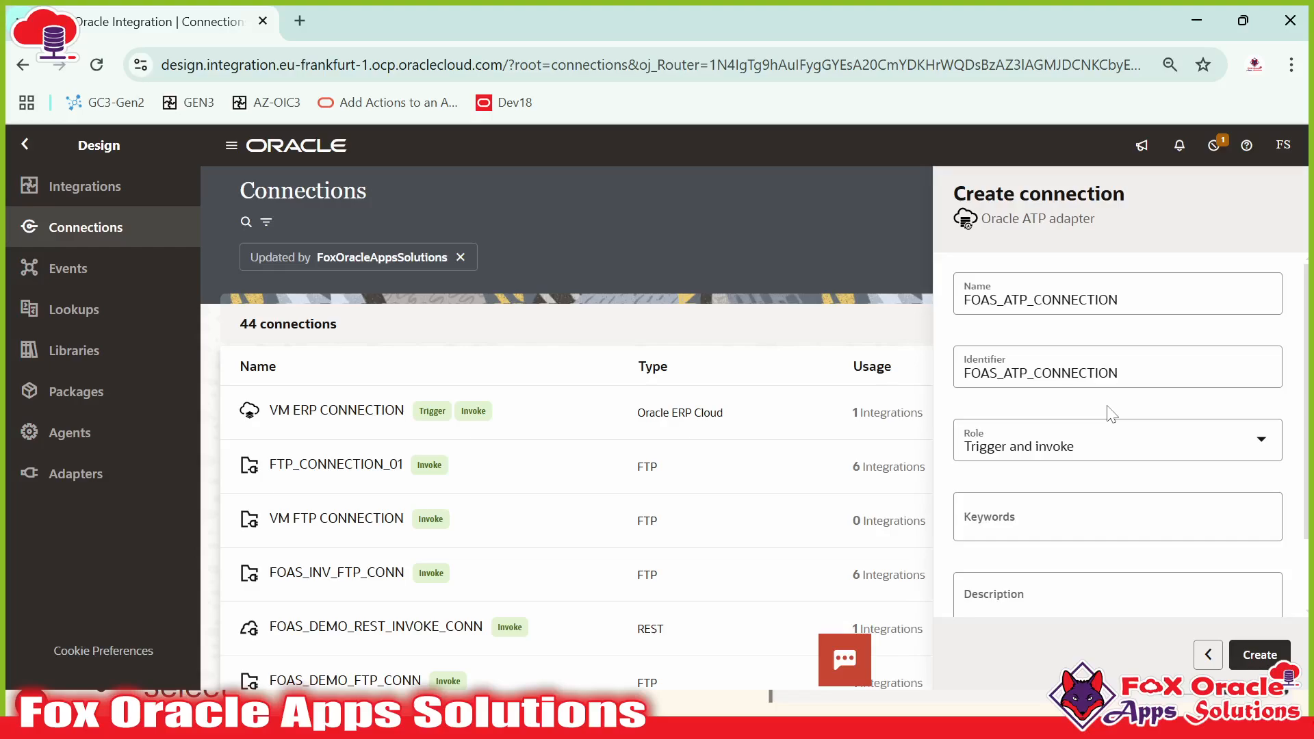
scroll(1112, 413, down, 2)
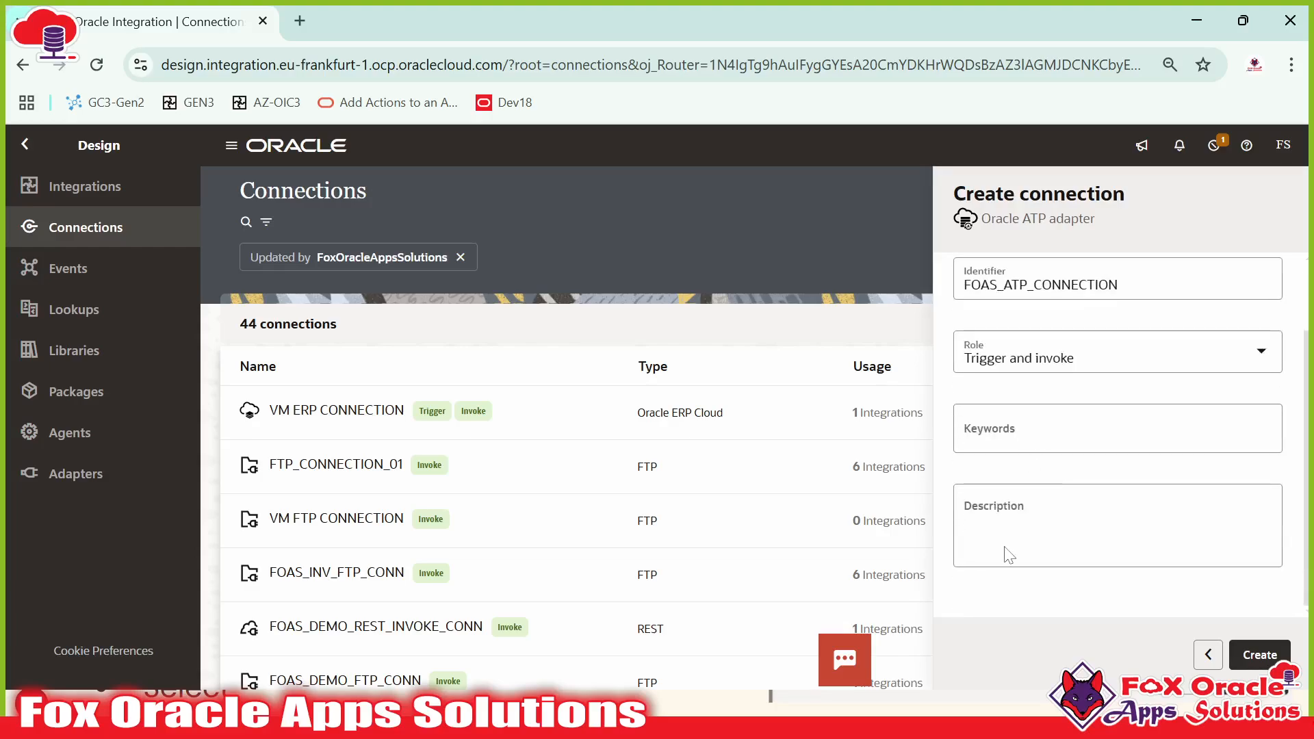
scroll(1009, 556, up, 2)
click(1262, 656)
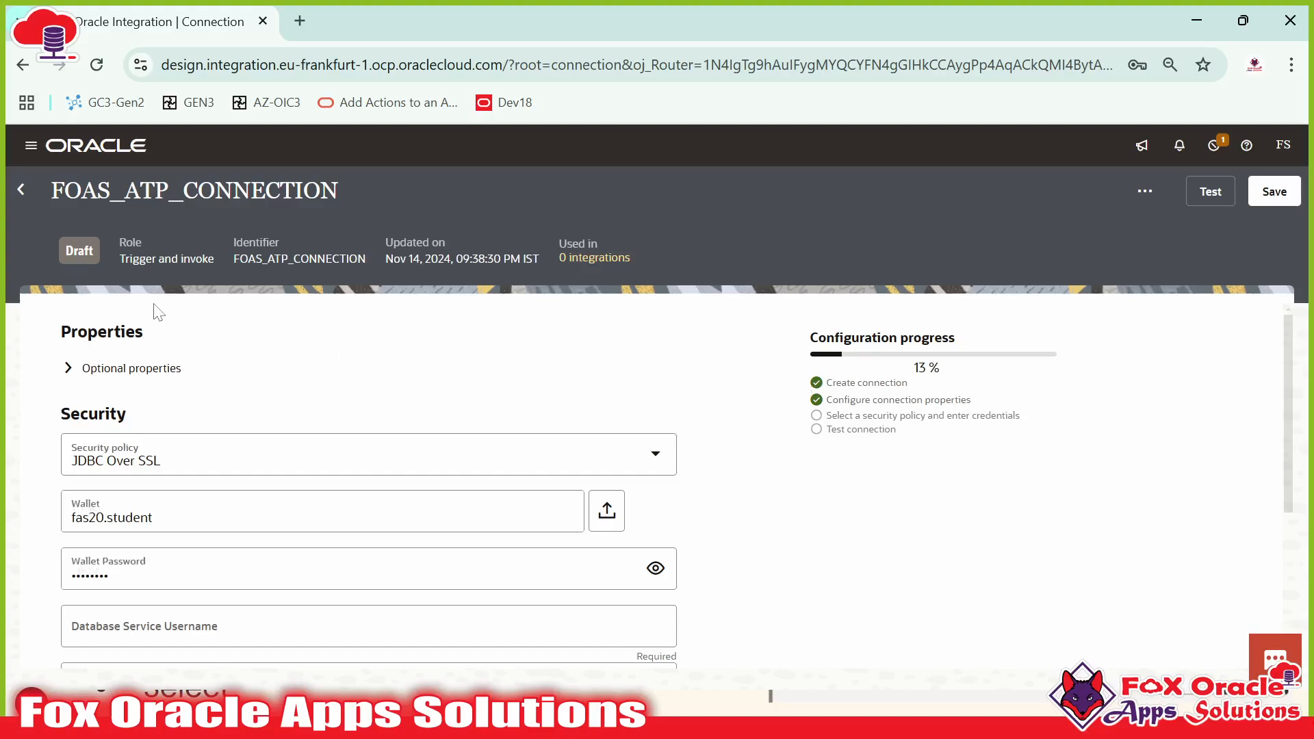
- Review the new connection's properties, security and access type sections and its configuration progress
scroll(487, 479, down, 5)
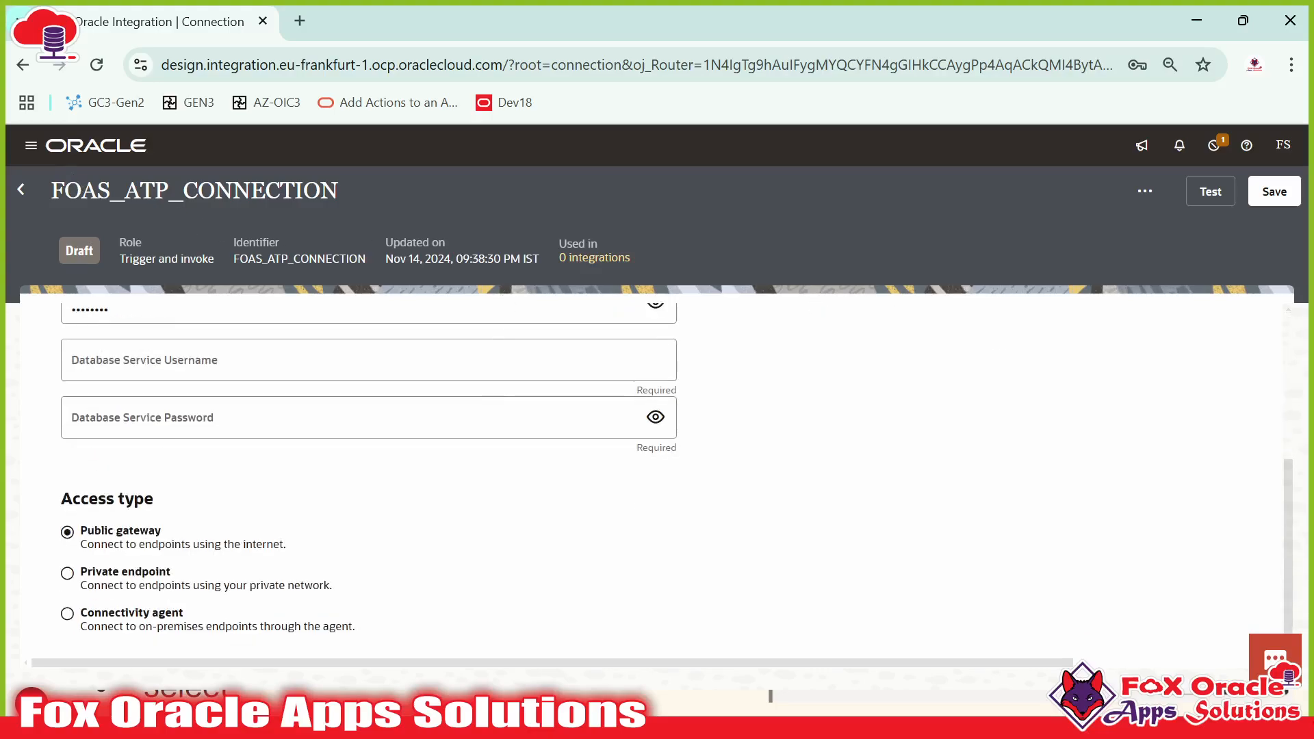
scroll(487, 479, up, 5)
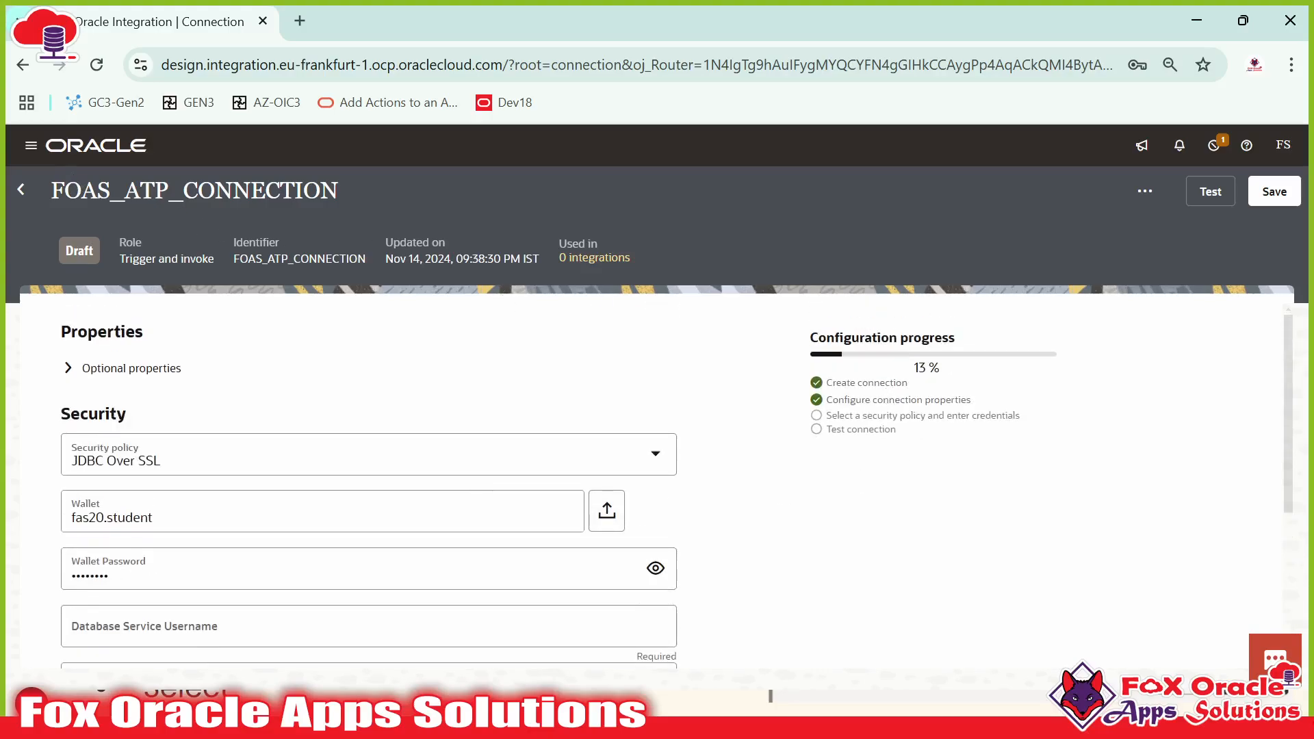
drag(912, 368, 943, 369)
scroll(235, 421, down, 4)
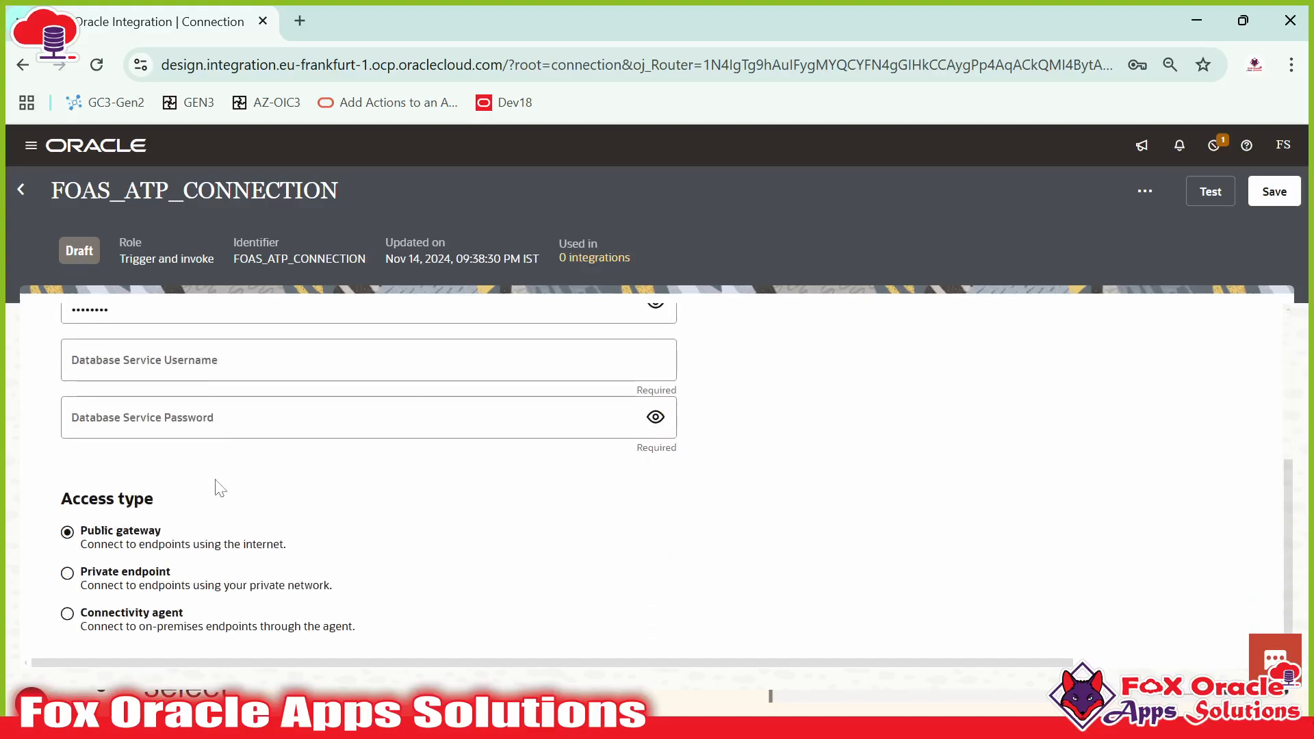
scroll(214, 487, up, 4)
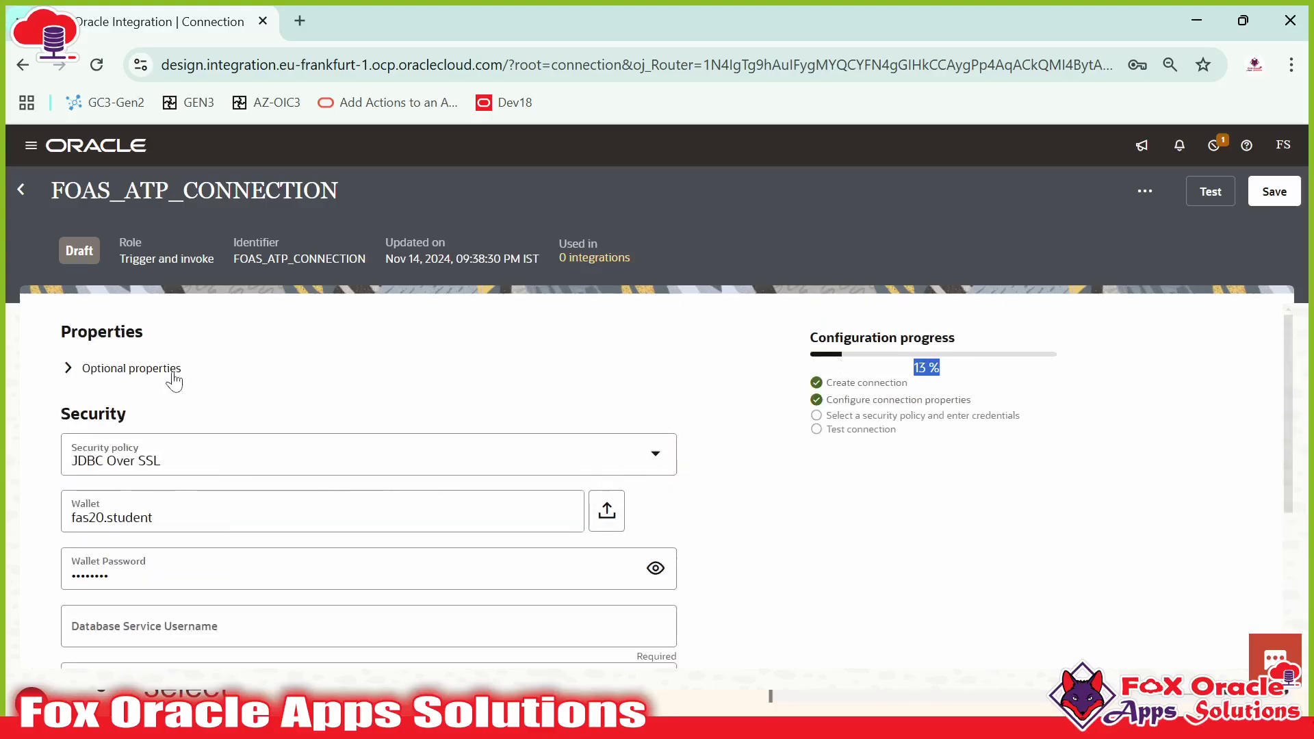
scroll(157, 425, down, 4)
scroll(111, 574, up, 4)
- Expand the connection's optional properties and go through the Host, Port, SID and Service Name fields
click(68, 369)
scroll(189, 381, down, 2)
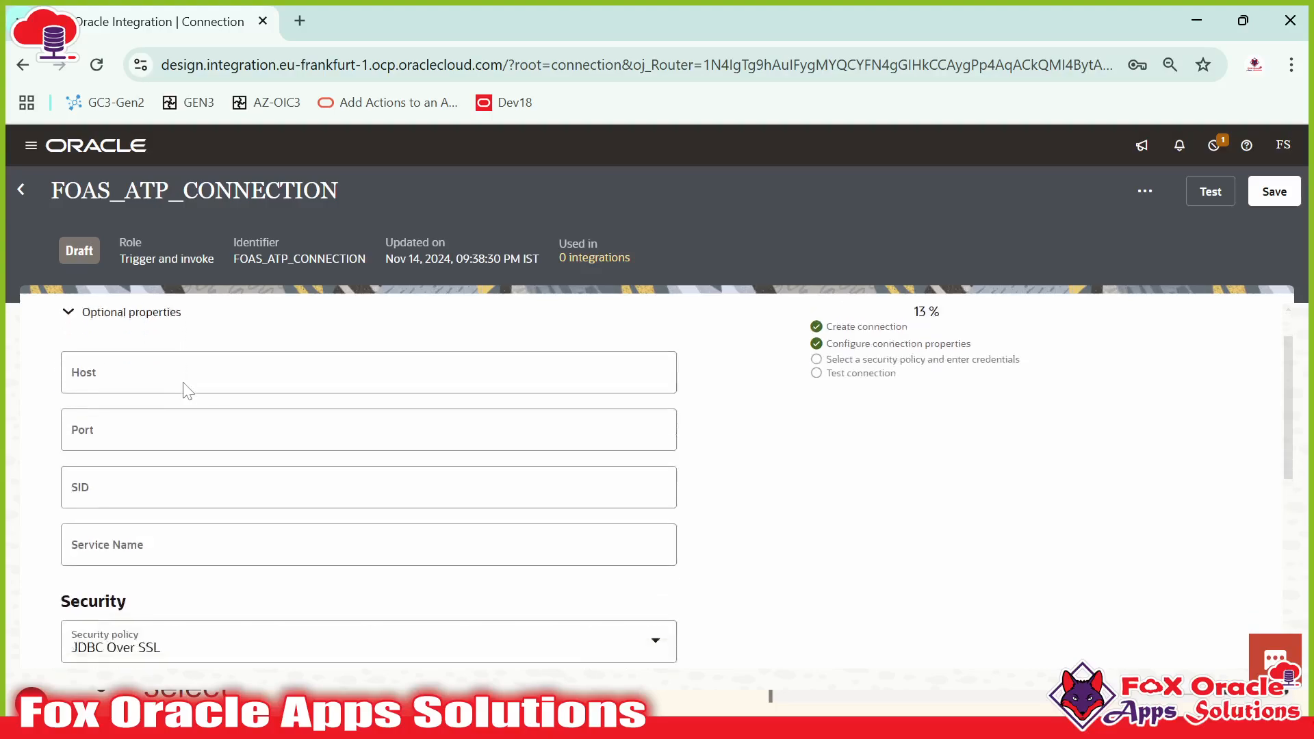
scroll(132, 408, up, 2)
click(132, 429)
click(130, 494)
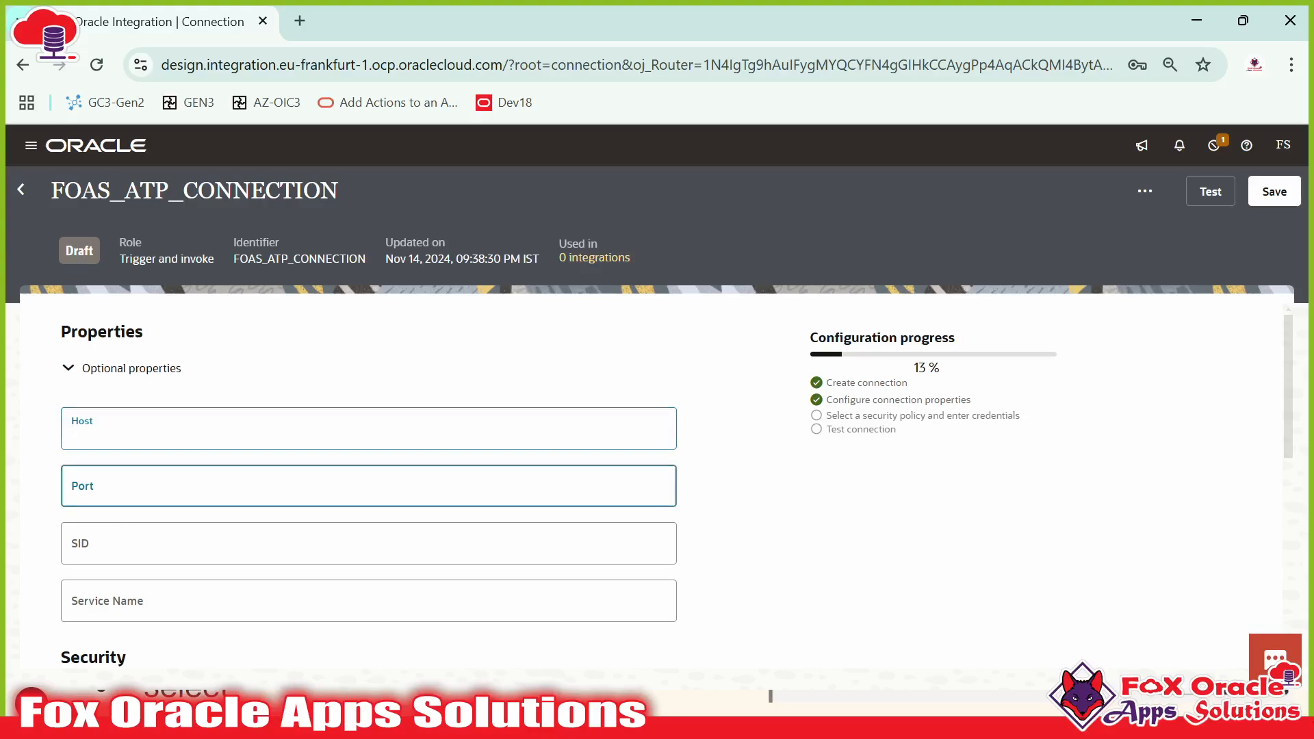
click(130, 549)
click(130, 607)
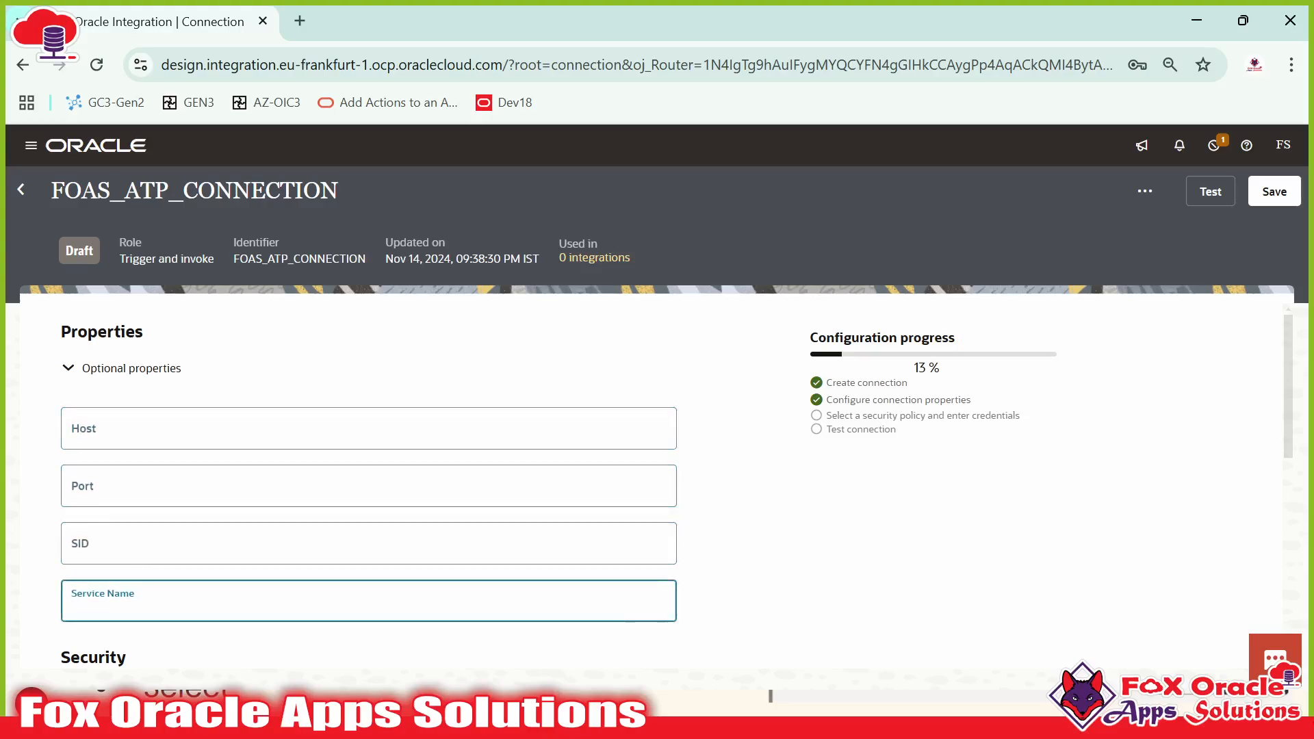
scroll(369, 479, down, 3)
- Switch to SQL Developer and view the Basic connection type's fields in the FOAS_AP_CON properties, returning the type to Cloud Wallet
key(alt+Tab)
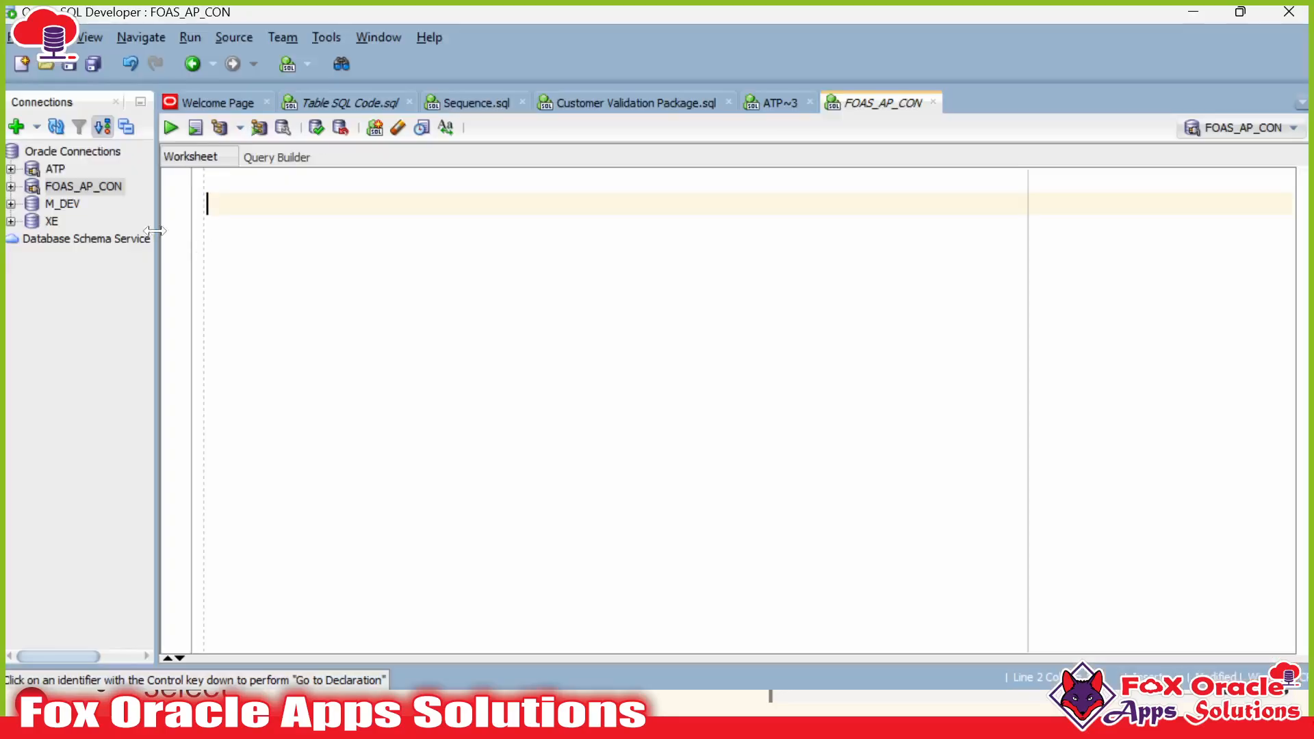
right_click(78, 188)
click(246, 643)
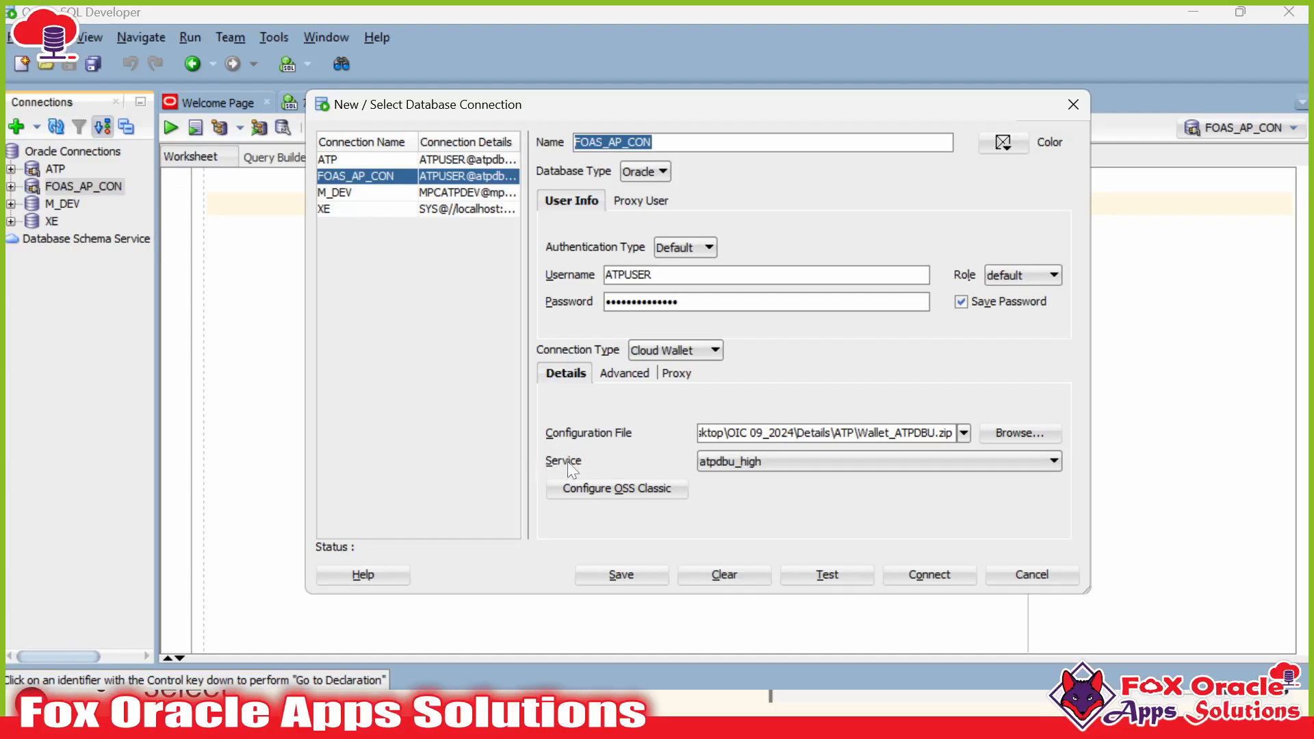
click(674, 351)
click(659, 373)
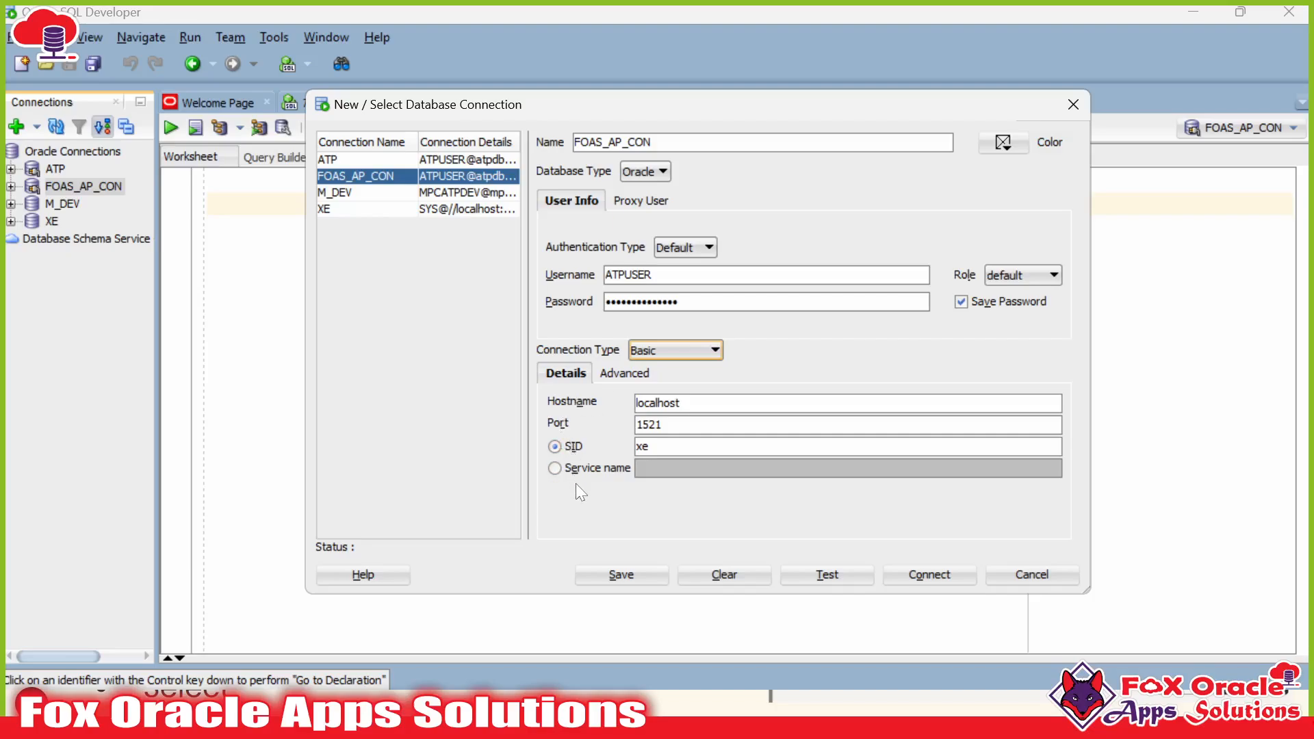
click(659, 351)
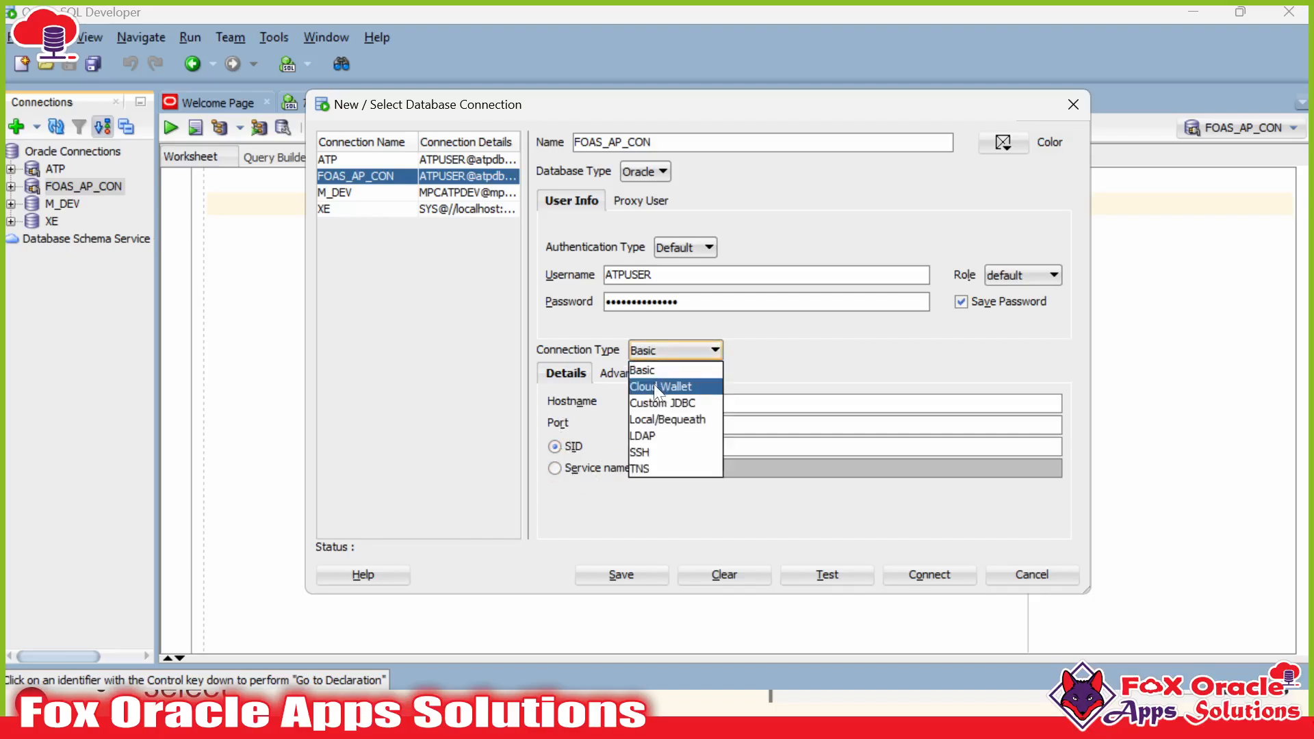
click(654, 388)
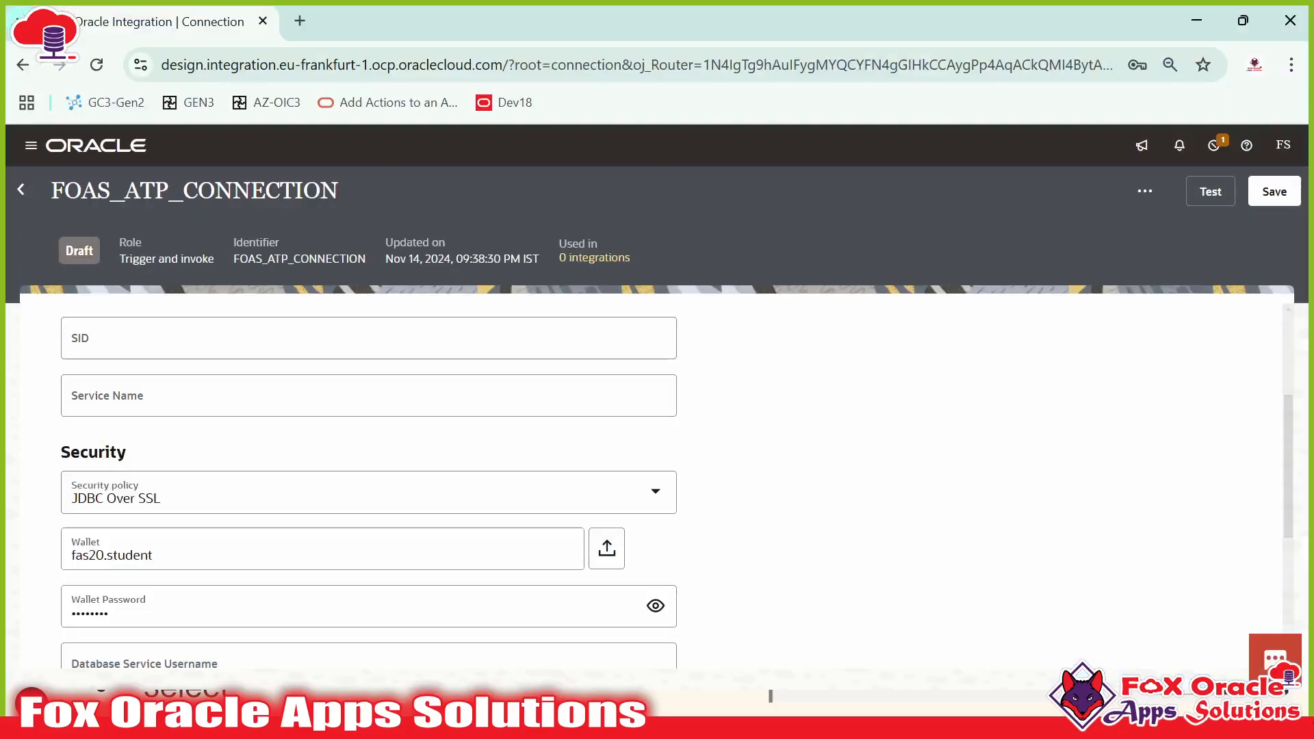
- Switch back to Oracle Integration and place the cursor in the connection's Service Name field
click(205, 400)
scroll(158, 428, up, 2)
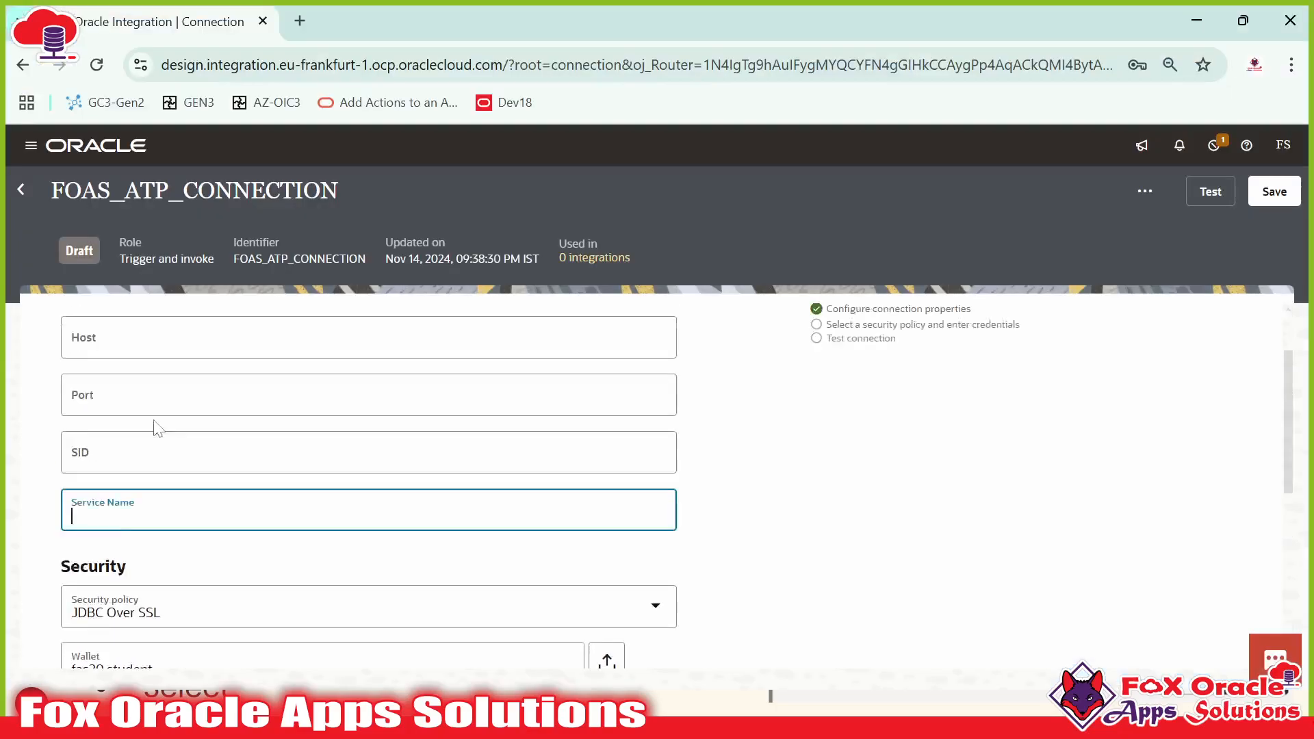
scroll(156, 428, up, 1)
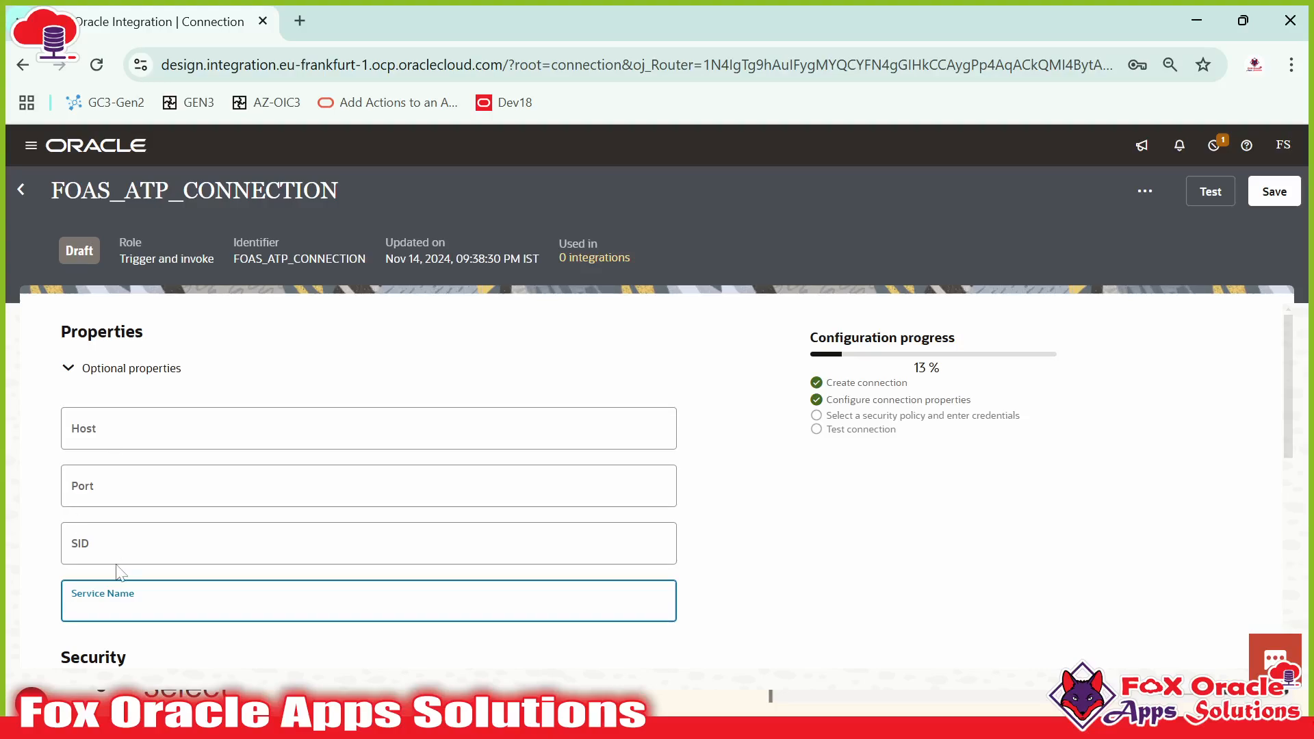
scroll(118, 571, down, 3)
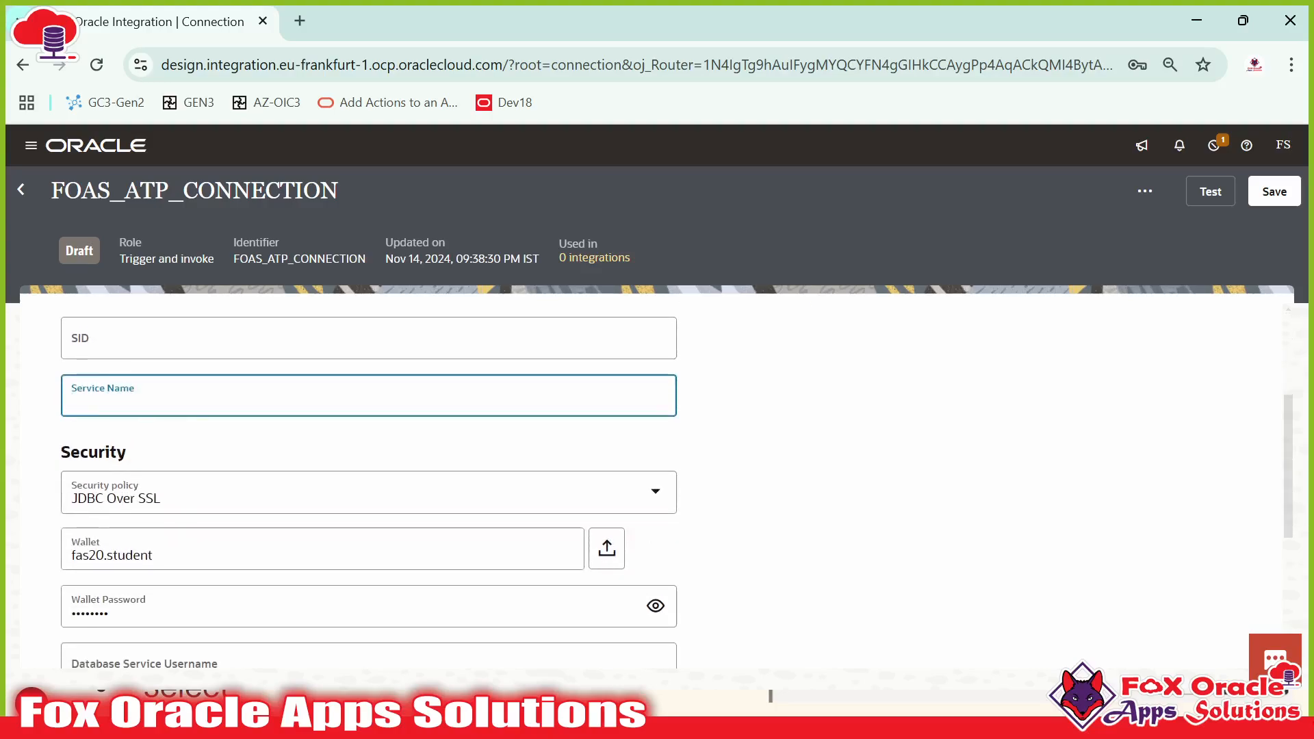
- Switch to Notepad to read the ATP service, login and wallet location details, and return to the connection form in Oracle Integration
key(alt+Tab)
key(alt+Tab)
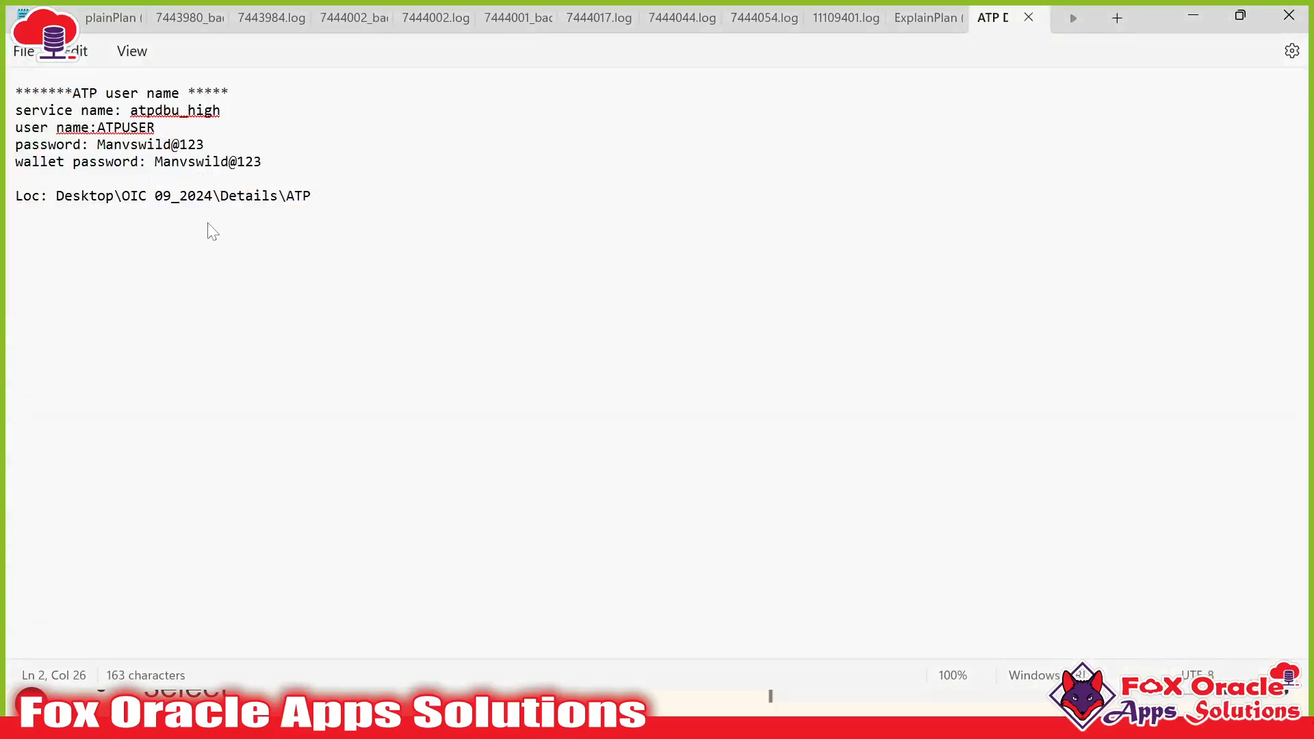
click(204, 195)
drag(363, 207, 11, 114)
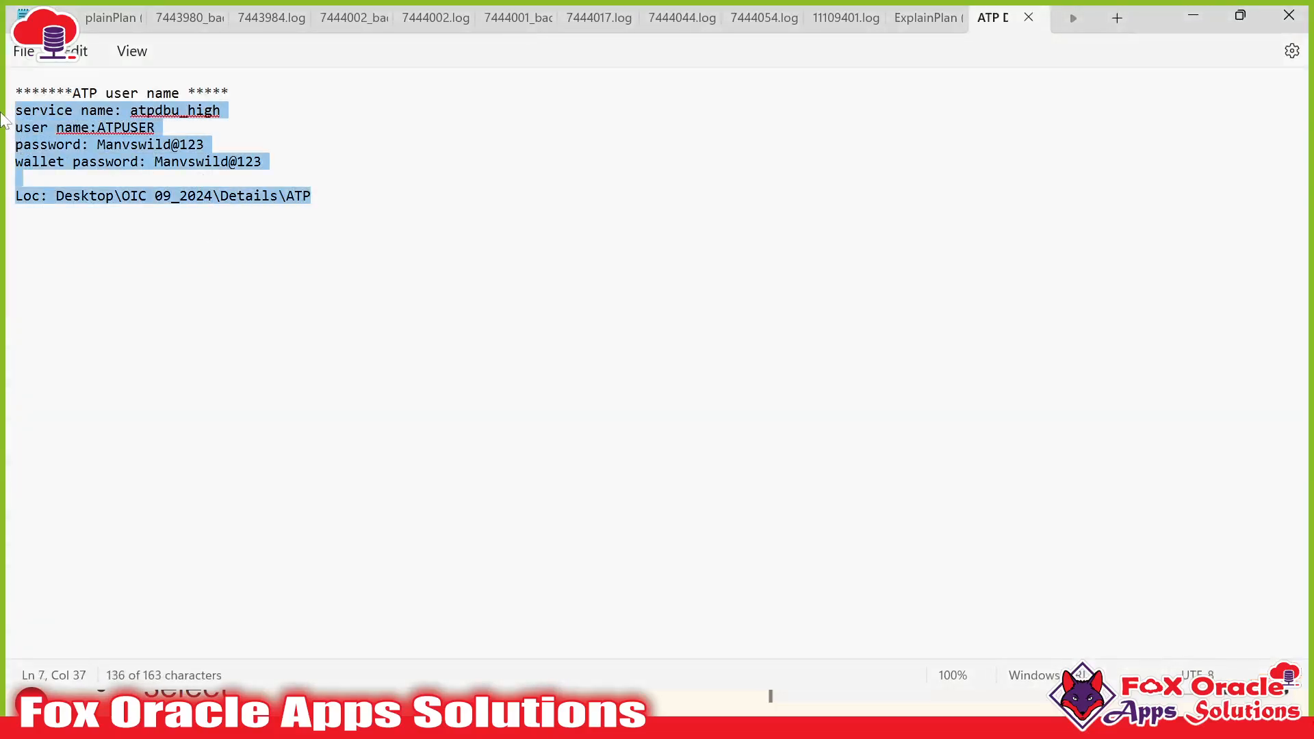
click(321, 198)
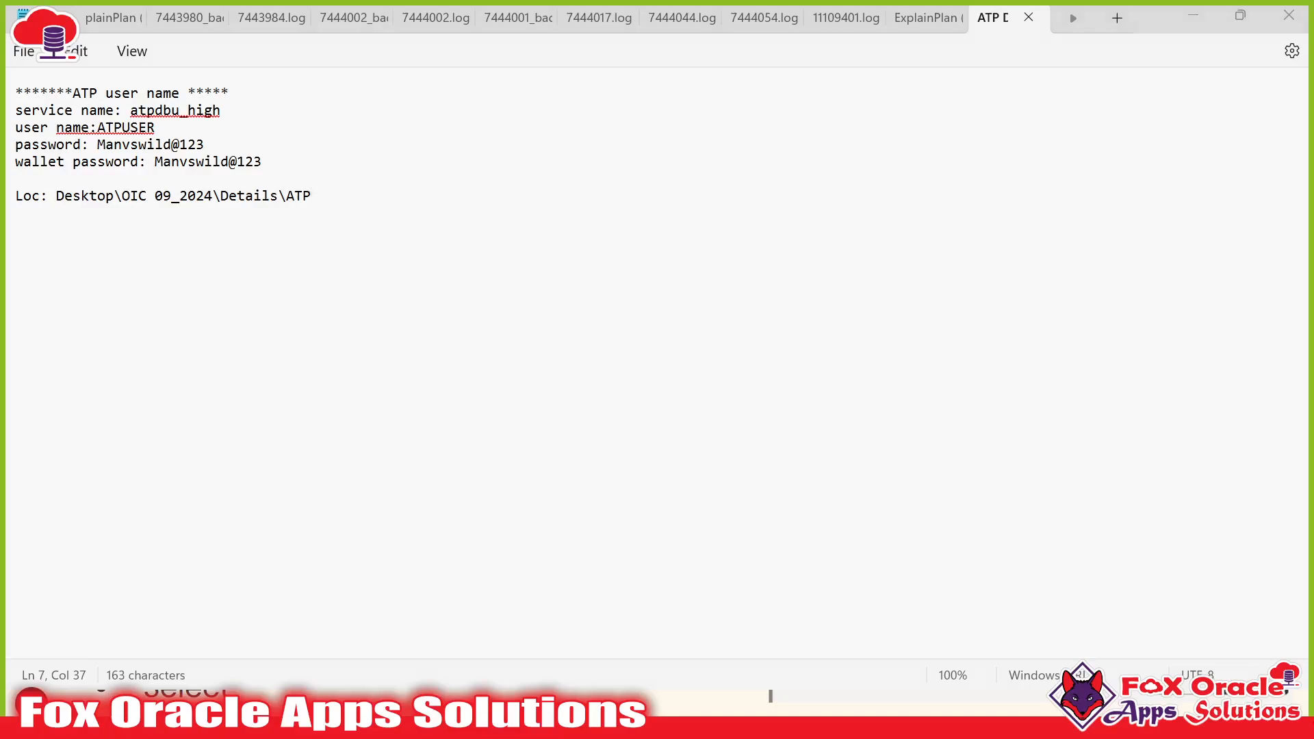
key(alt+Tab)
scroll(829, 444, down, 5)
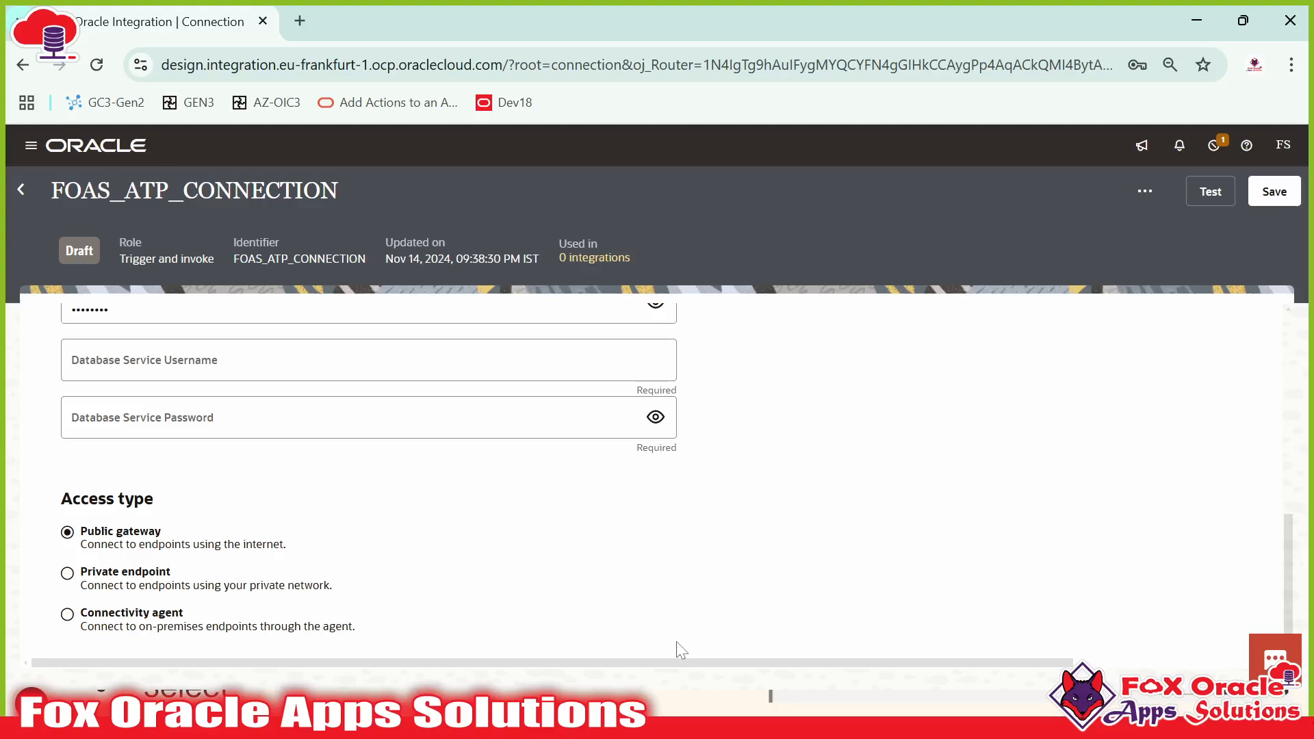
scroll(630, 499, up, 10)
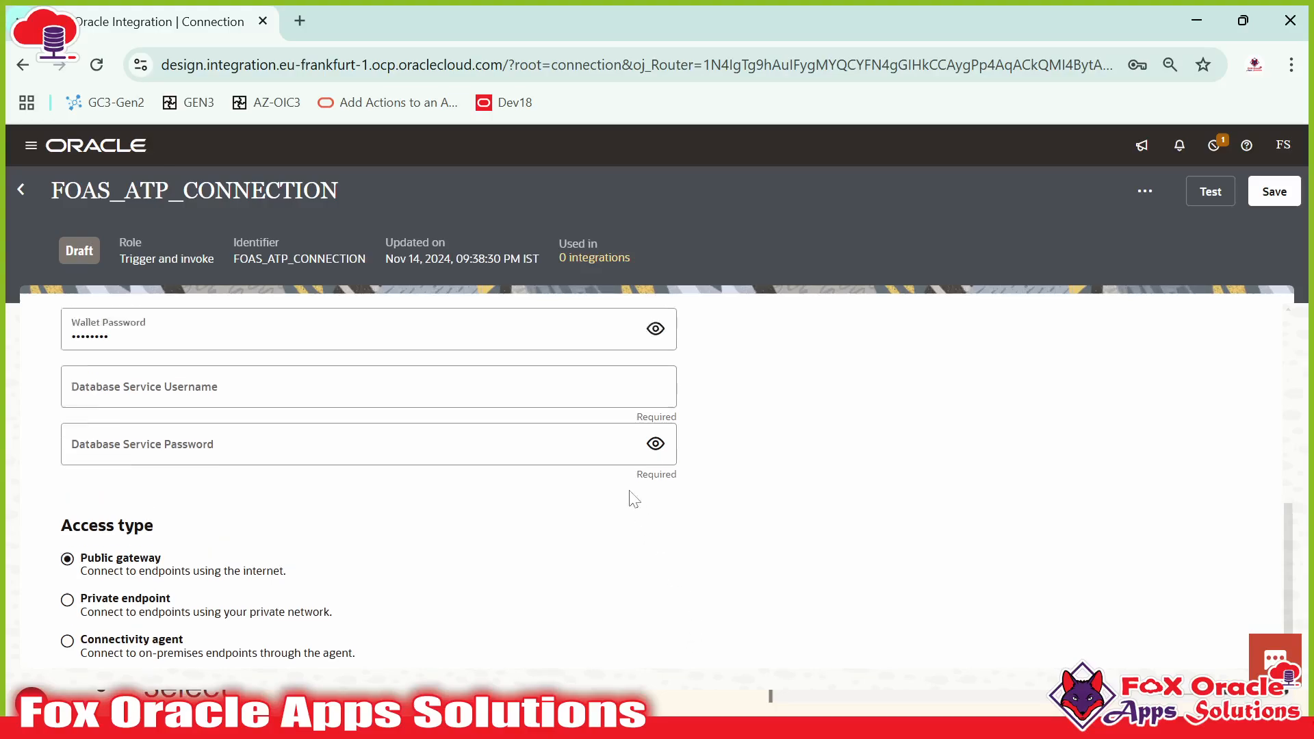
scroll(130, 468, down, 3)
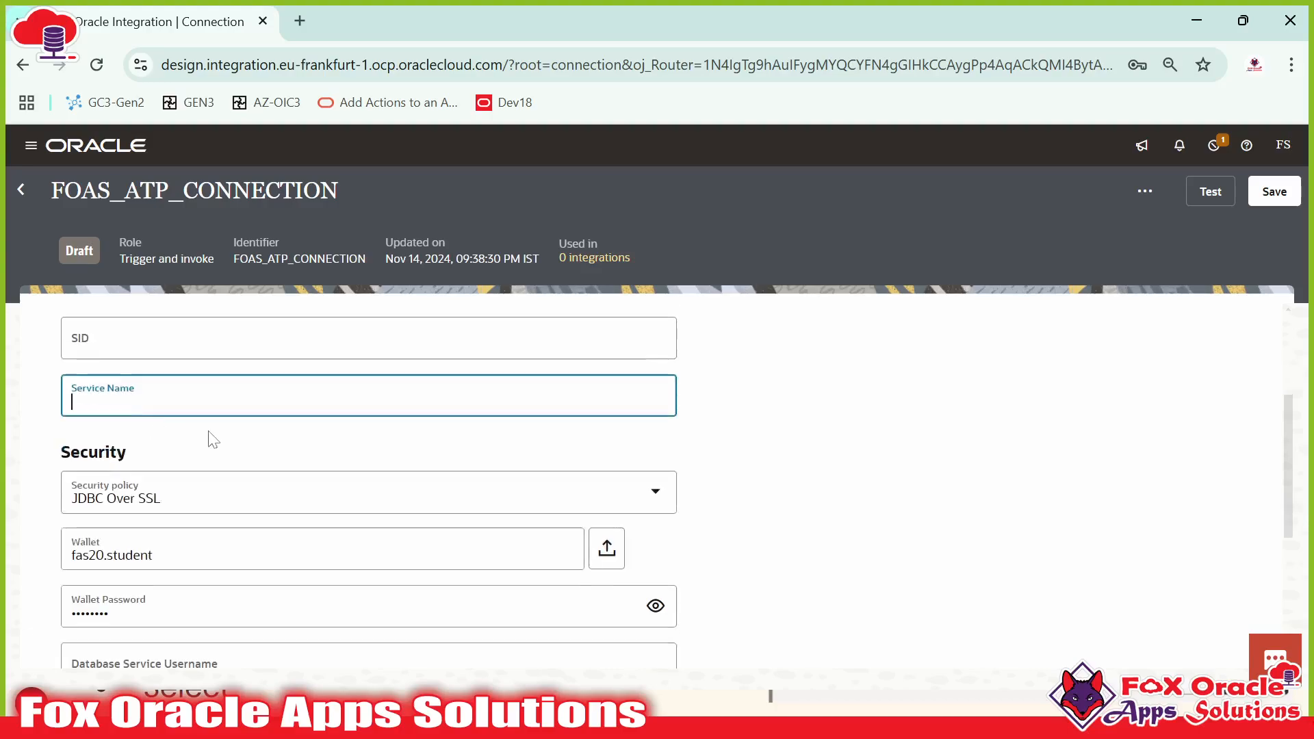
- Copy the service name atpdbu_high from the Notepad details into the connection's Service Name field and collapse the optional properties
key(alt+Tab)
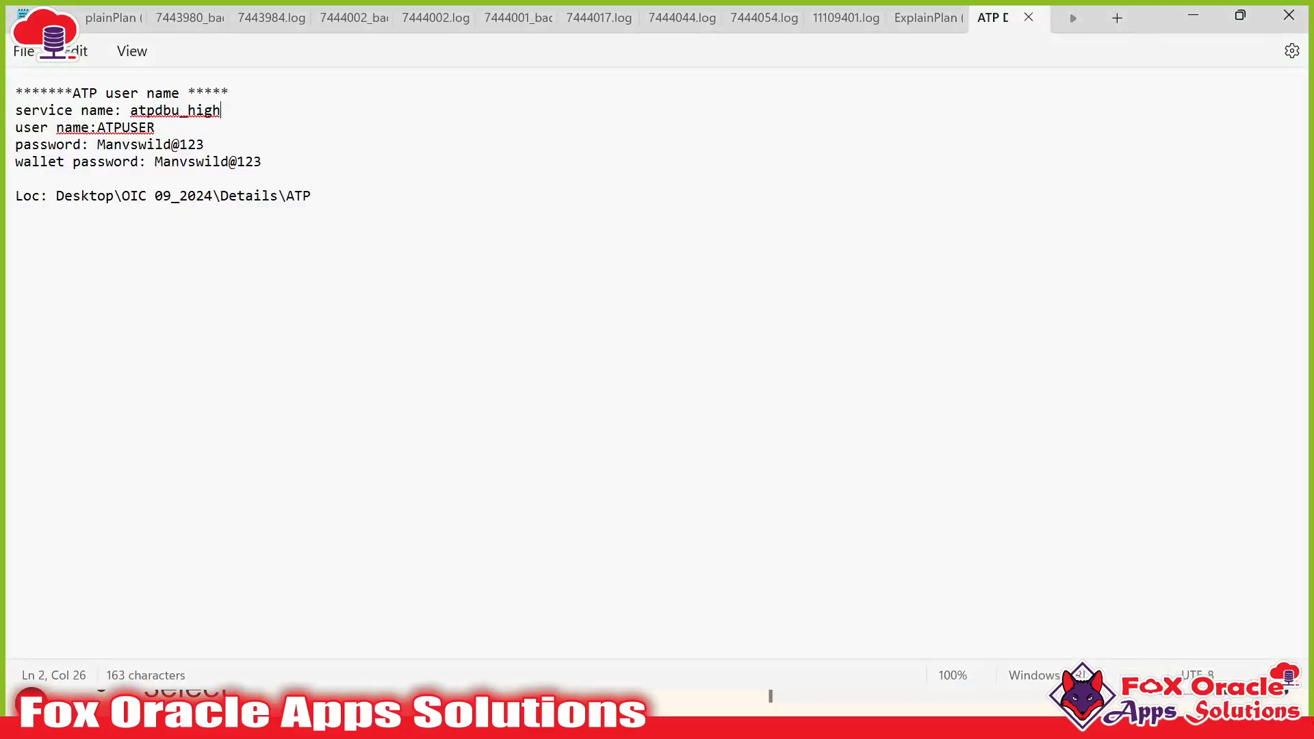
drag(221, 111, 131, 111)
key(ctrl+c)
key(alt+Tab)
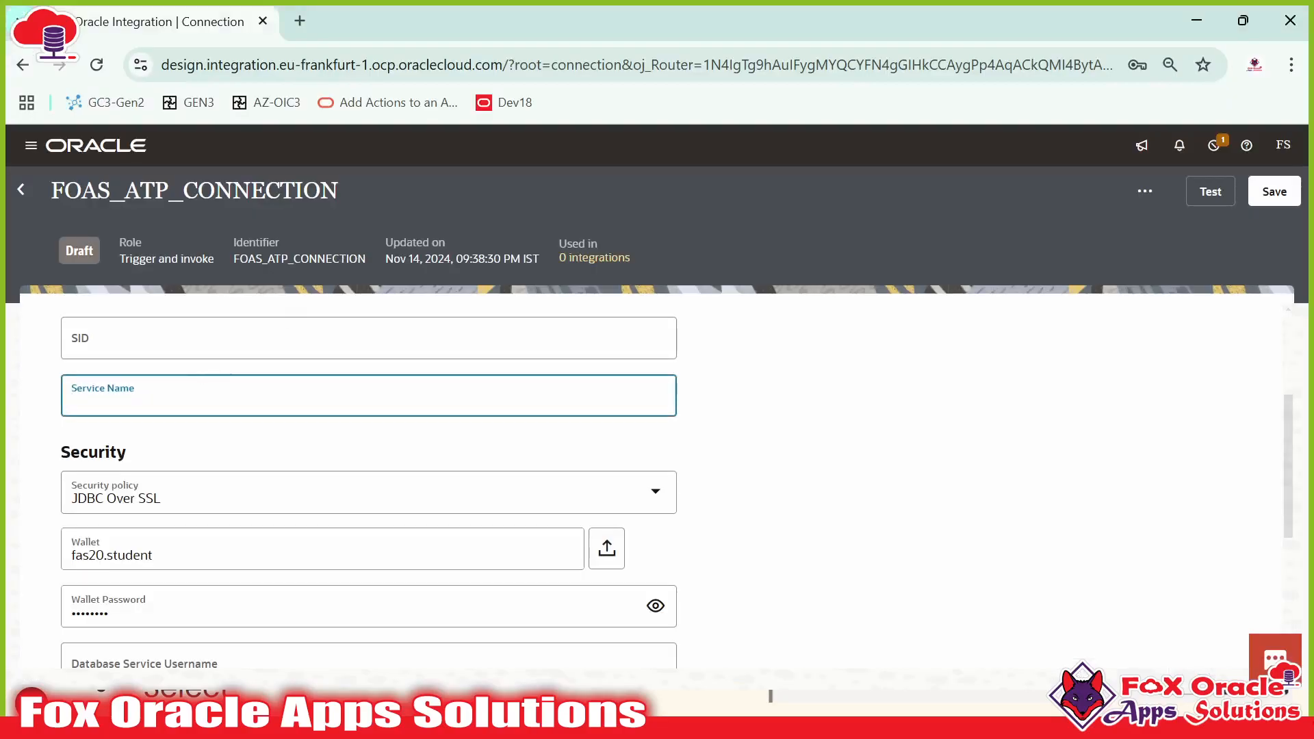
key(ctrl+v)
scroll(182, 425, up, 3)
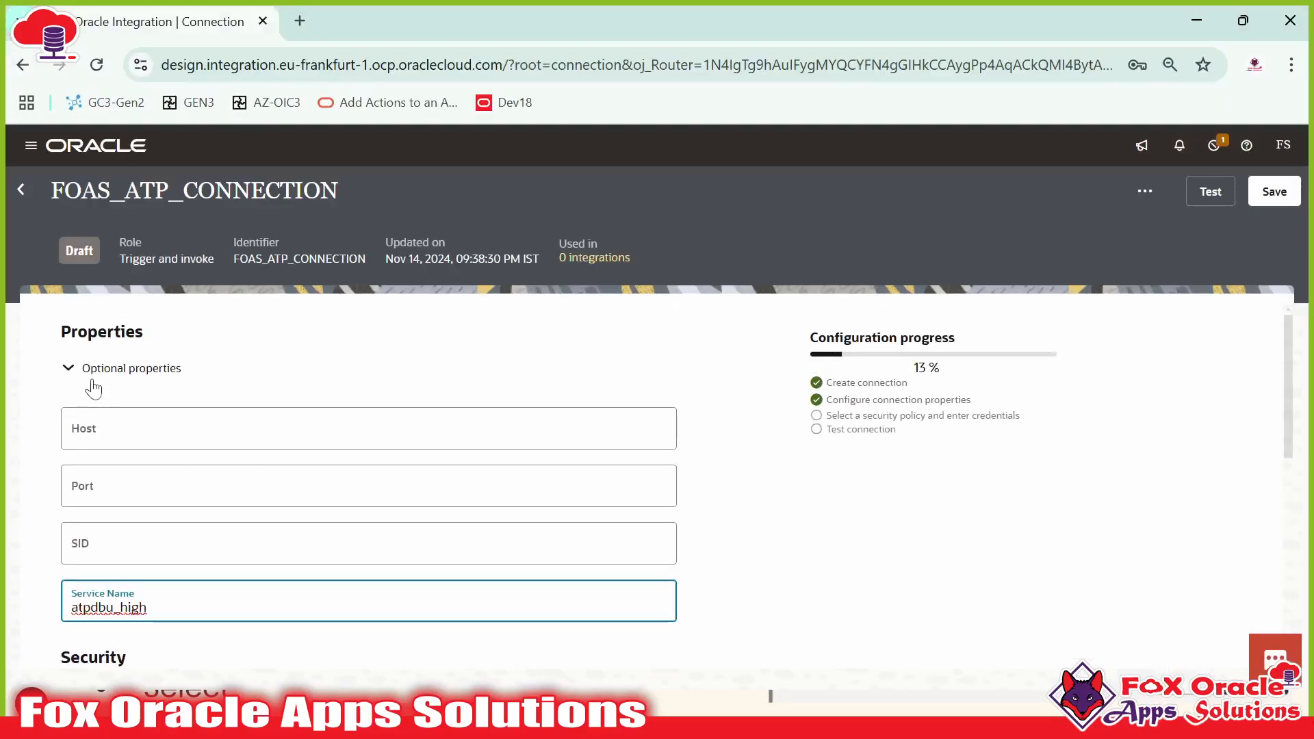
click(69, 374)
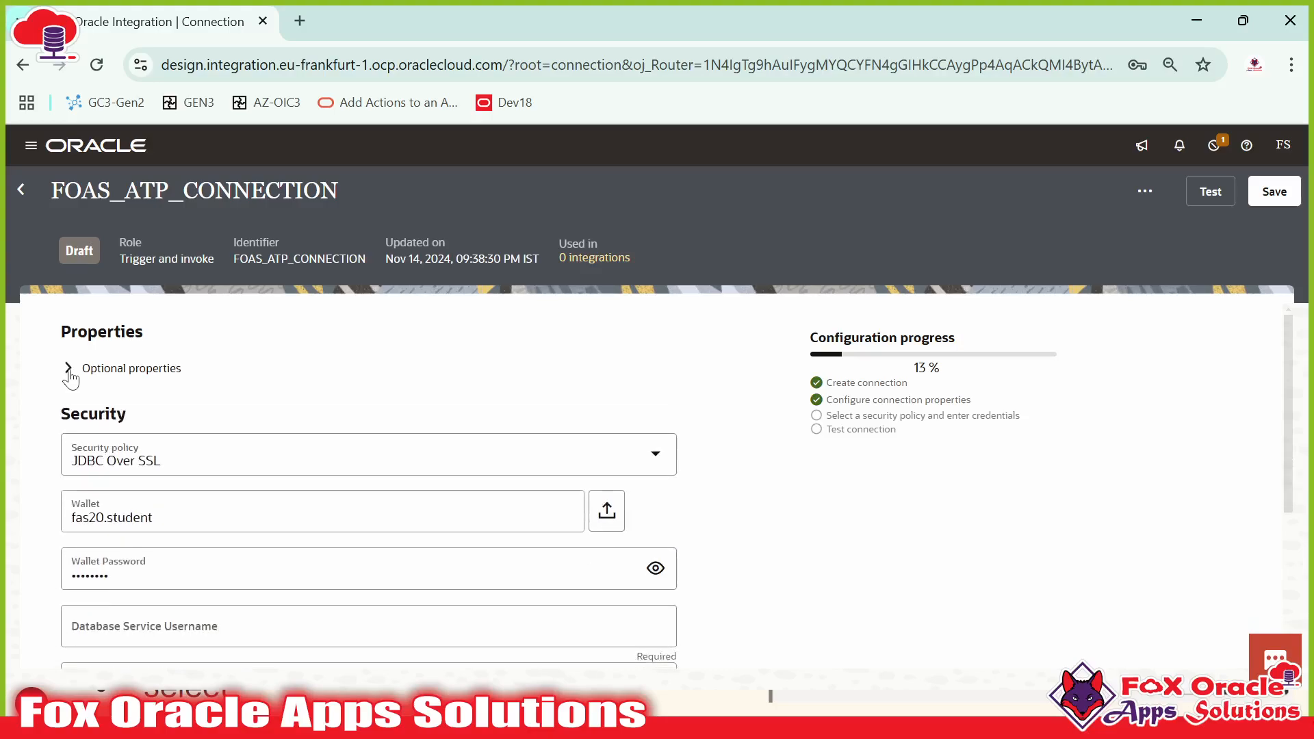
- Check the available security policies and keep JDBC Over SSL
scroll(146, 366, down, 2)
scroll(137, 441, up, 2)
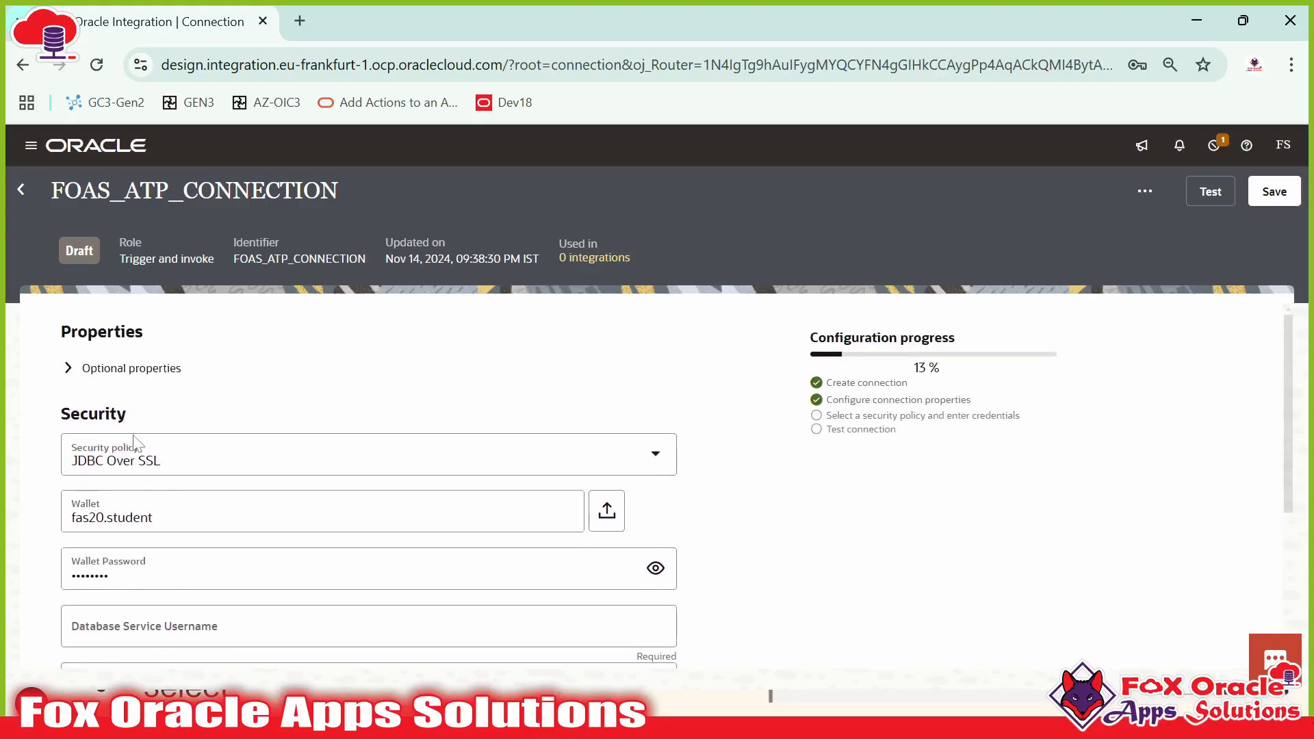
click(143, 463)
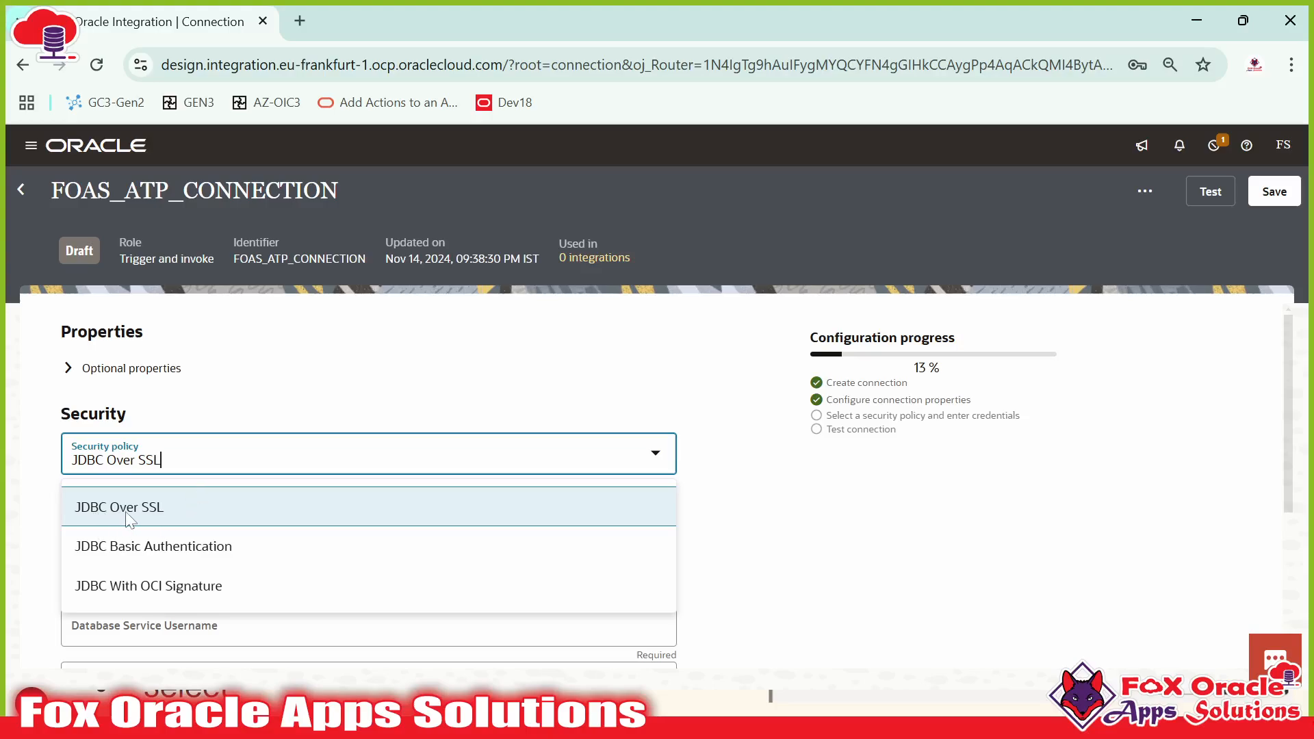
click(264, 397)
scroll(264, 397, down, 2)
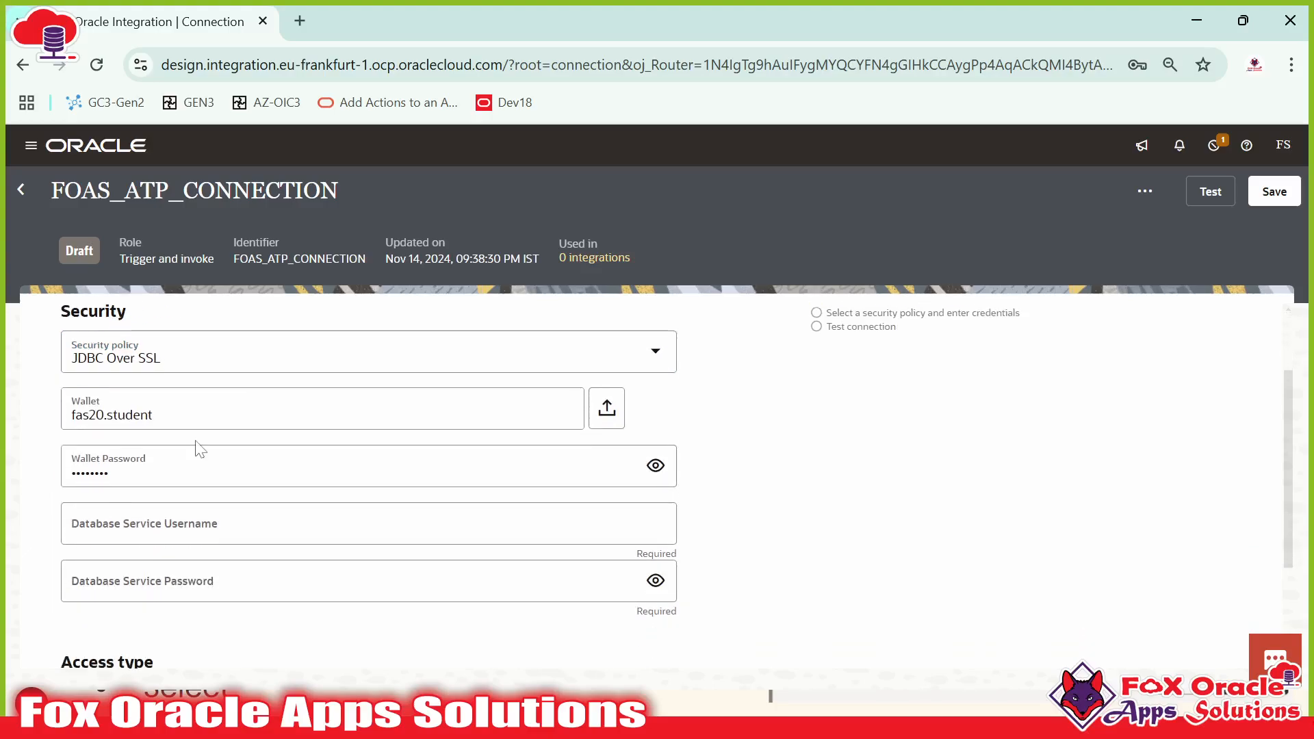
- Clear the prefilled value from the Wallet field
drag(160, 414, 58, 415)
key(BackSpace)
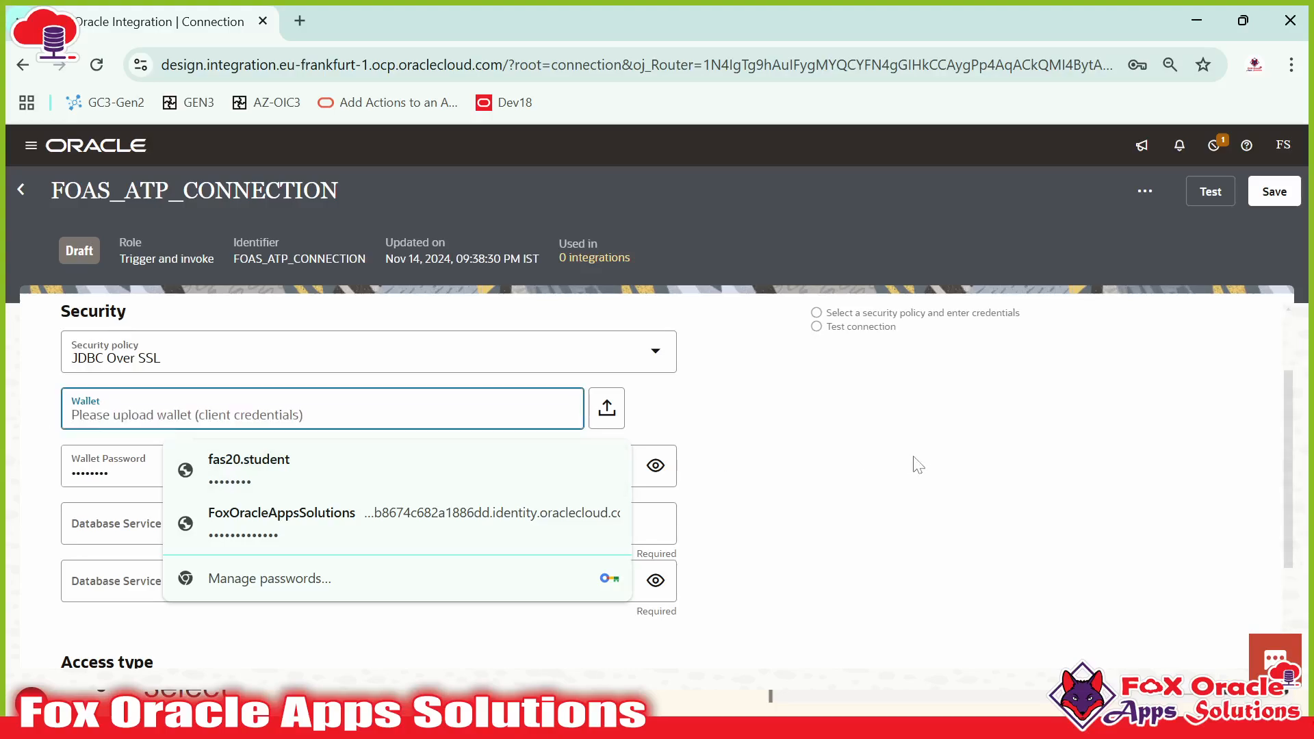
click(910, 413)
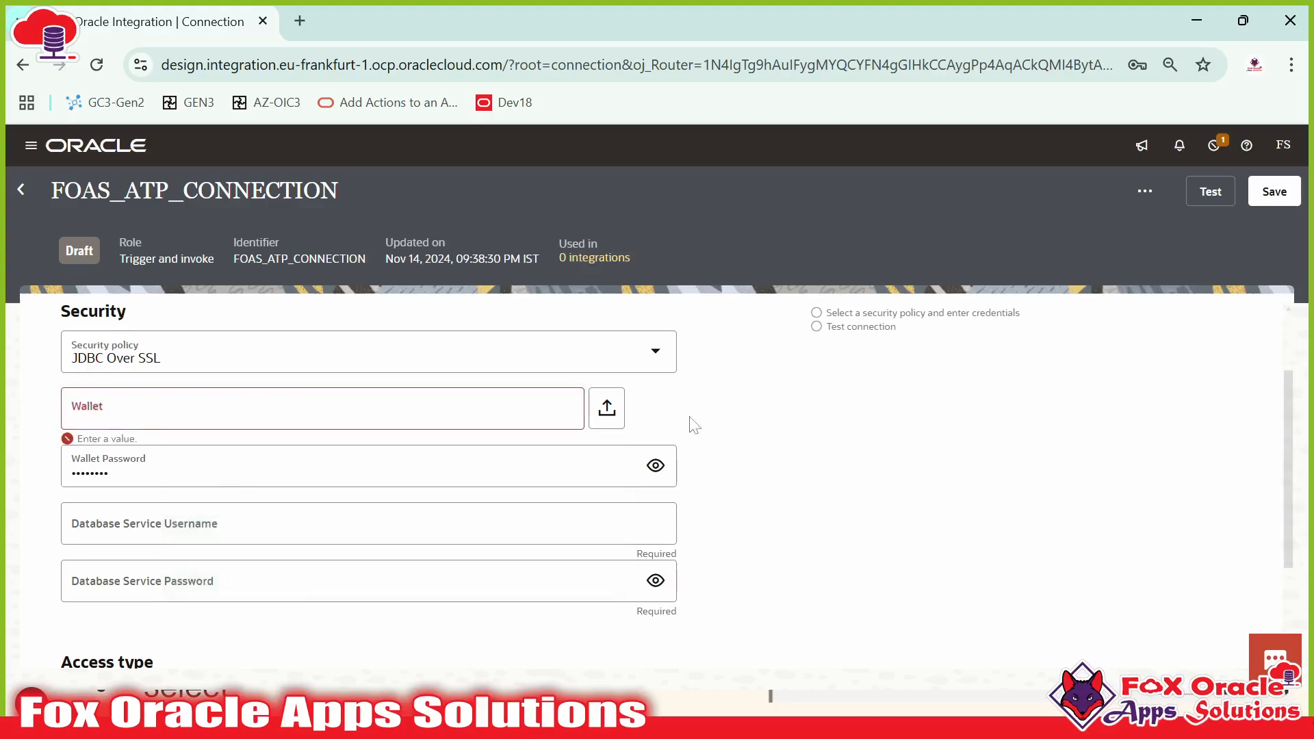
- Upload Wallet_ATPDBU.zip from the Desktop folder OIC 09_2024\Details\ATP as the connection's wallet
click(607, 412)
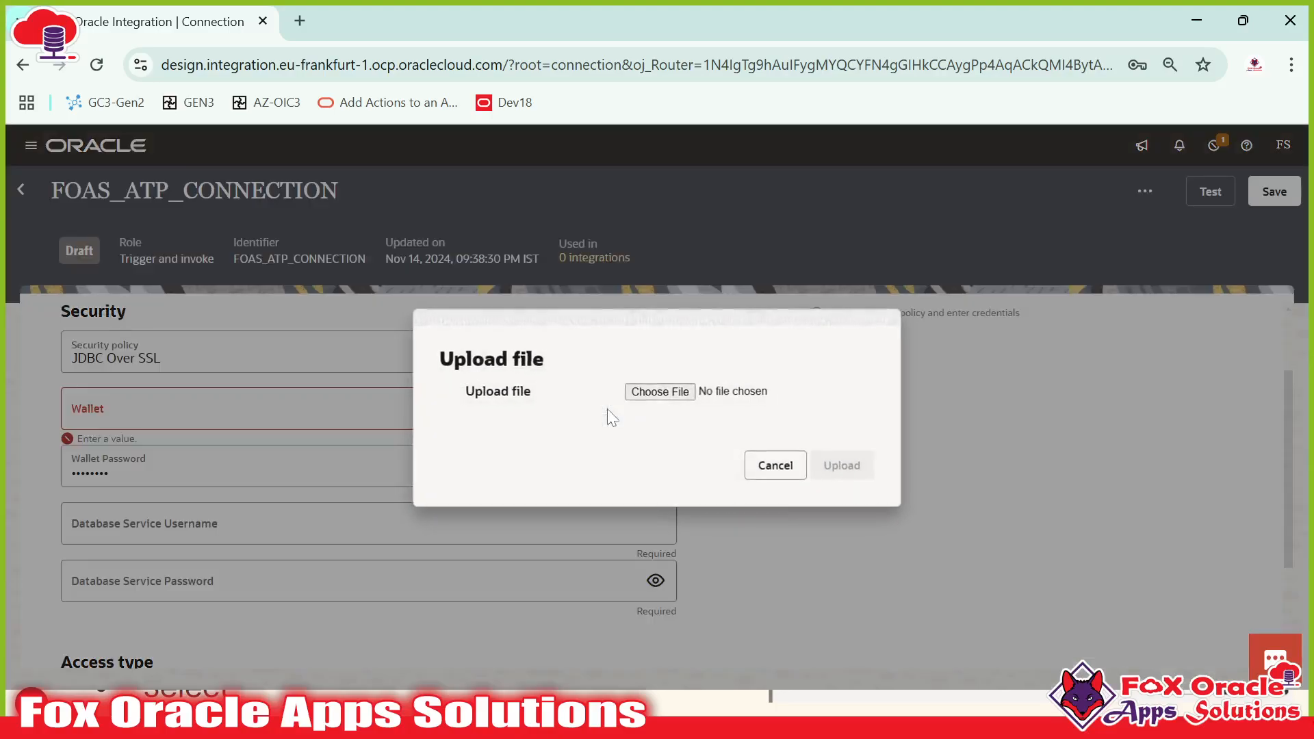
click(681, 397)
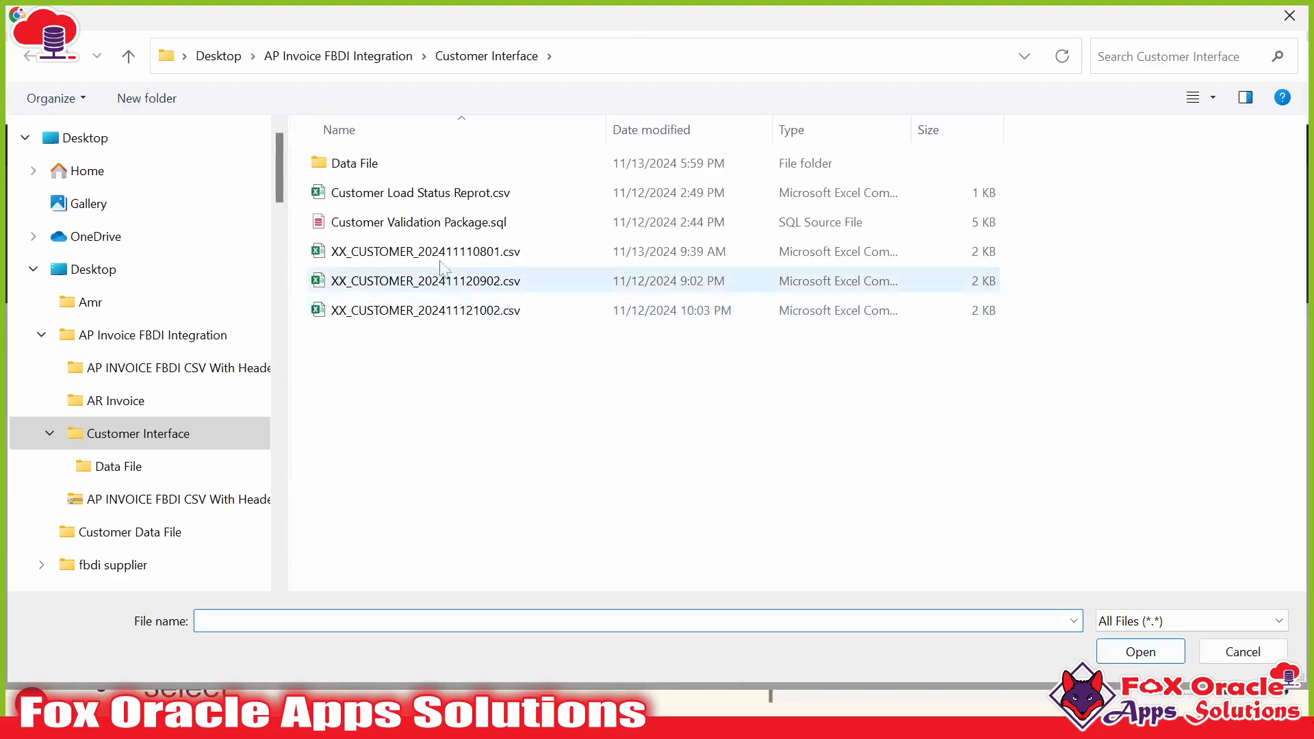
click(219, 55)
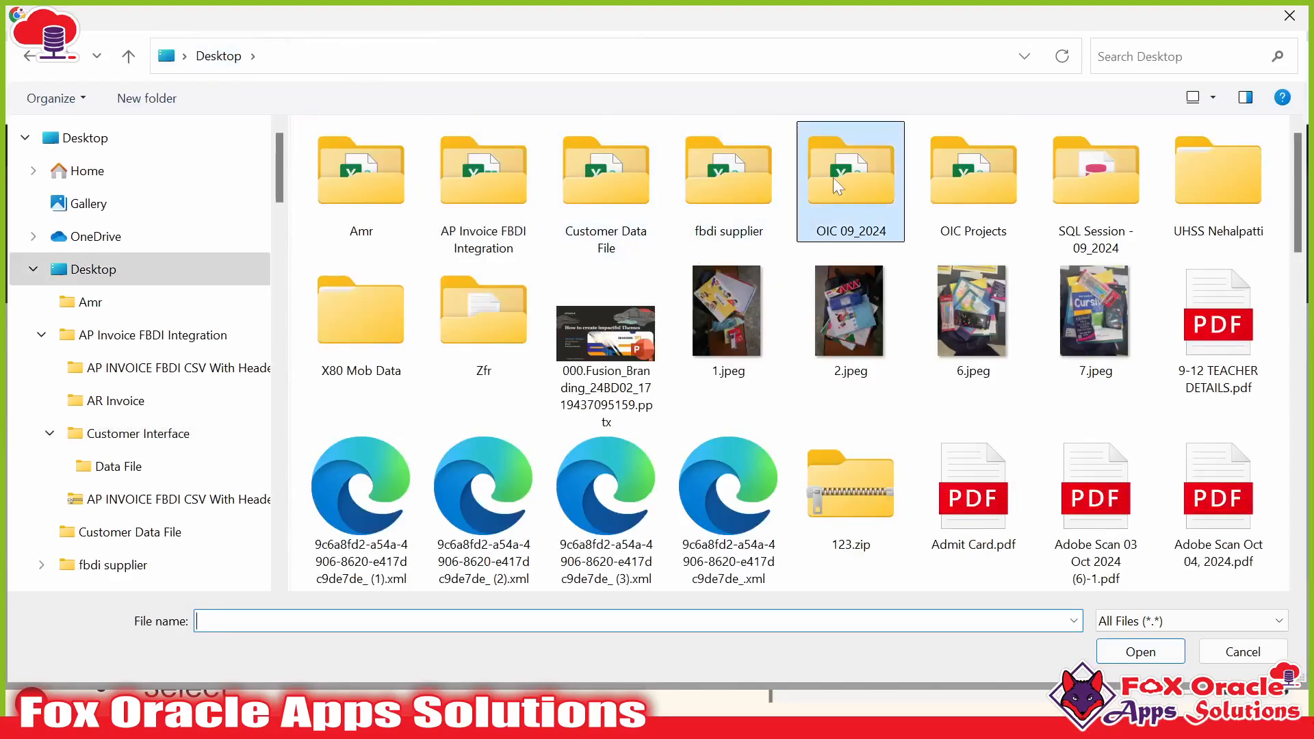
double_click(832, 178)
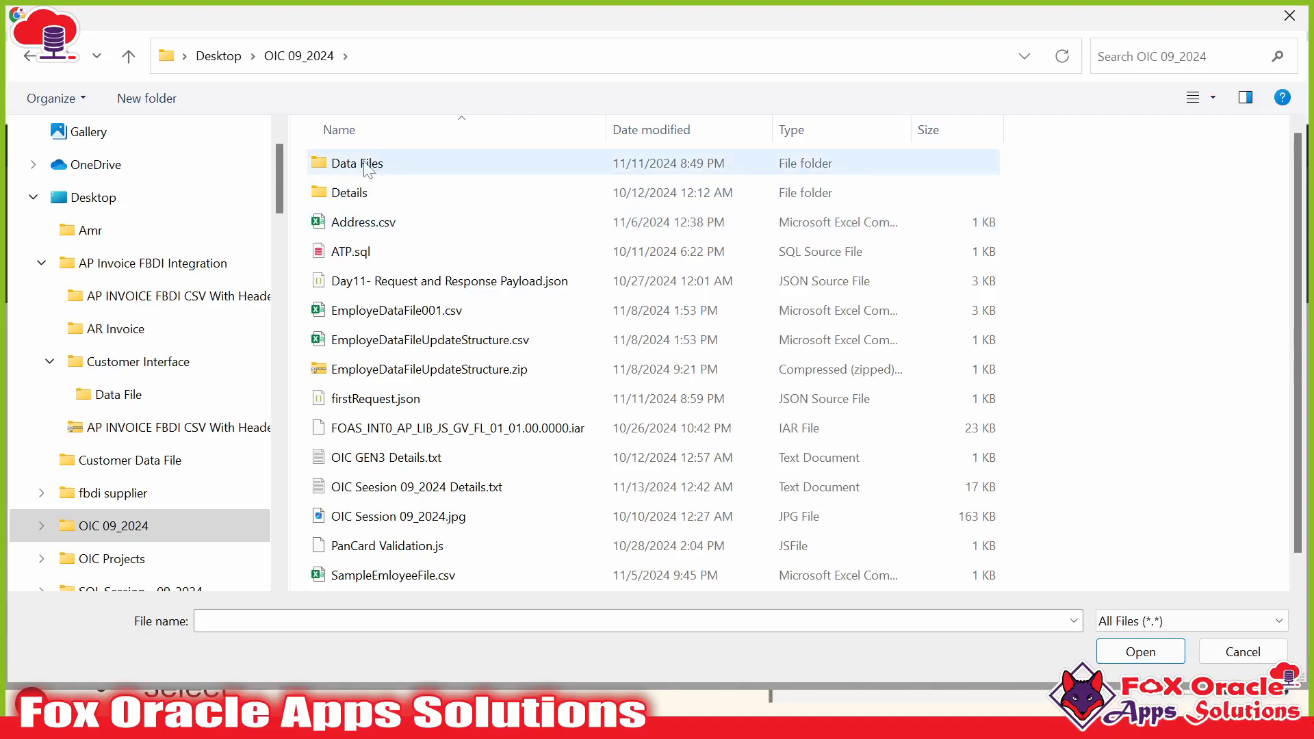
double_click(352, 193)
double_click(384, 164)
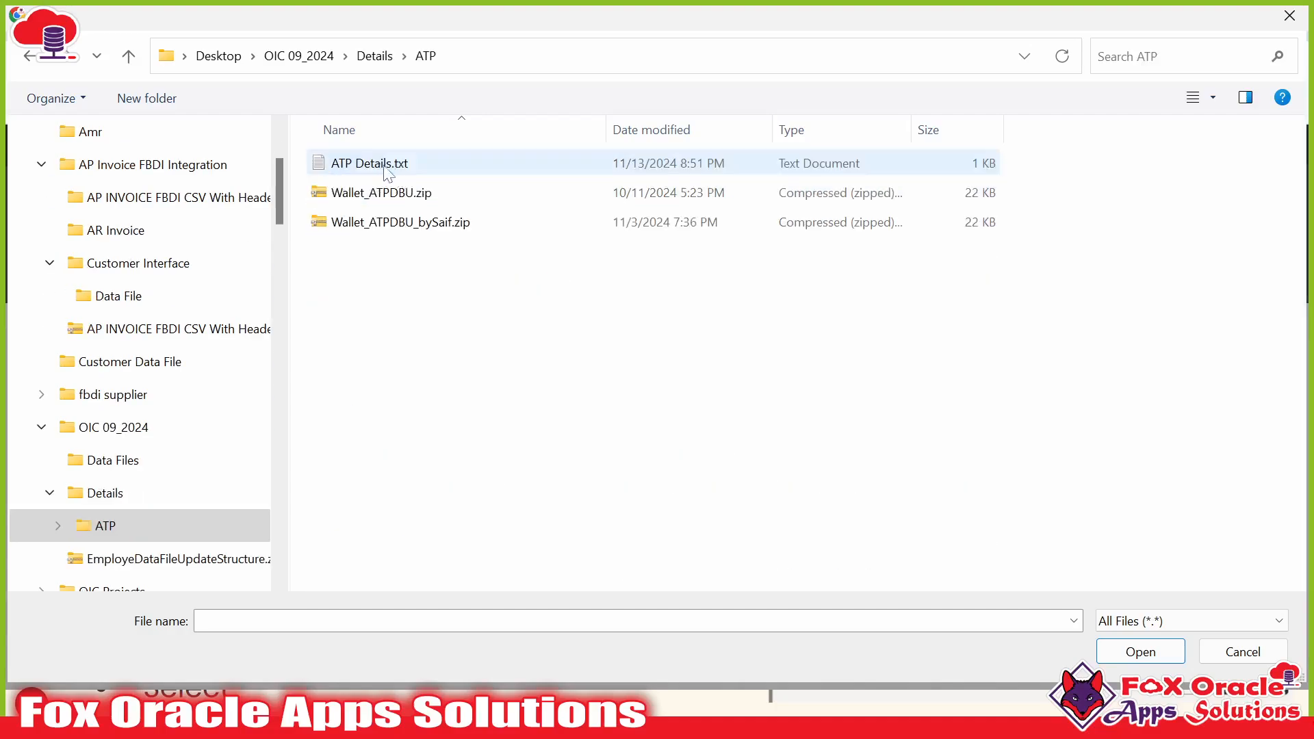
click(420, 200)
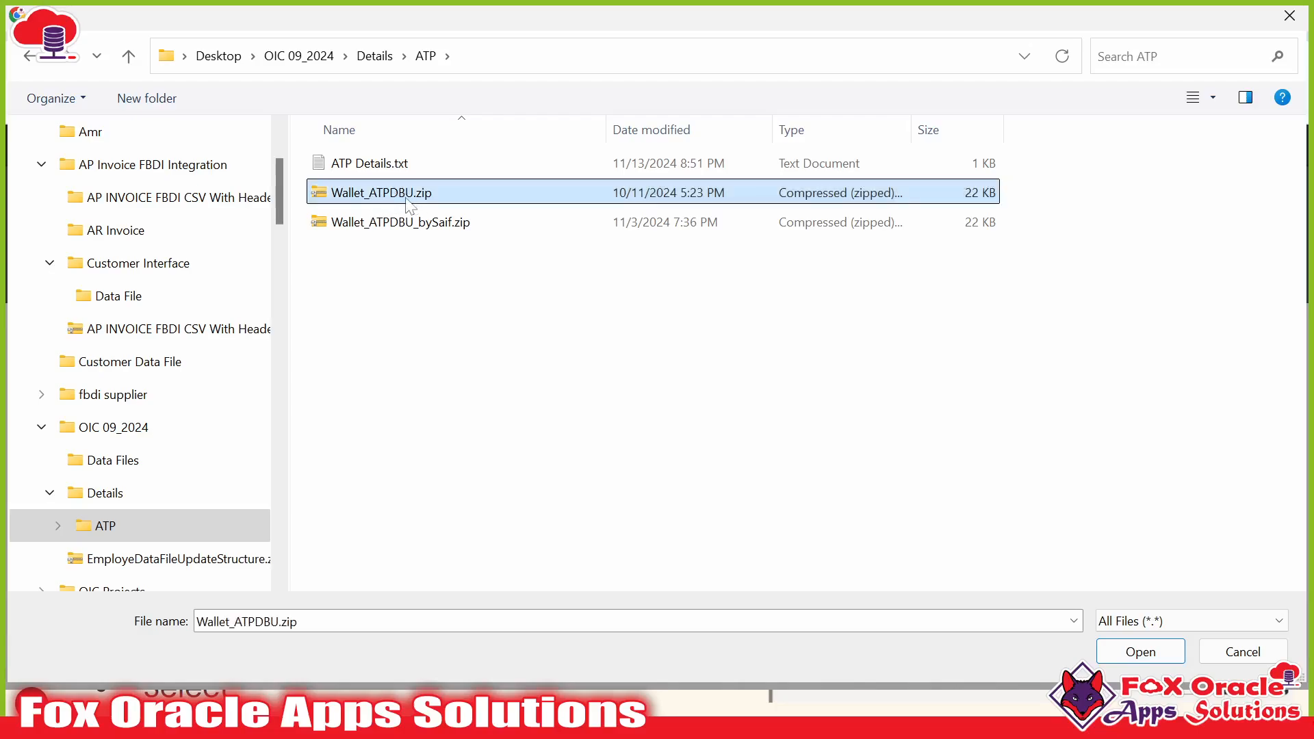
click(1123, 648)
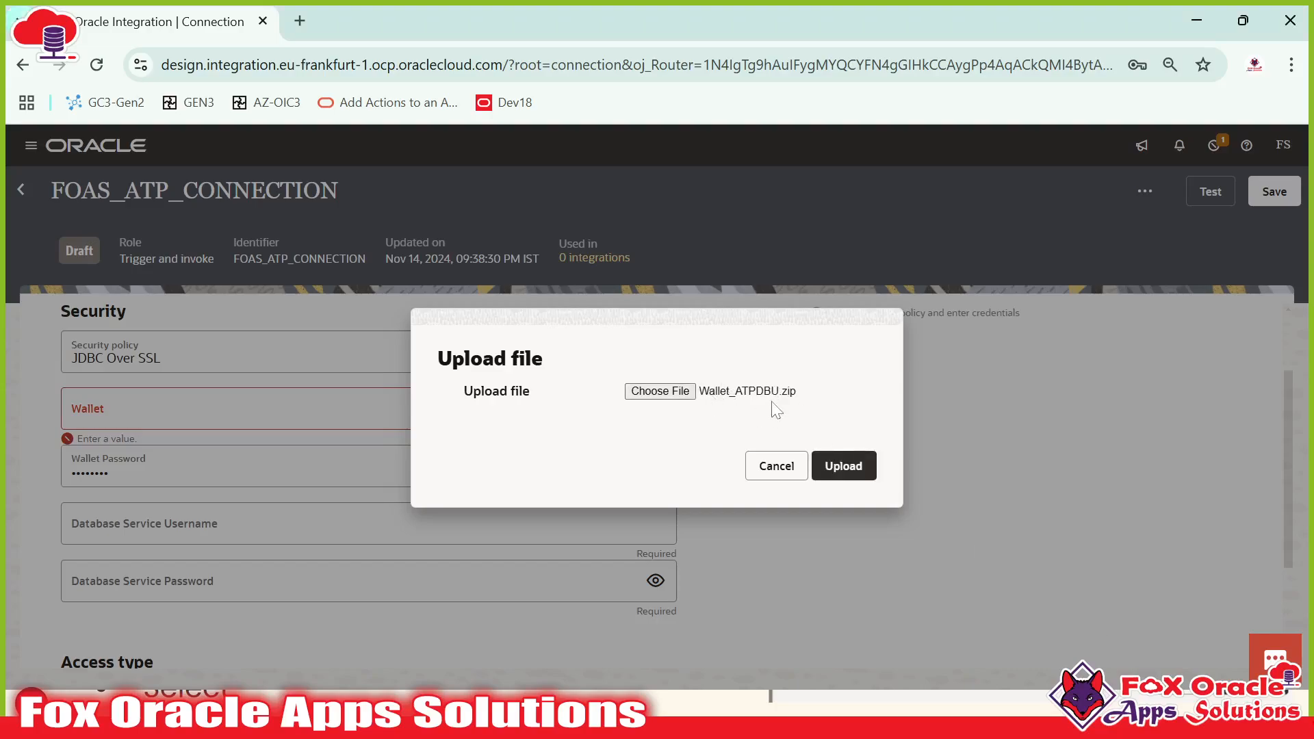
click(844, 467)
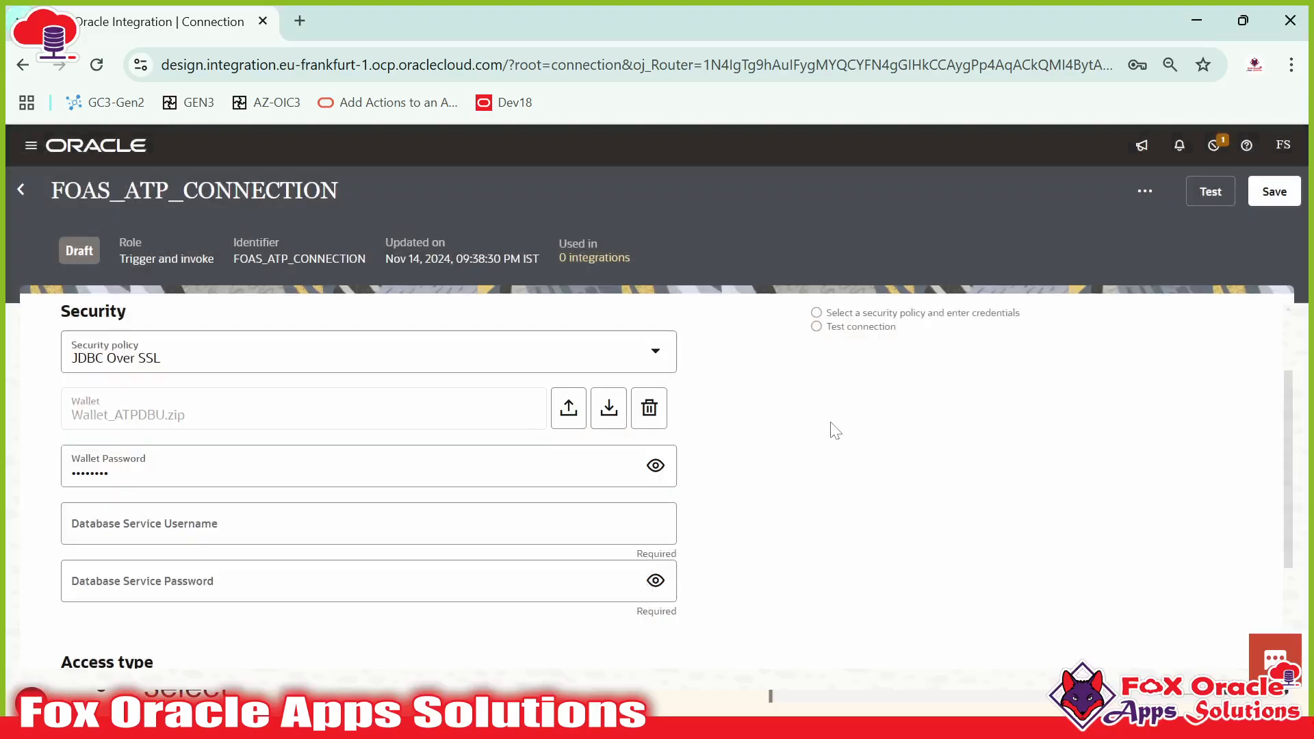
- Review the connection's wallet, wallet password and access type settings, checking them against the FOAS_AP_CON cloud wallet connection in SQL Developer
scroll(810, 446, up, 1)
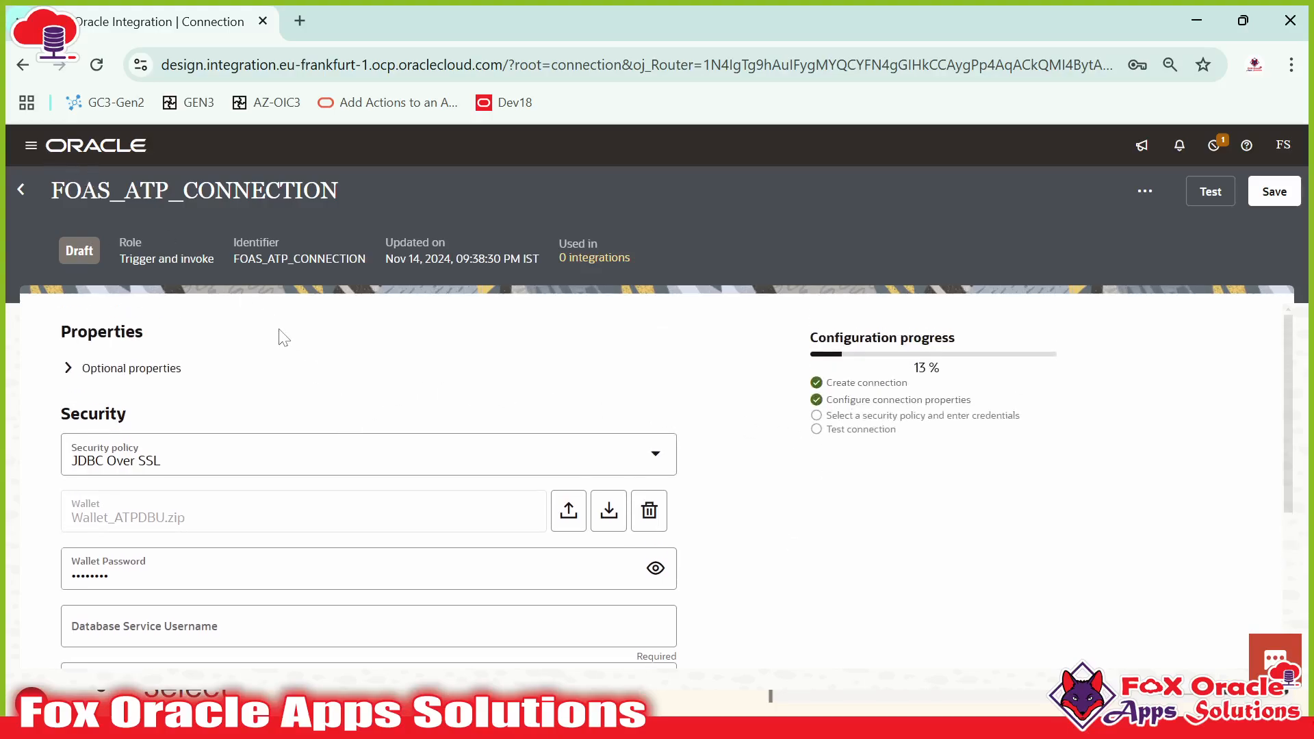
scroll(285, 338, down, 1)
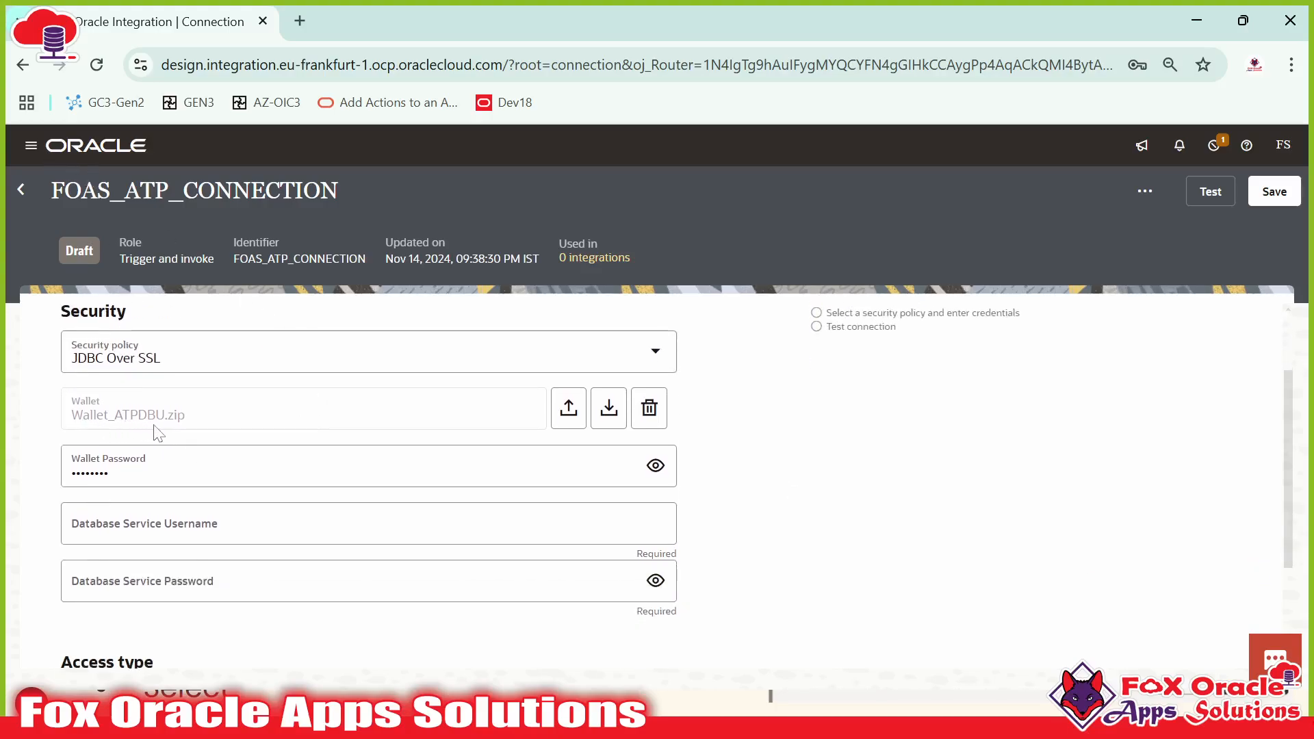
scroll(190, 435, down, 1)
scroll(190, 435, up, 1)
click(164, 473)
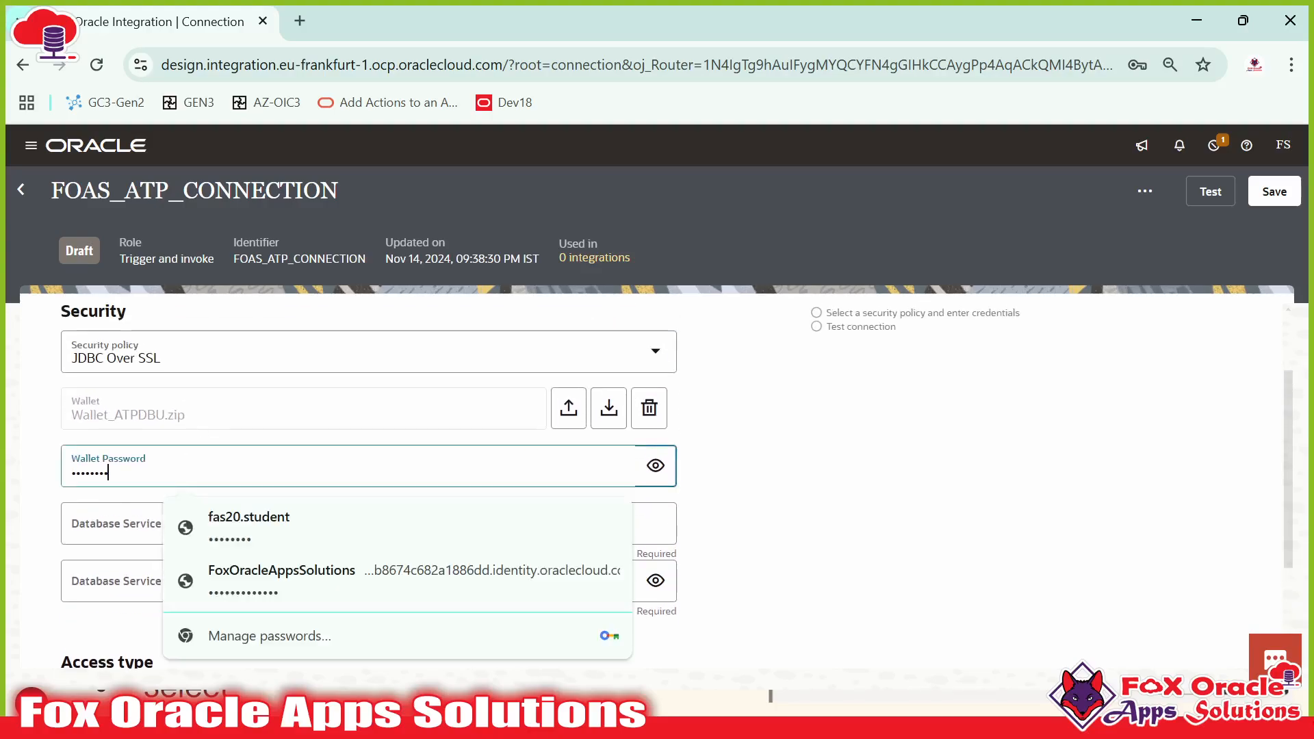
click(866, 524)
key(alt+Tab)
key(alt+Tab)
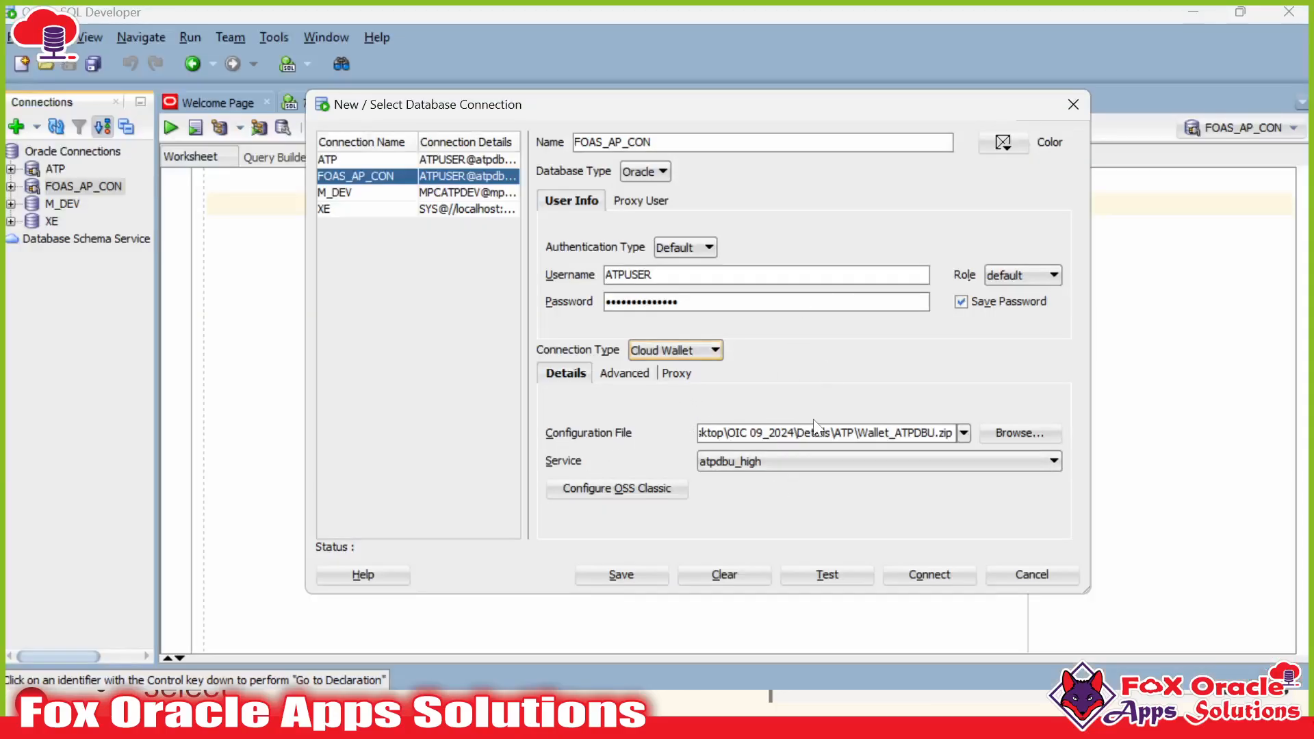
key(alt+Tab)
scroll(205, 318, up, 2)
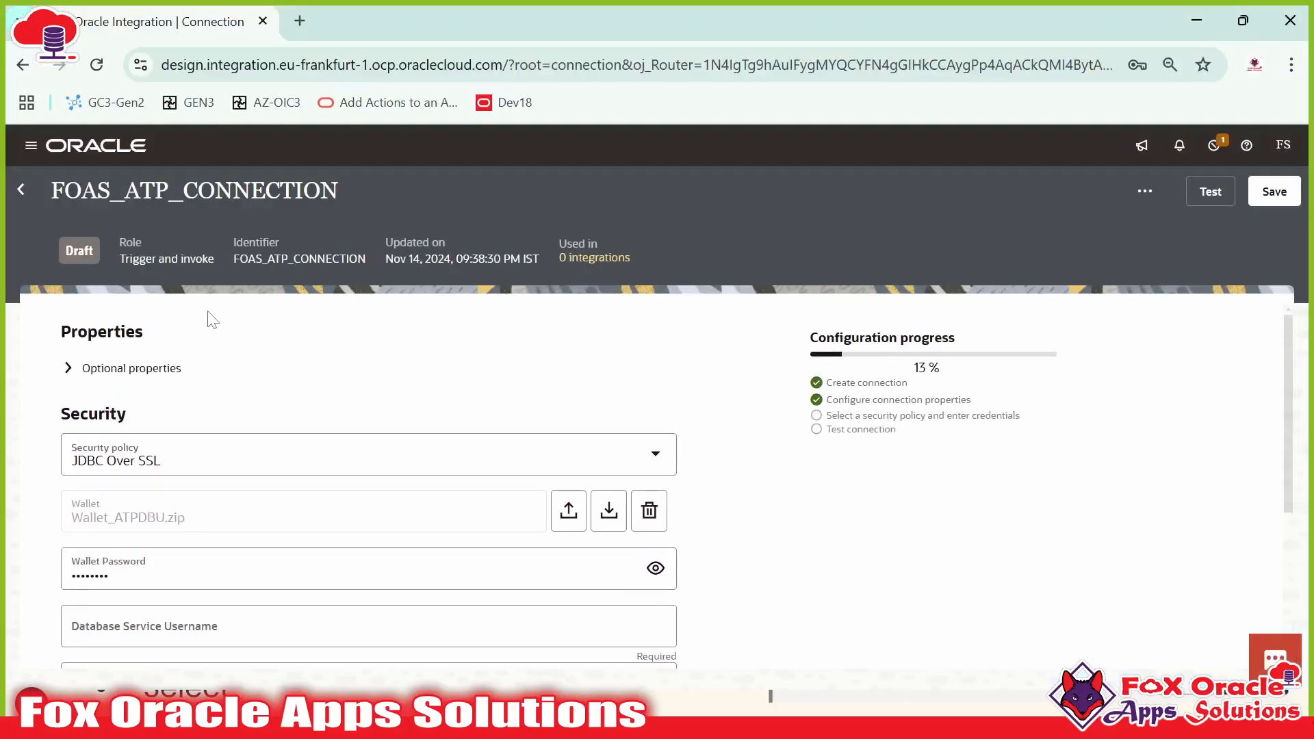
scroll(220, 484, down, 4)
scroll(220, 484, up, 2)
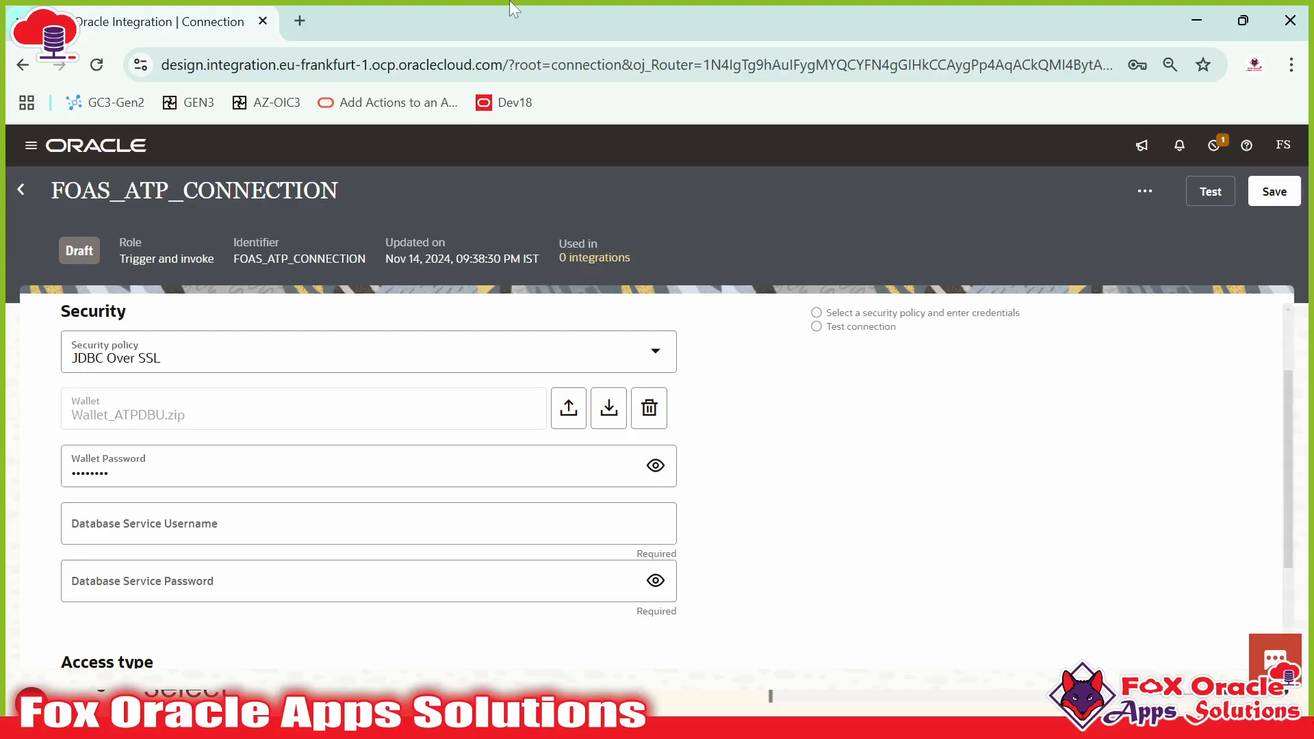
scroll(118, 531, down, 1)
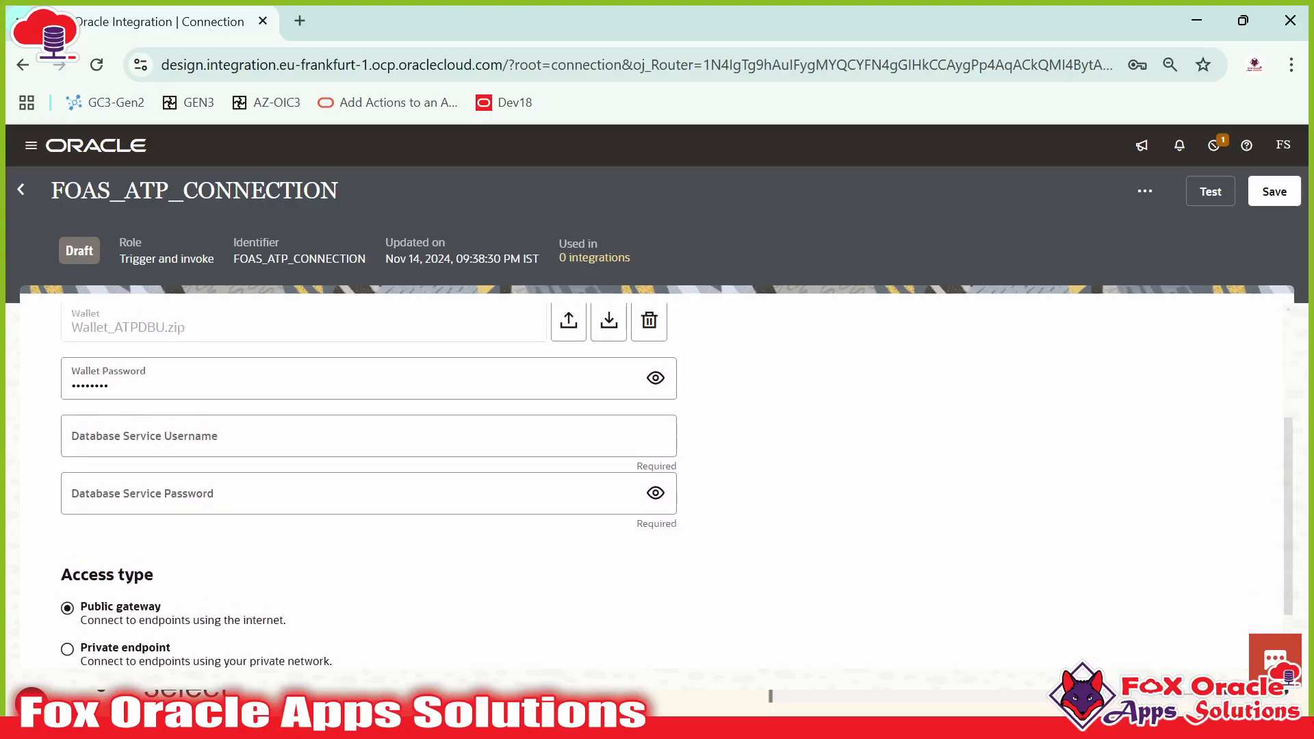
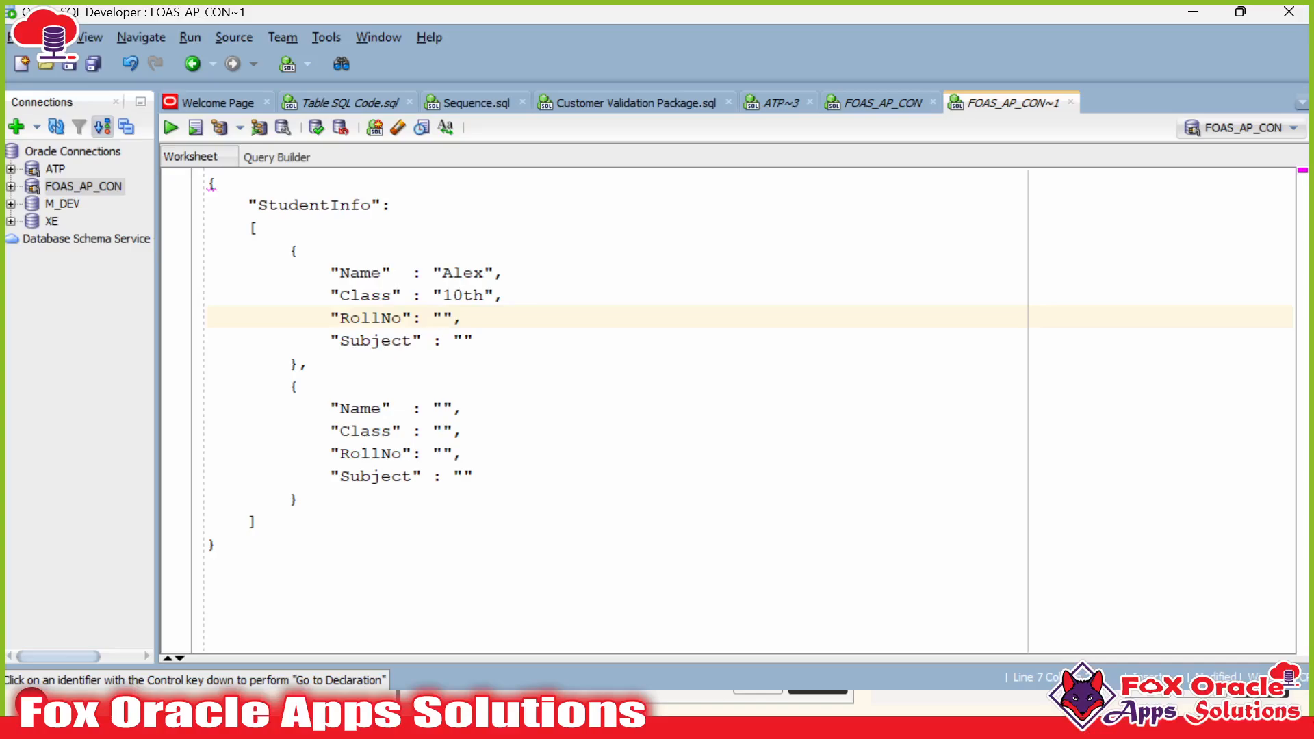
- In the StudentInfo JSON in the SQL Developer worksheet, set the first student's RollNo to 100 and Subject to C++
text(1001)
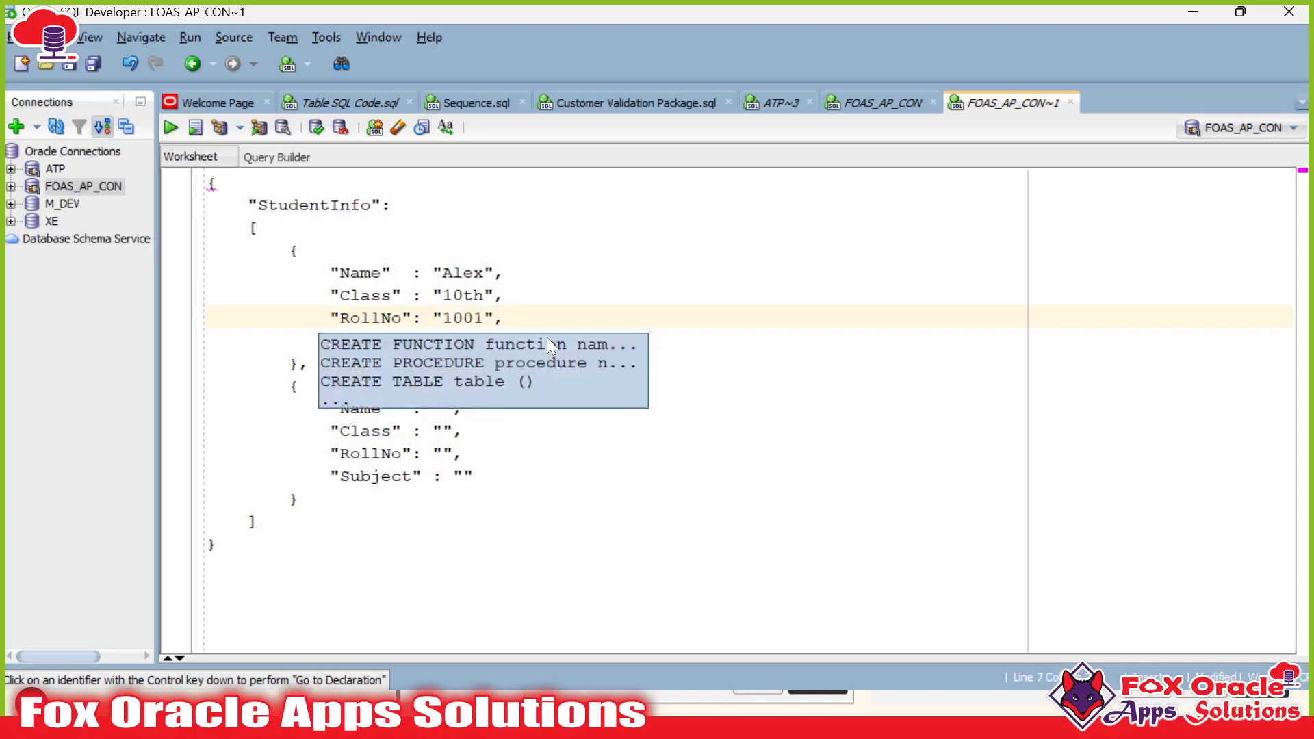
key(BackSpace)
key(BackSpace)
key(BackSpace)
text(00)
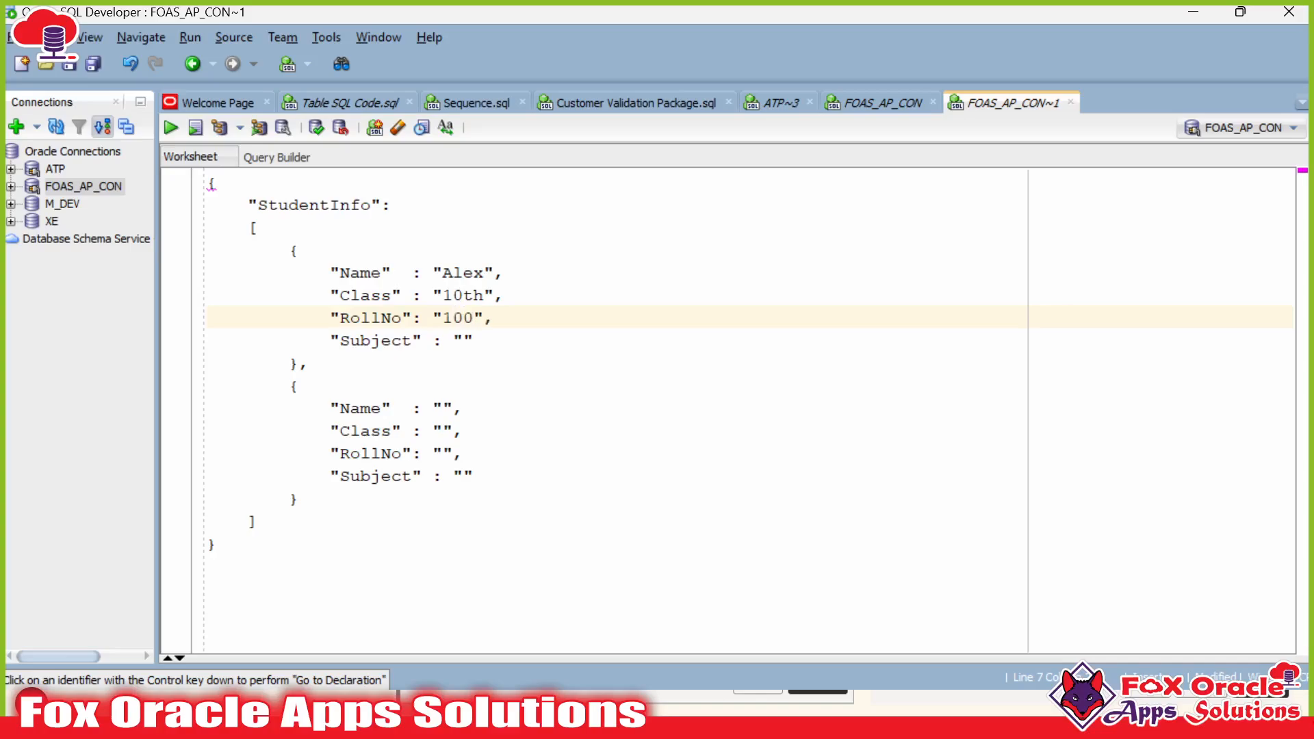
click(512, 296)
click(454, 341)
text(C++)
- Fill in the second student's name and set that record's Class to 10th
click(476, 476)
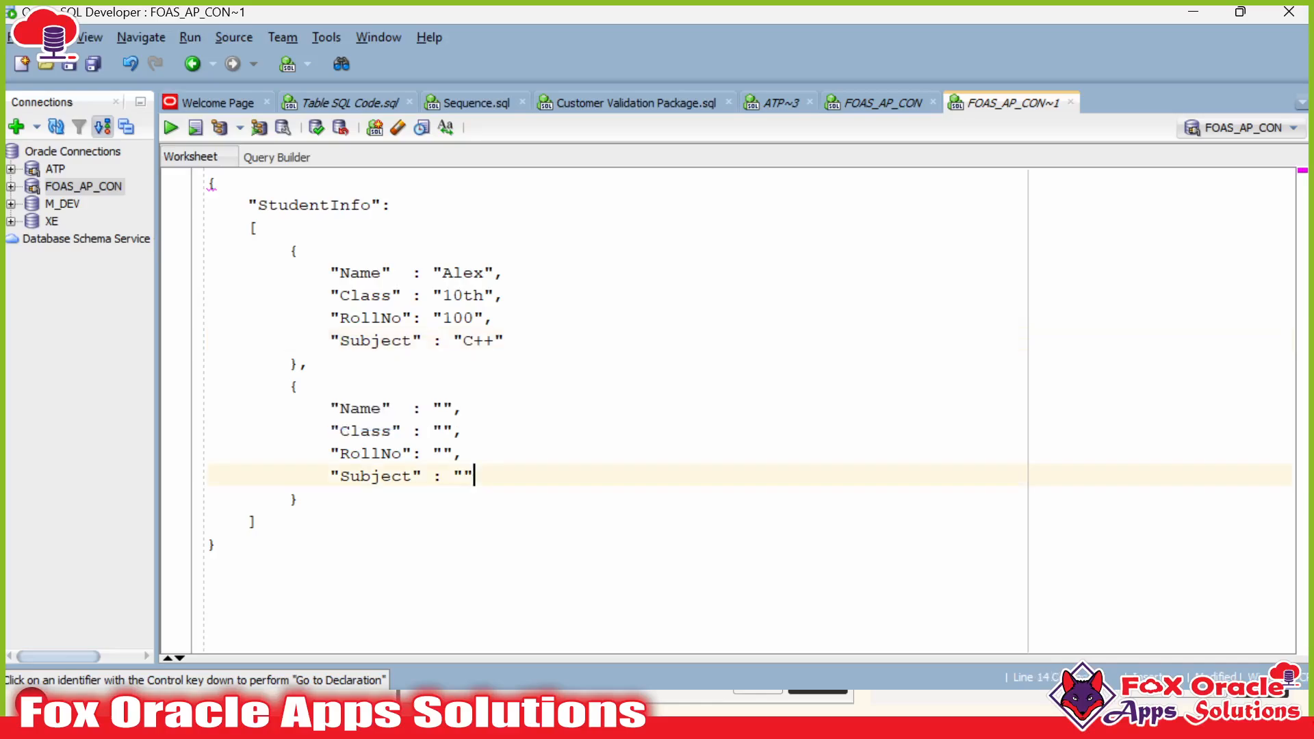
text(Sam)
click(453, 409)
click(444, 431)
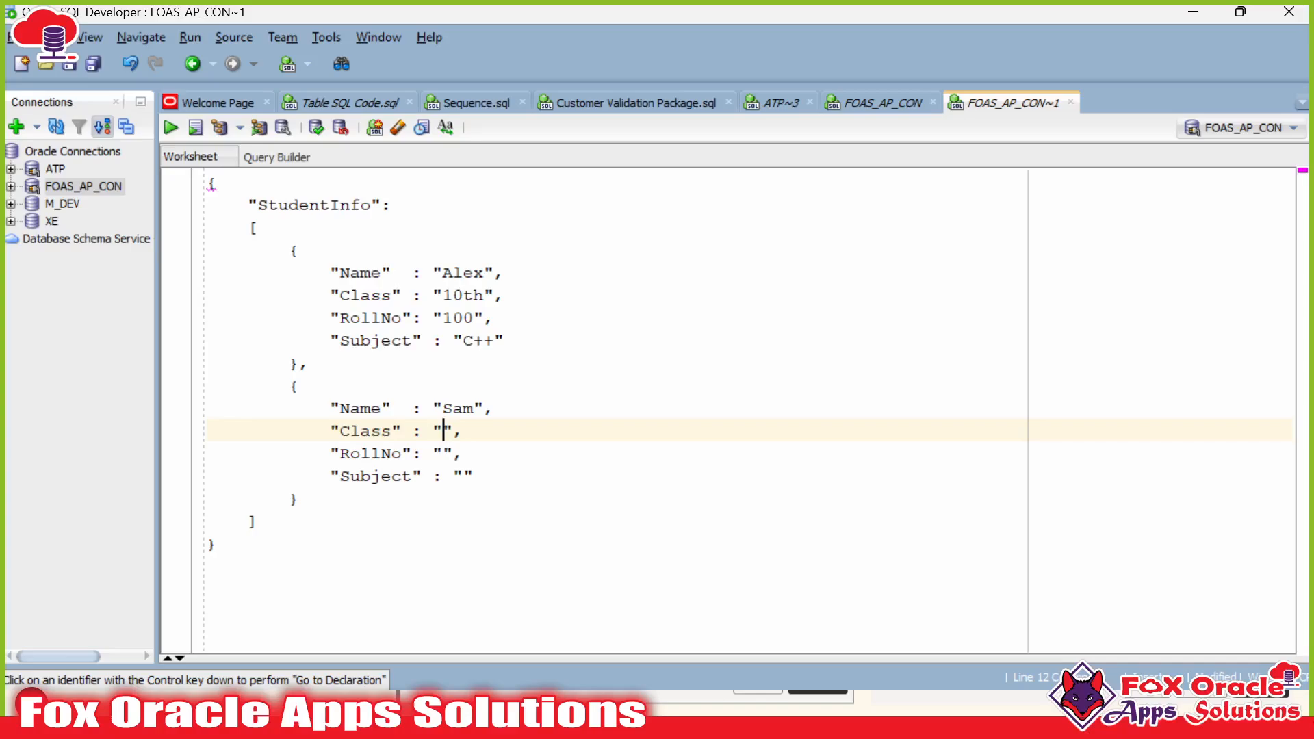
text(10th)
key(Escape)
- Set the second student's RollNo to 101 and Subject to Java
click(444, 453)
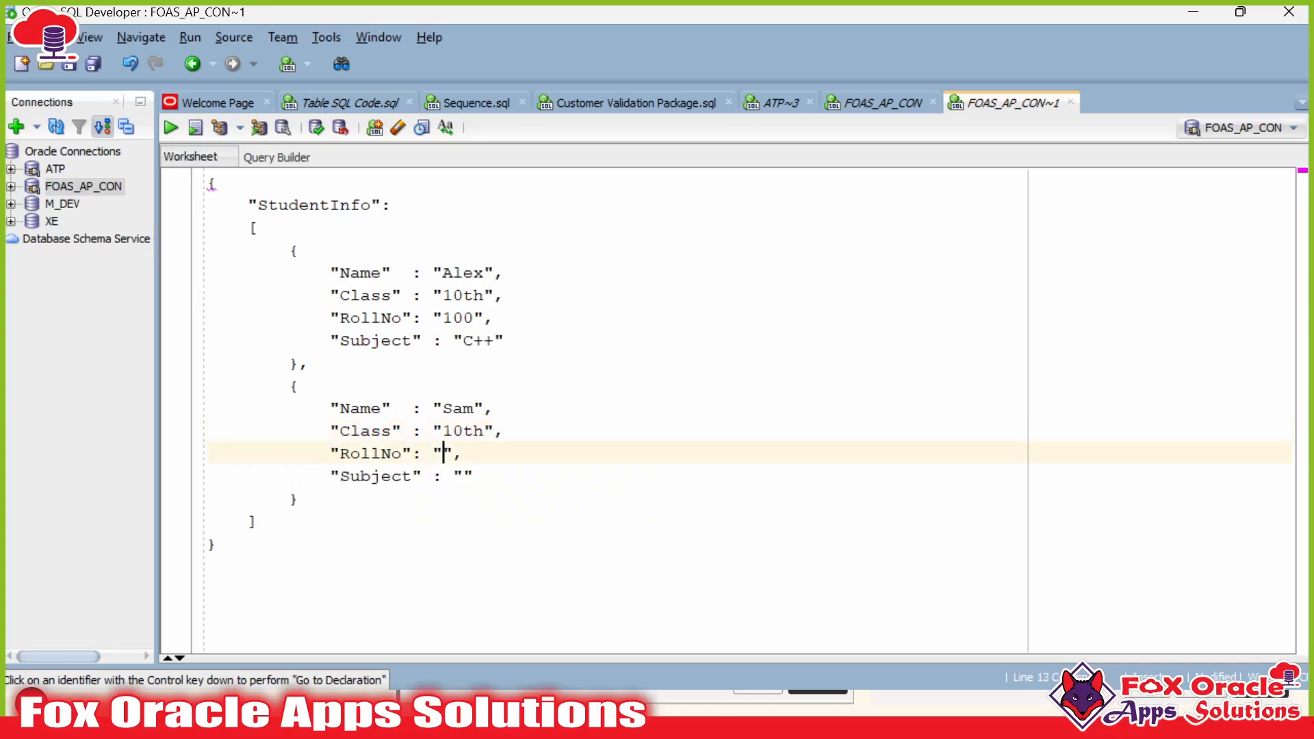
text(1001)
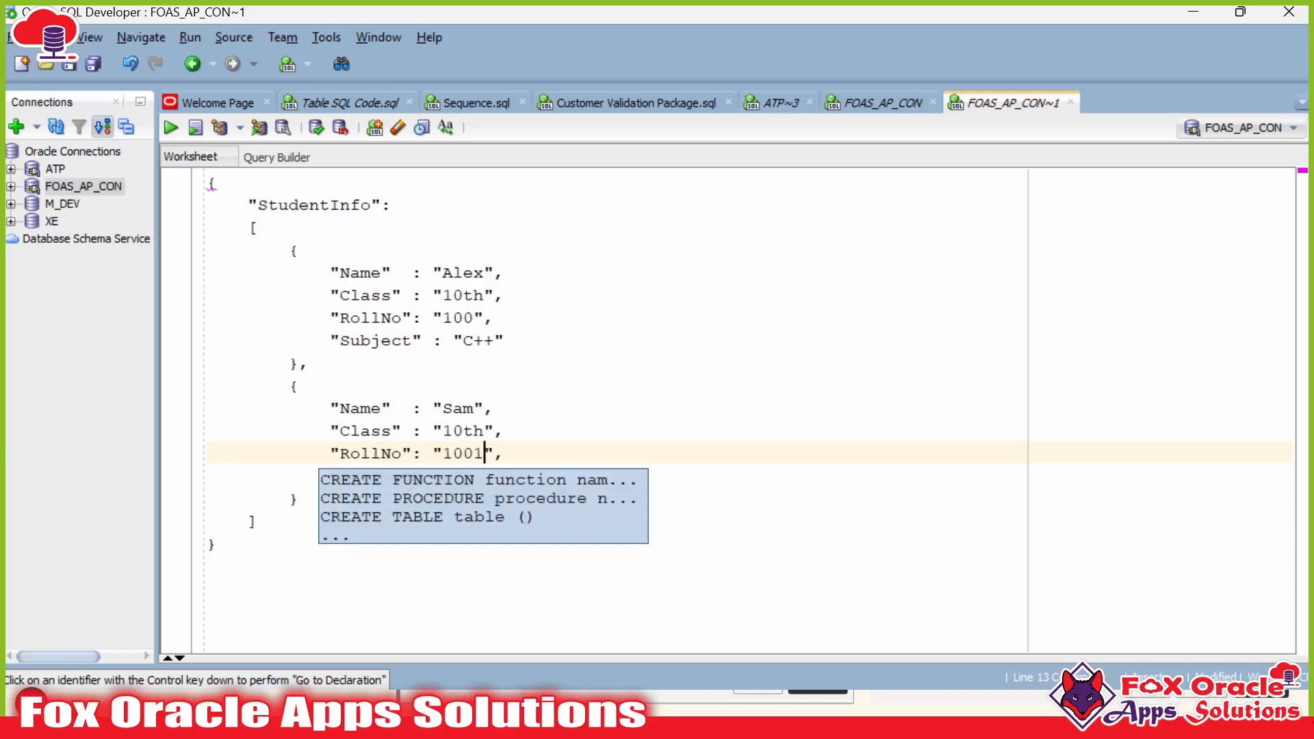
key(Left)
key(BackSpace)
key(Down)
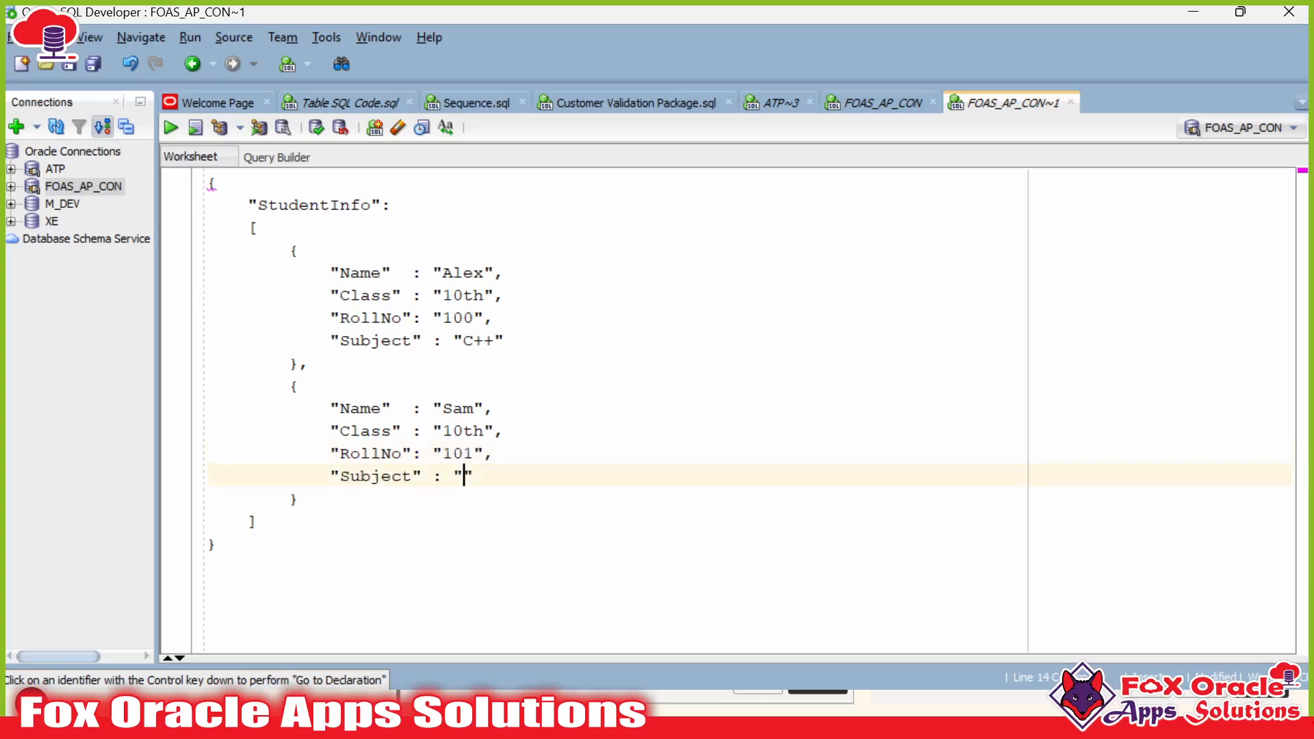
text(Java)
key(Escape)
- Duplicate the second student record as a third array element, separating the two with a comma
drag(289, 385, 299, 499)
key(ctrl+c)
click(300, 499)
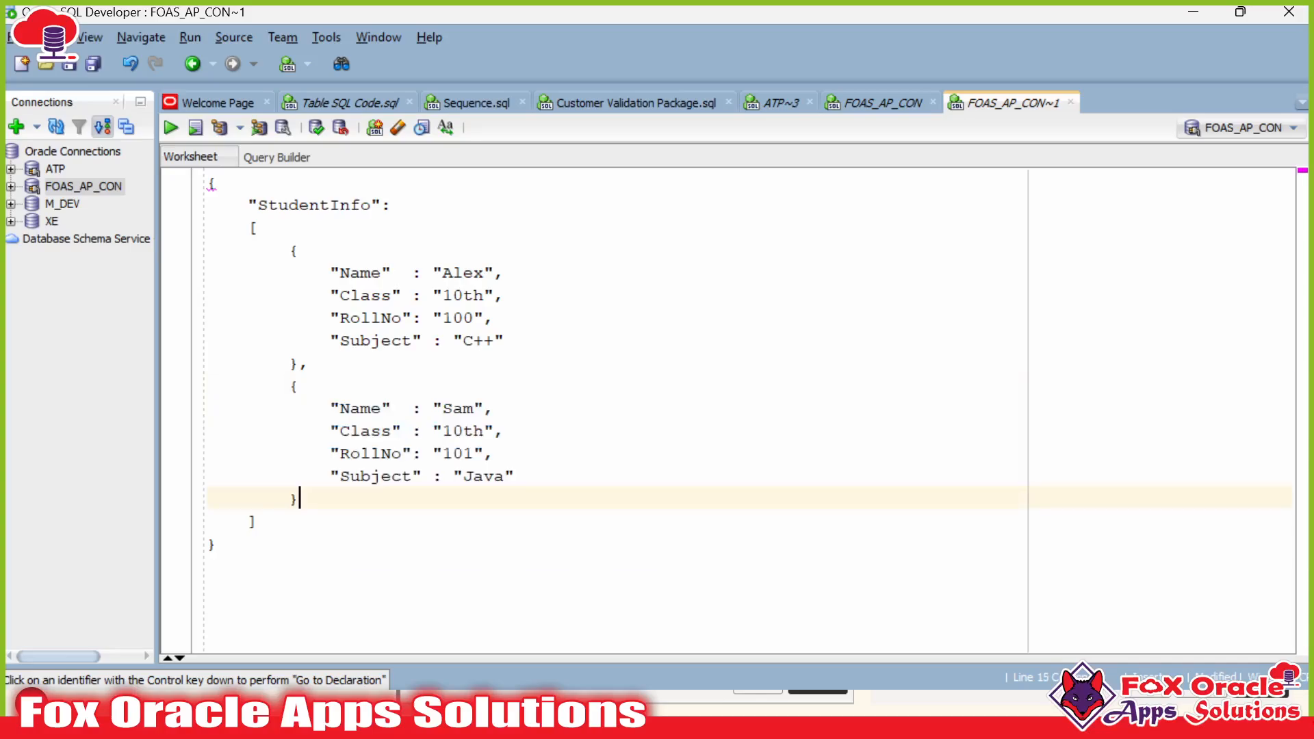
key(Return)
key(ctrl+v)
click(299, 508)
scroll(685, 411, down, 1)
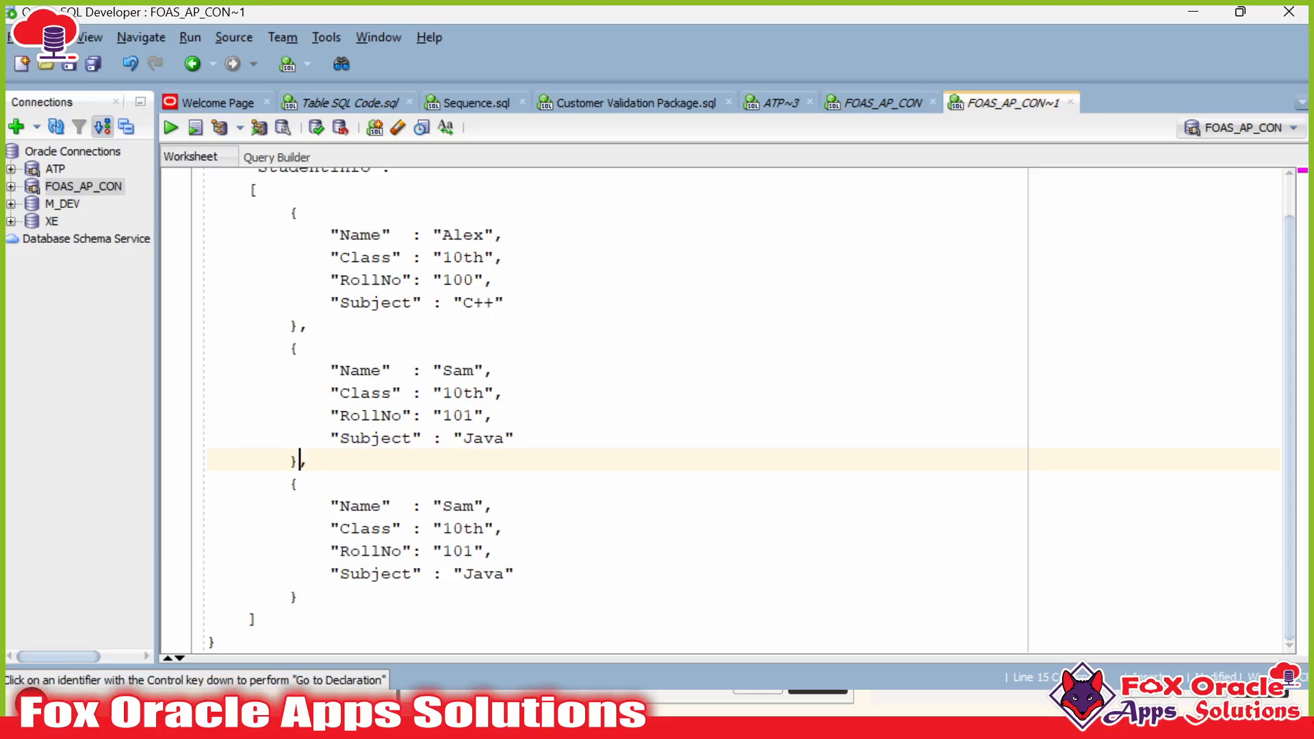
- Replace the third student's name with a different one and set that record's Class to 9th
double_click(454, 505)
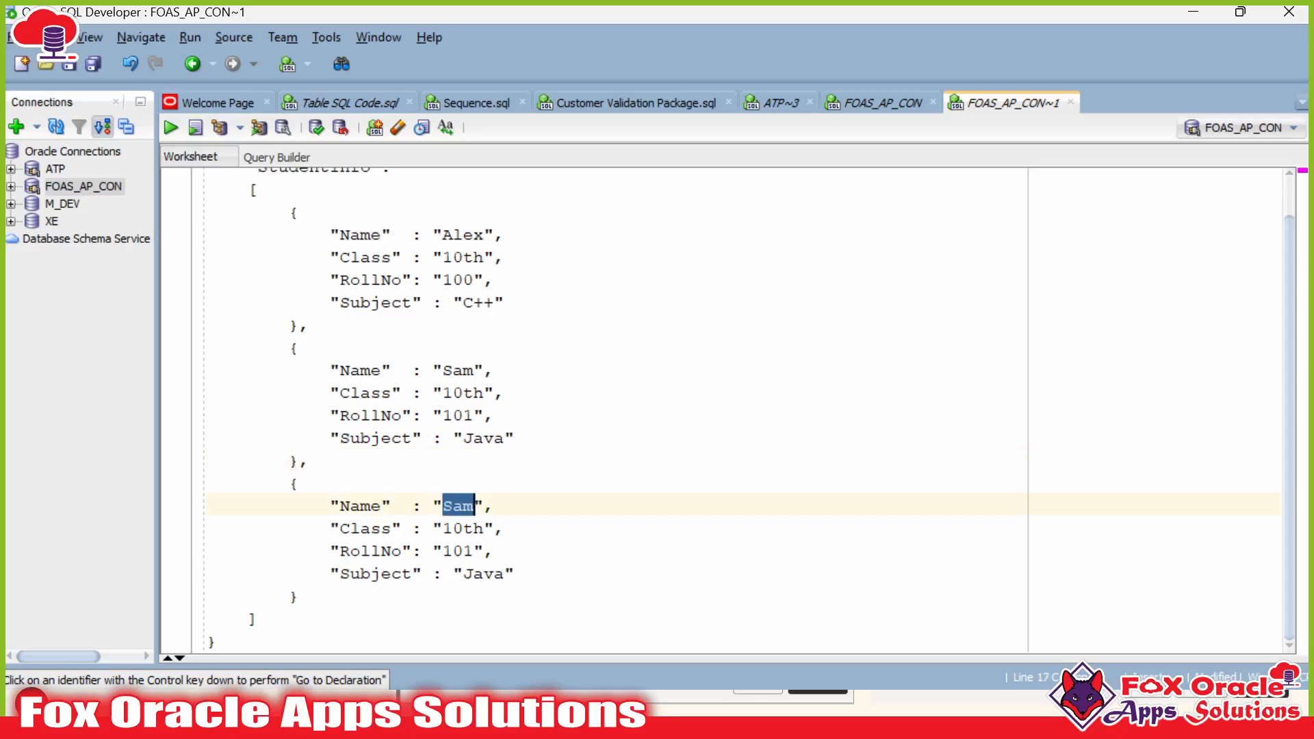
text(John)
click(465, 507)
key(BackSpace)
key(BackSpace)
text(9)
key(Up)
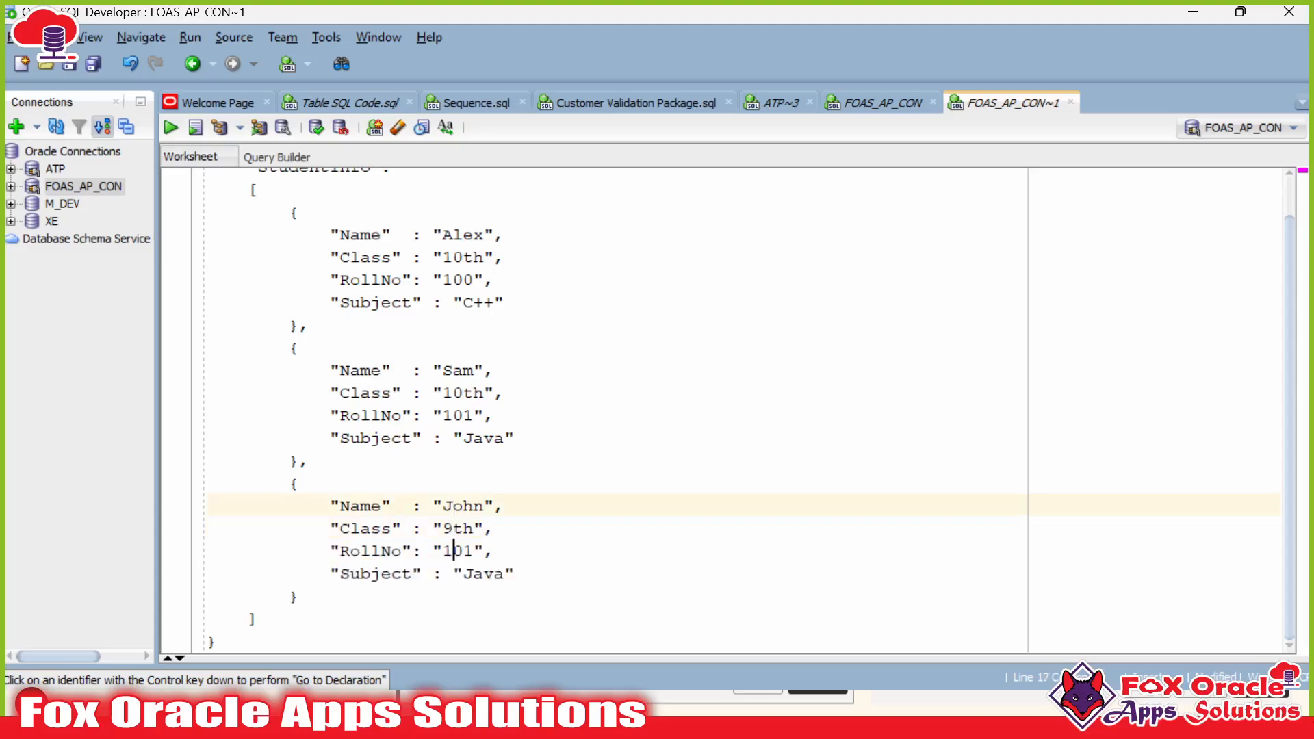
- Set the third student's RollNo to 103 and Subject to OIC
triple_click(473, 551)
click(473, 551)
drag(474, 551, 465, 551)
text(3)
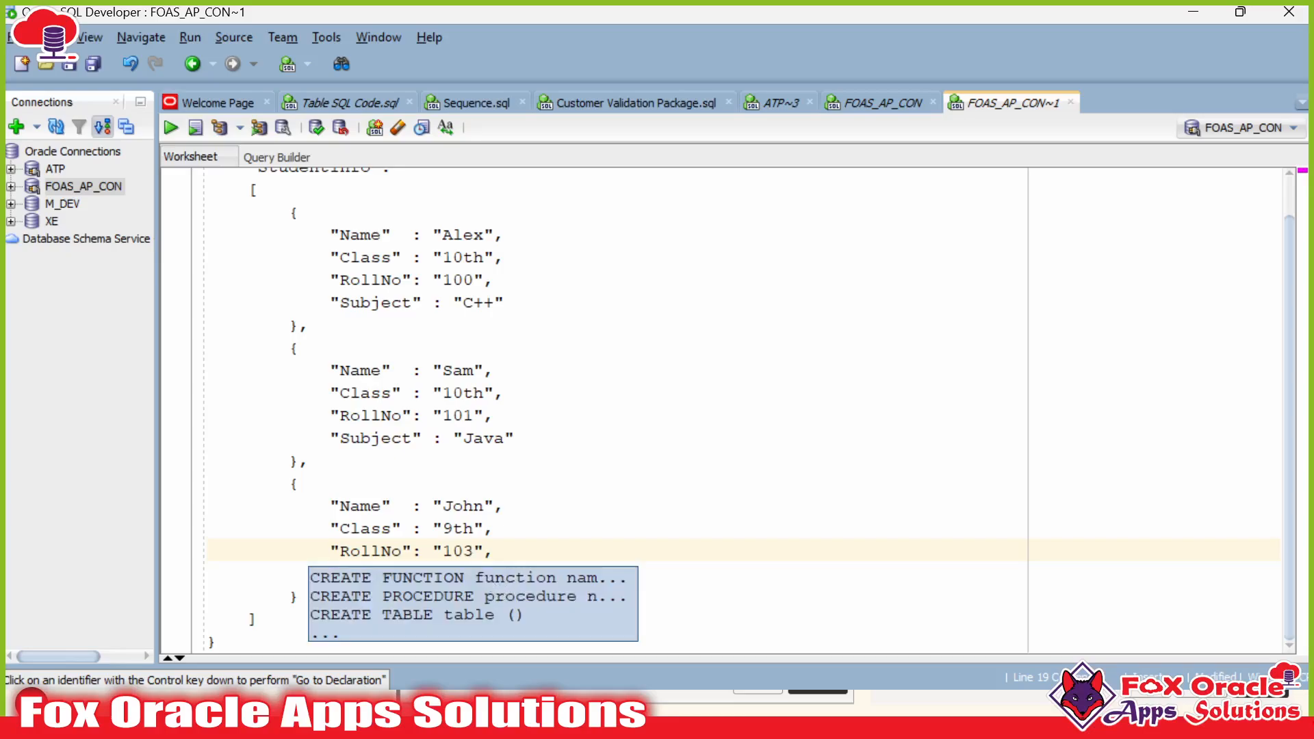
click(496, 528)
double_click(485, 574)
text(OIC)
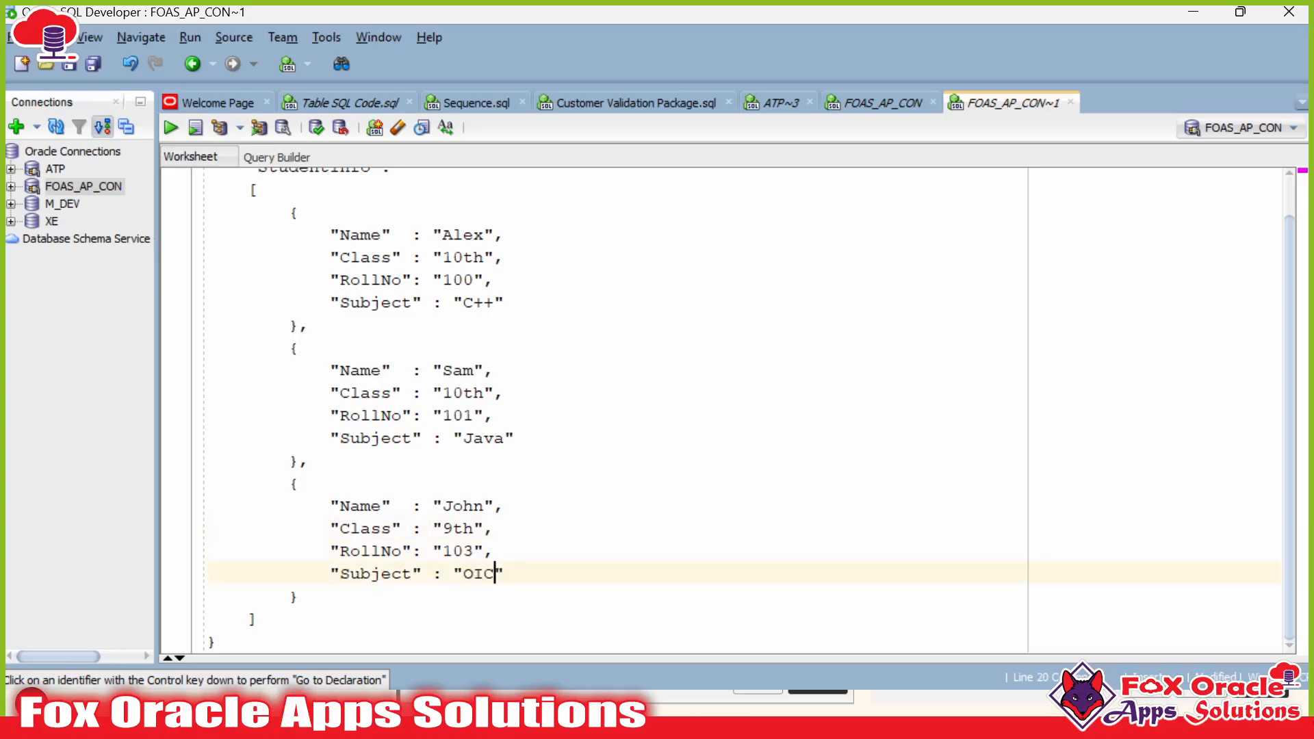
key(Escape)
scroll(684, 411, up, 1)
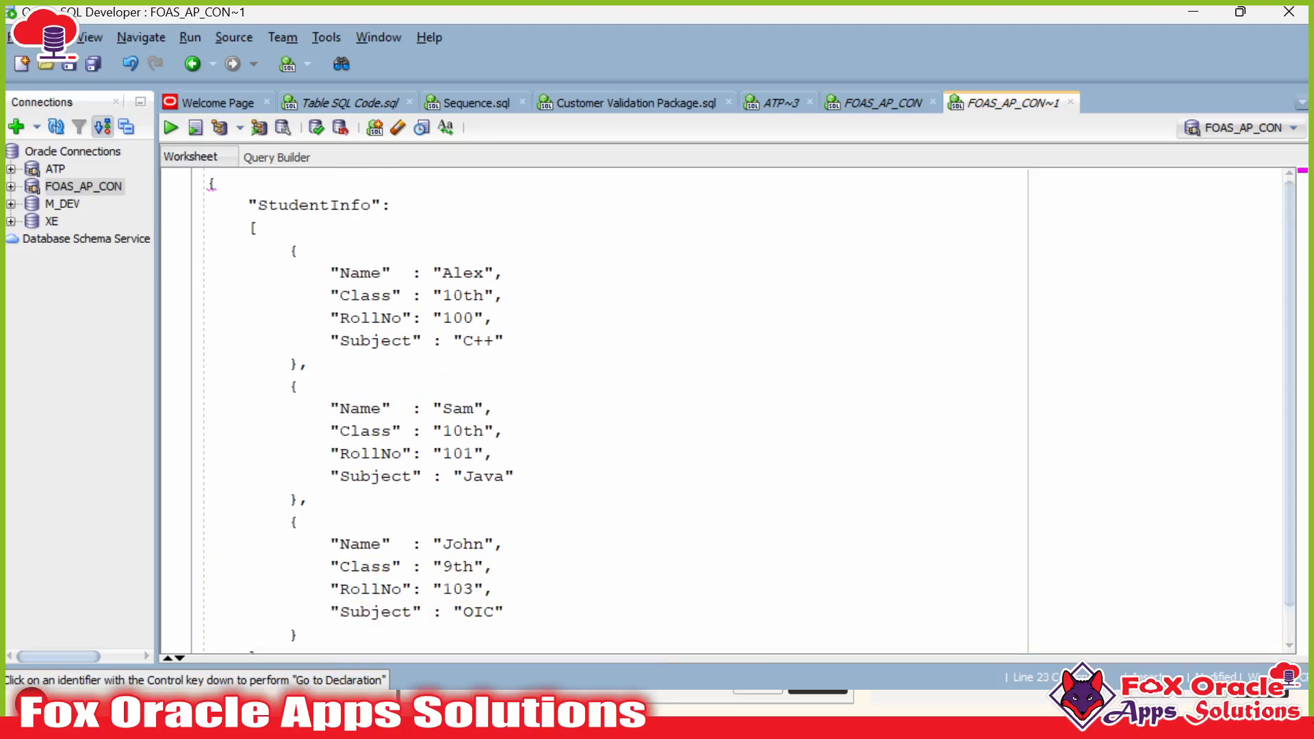
- Copy the whole StudentInfo JSON and use it to replace the FOAS_ATP_001 request body in Oracle Integration
key(ctrl+a)
key(alt+Tab)
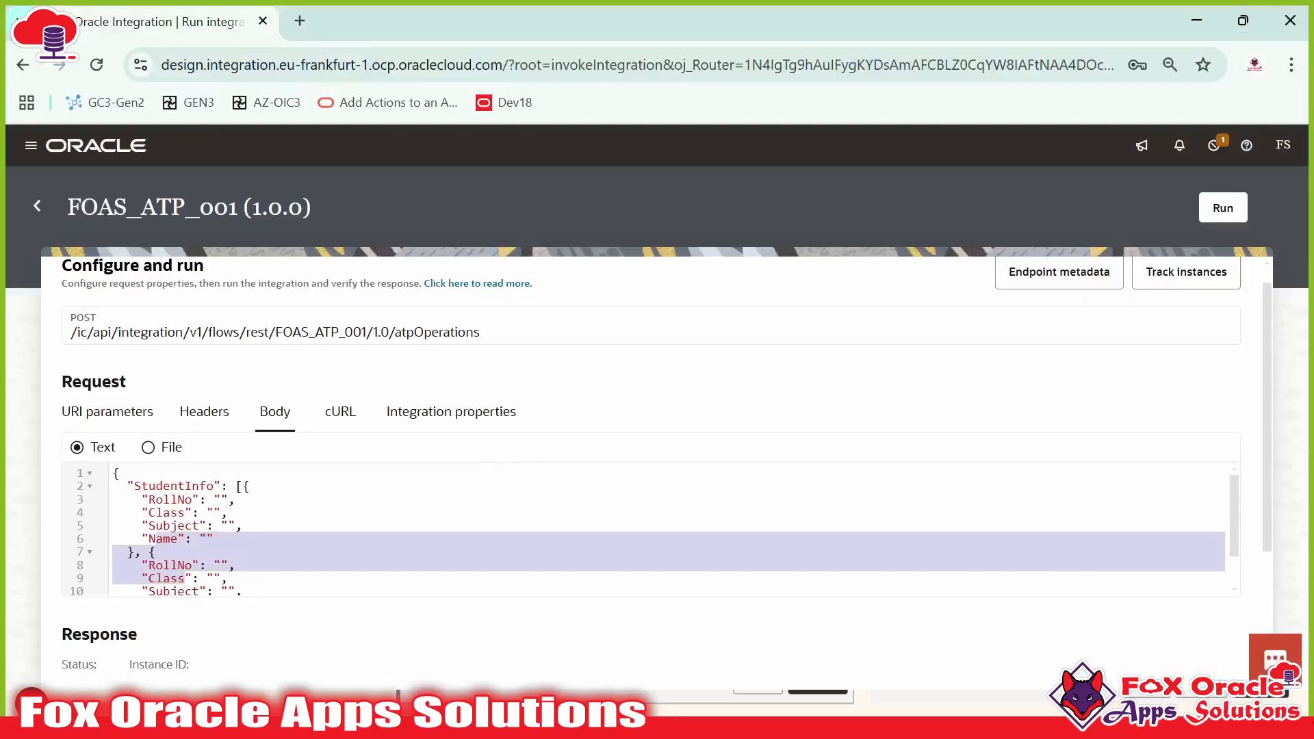
key(ctrl+a)
key(BackSpace)
key(ctrl+v)
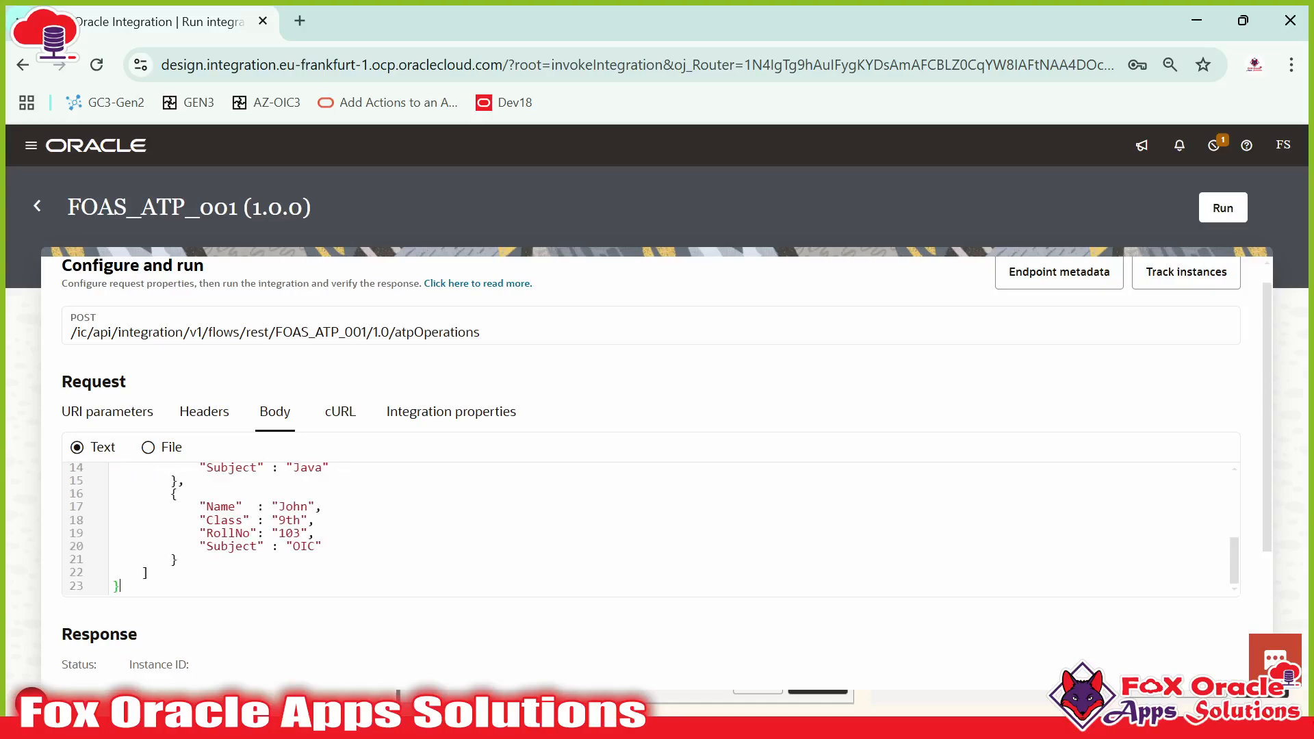
scroll(293, 528, down, 3)
scroll(343, 402, up, 10)
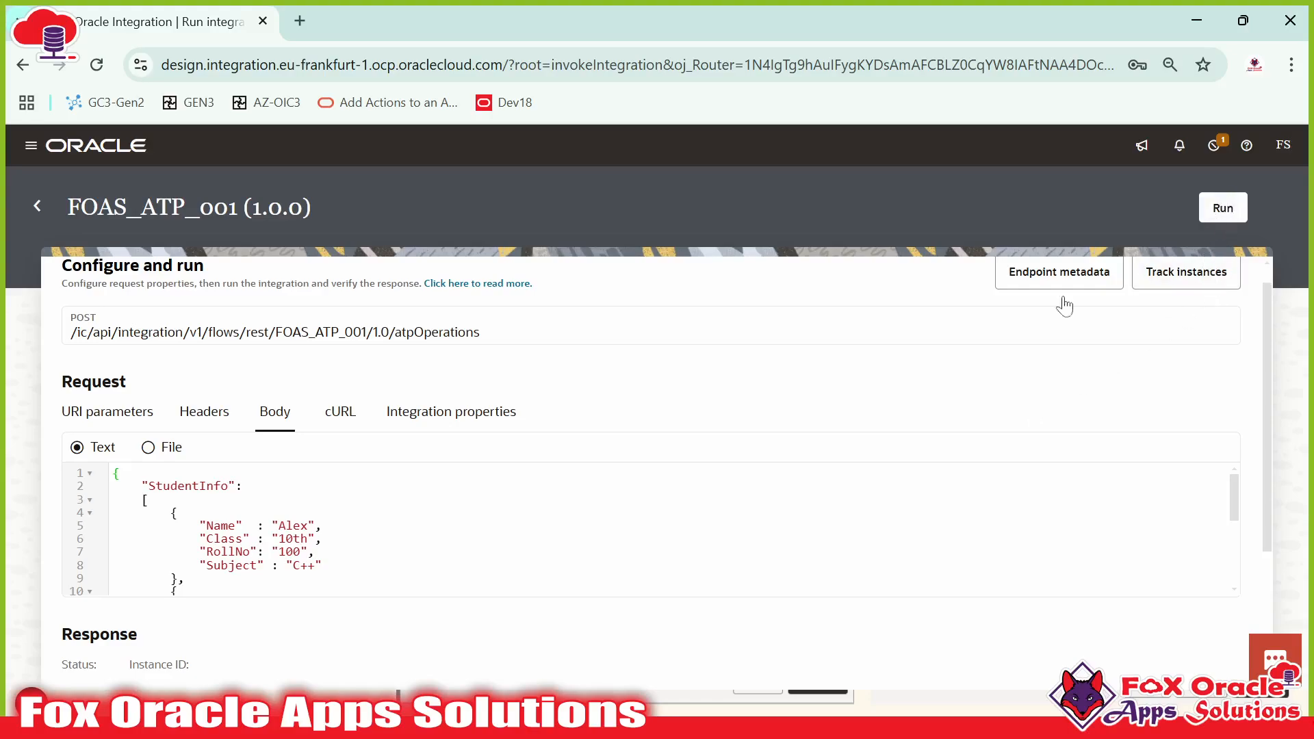
- Change the StudentInfo key in the request body to StudentInfoA and run the integration
double_click(188, 486)
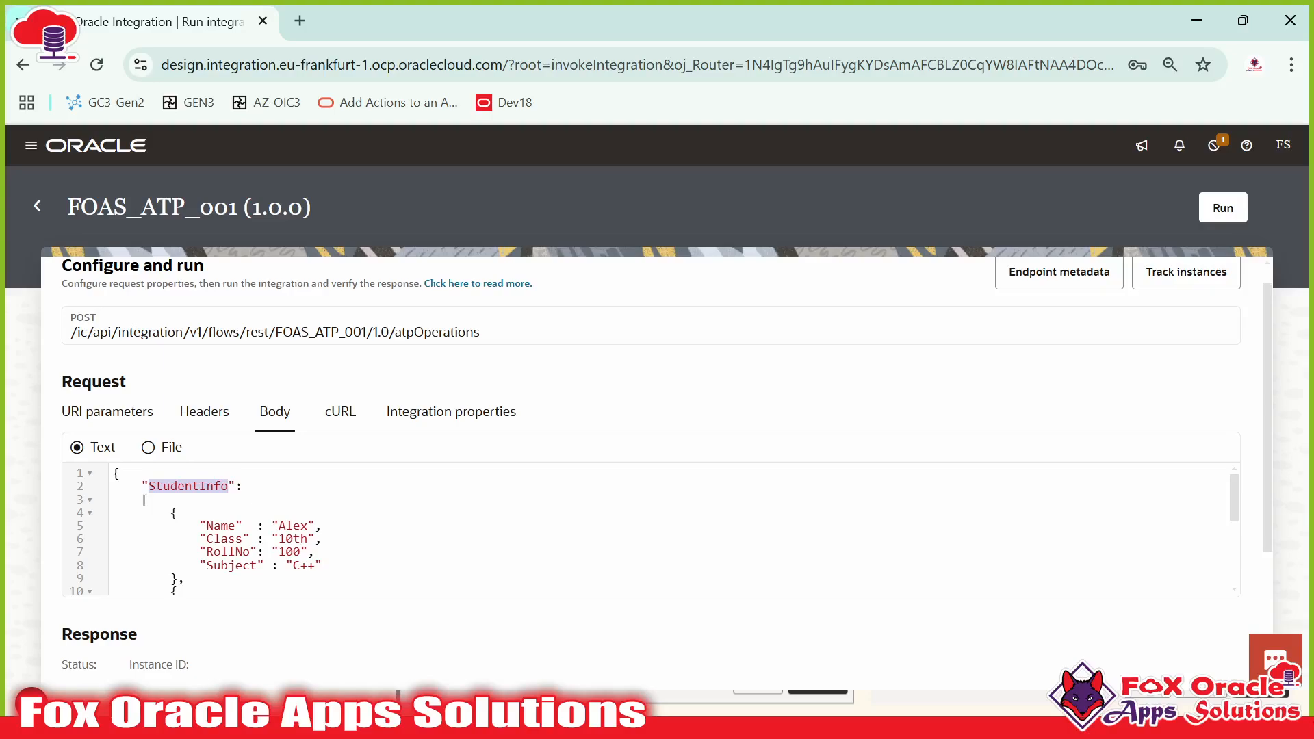
click(199, 486)
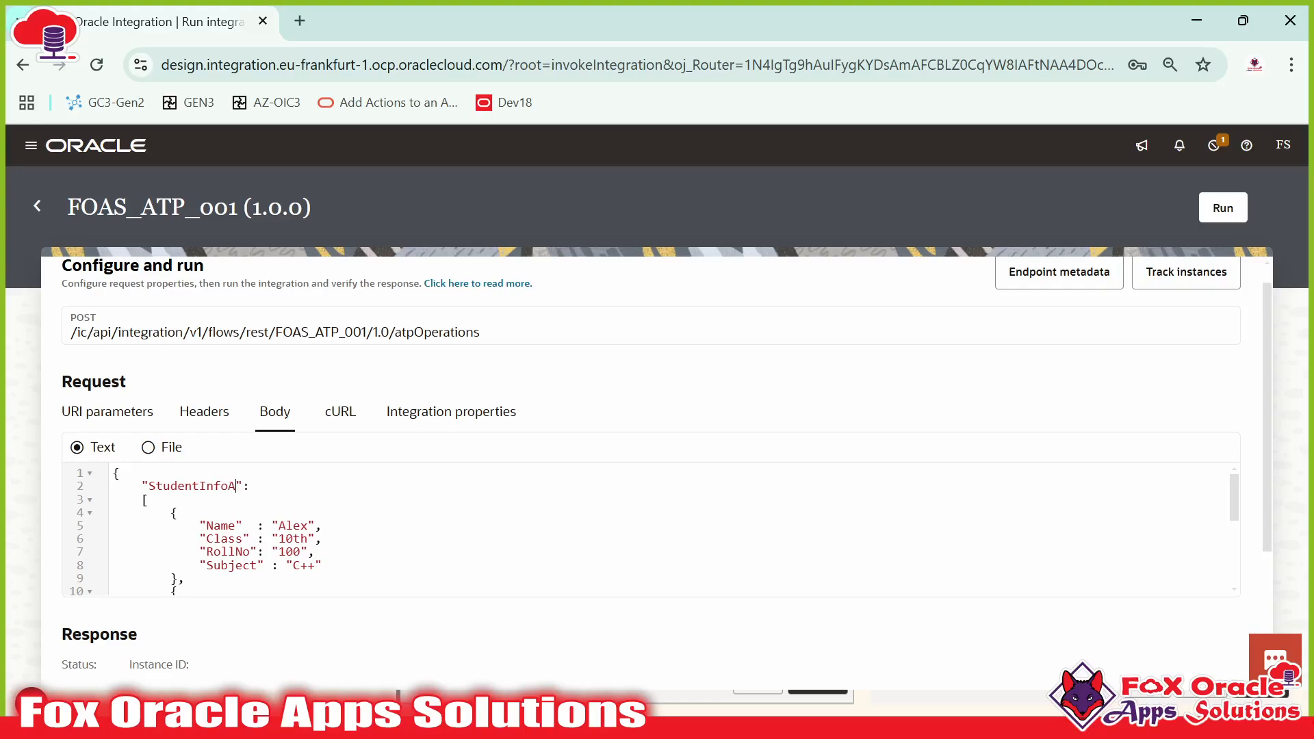
click(1230, 211)
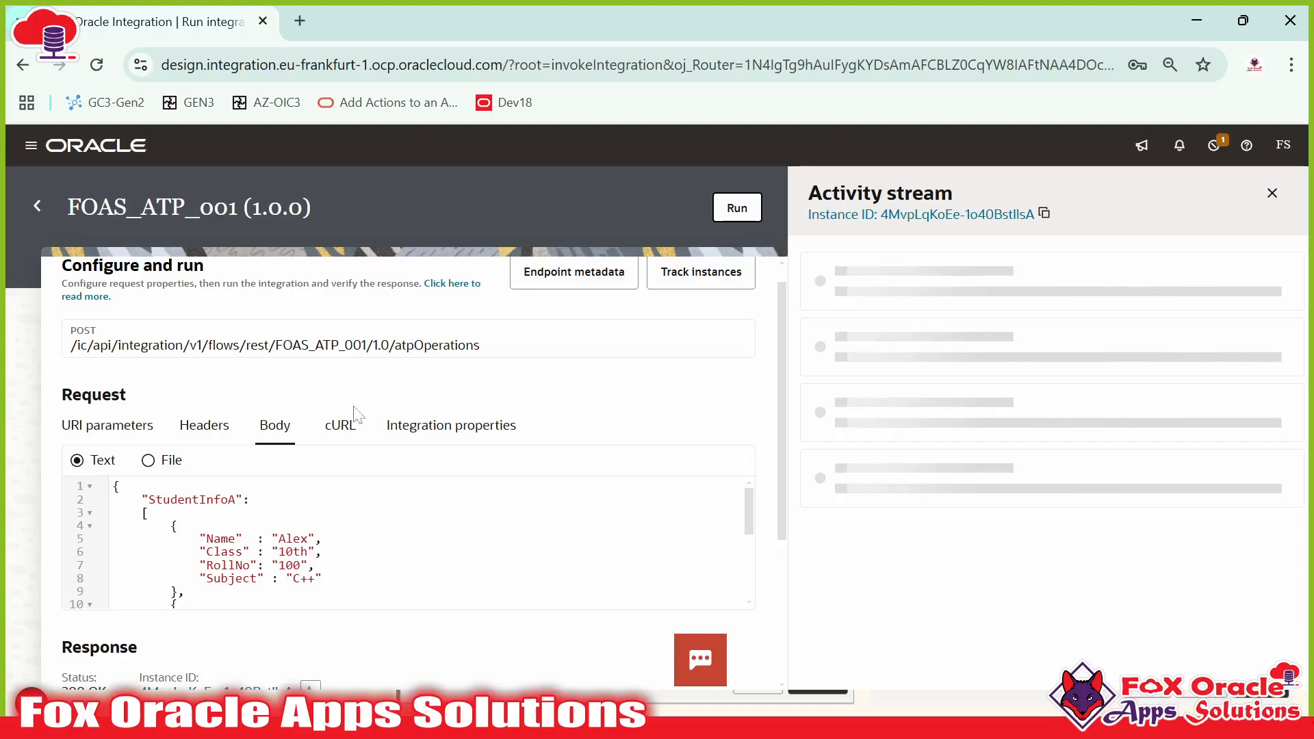
- Examine the response's record counts against the request body and refresh the activity stream to inspect the StudentForEach loop
scroll(411, 465, down, 3)
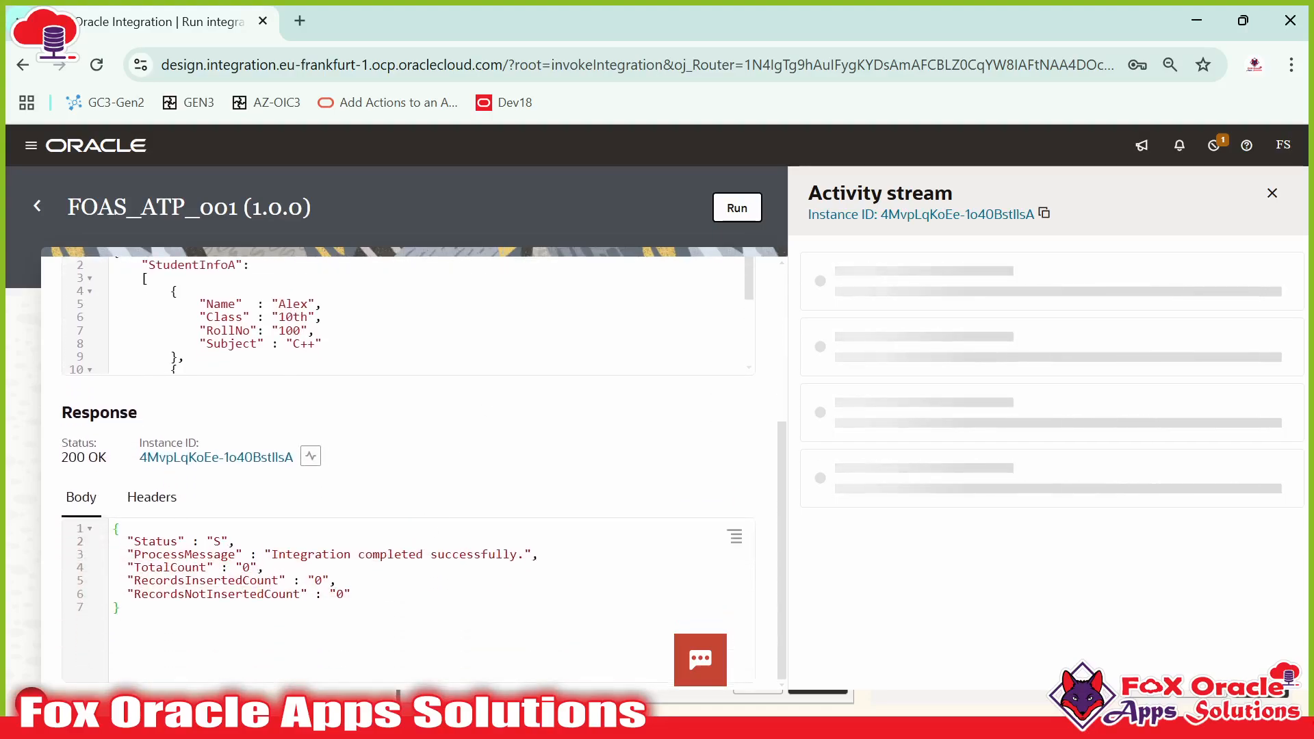
scroll(410, 466, up, 3)
scroll(429, 520, down, 6)
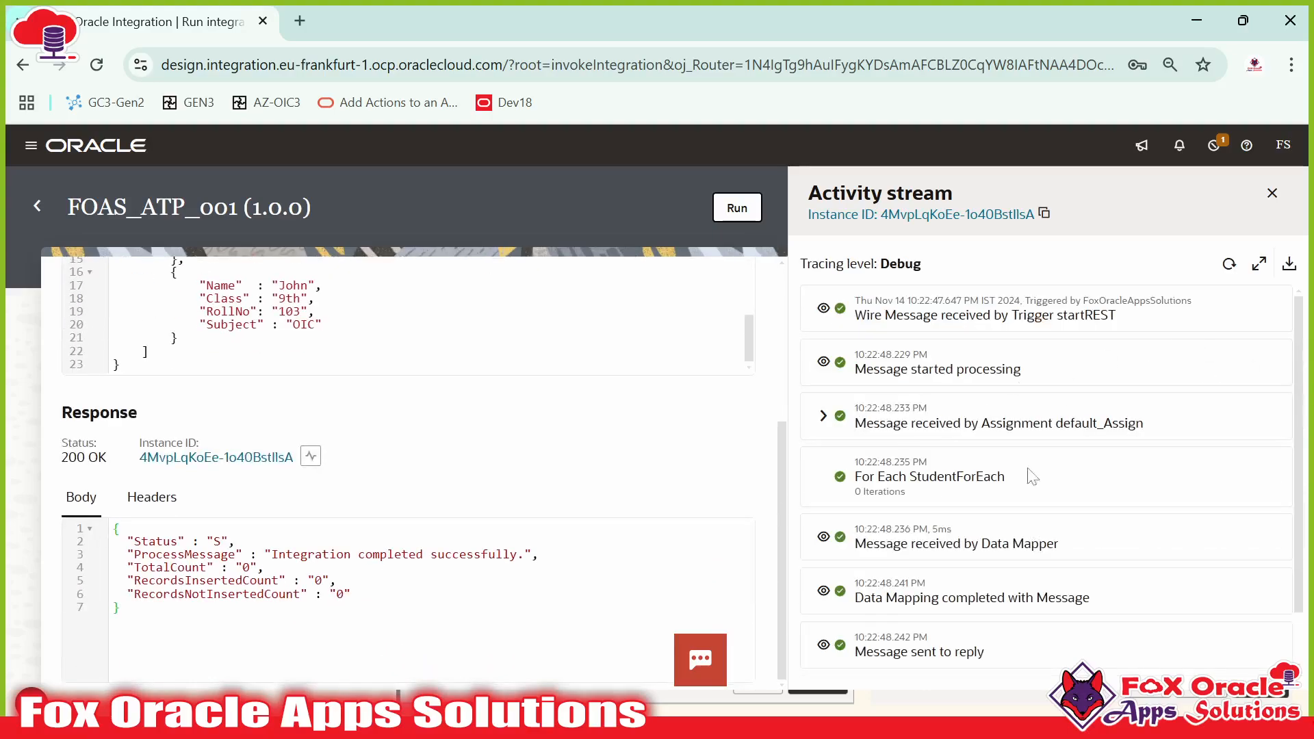
click(1230, 264)
scroll(725, 518, up, 5)
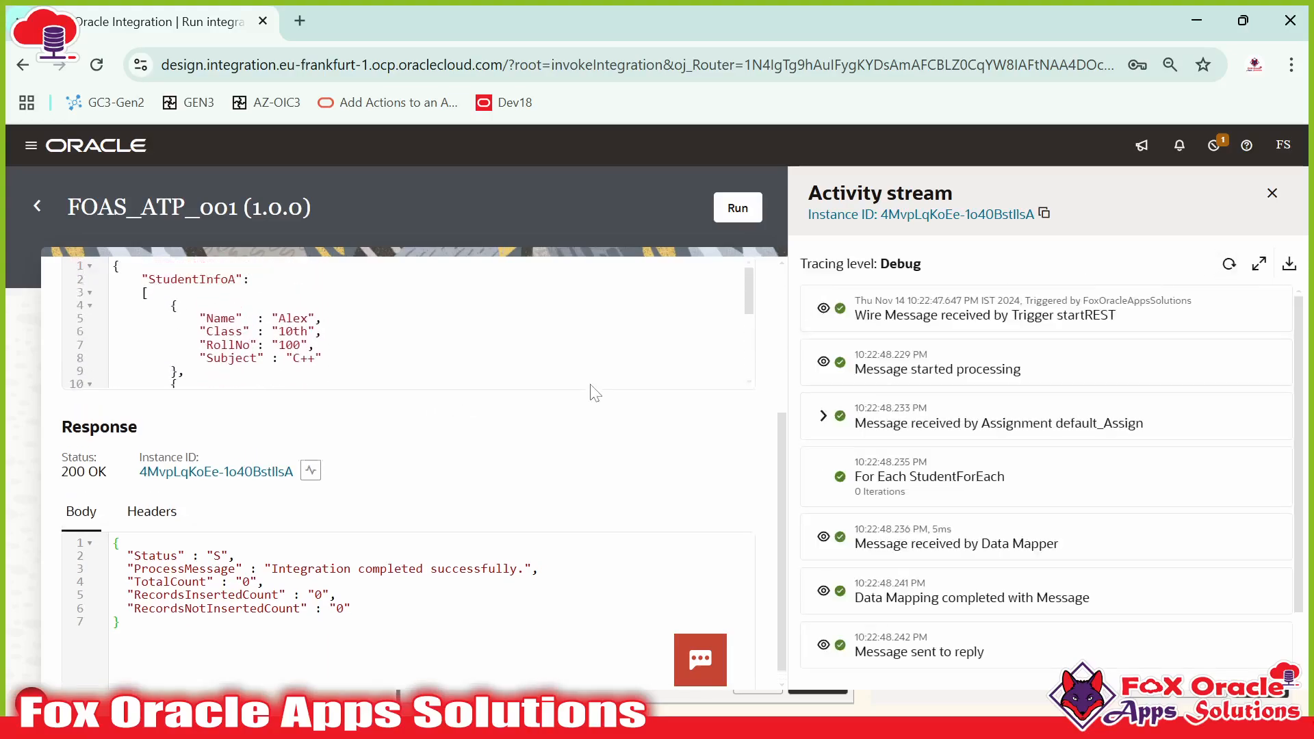
scroll(685, 548, down, 4)
scroll(578, 639, down, 3)
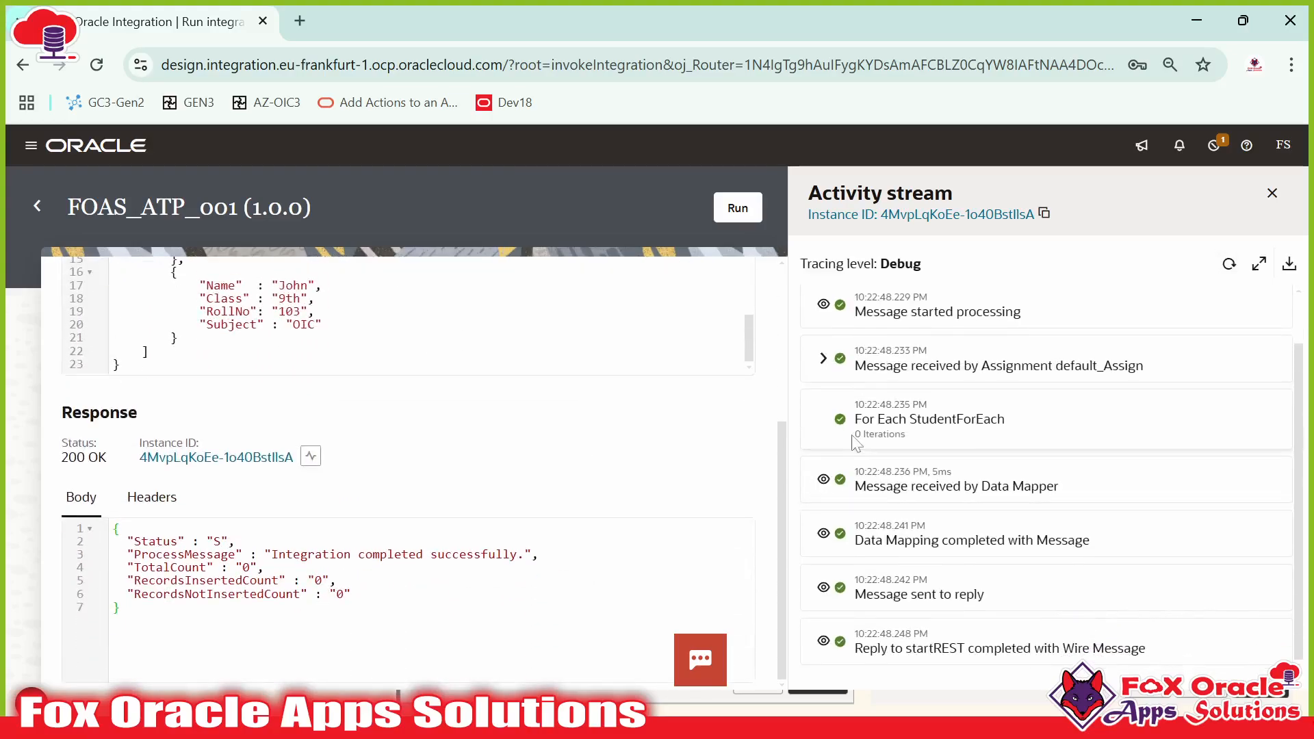
- Expand the default_Assign entry in the activity stream and compare its variable assignments with the request payload and response
click(823, 358)
scroll(650, 441, up, 3)
scroll(274, 445, up, 5)
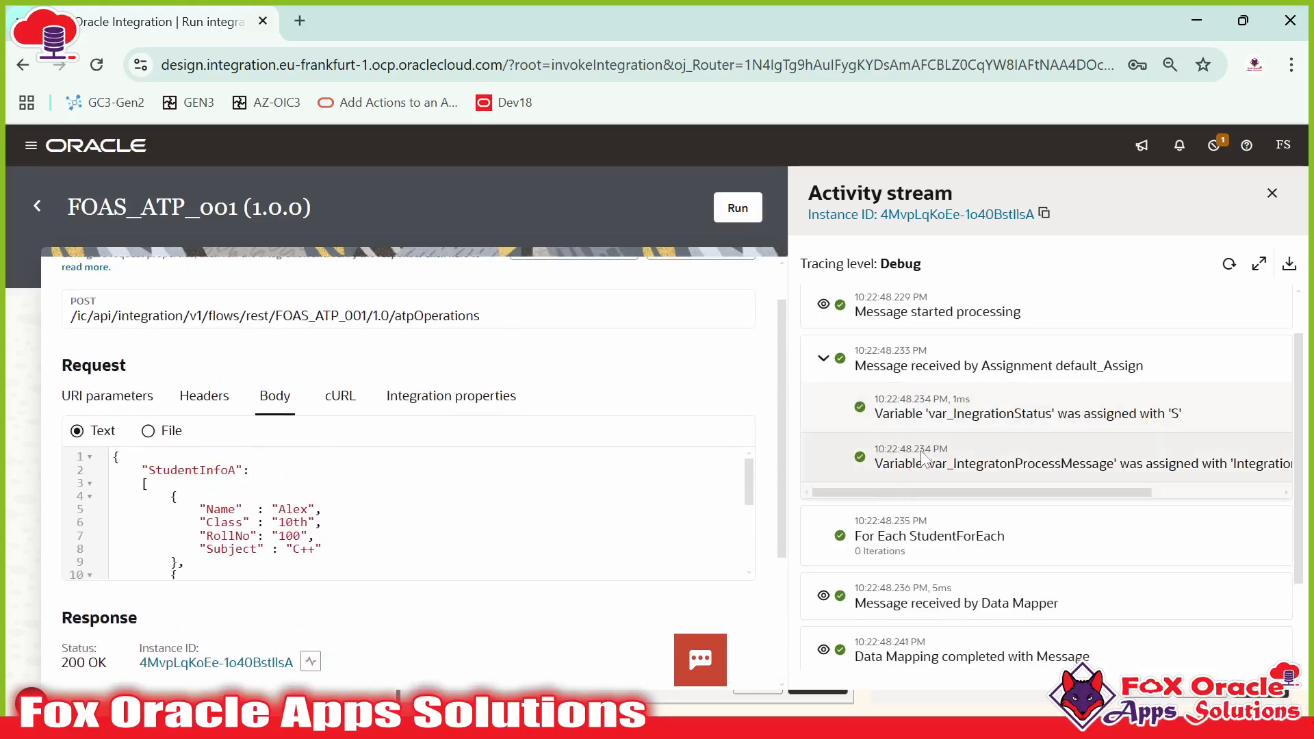
scroll(1047, 445, down, 2)
scroll(1047, 445, up, 3)
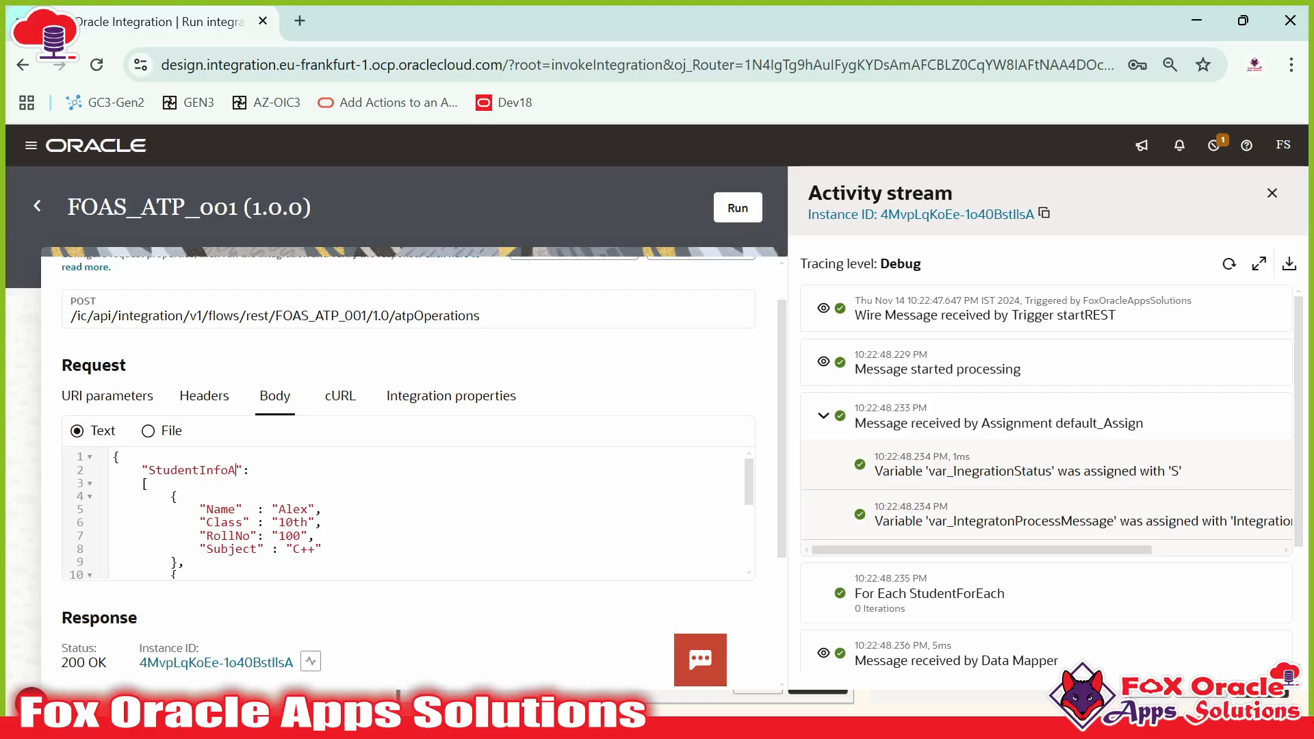
scroll(889, 520, down, 2)
scroll(932, 488, up, 2)
scroll(932, 487, down, 2)
scroll(781, 588, down, 3)
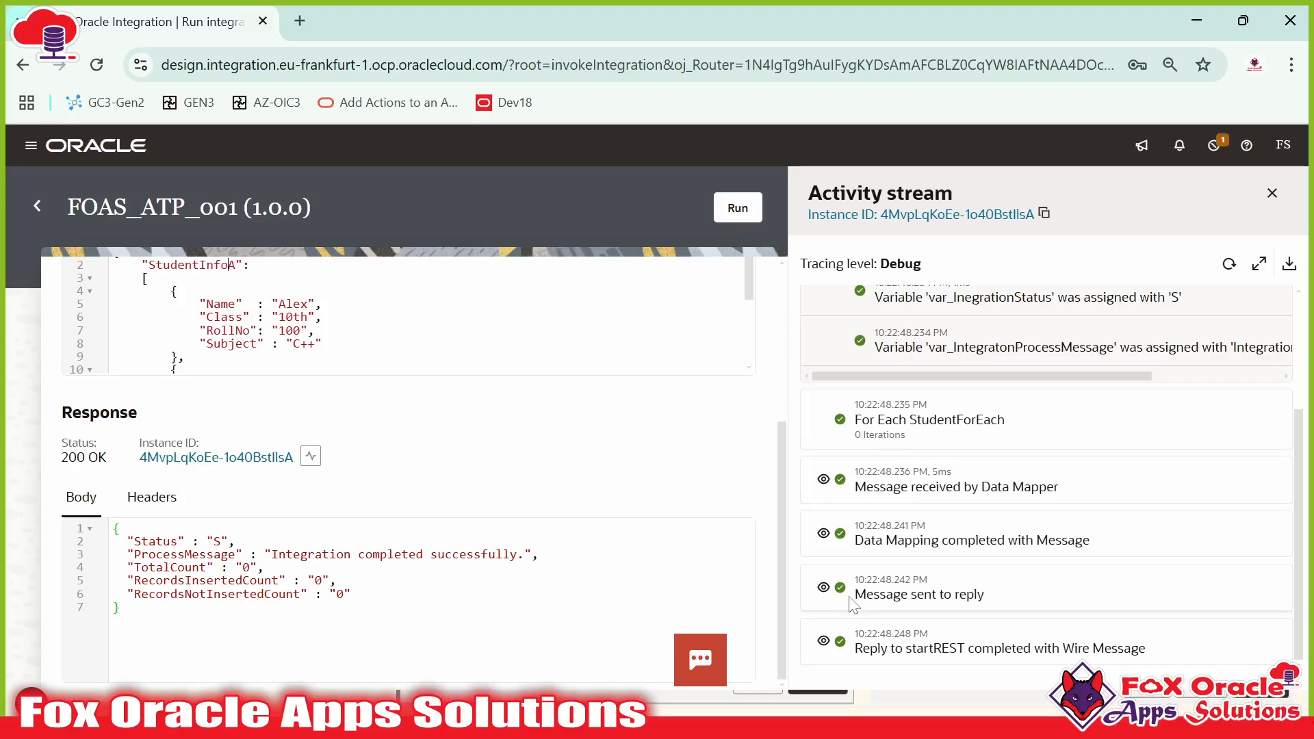
scroll(852, 596, up, 3)
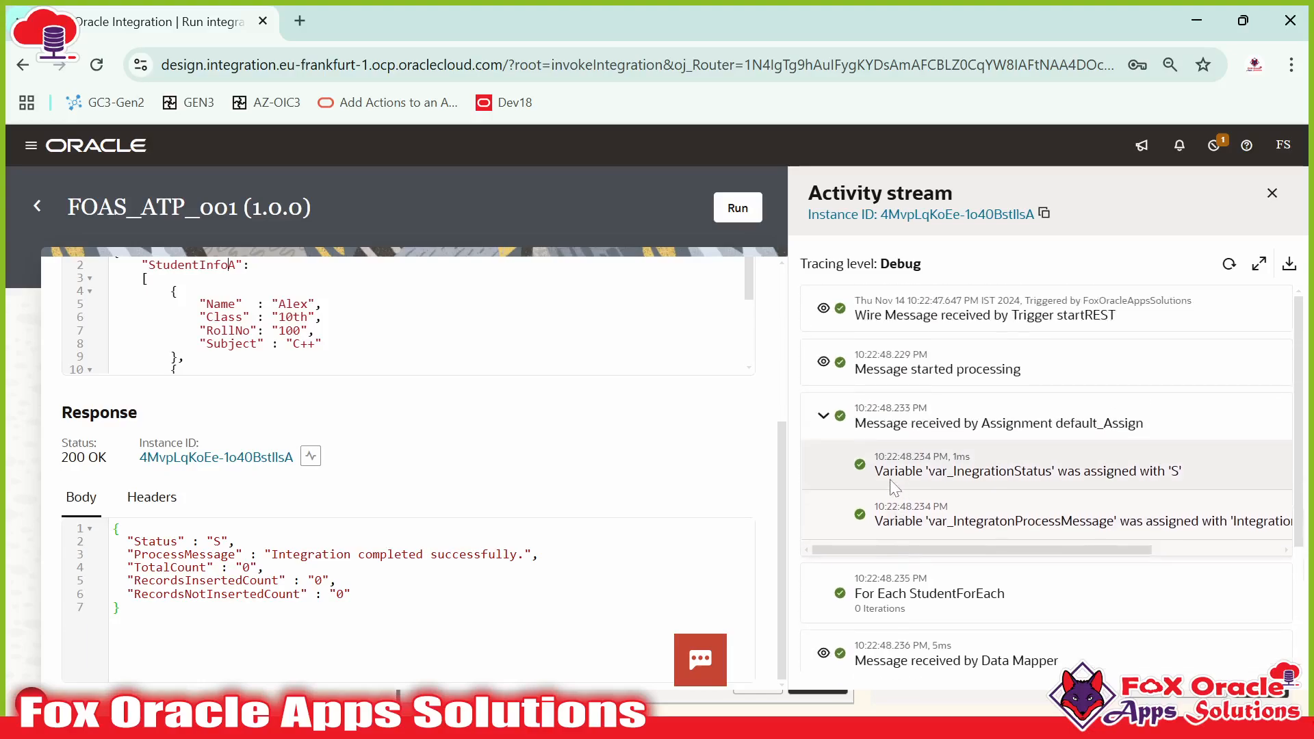
scroll(690, 499, up, 3)
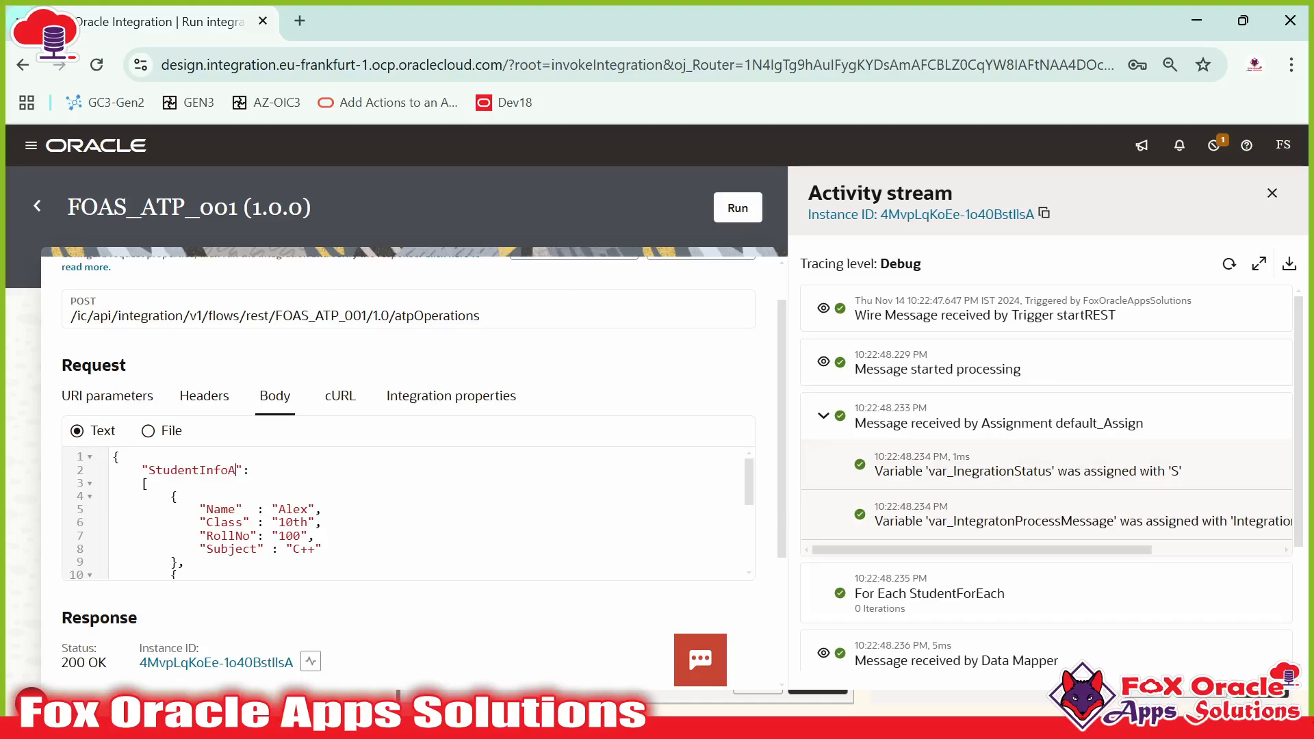
scroll(274, 513, down, 1)
scroll(274, 514, up, 1)
- Restore the request body's array key to StudentInfo and run the integration again
double_click(188, 470)
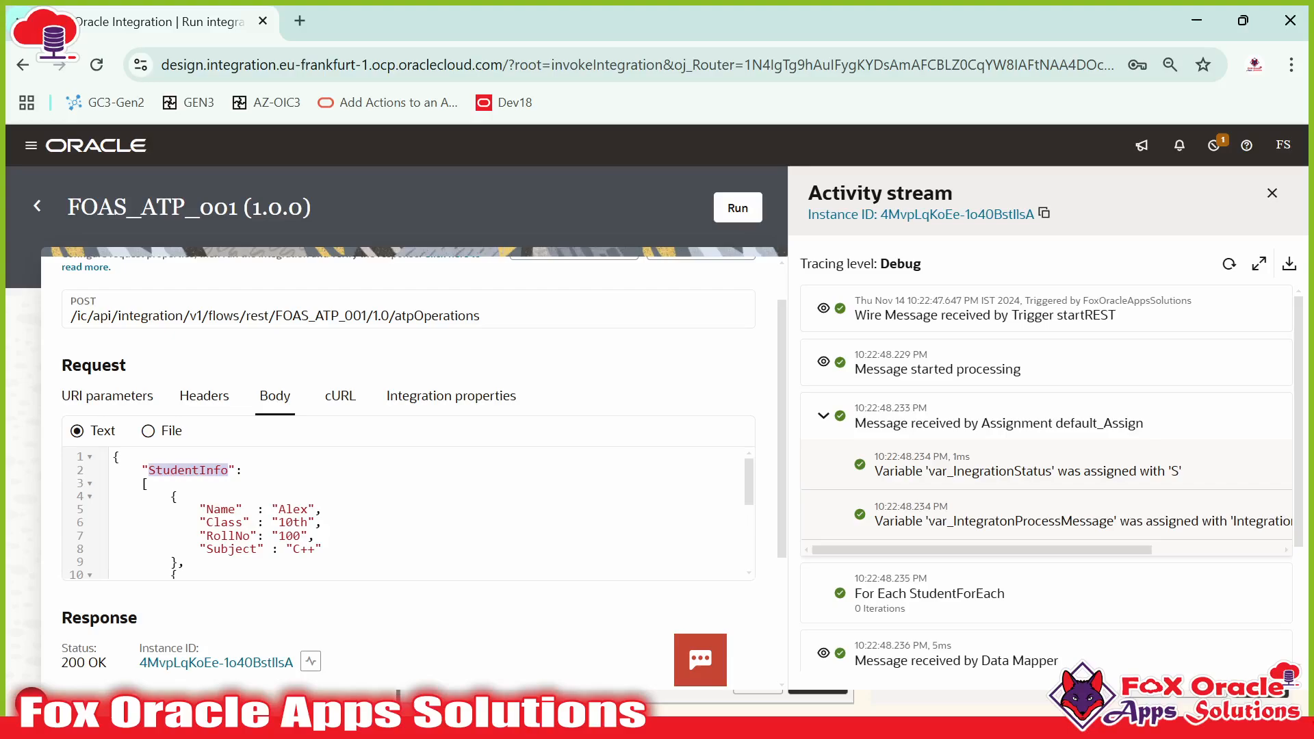
click(146, 484)
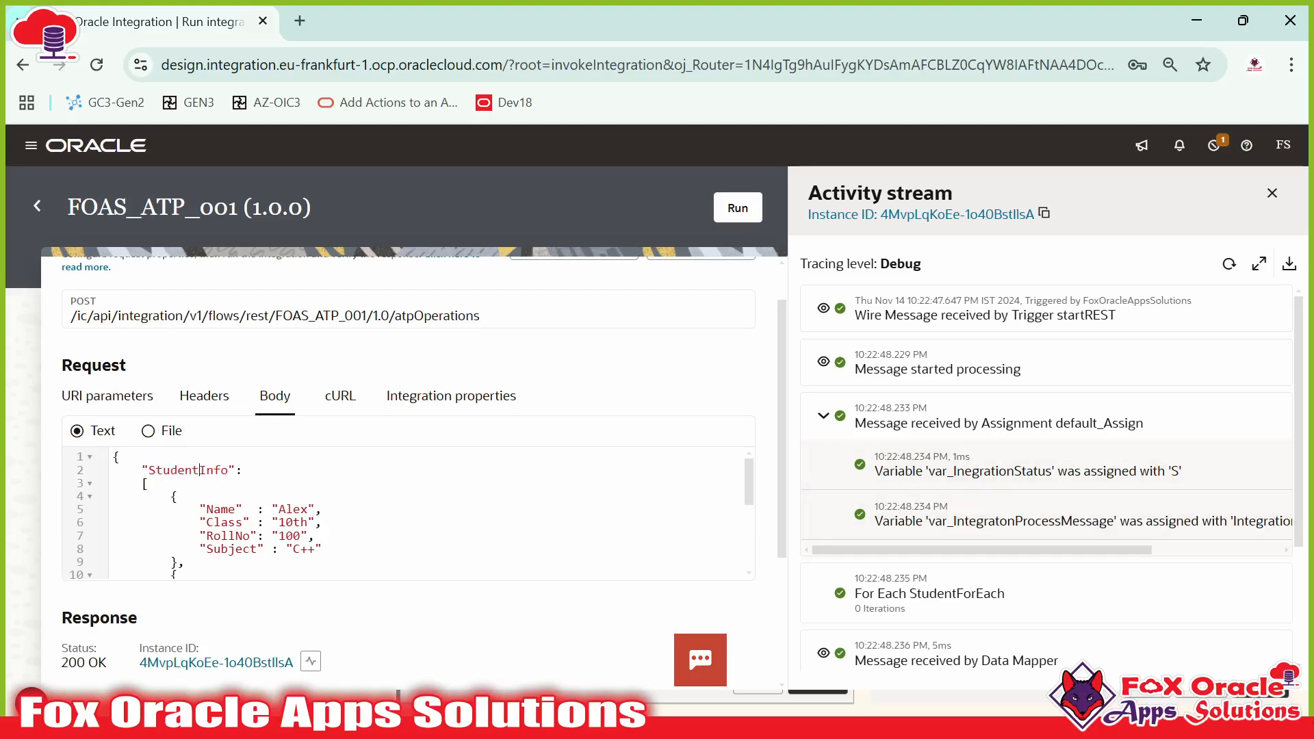
triple_click(190, 470)
click(171, 497)
scroll(839, 506, down, 2)
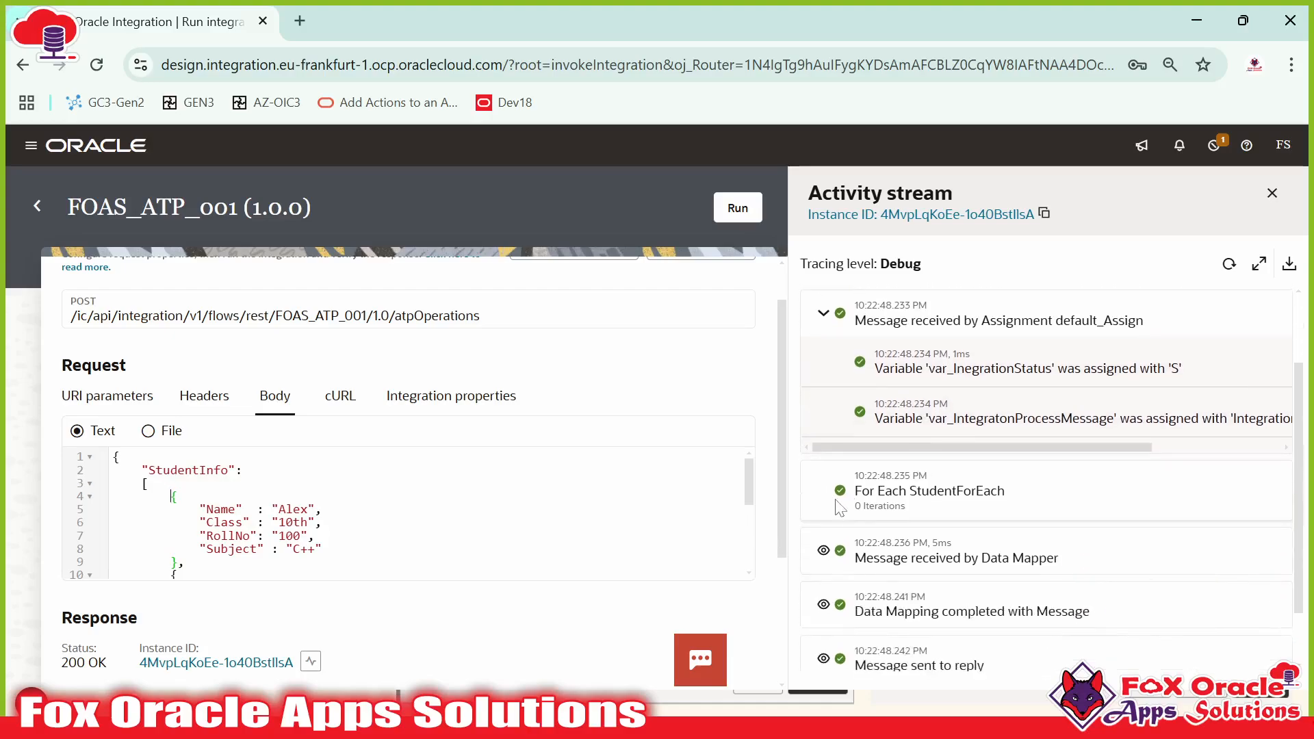
scroll(913, 513, down, 1)
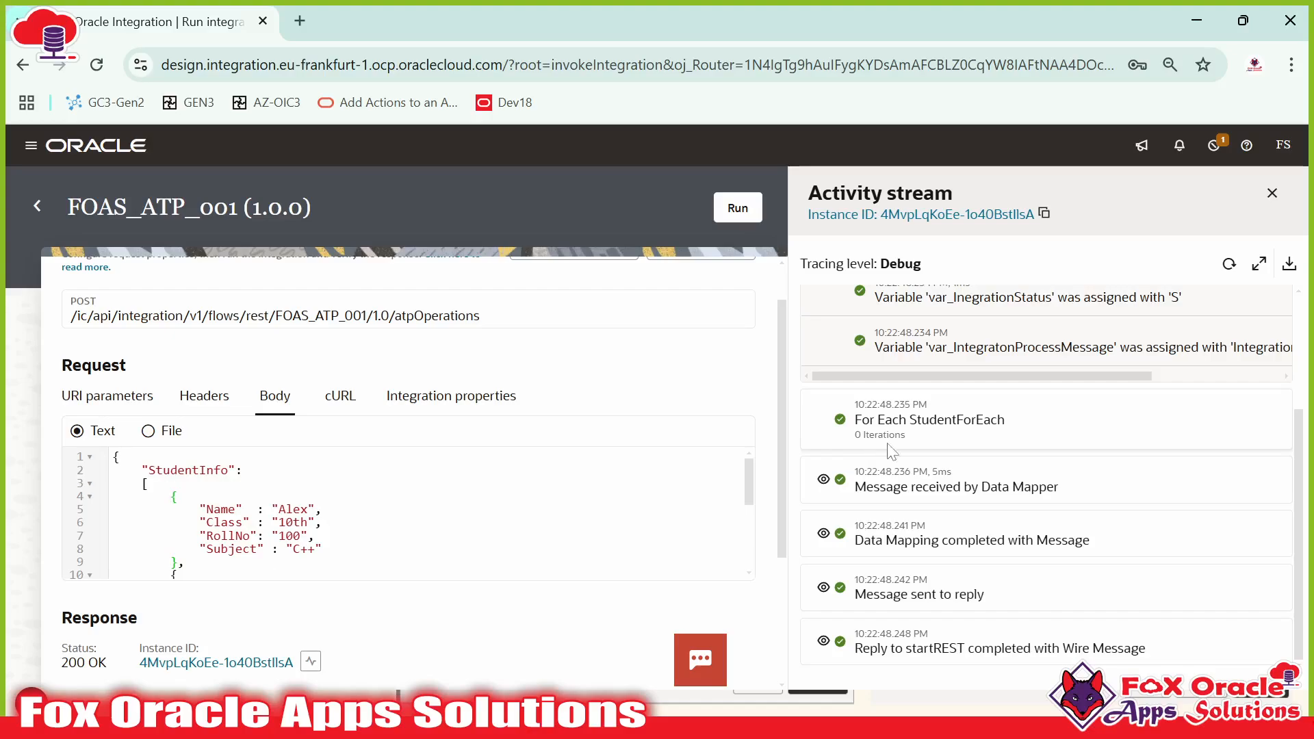
click(739, 207)
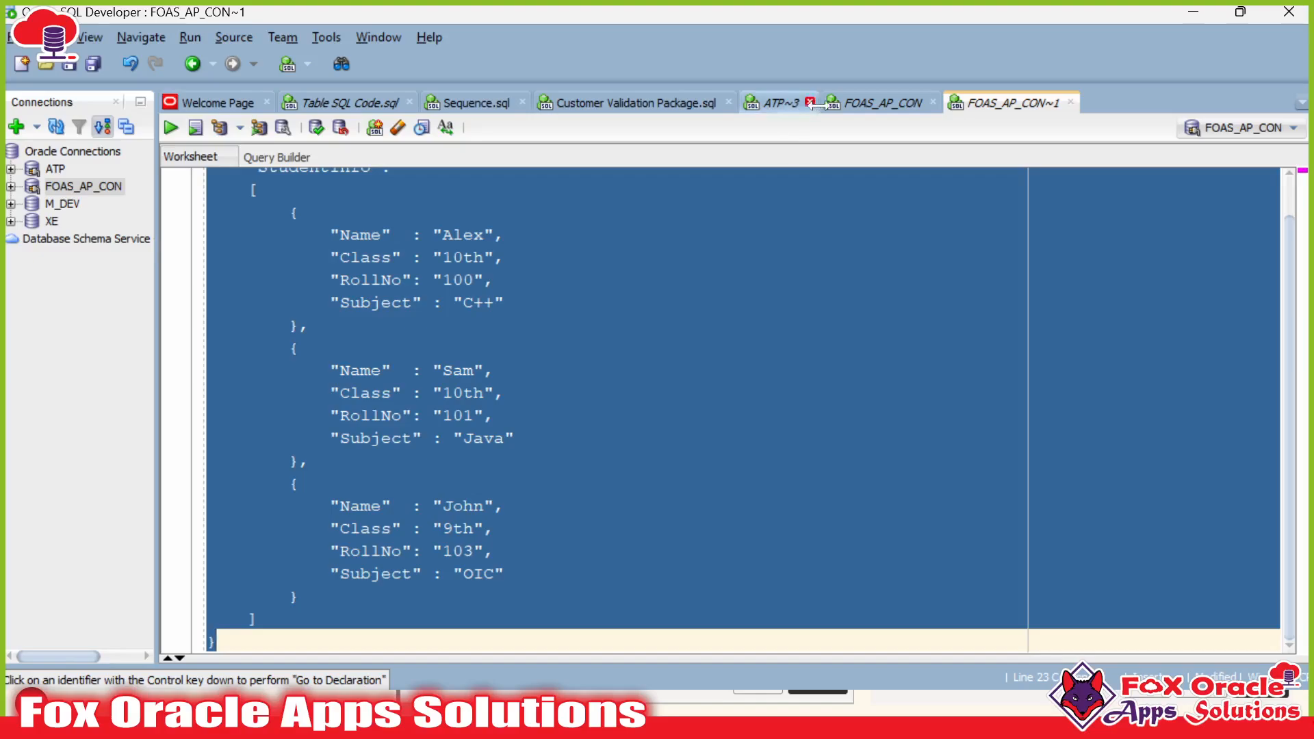
- Switch to SQL Developer, query all rows of FOAS_TRA_STUDENT_TB in the FOAS_AP_CON worksheet and enlarge the results area
click(883, 103)
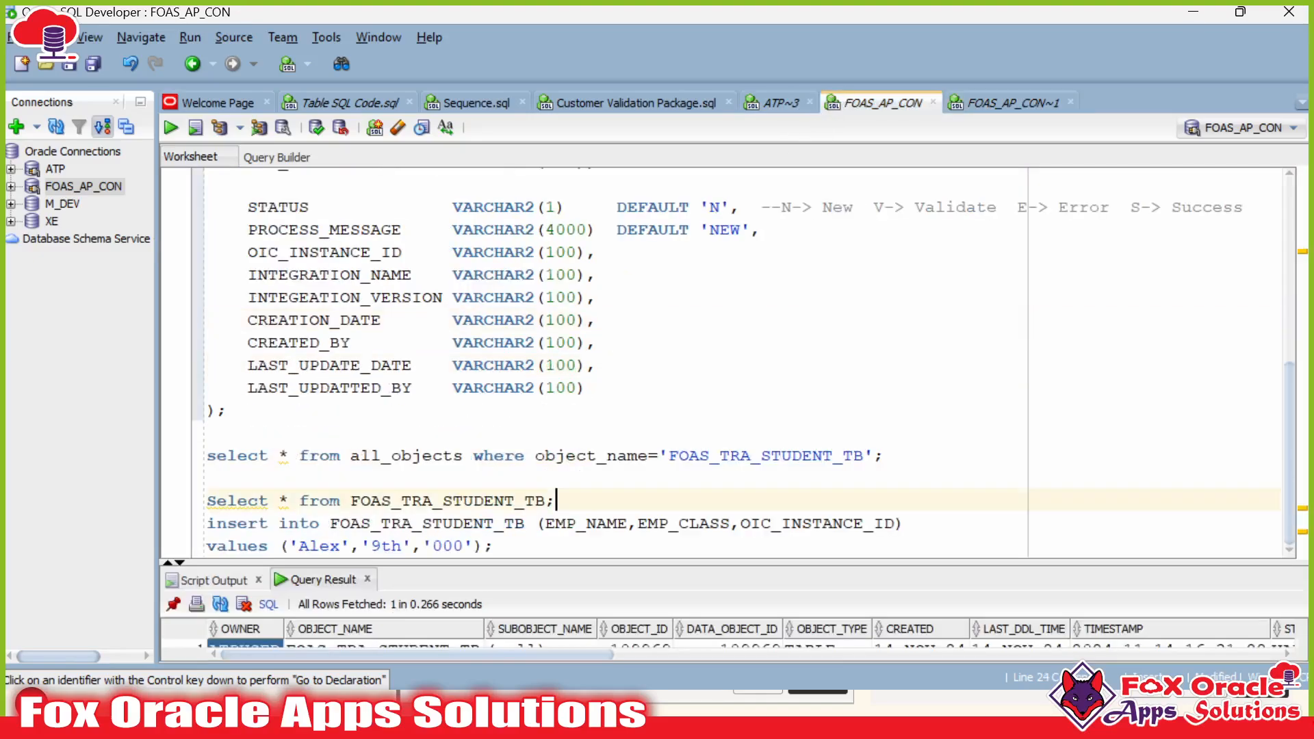
key(ctrl+Return)
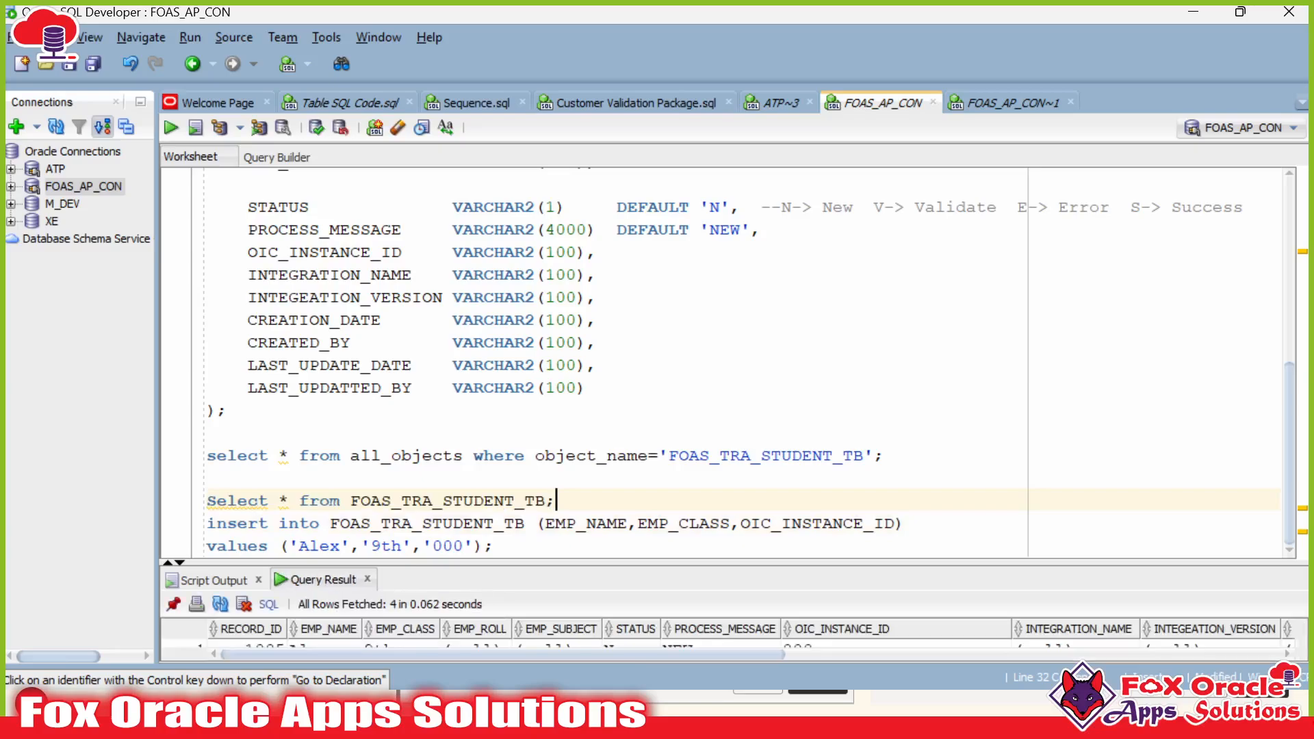
drag(595, 564, 635, 443)
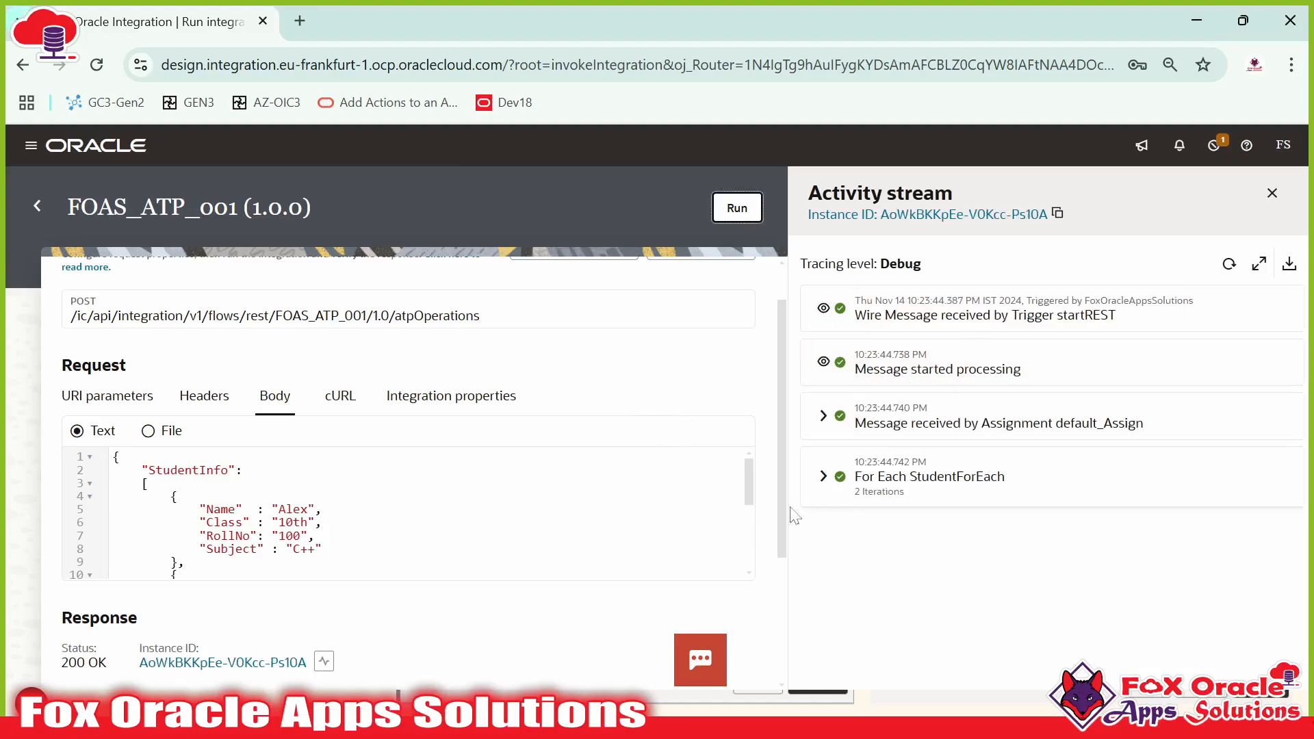
- Return to Oracle Integration and review the Status, ProcessMessage and TotalCount fields in the new run's response
scroll(643, 363, down, 3)
double_click(156, 542)
click(218, 543)
double_click(184, 555)
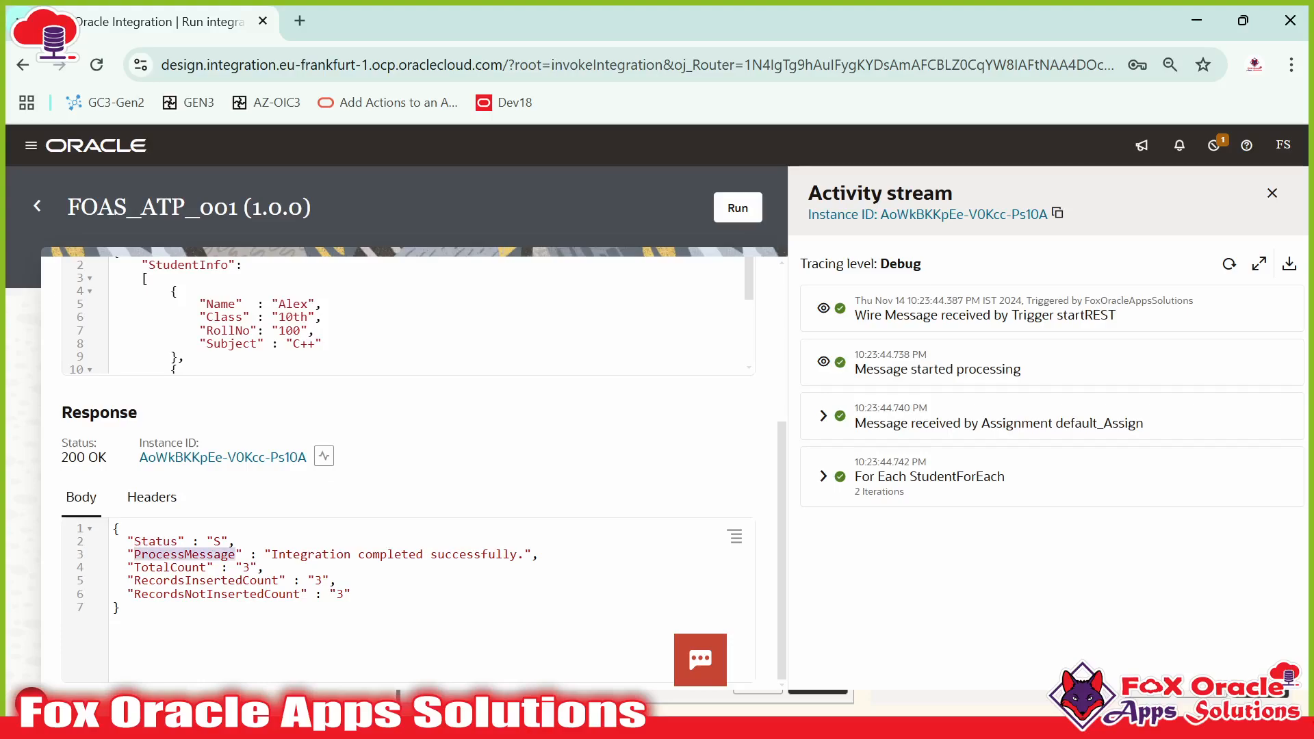
drag(272, 554, 518, 555)
double_click(170, 568)
click(246, 567)
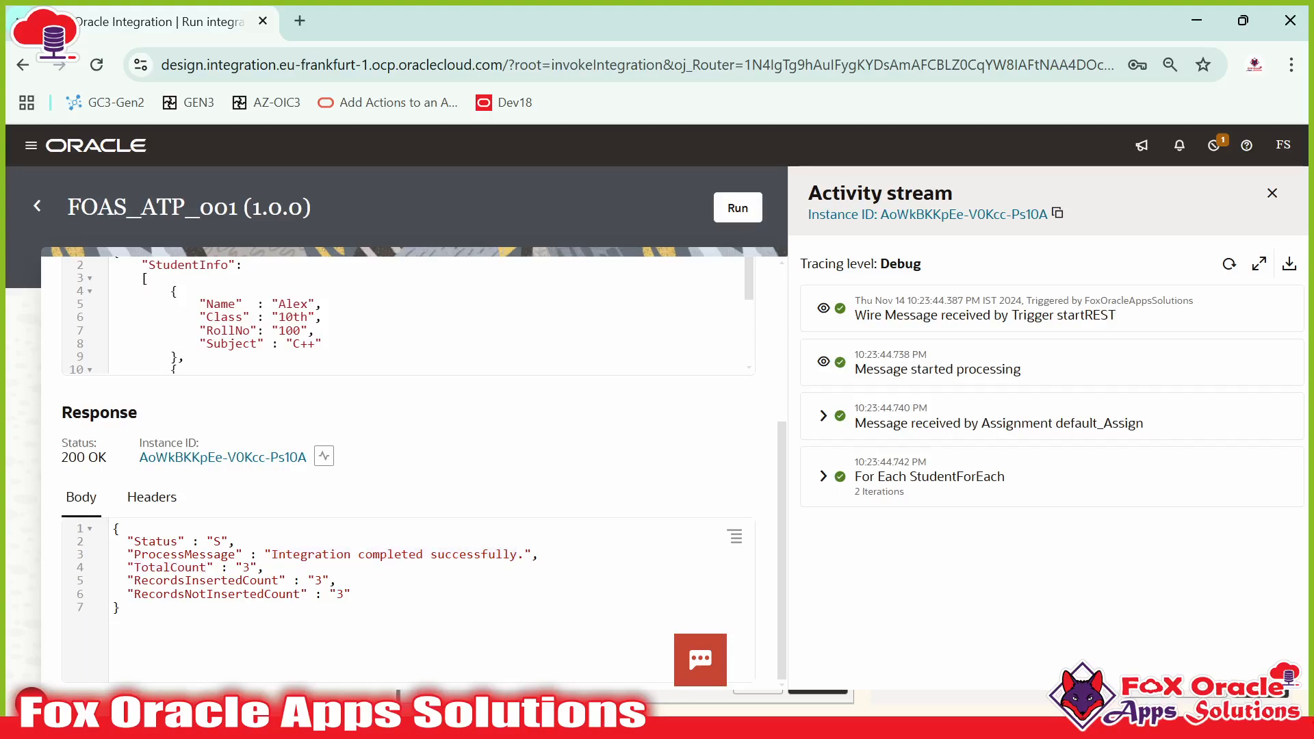
- Check RecordsInsertedCount and RecordsNotInsertedCount in the response against the student records in the request body
drag(348, 594, 109, 567)
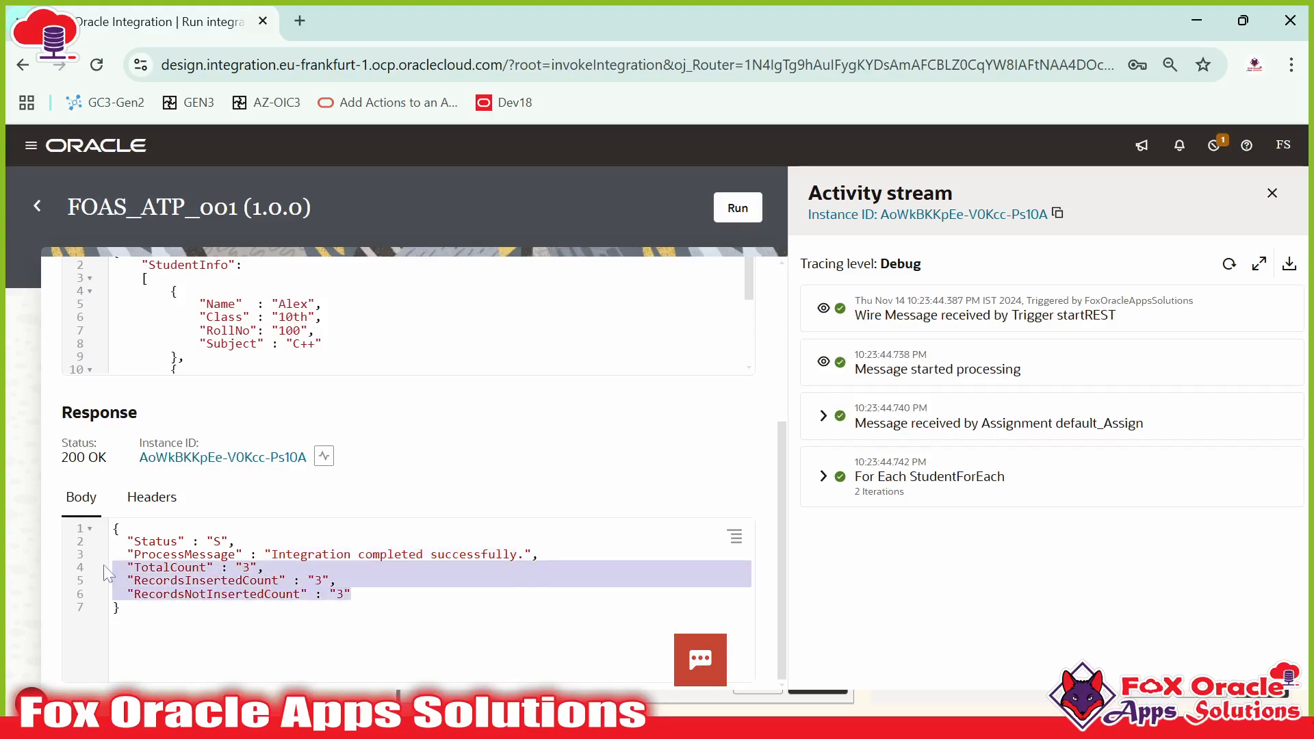
click(110, 567)
double_click(217, 595)
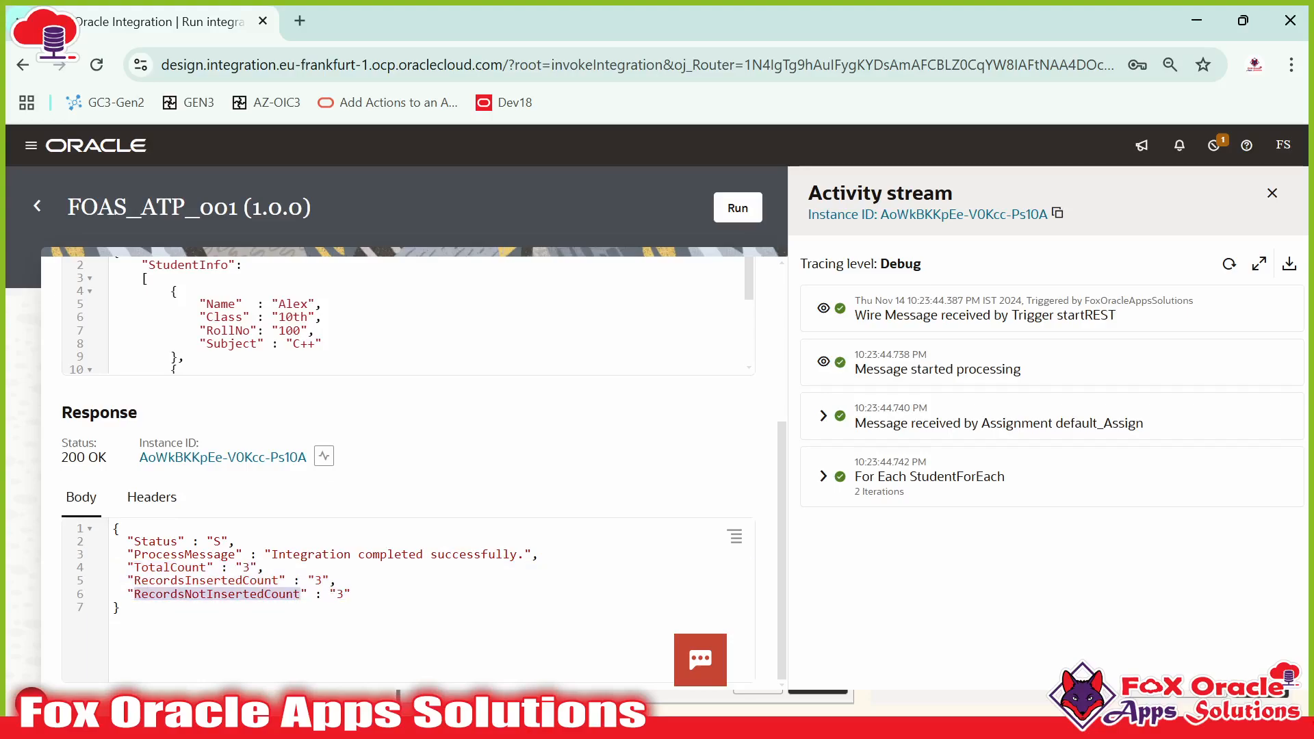
scroll(365, 608, up, 1)
scroll(365, 608, down, 2)
click(238, 624)
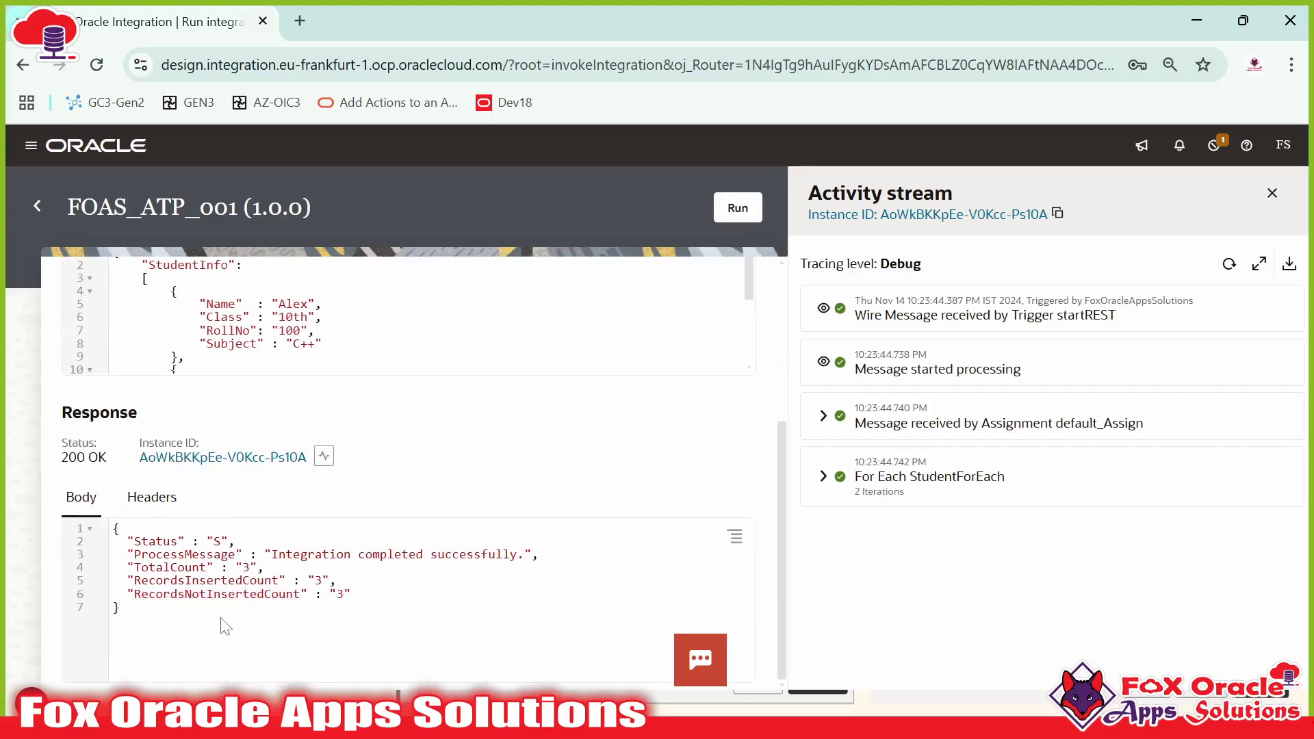
drag(122, 608, 113, 530)
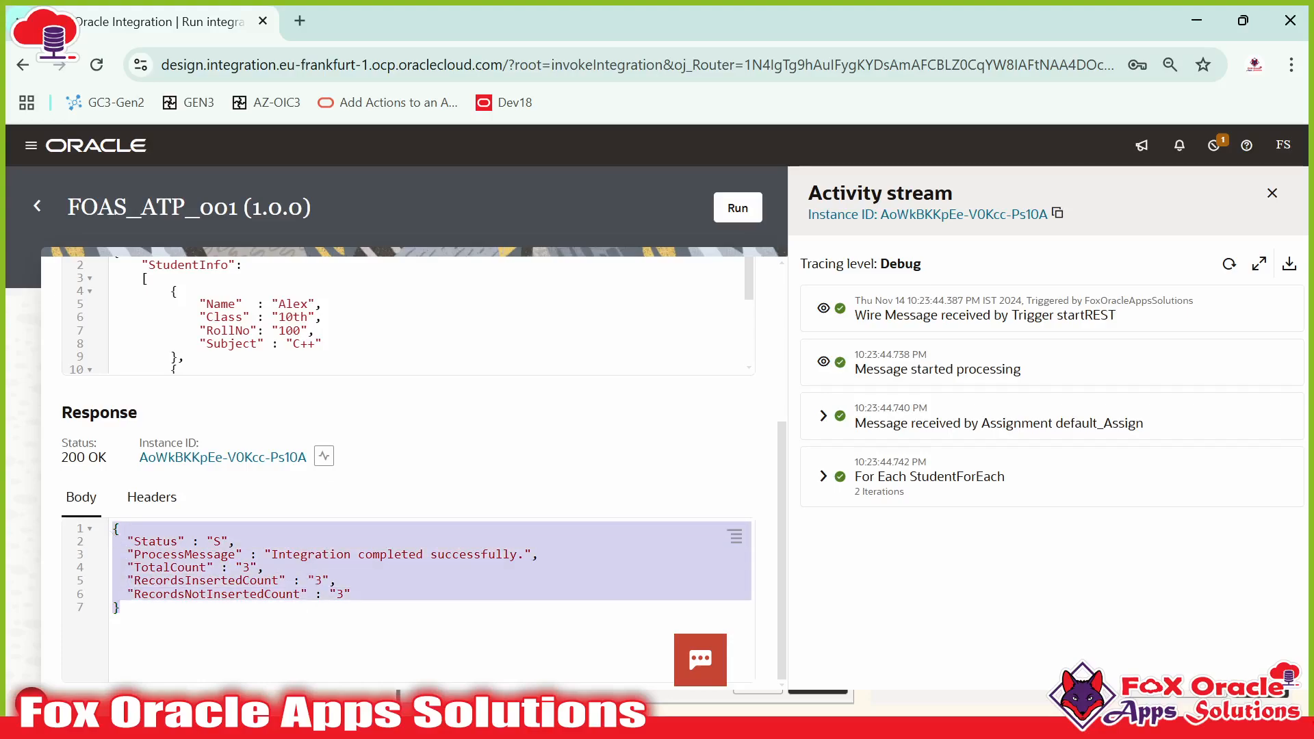
click(115, 542)
scroll(358, 552, up, 1)
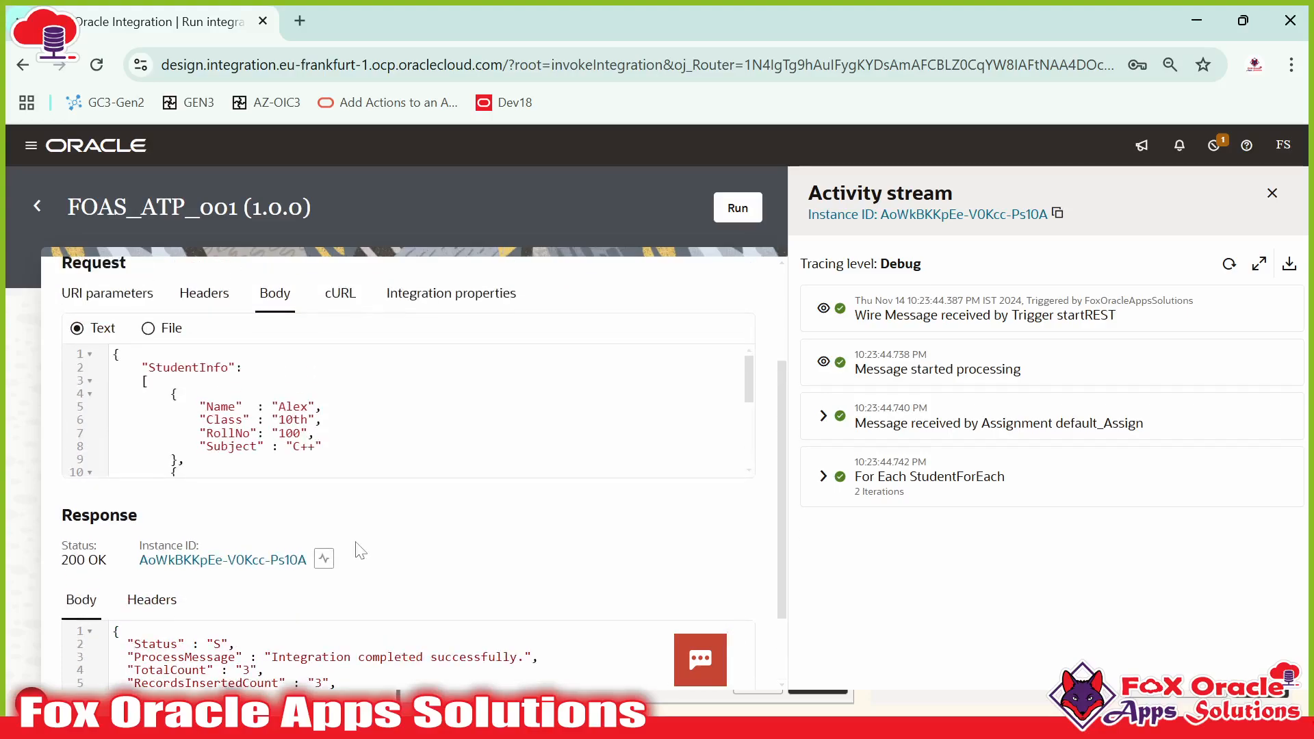
scroll(404, 411, down, 3)
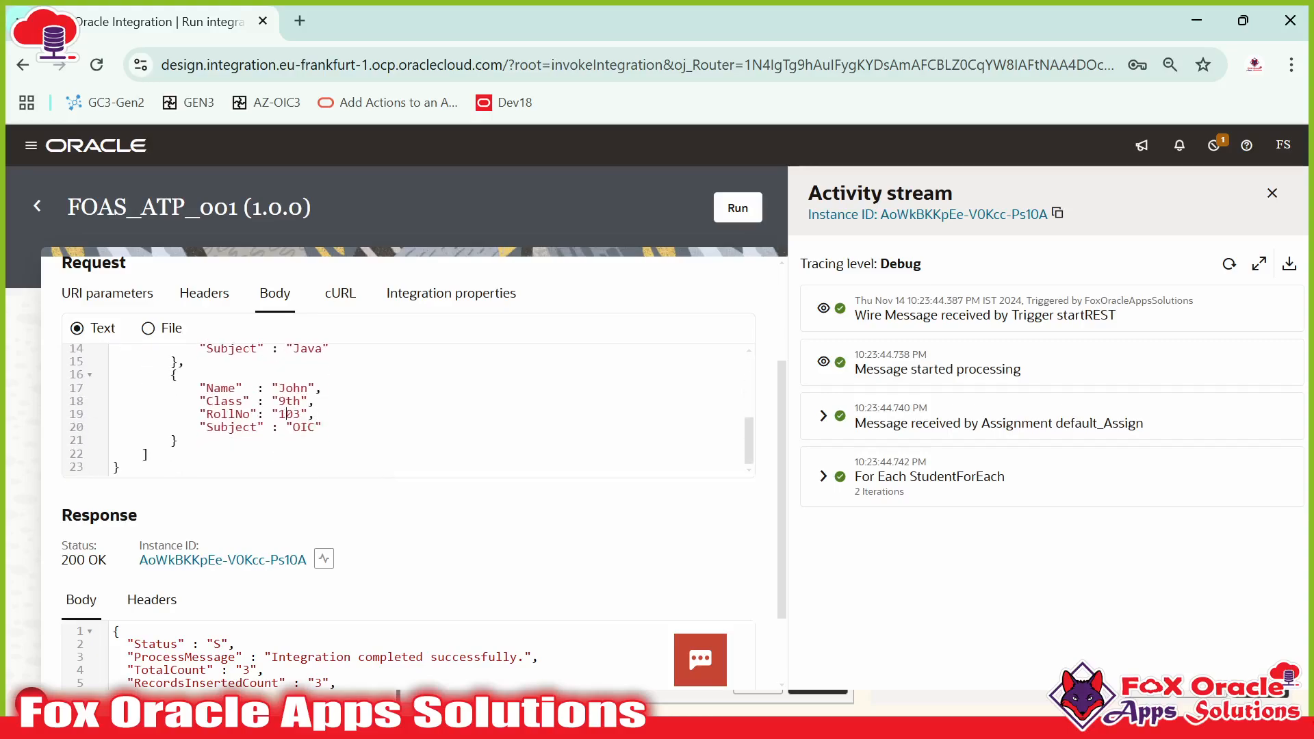
scroll(288, 414, up, 3)
- Refresh the activity stream and expand the first iteration of the StudentForEach loop
click(1229, 264)
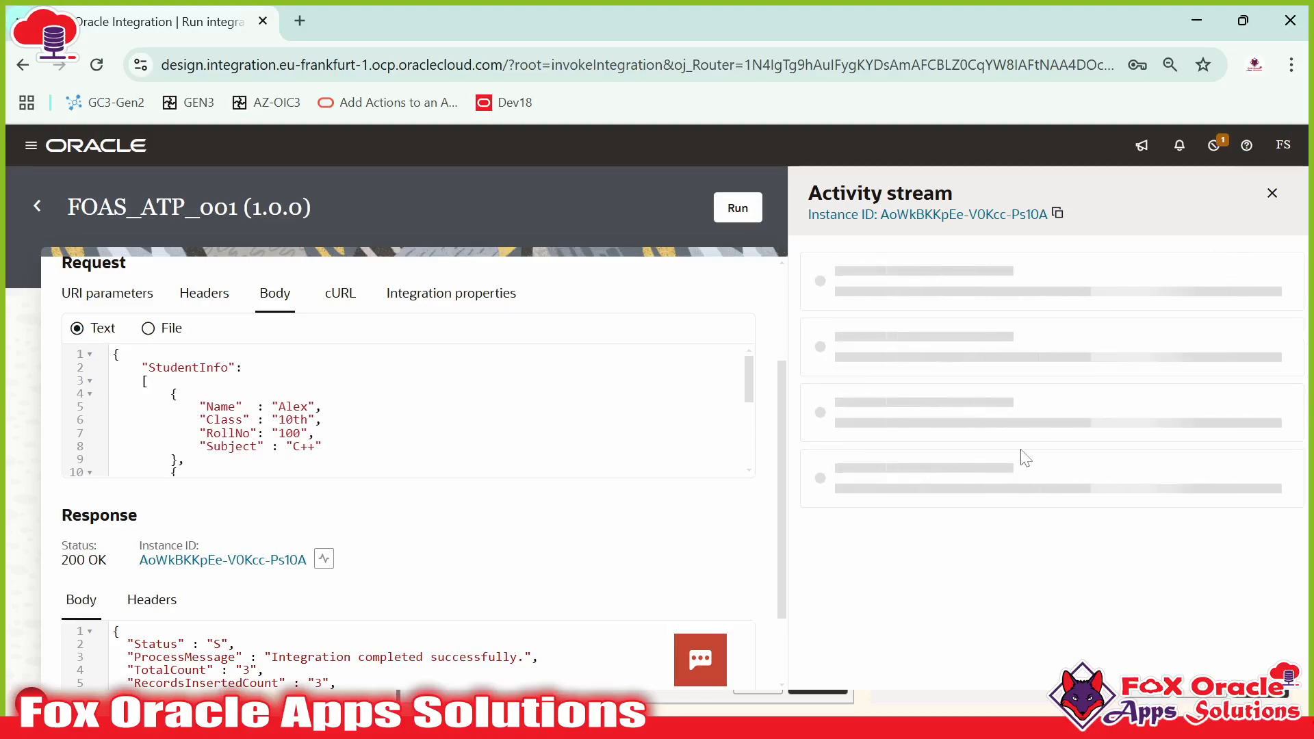
scroll(1024, 458, down, 1)
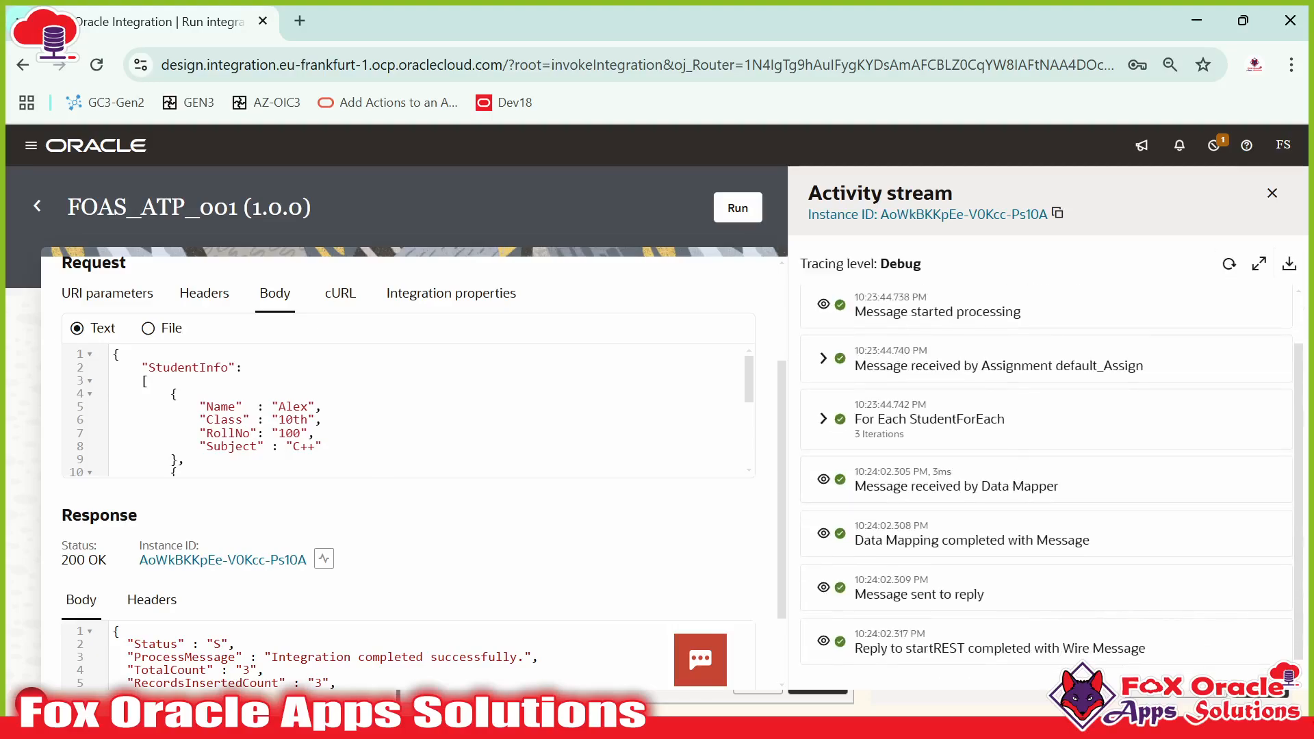
click(823, 422)
scroll(903, 479, down, 2)
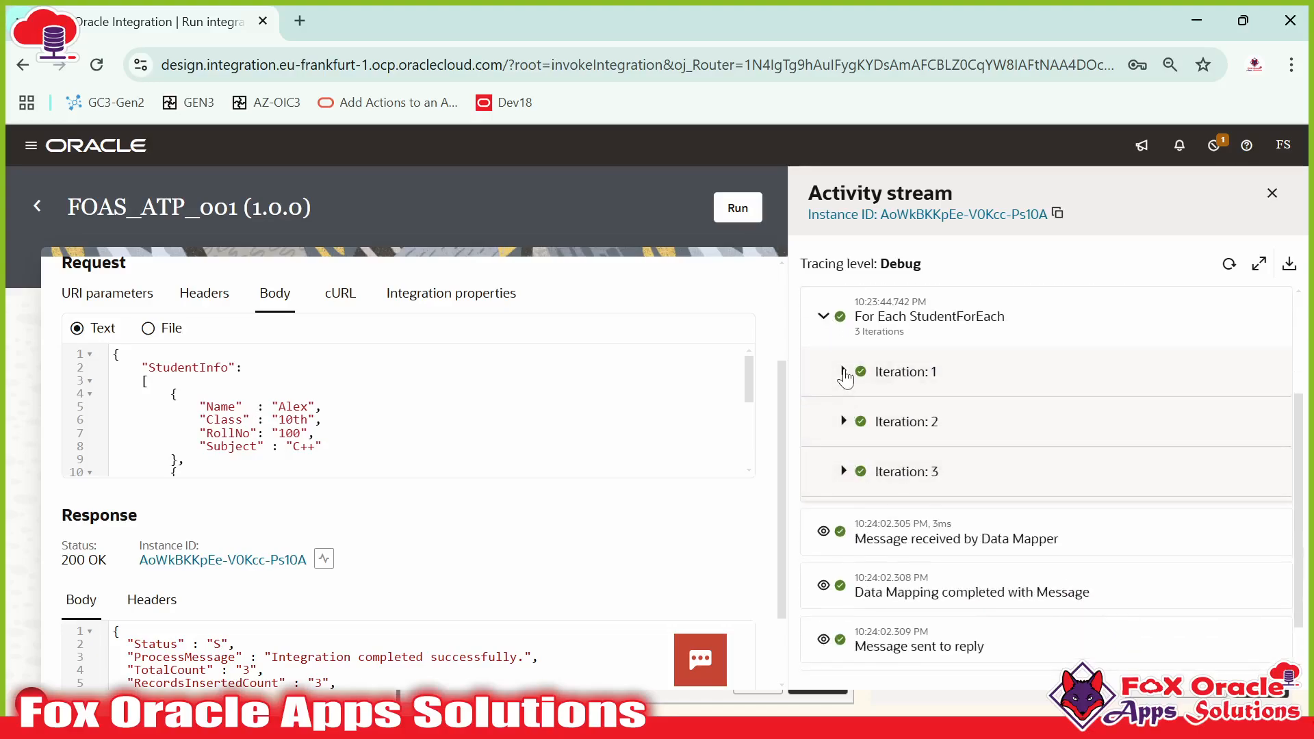
click(843, 372)
scroll(902, 479, down, 2)
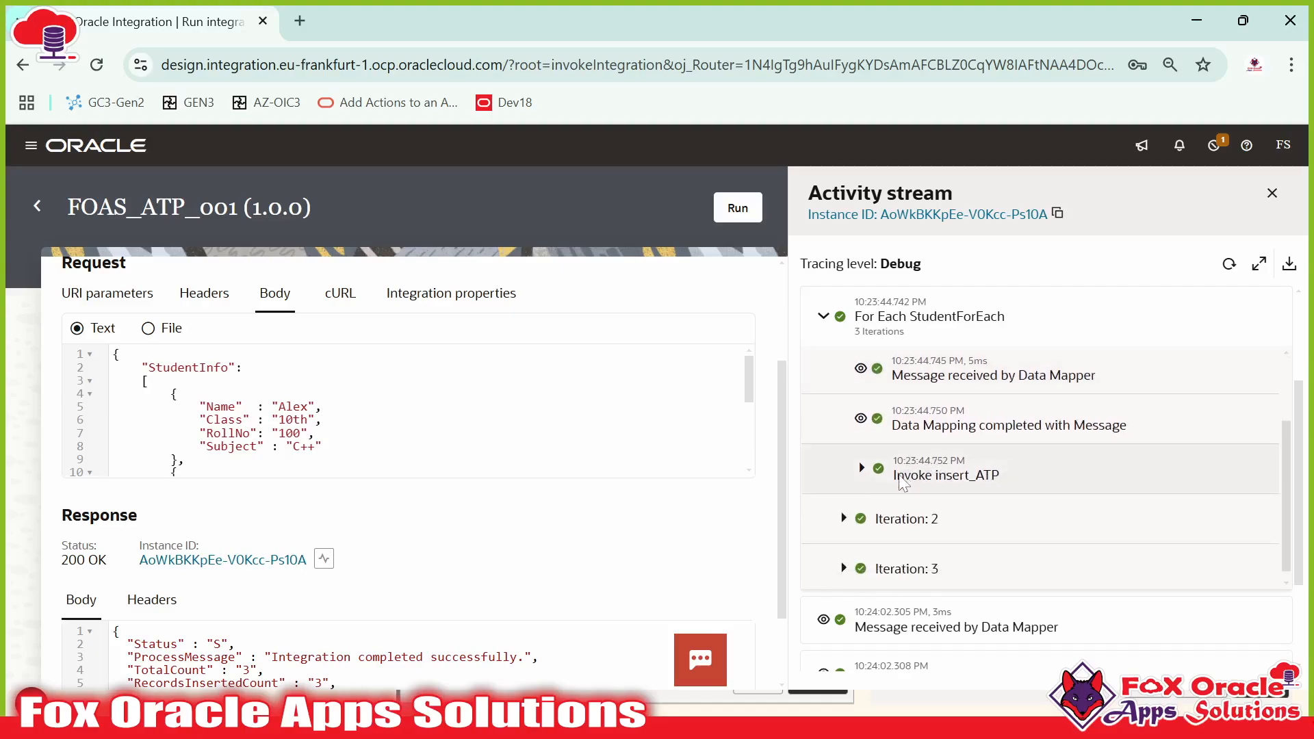
- Expand Invoke insert_ATP in the first iteration and view the payload of the message received by it
click(864, 472)
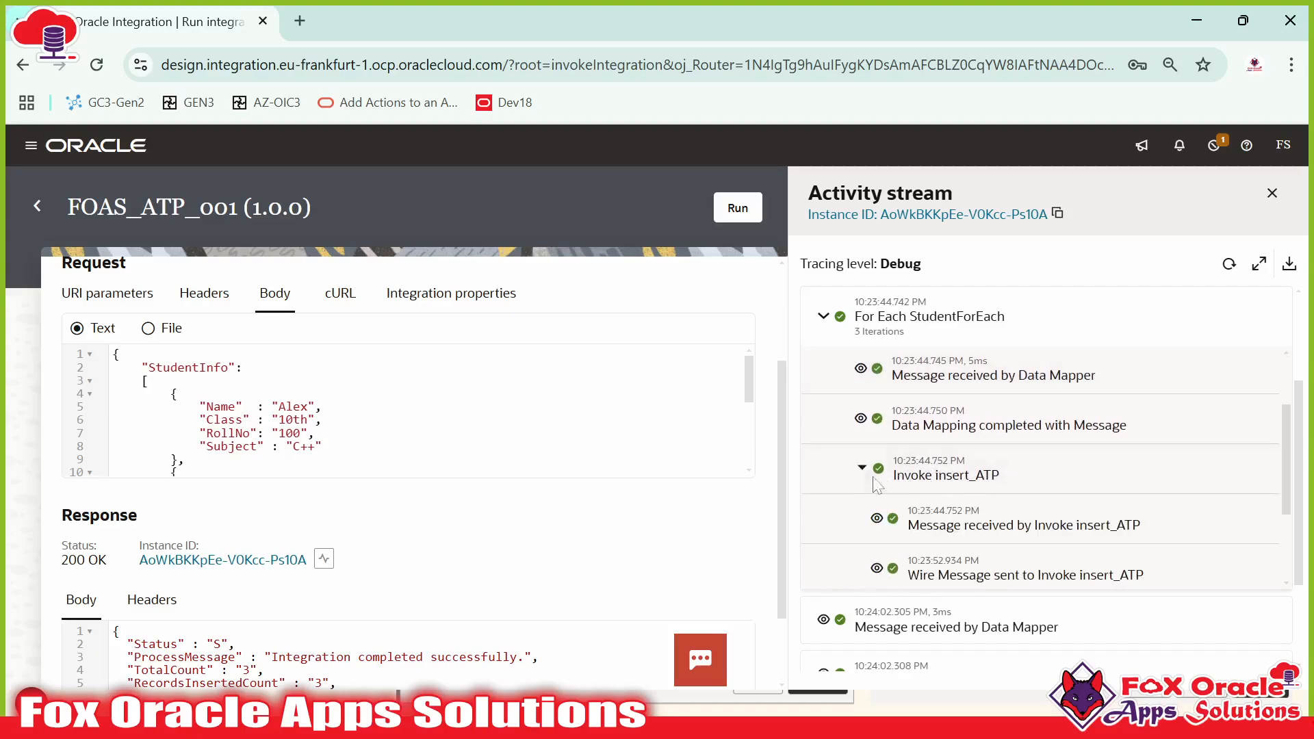
scroll(936, 489, down, 1)
scroll(954, 431, down, 1)
scroll(945, 455, up, 1)
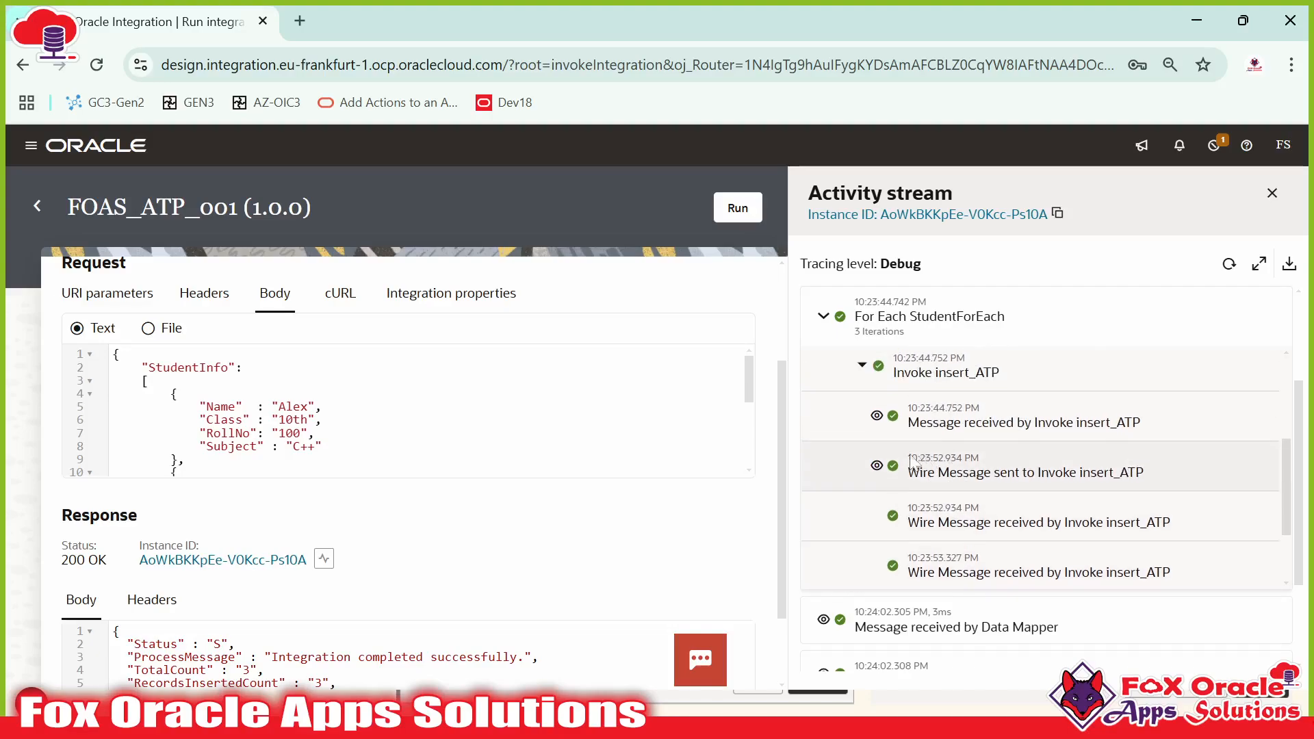
click(877, 416)
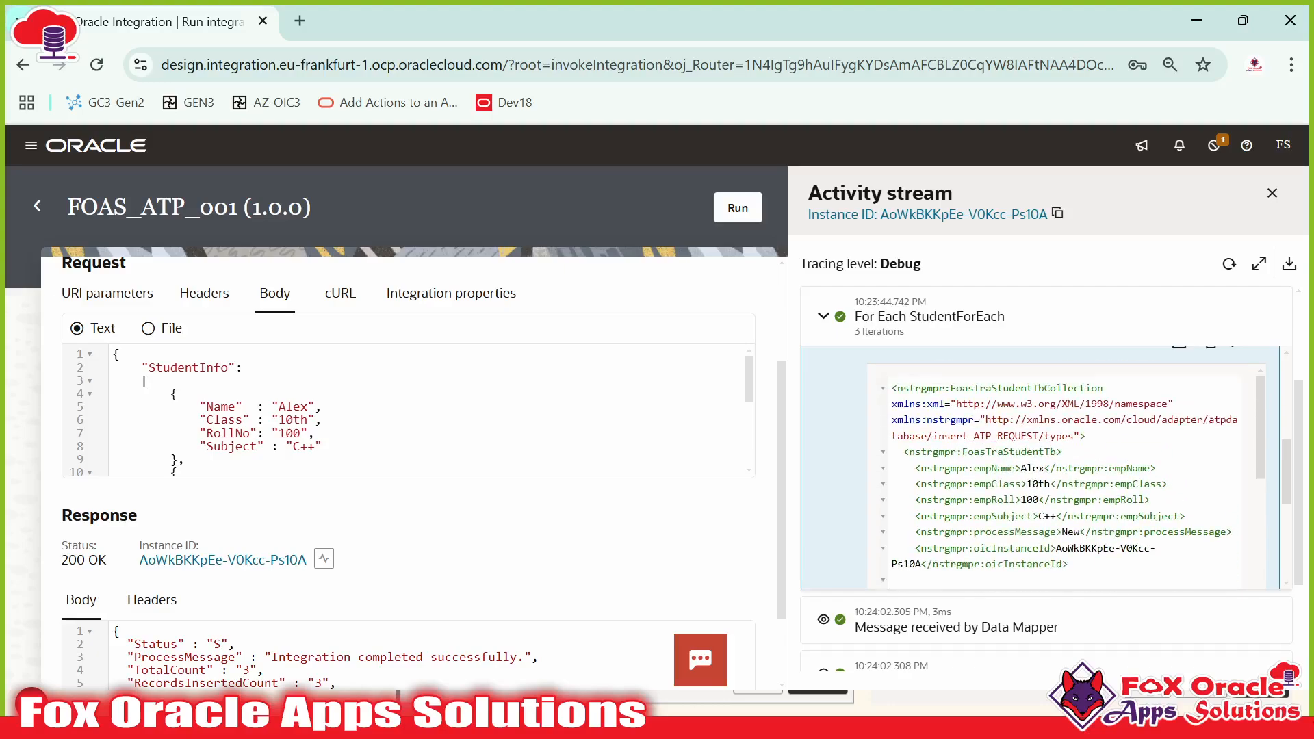
- Examine the student fields, processMessage, integration name, version and audit fields in the insert_ATP request payload
double_click(1029, 500)
scroll(1065, 480, down, 3)
drag(893, 438, 1008, 519)
scroll(1027, 493, up, 2)
scroll(1027, 492, down, 1)
scroll(1065, 479, up, 2)
double_click(994, 469)
scroll(1064, 480, down, 3)
scroll(1065, 479, down, 5)
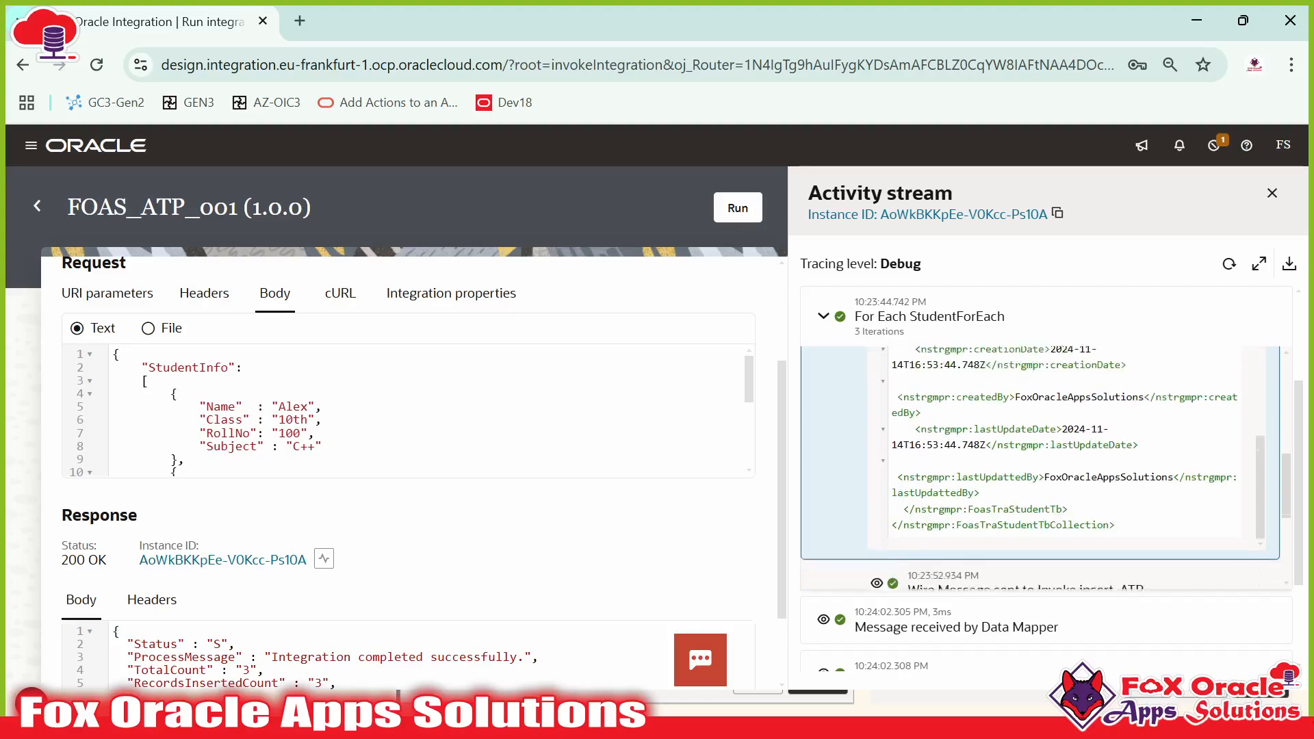
scroll(1064, 425, up, 2)
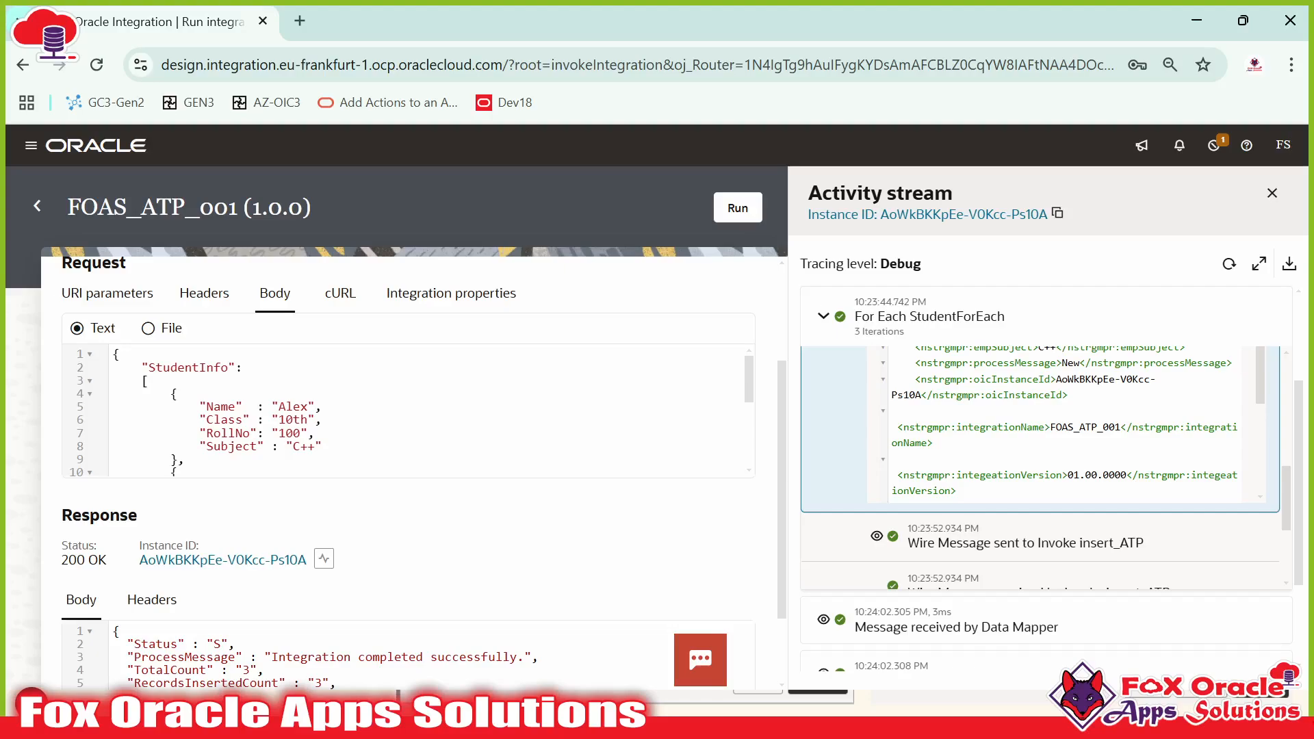
scroll(1064, 425, up, 2)
double_click(1071, 430)
- Switch to SQL Developer and compare the inserted rows' PROCESS_MESSAGE values with processMessage in the insert_ATP payload
key(alt+Tab)
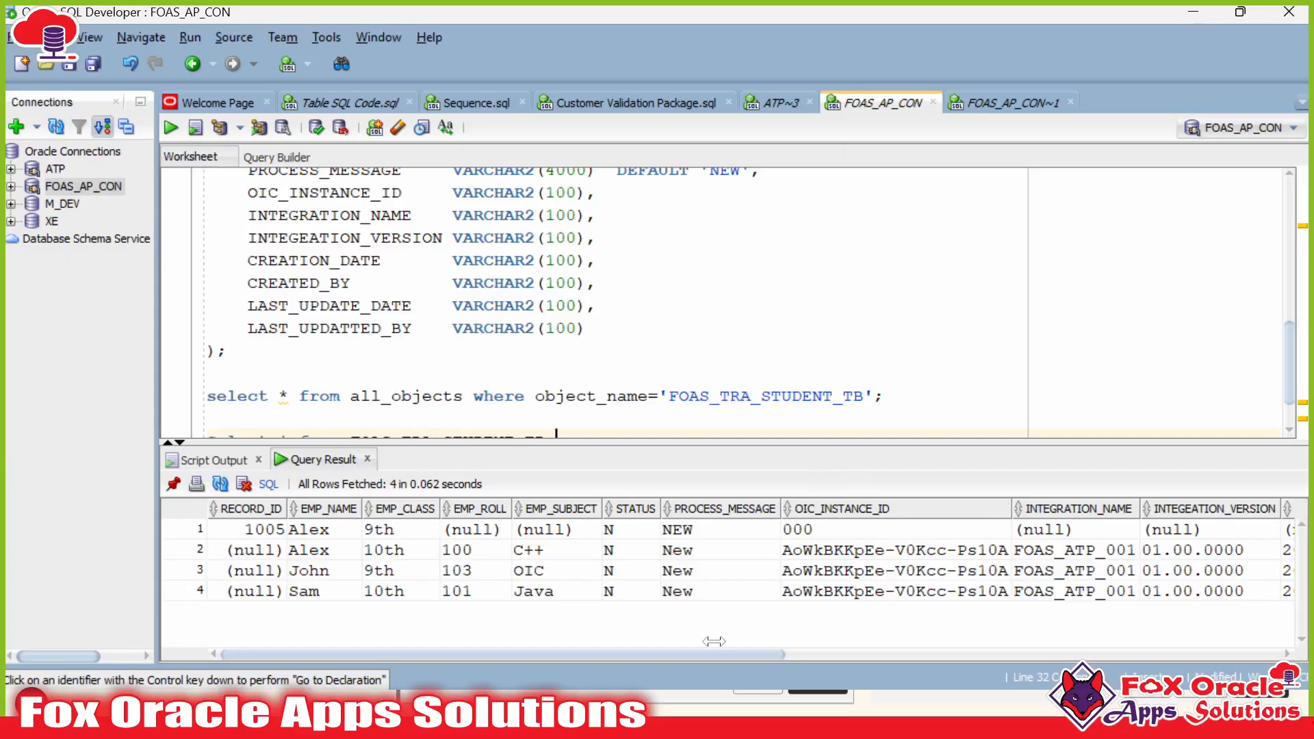
click(691, 553)
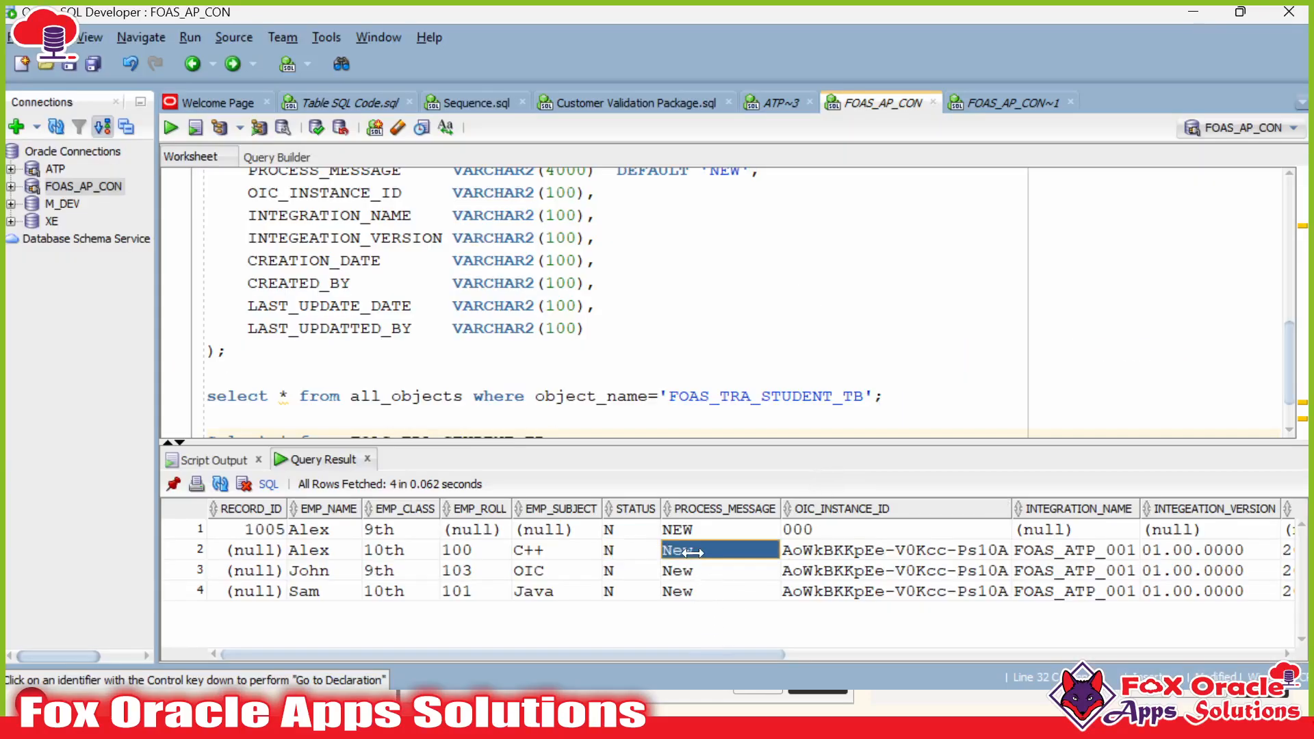
key(alt+Tab)
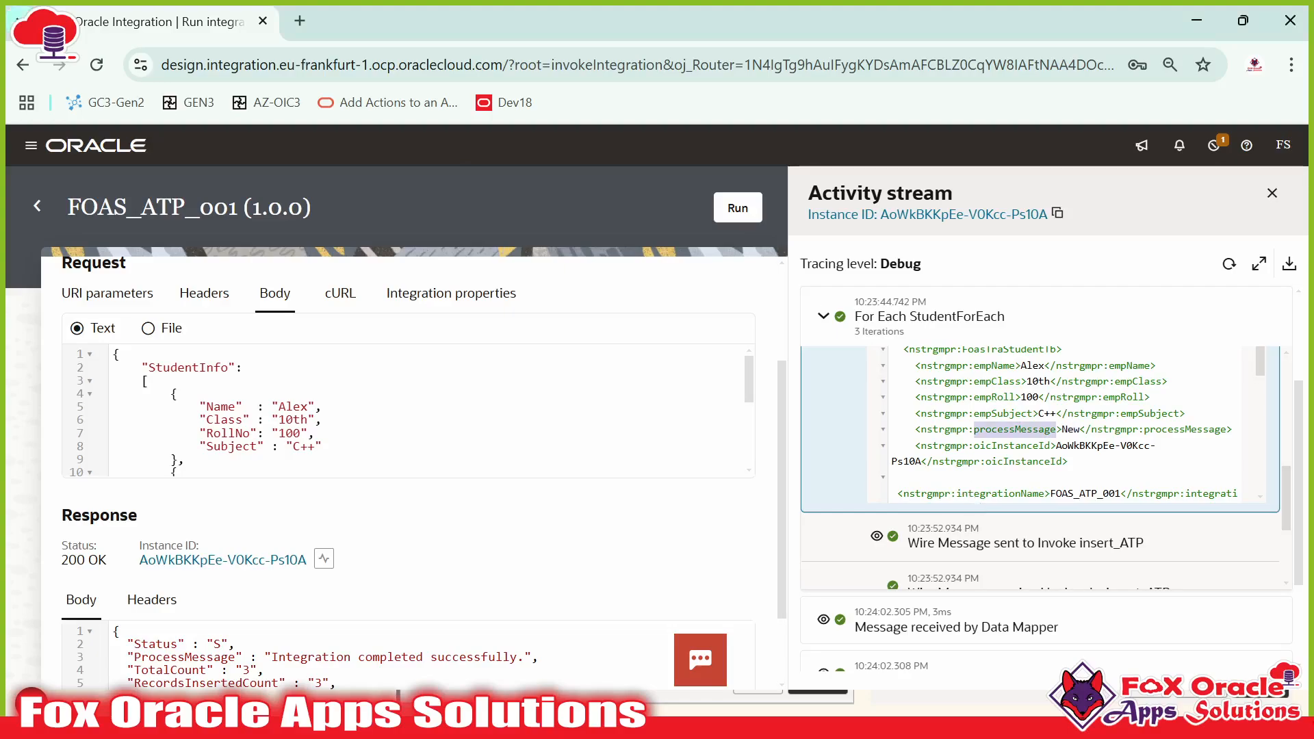
key(alt+Tab)
click(699, 587)
drag(699, 556, 694, 588)
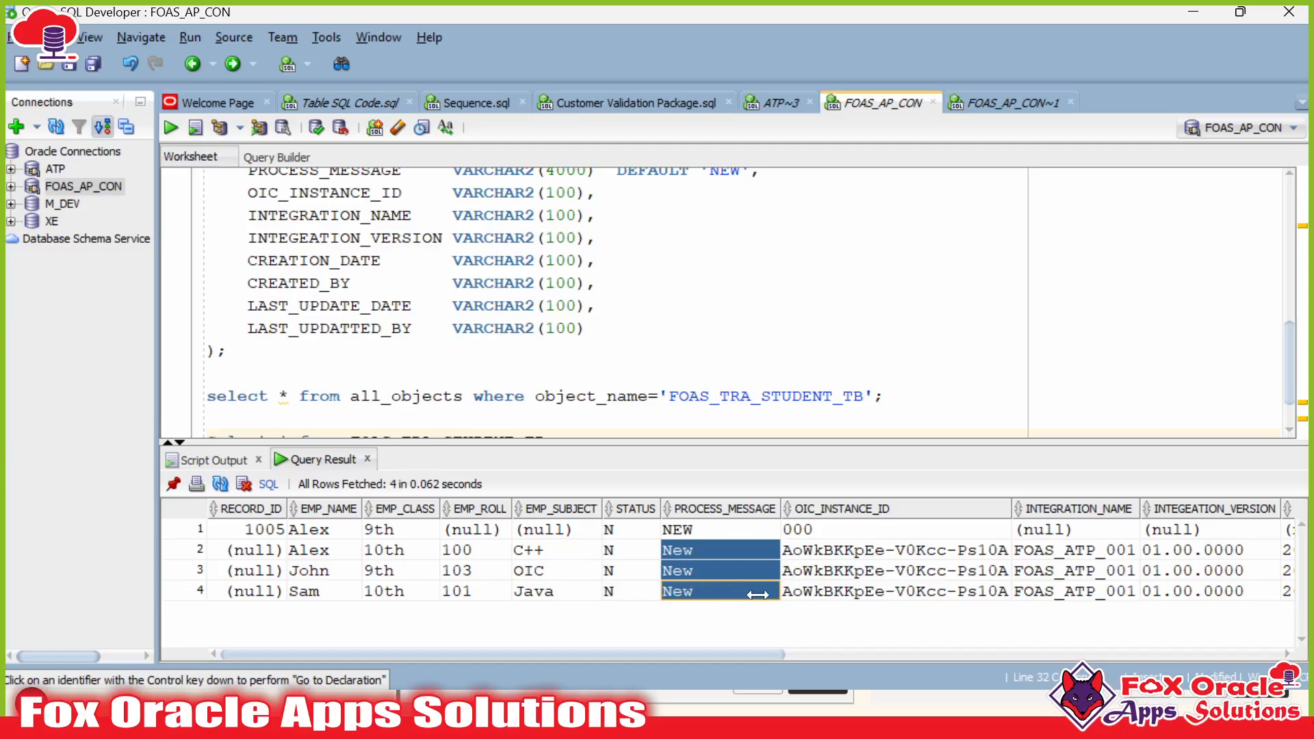
- Rerun the select query on FOAS_TRA_STUDENT_TB and review the student columns of the rows inserted by the integration
click(556, 397)
scroll(557, 396, down, 2)
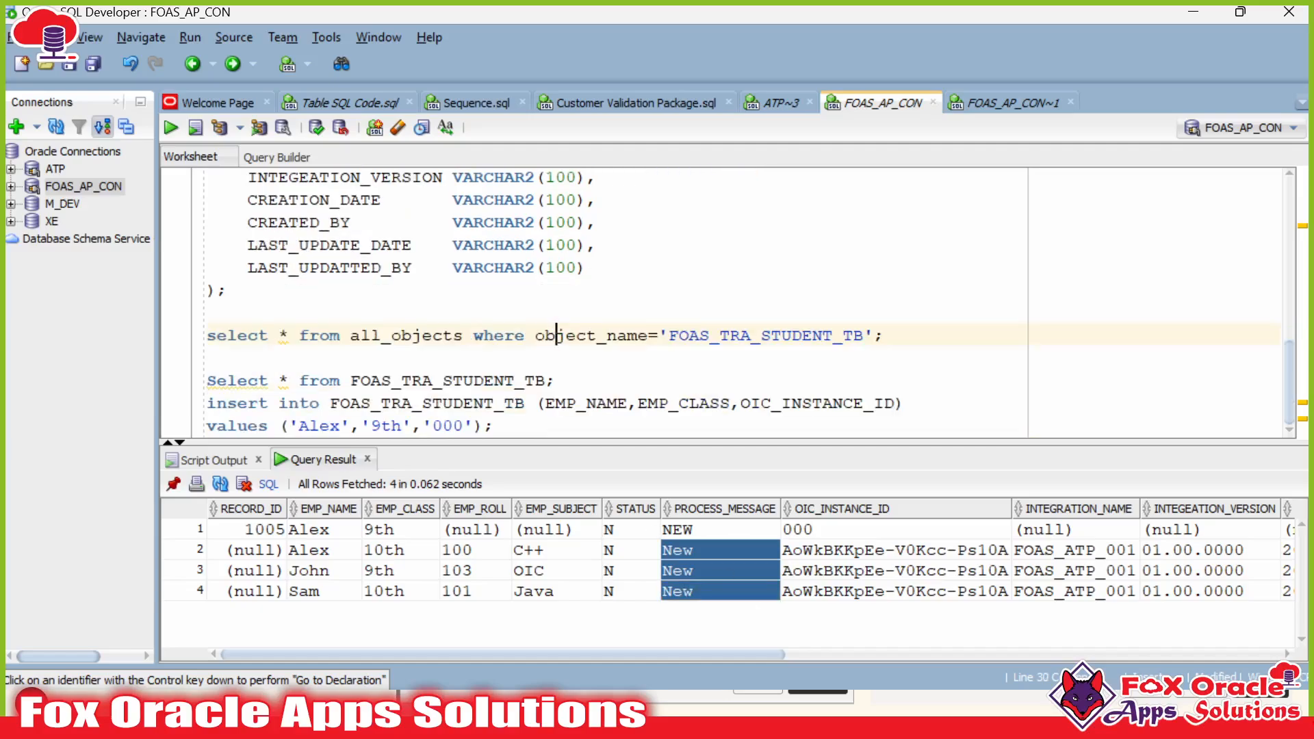
key(ctrl+Return)
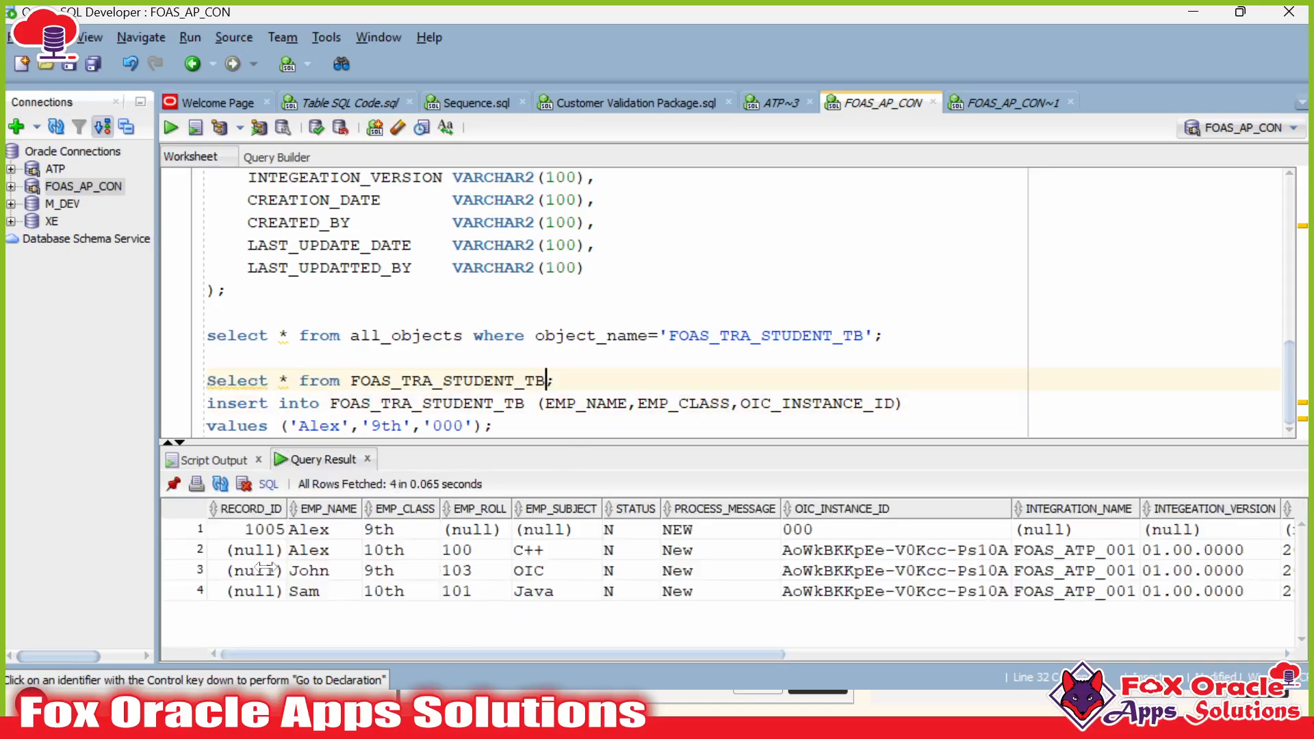
click(331, 555)
drag(331, 556, 840, 615)
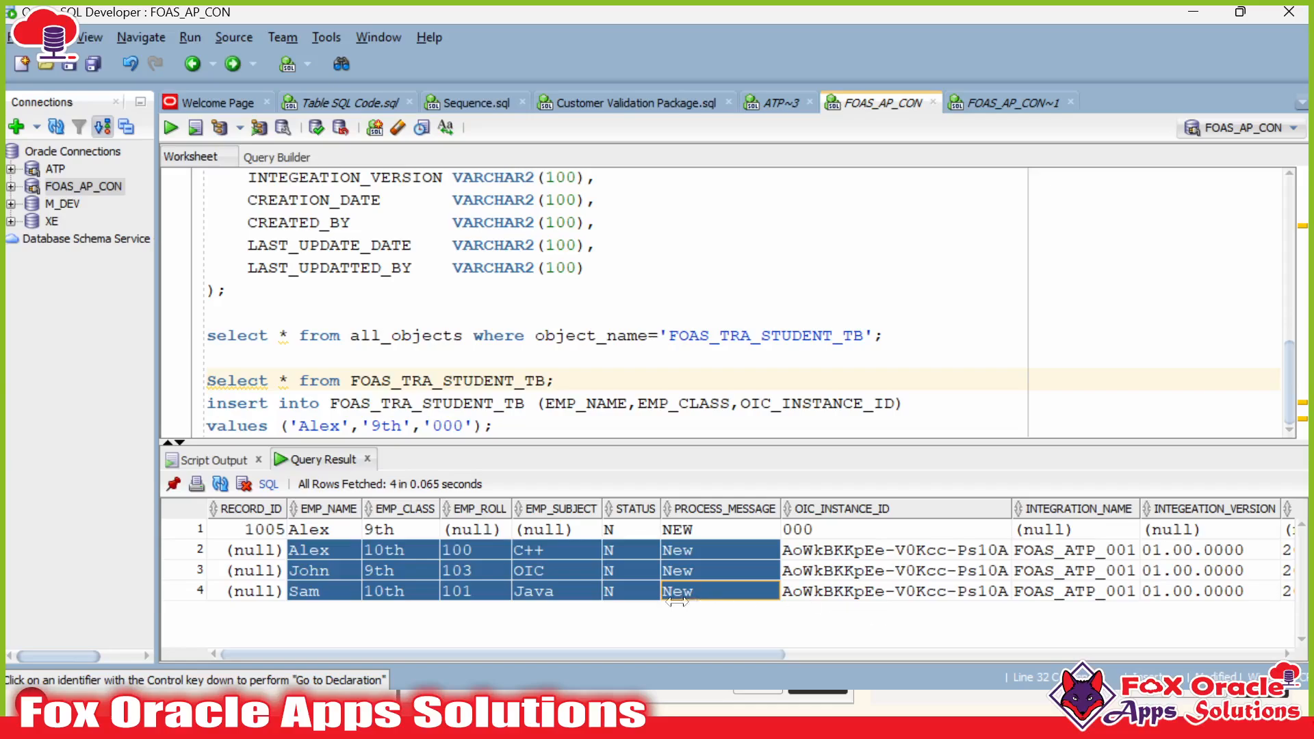
click(470, 600)
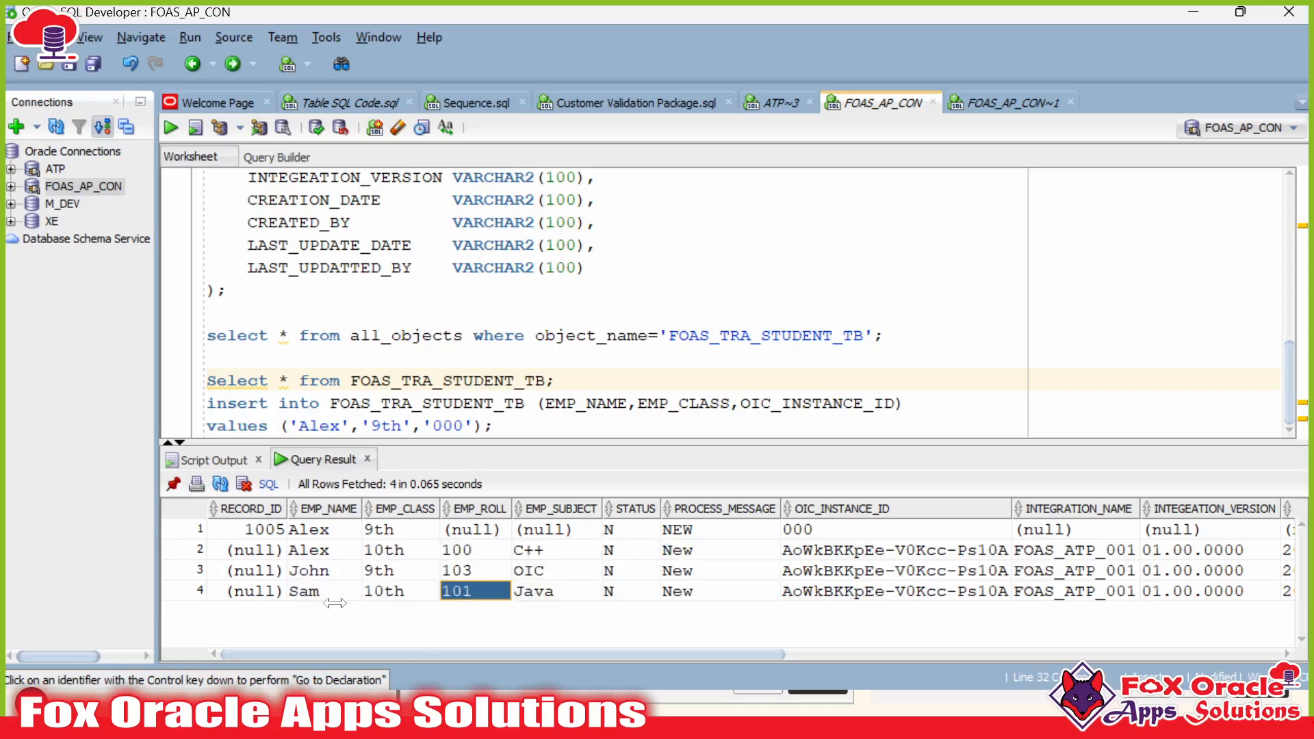
- Check the RECORD_ID values of the inserted rows against the column's sequence default in the CREATE TABLE statement
drag(646, 655, 455, 631)
drag(233, 548, 239, 592)
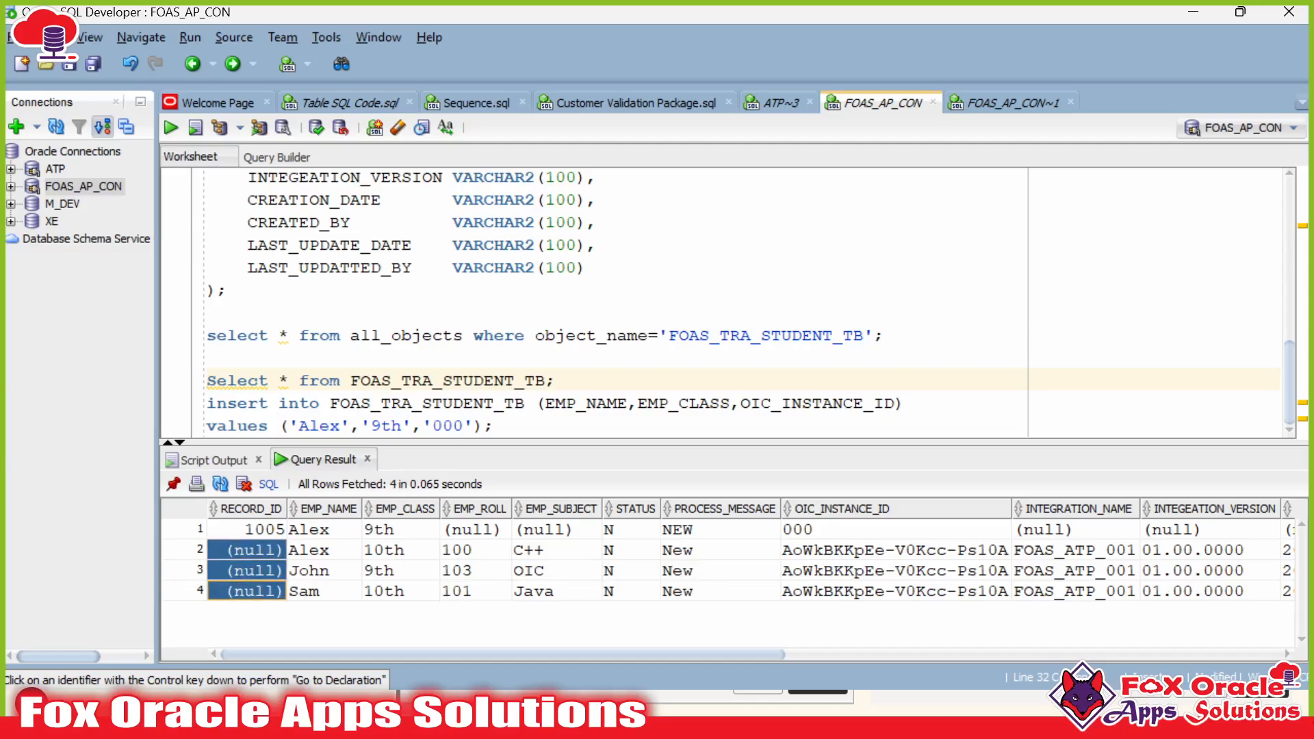
scroll(732, 302, up, 5)
click(454, 290)
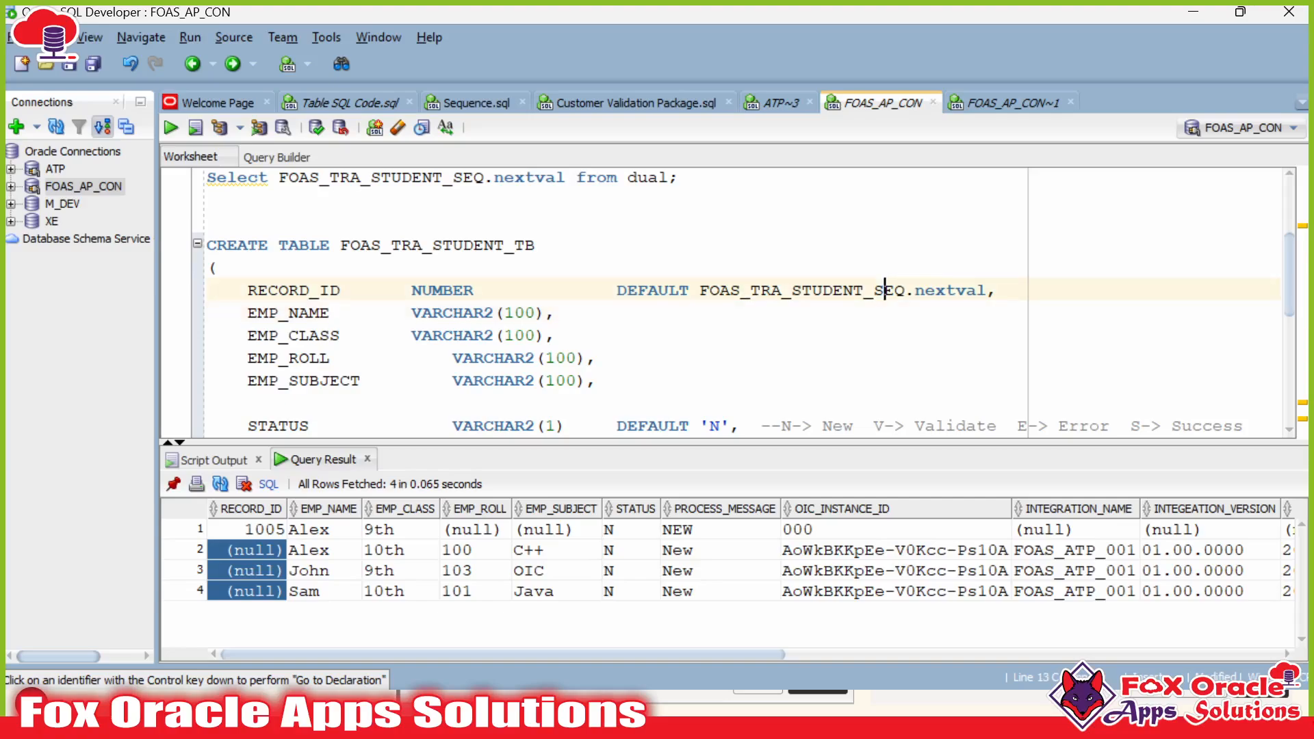
scroll(457, 425, down, 5)
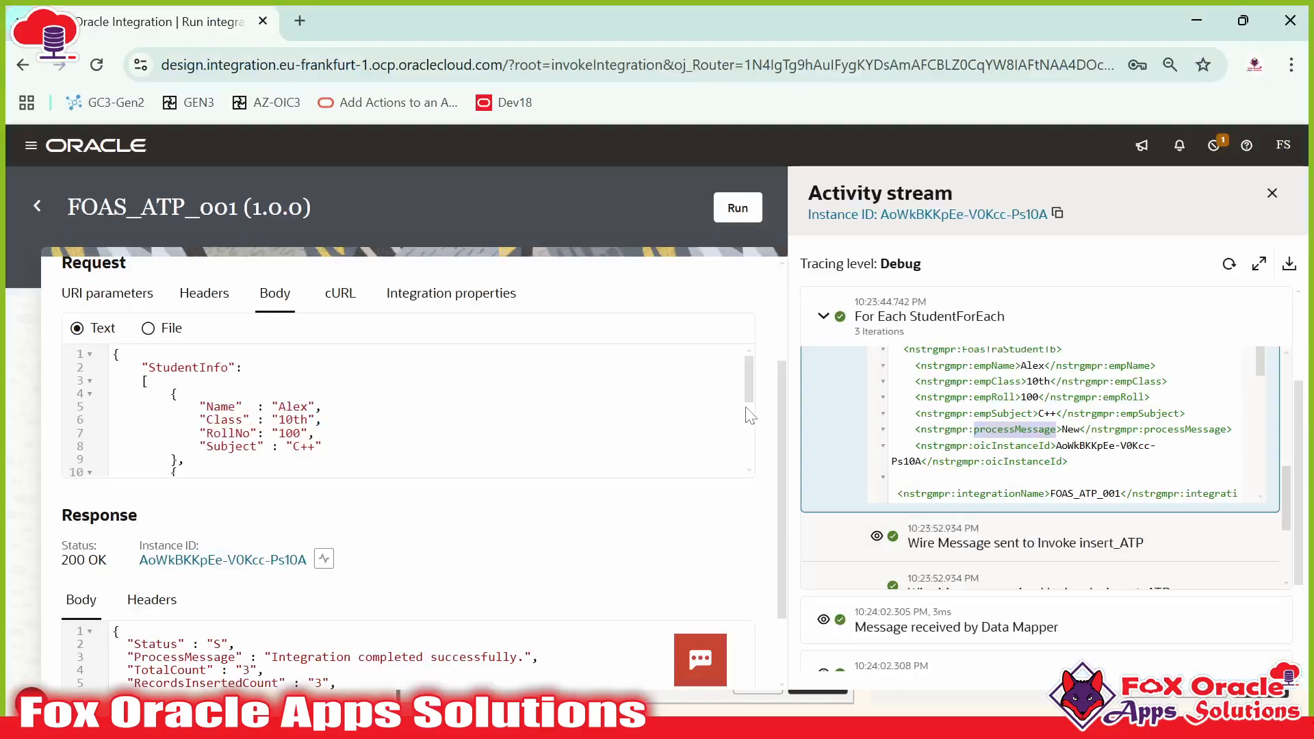
- Return to Oracle Integration, run FOAS_ATP_001 again with the same request body, and recheck the RECORD_ID default in SQL Developer
scroll(517, 348, down, 5)
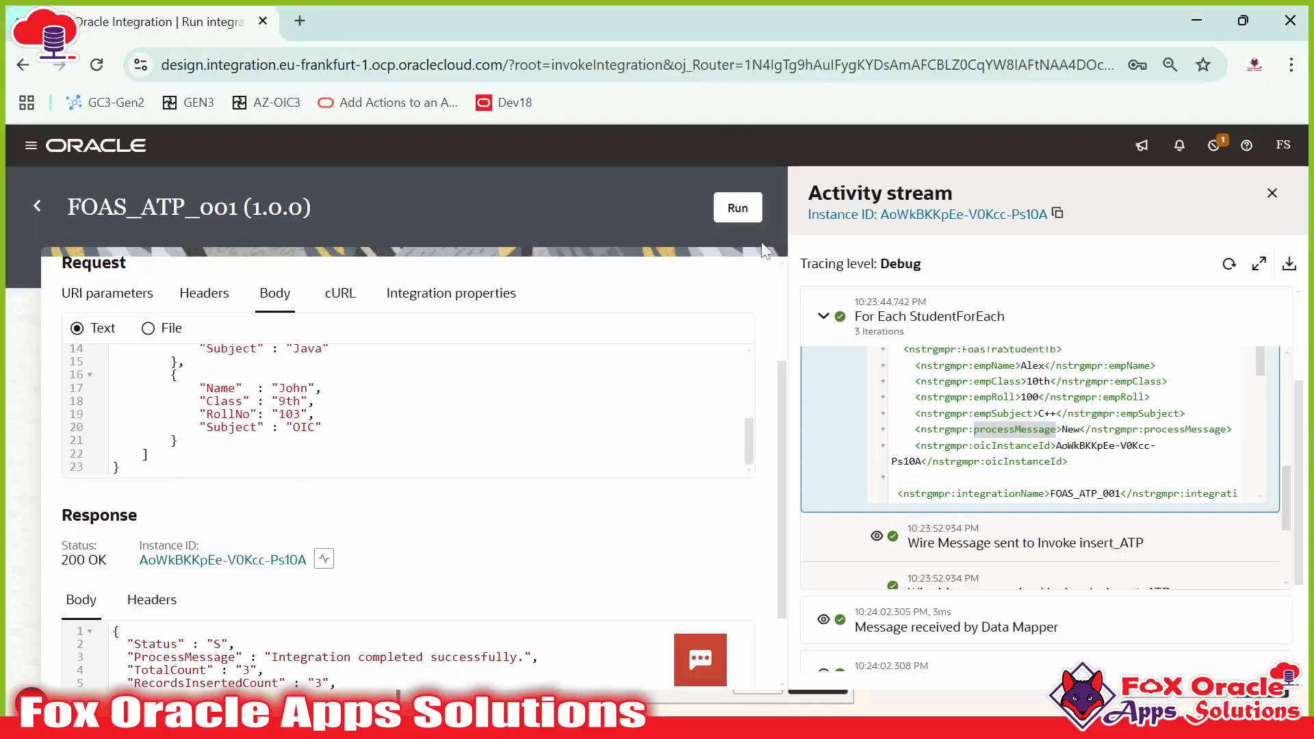
scroll(991, 438, up, 5)
scroll(991, 444, down, 4)
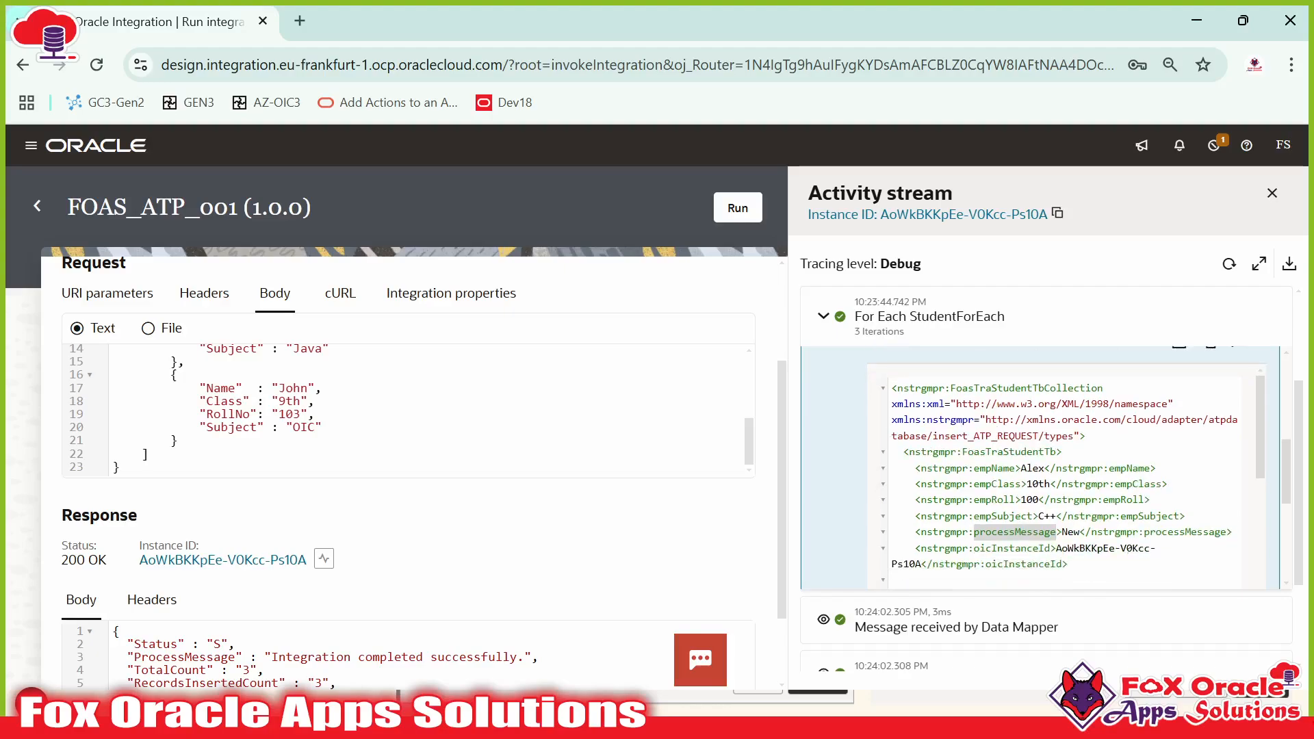
scroll(993, 445, up, 5)
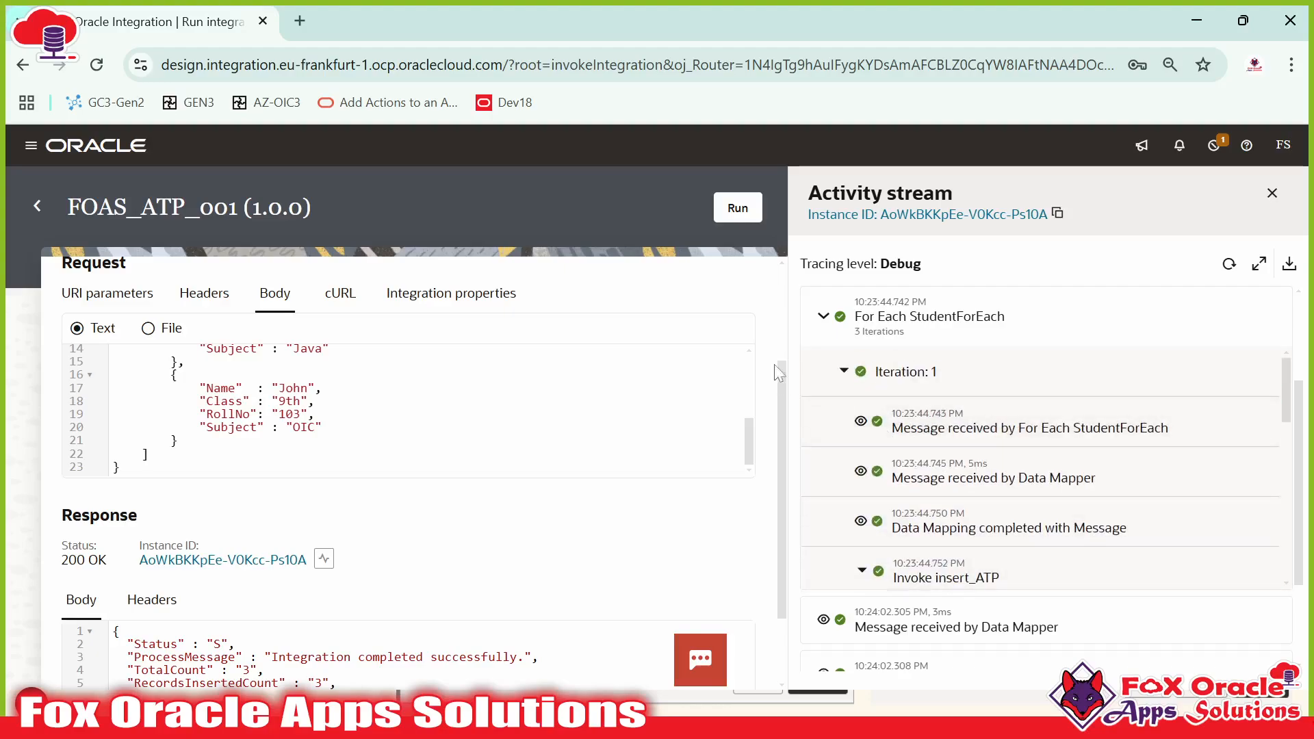
click(744, 221)
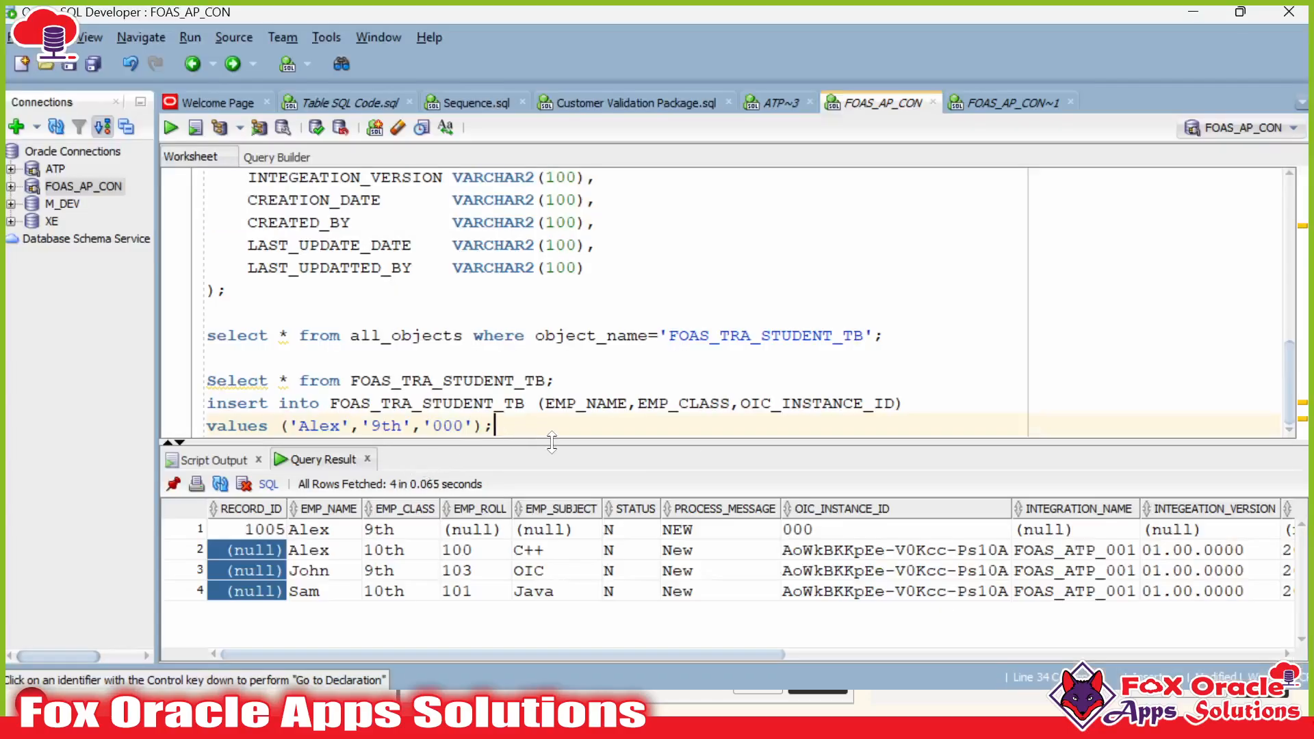
scroll(616, 302, up, 7)
drag(616, 290, 846, 290)
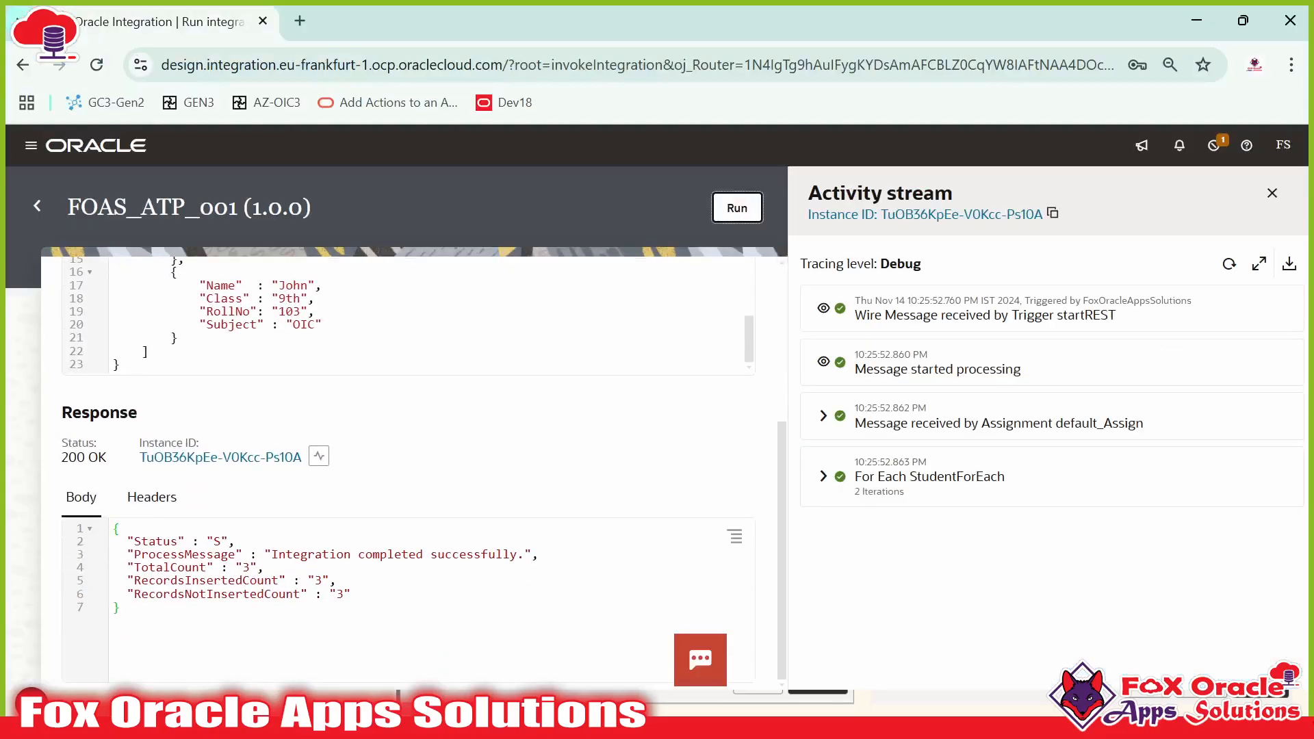
- In Oracle Integration, review the record counts in the new response and refresh the activity stream to check the StudentForEach iterations
drag(263, 567, 433, 628)
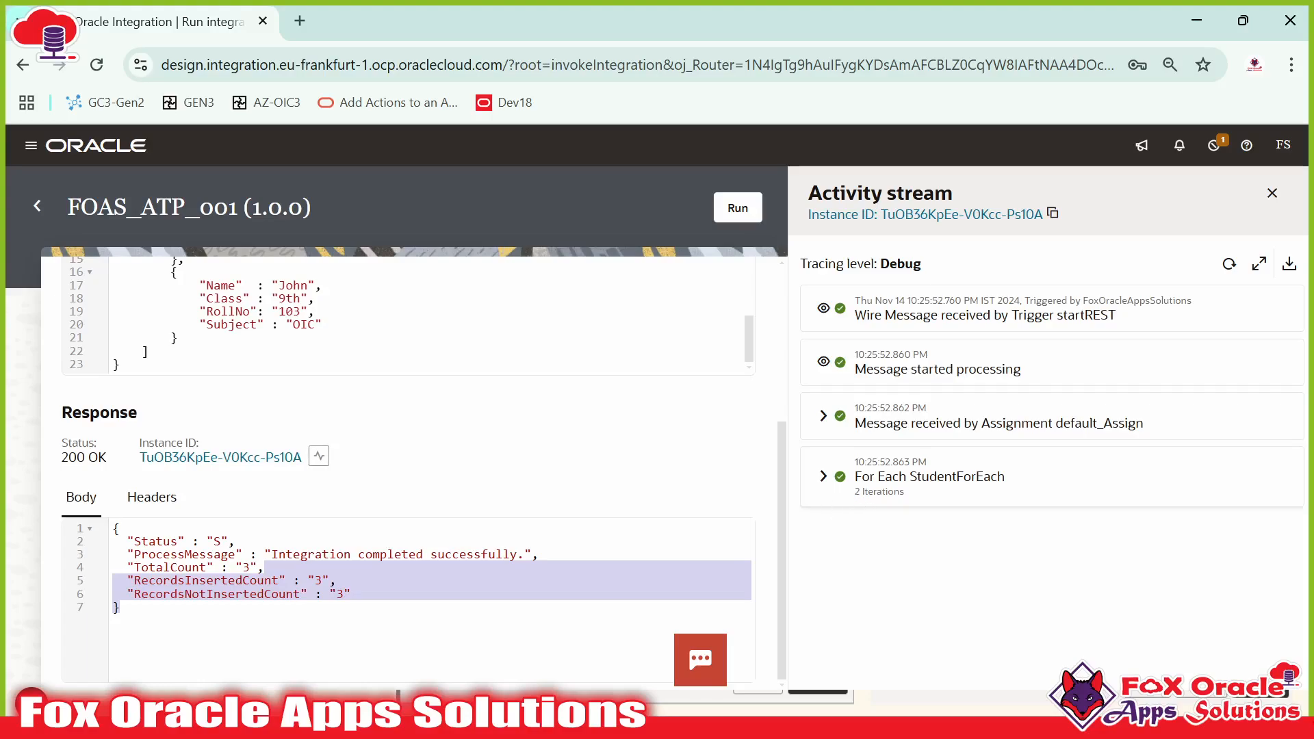
click(1229, 264)
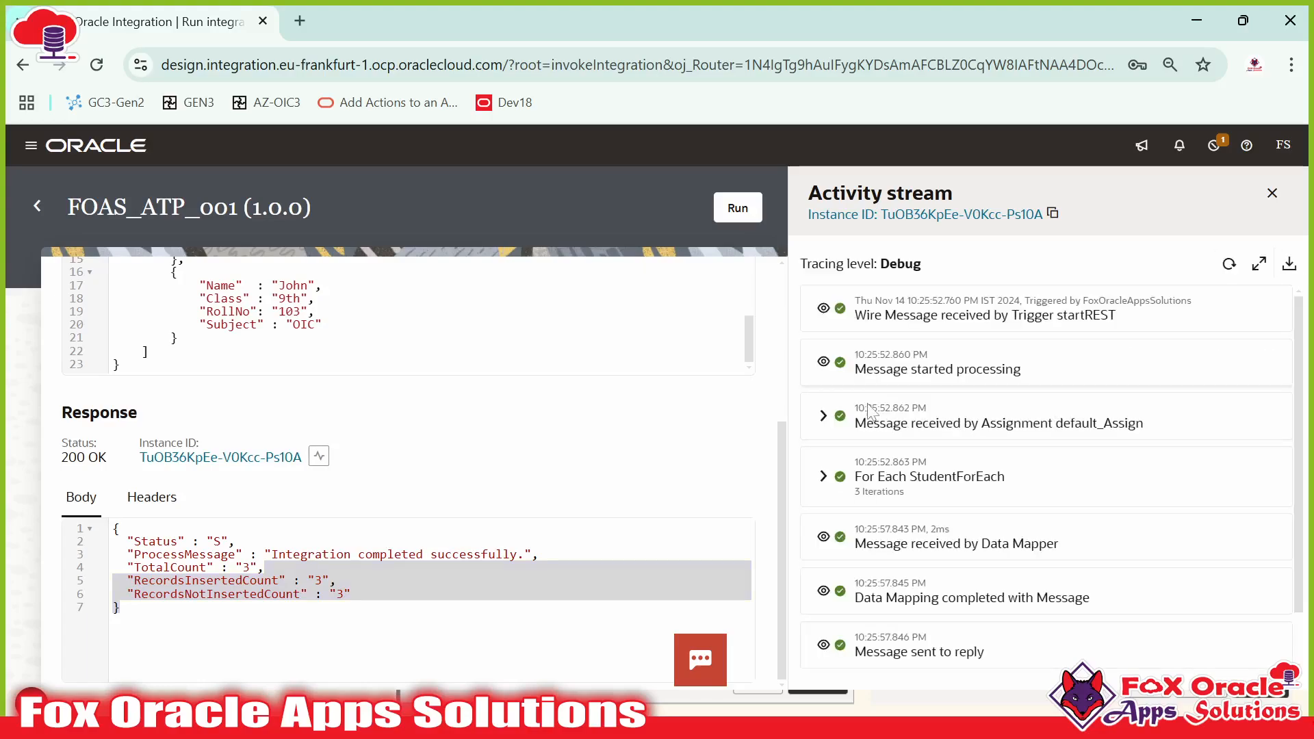
scroll(872, 449, down, 1)
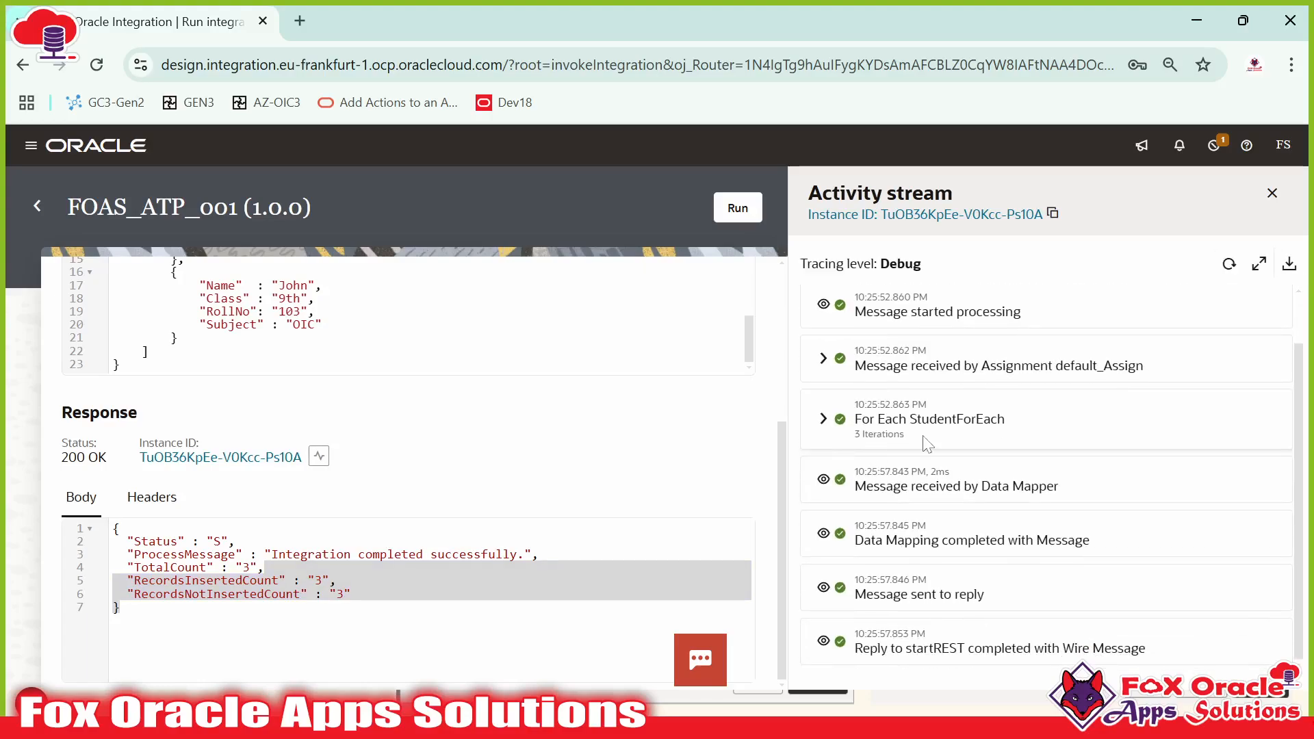
- Switch to SQL Developer, query all rows of FOAS_TRA_STUDENT_TB again, and enlarge the query result area
key(alt+Tab)
scroll(746, 302, down, 5)
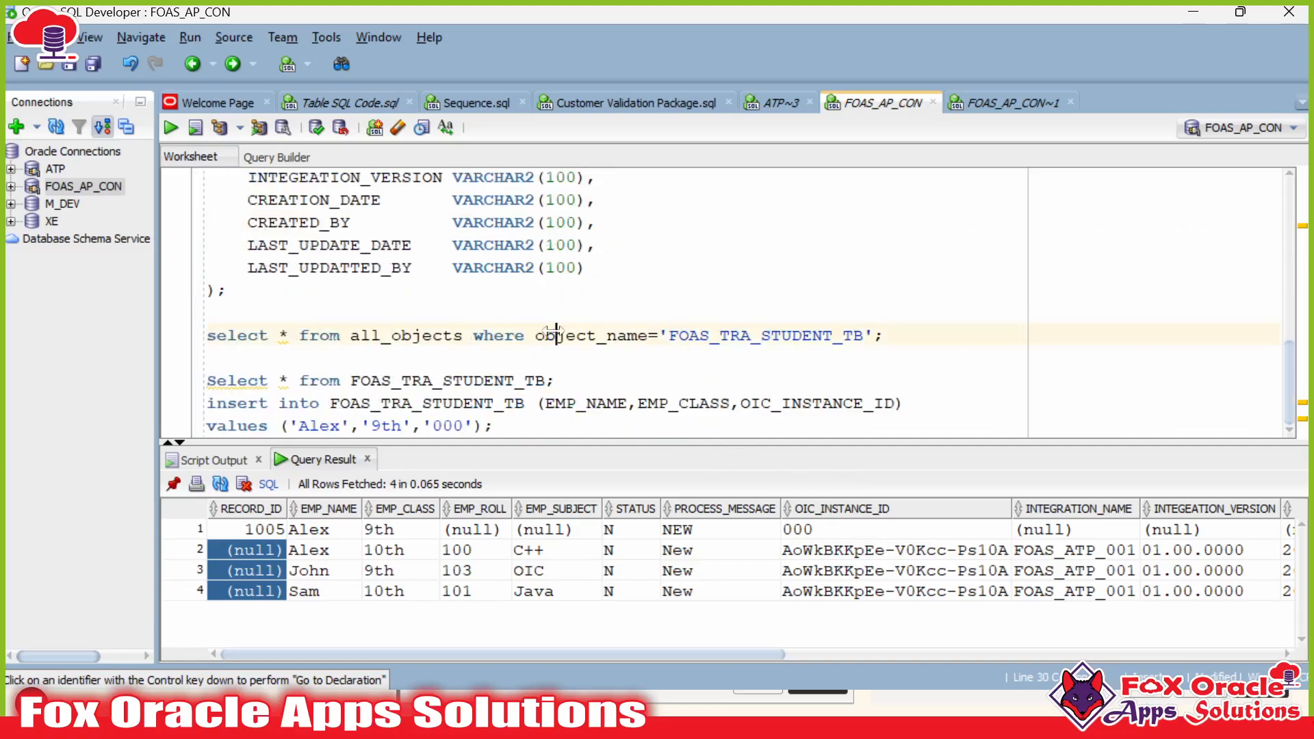
key(ctrl+Return)
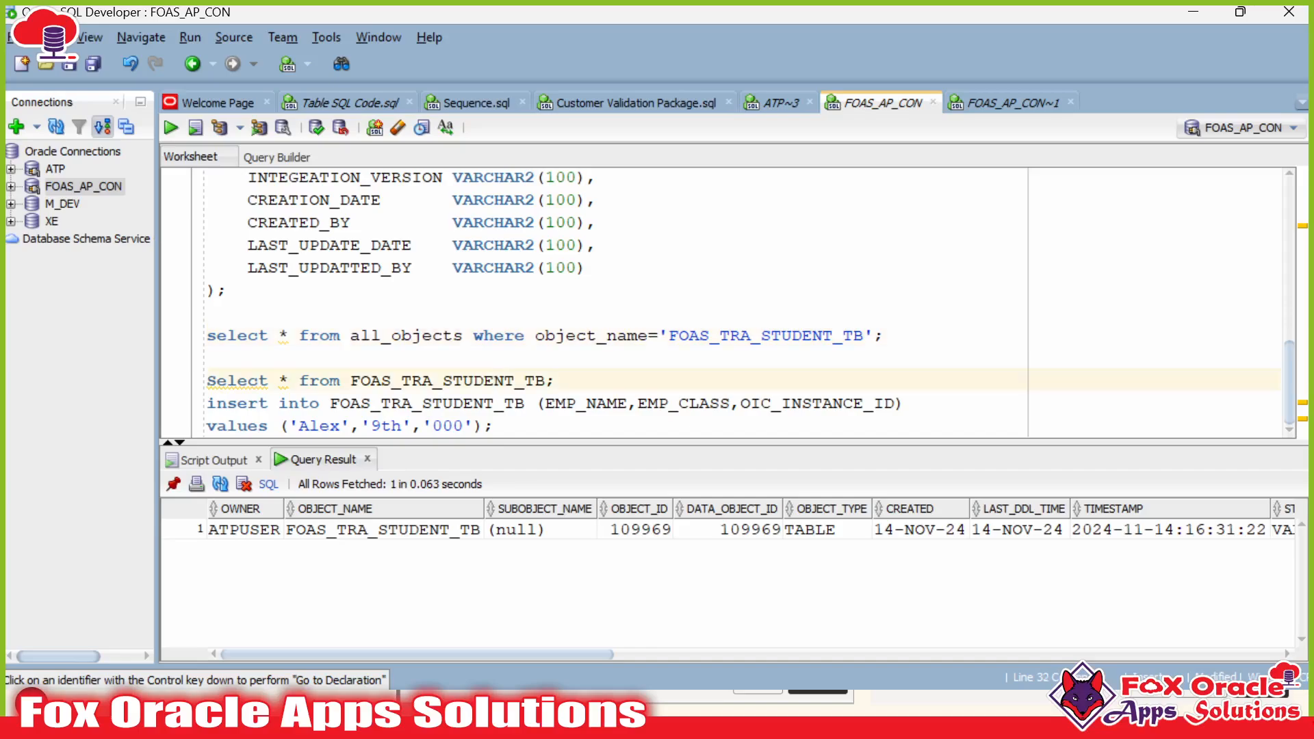
key(ctrl+Return)
drag(512, 451, 558, 321)
- Review the EMP_NAME, RECORD_ID and other student columns in the refreshed query result
drag(318, 468, 316, 531)
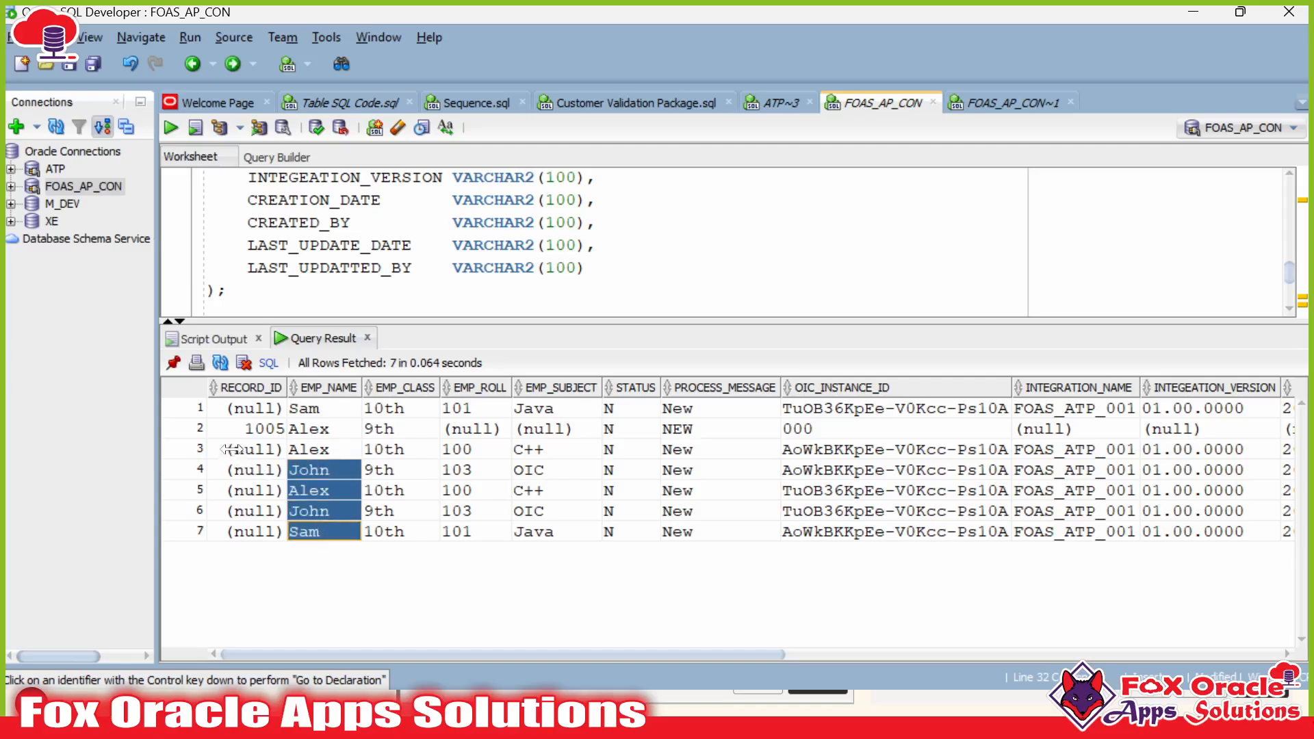
drag(244, 411, 253, 531)
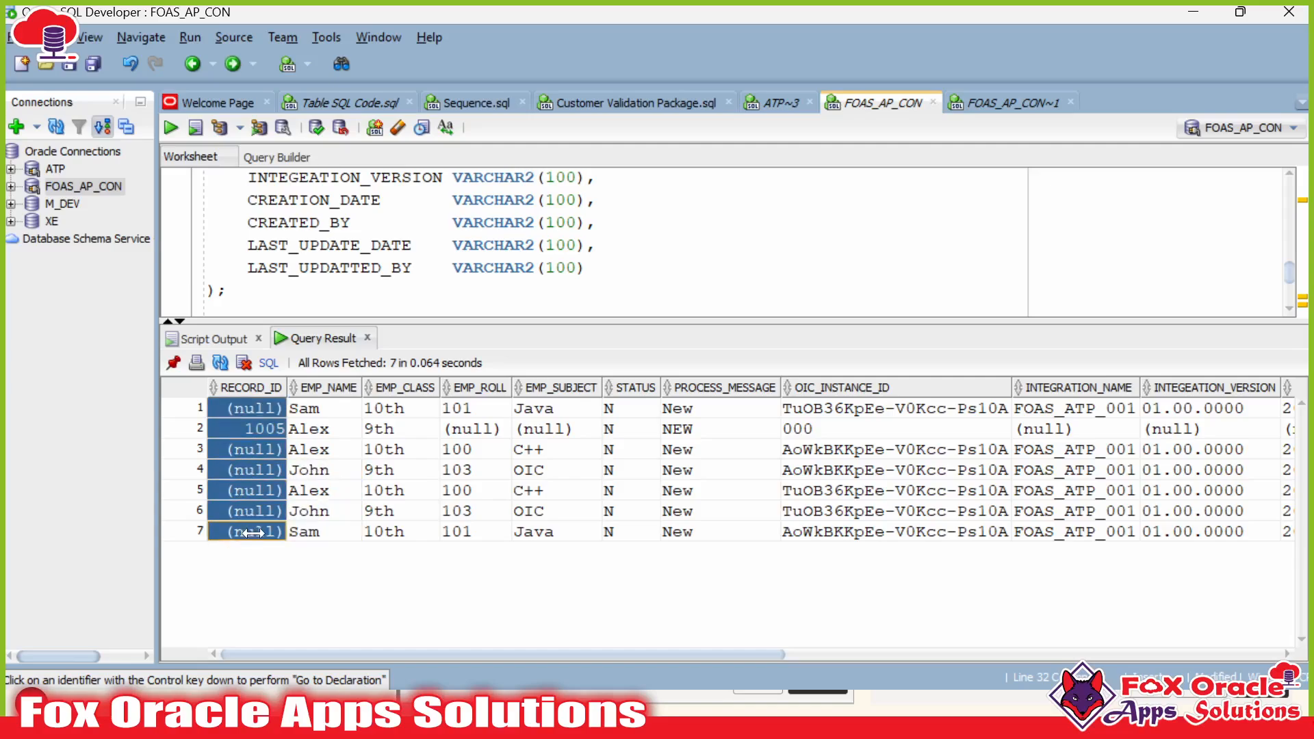
click(253, 531)
drag(357, 457, 627, 538)
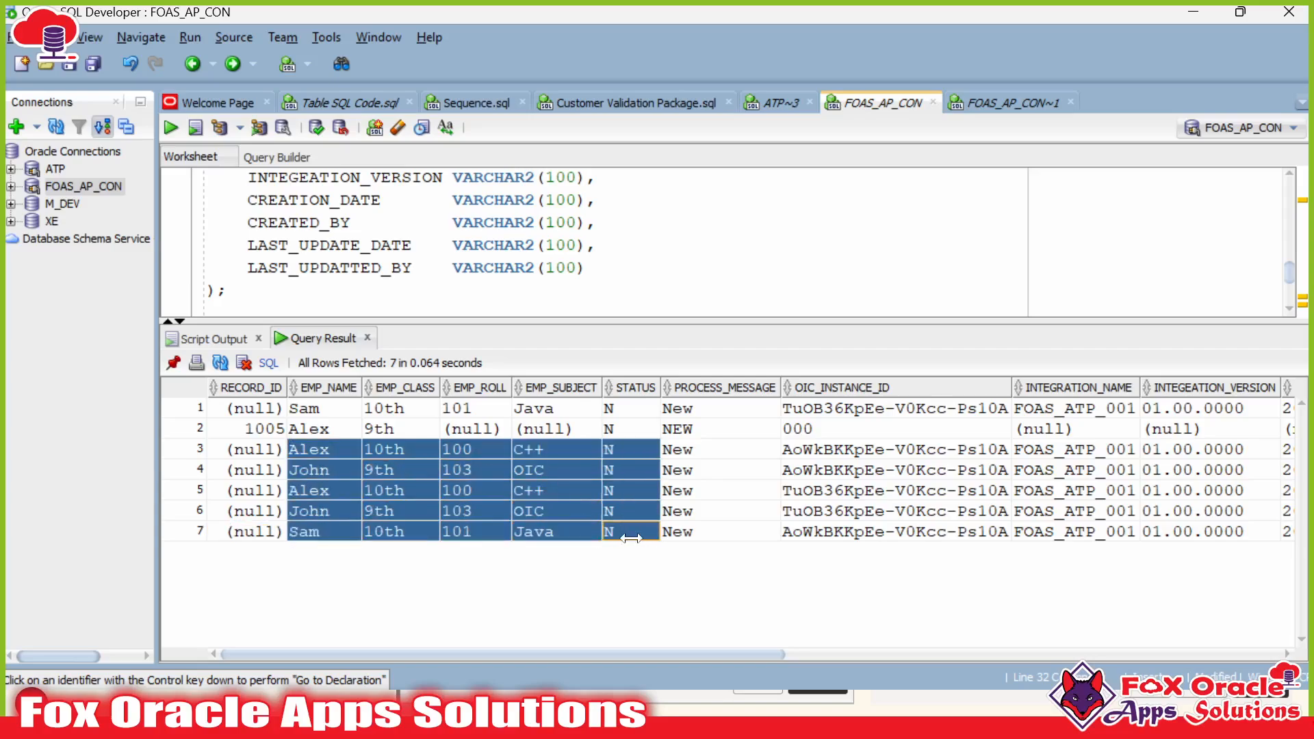
- Widen the OIC_INSTANCE_ID column and compare the instance IDs of the rows from the two integration runs
click(870, 473)
click(863, 385)
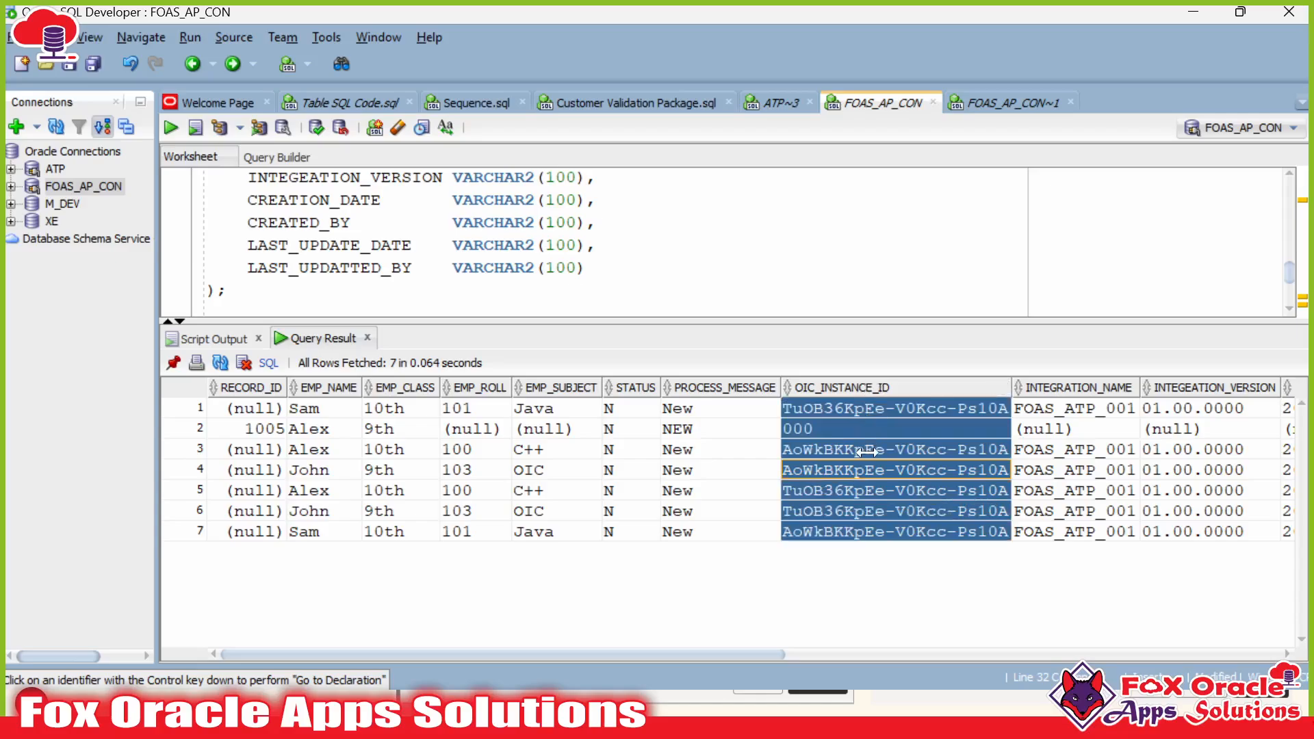
click(878, 452)
drag(1013, 383, 1056, 380)
click(927, 490)
click(870, 450)
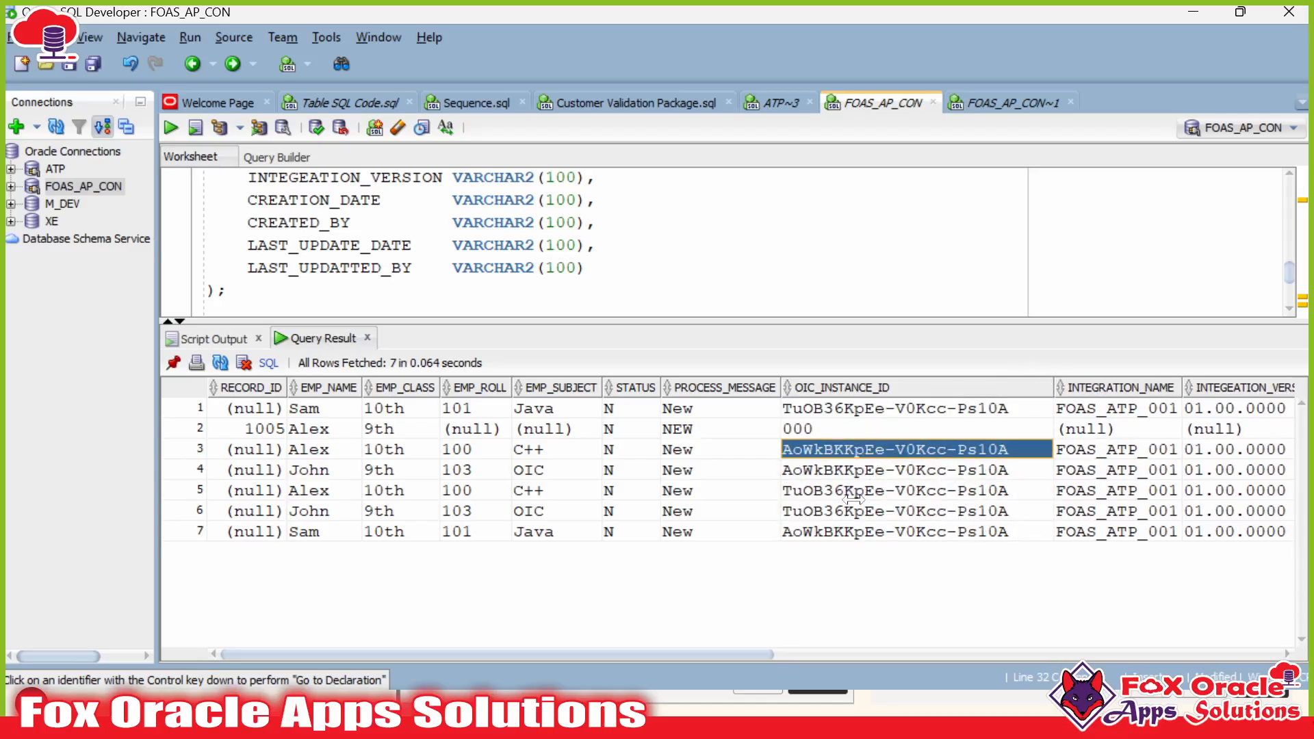
click(856, 510)
- Copy the latest run's instance ID from the activity stream and compare it with the OIC_INSTANCE_ID values in SQL Developer
key(alt+Tab)
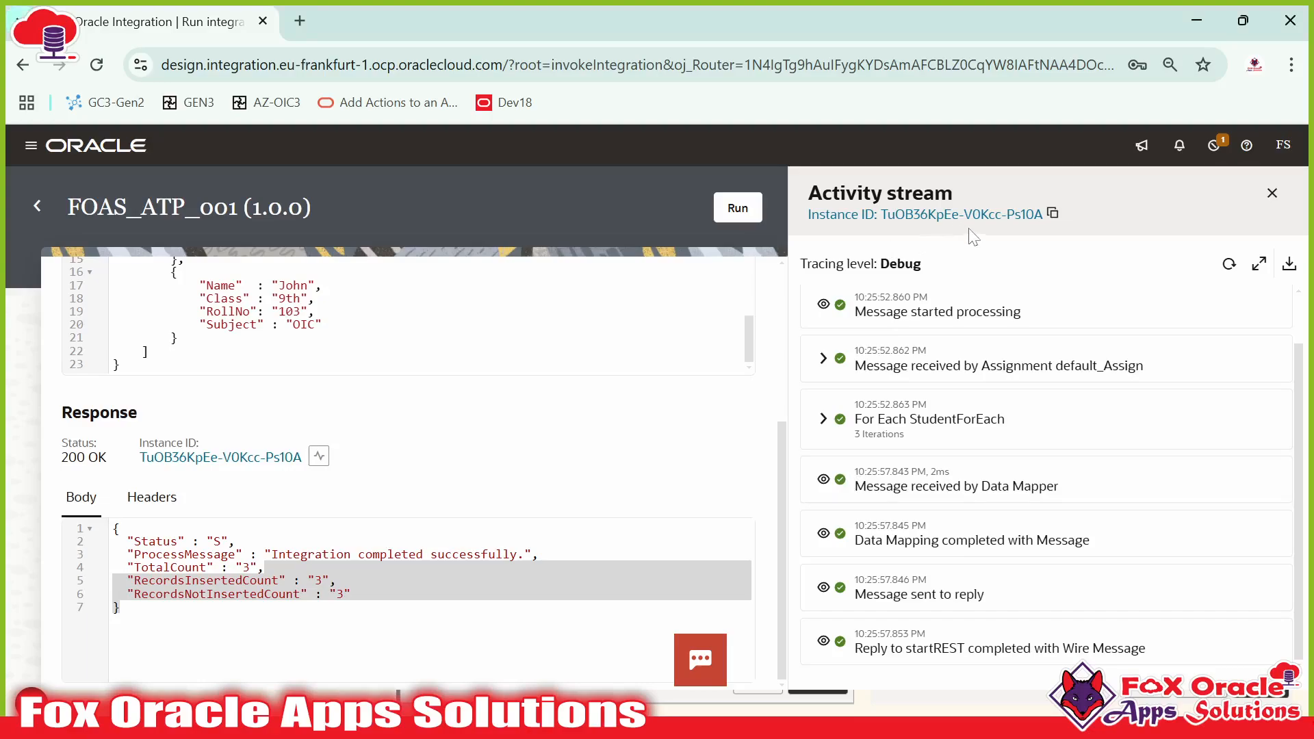
click(1053, 213)
key(alt+Tab)
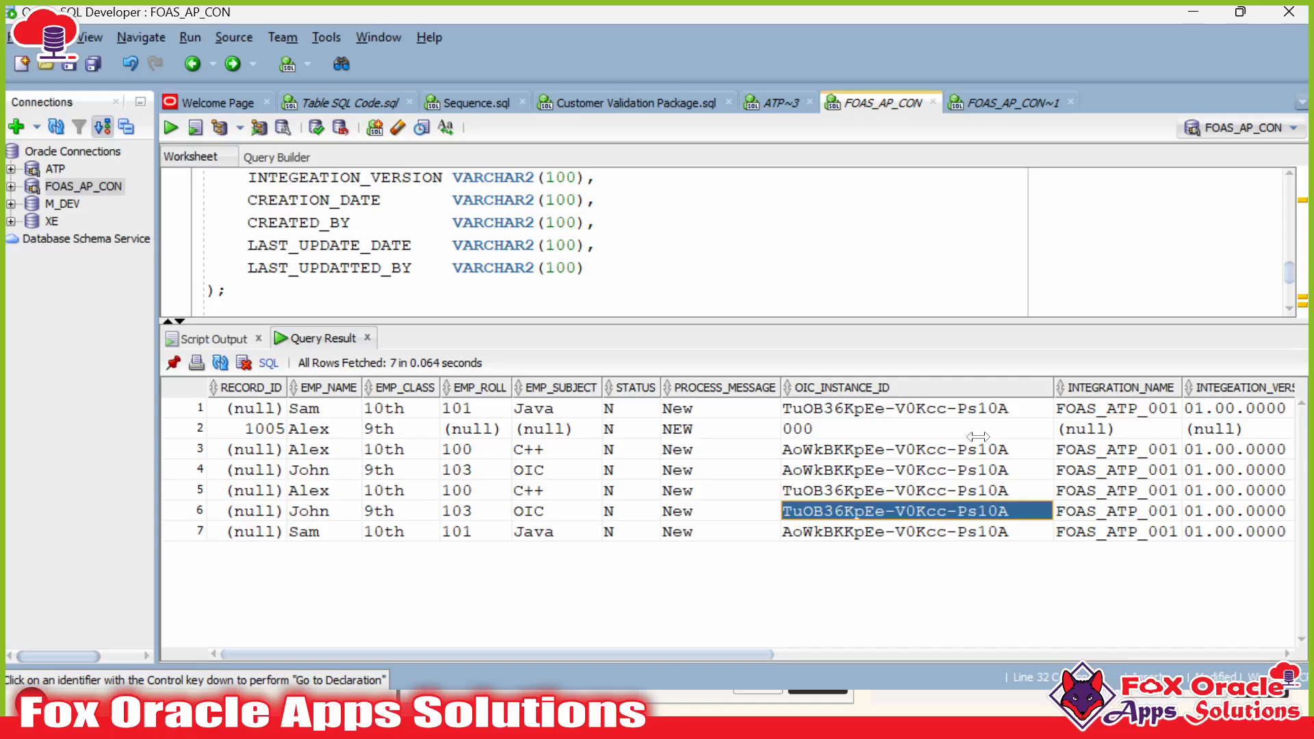
click(985, 490)
click(974, 532)
click(989, 471)
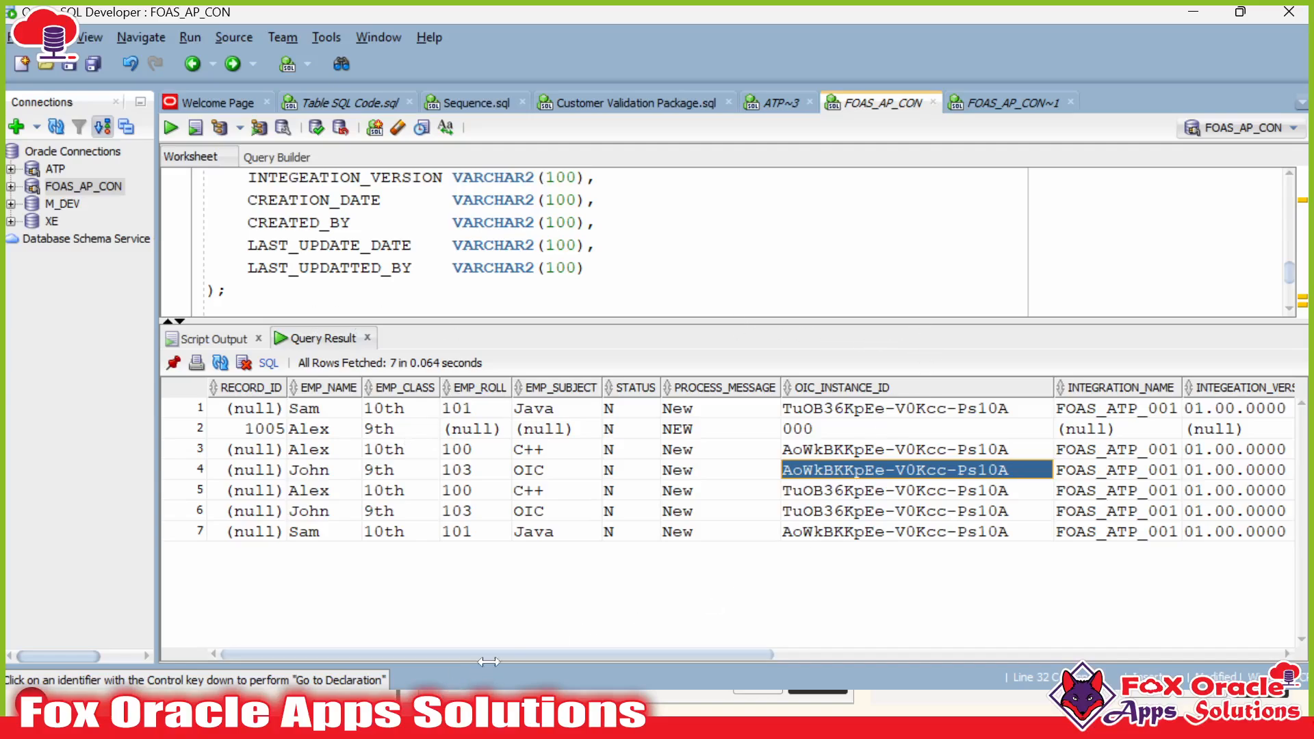
- Review the INTEGRATION_NAME, INTEGEATION_VERSION and CREATION_DATE values of the inserted rows in the query result
drag(488, 662, 723, 658)
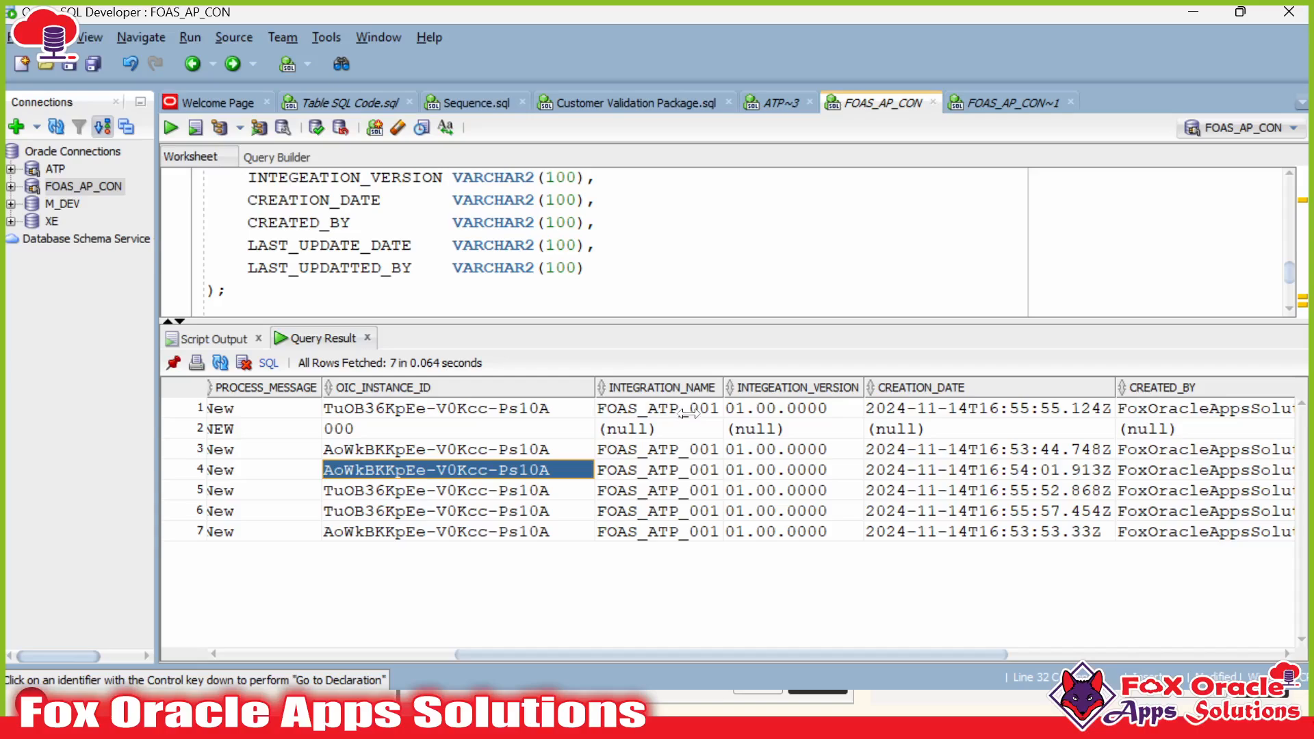
drag(688, 415, 683, 522)
drag(780, 409, 784, 527)
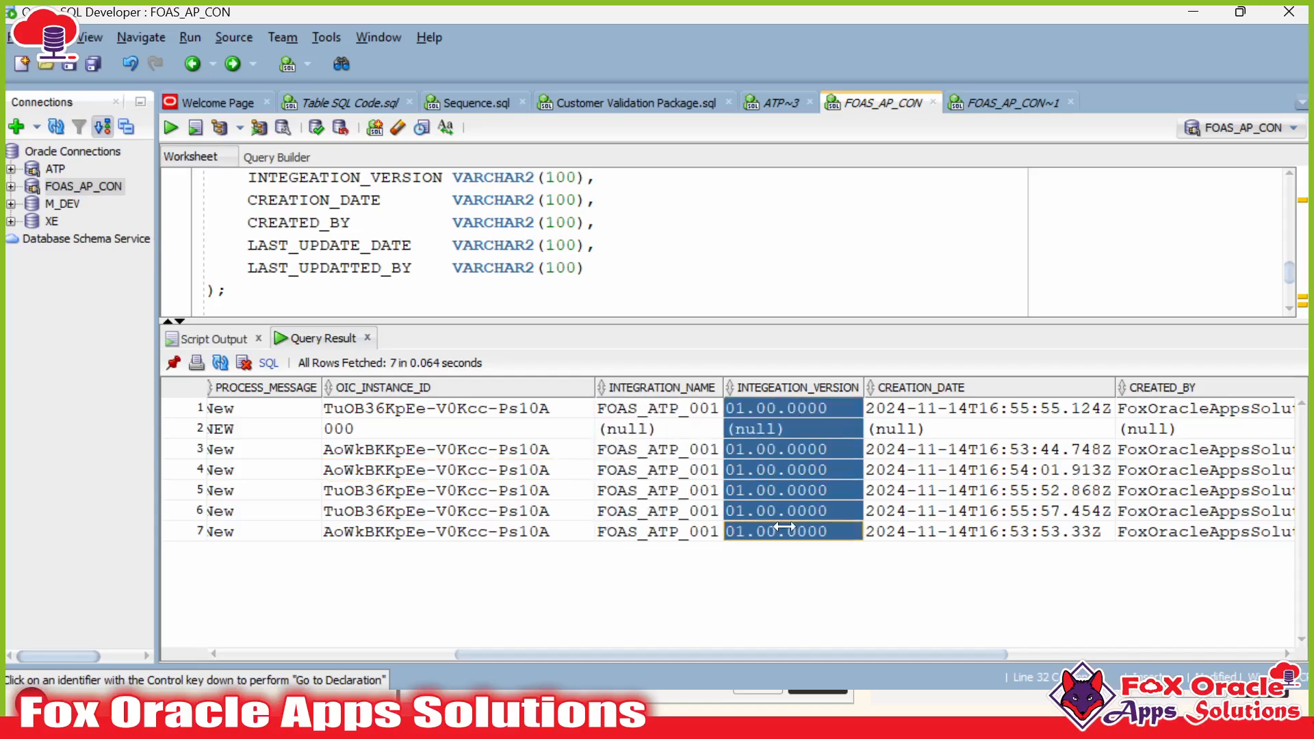
click(969, 408)
drag(969, 408, 969, 540)
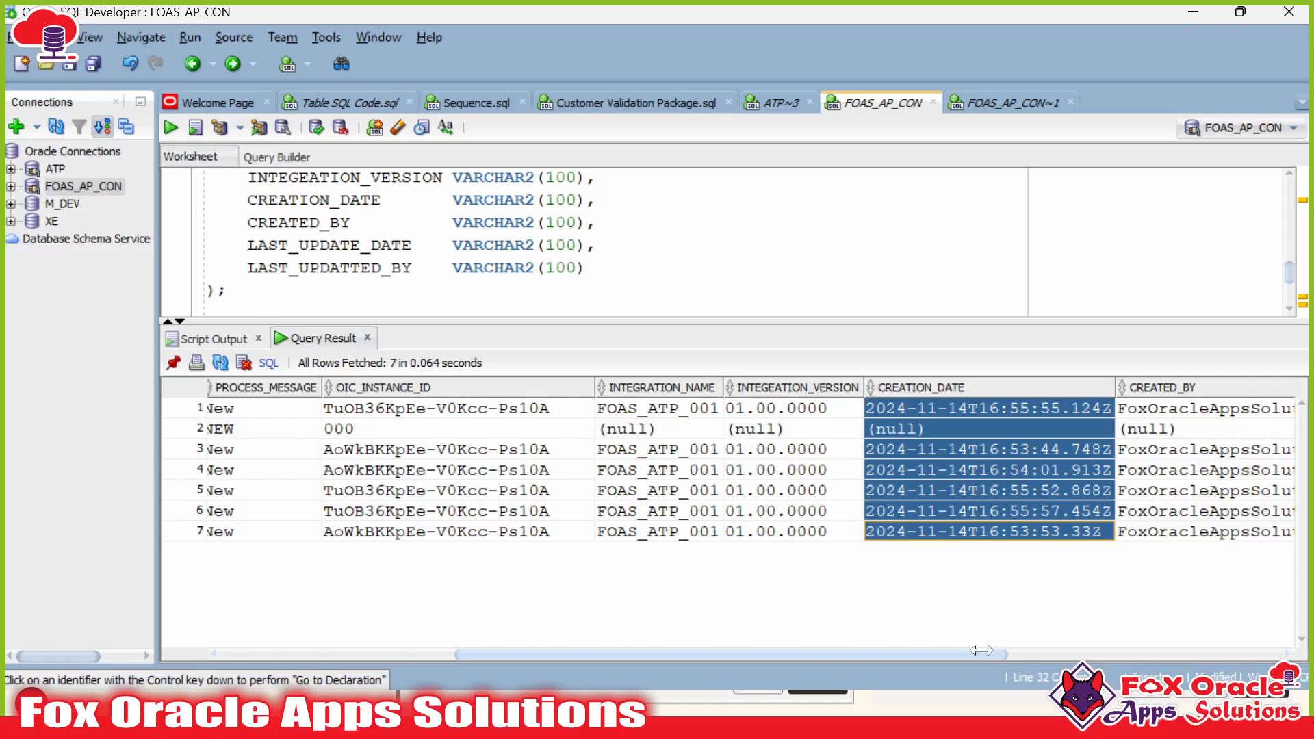
click(1004, 510)
drag(1006, 455, 1015, 496)
click(1022, 514)
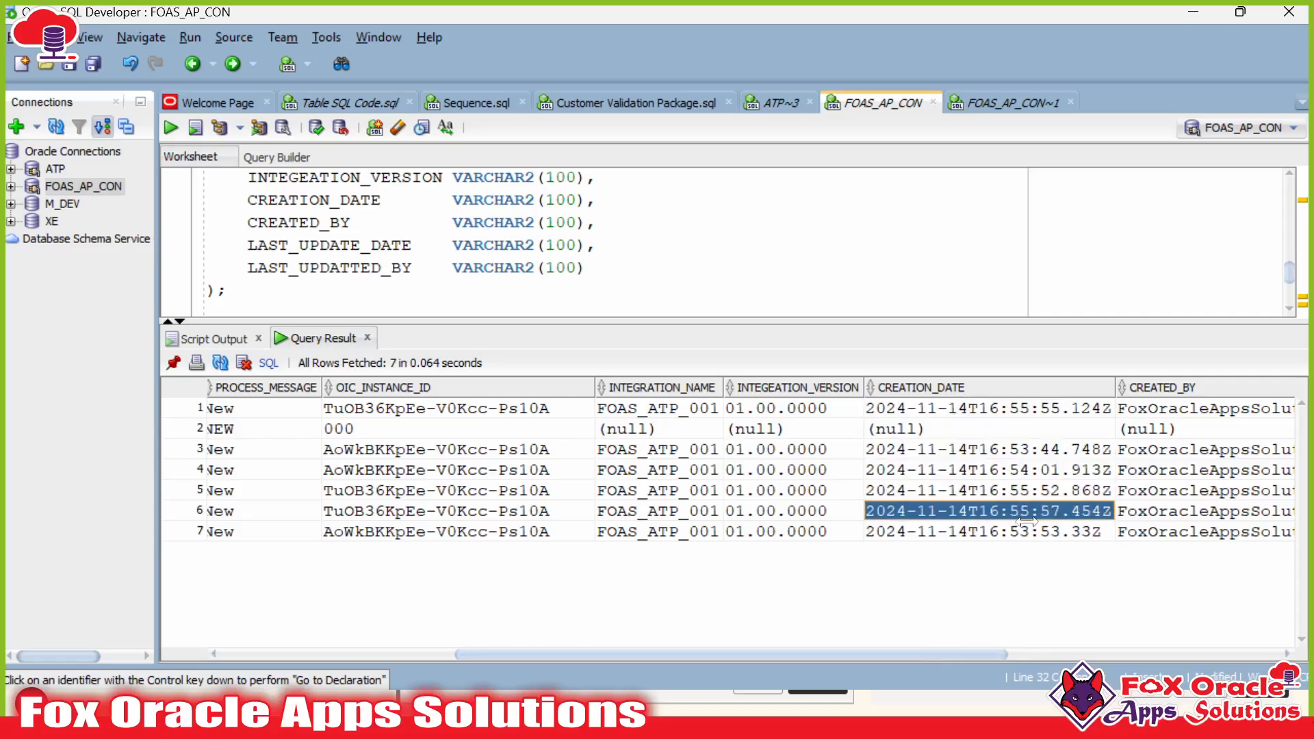
- Compare the CREATION_DATE timestamps of the inserted rows and review their CREATED_BY values in the query result
click(1061, 472)
click(1063, 450)
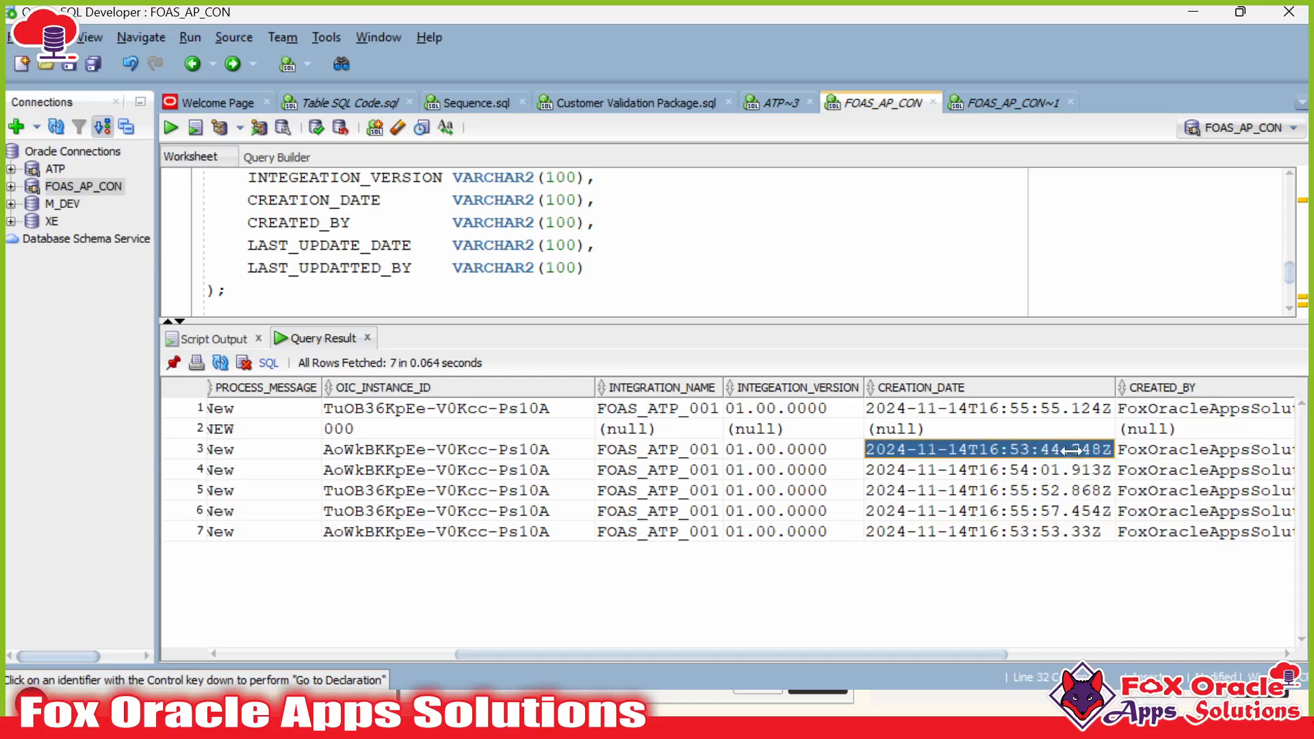
click(1086, 472)
click(1080, 530)
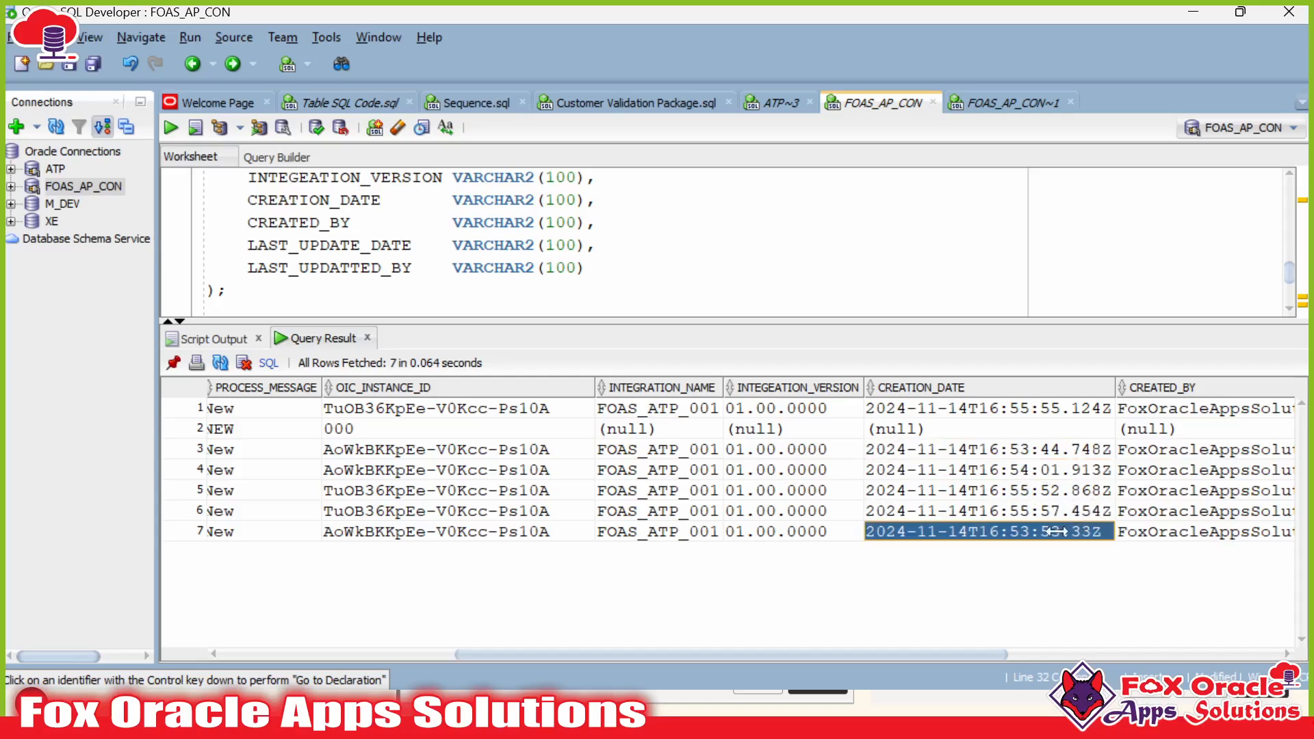
drag(964, 657, 1120, 657)
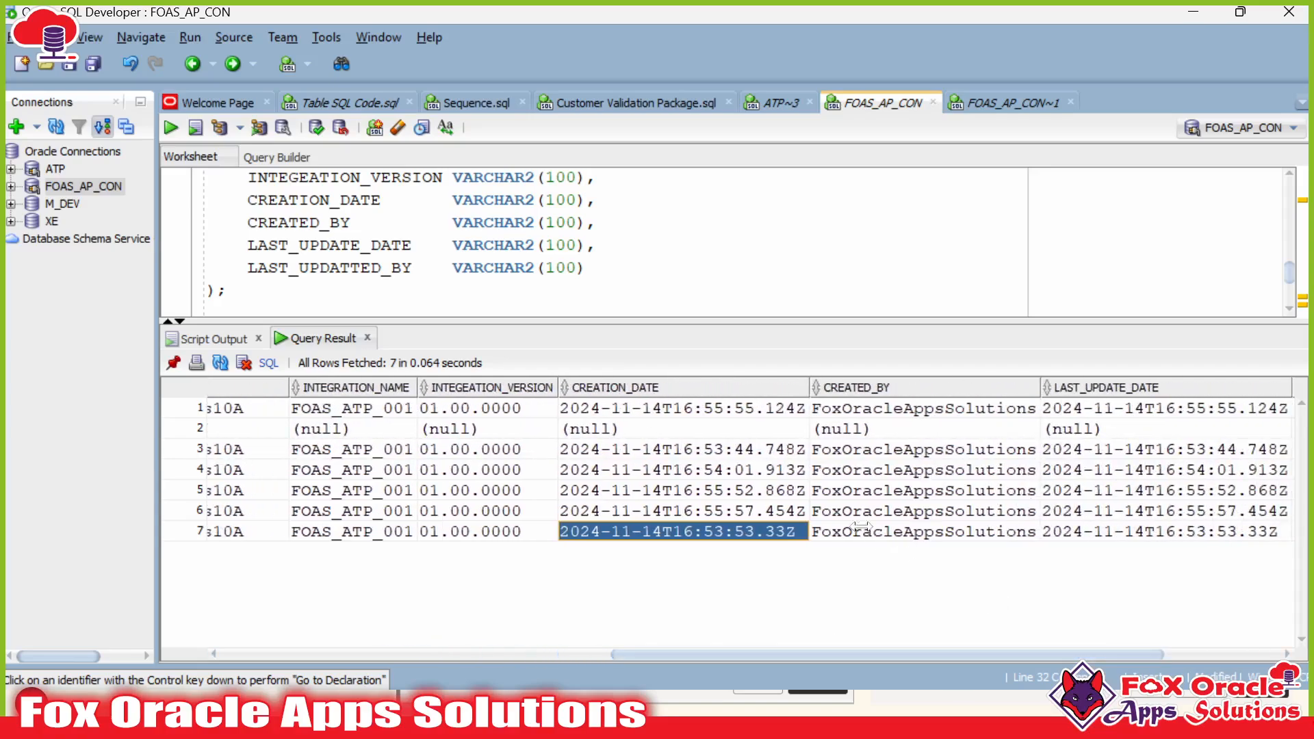
drag(772, 452, 753, 526)
drag(920, 410, 945, 528)
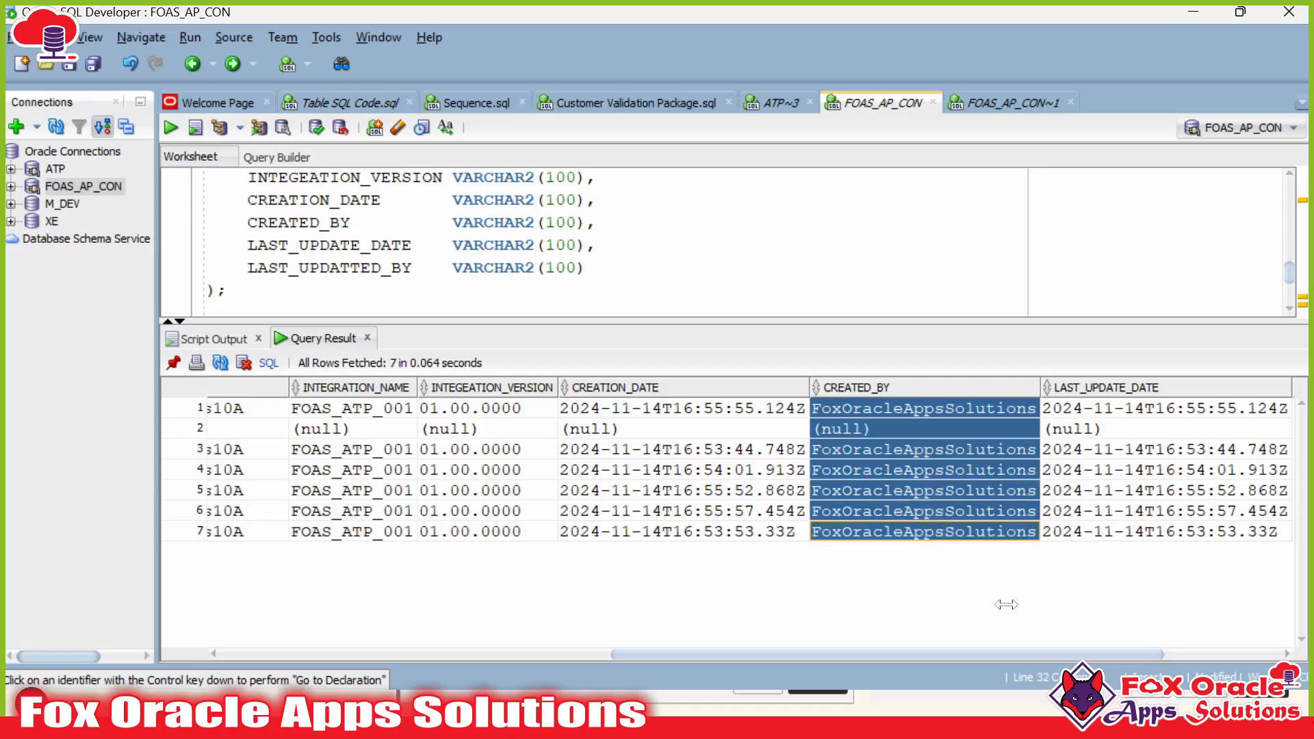
- Review the LAST_UPDATE_DATE and LAST_UPDATTED_BY values of the rows in the query result
drag(976, 657, 1073, 657)
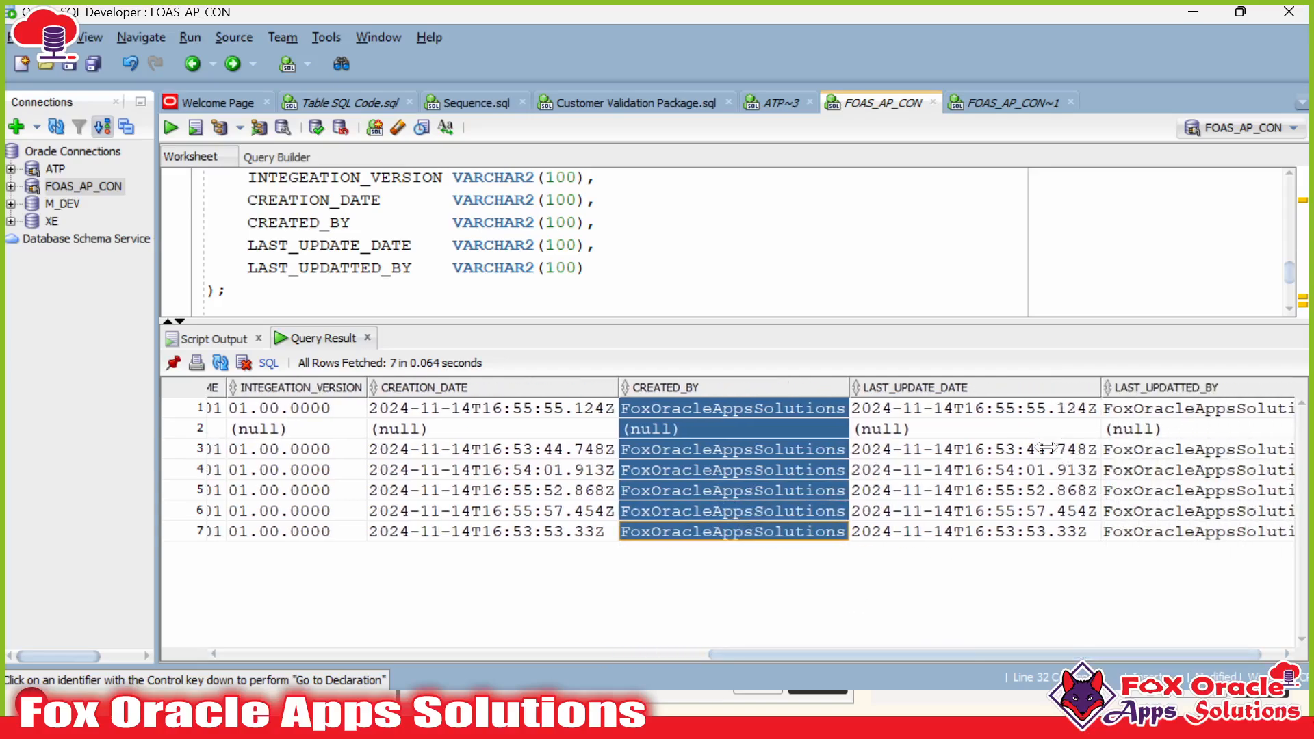
drag(1046, 449, 1040, 526)
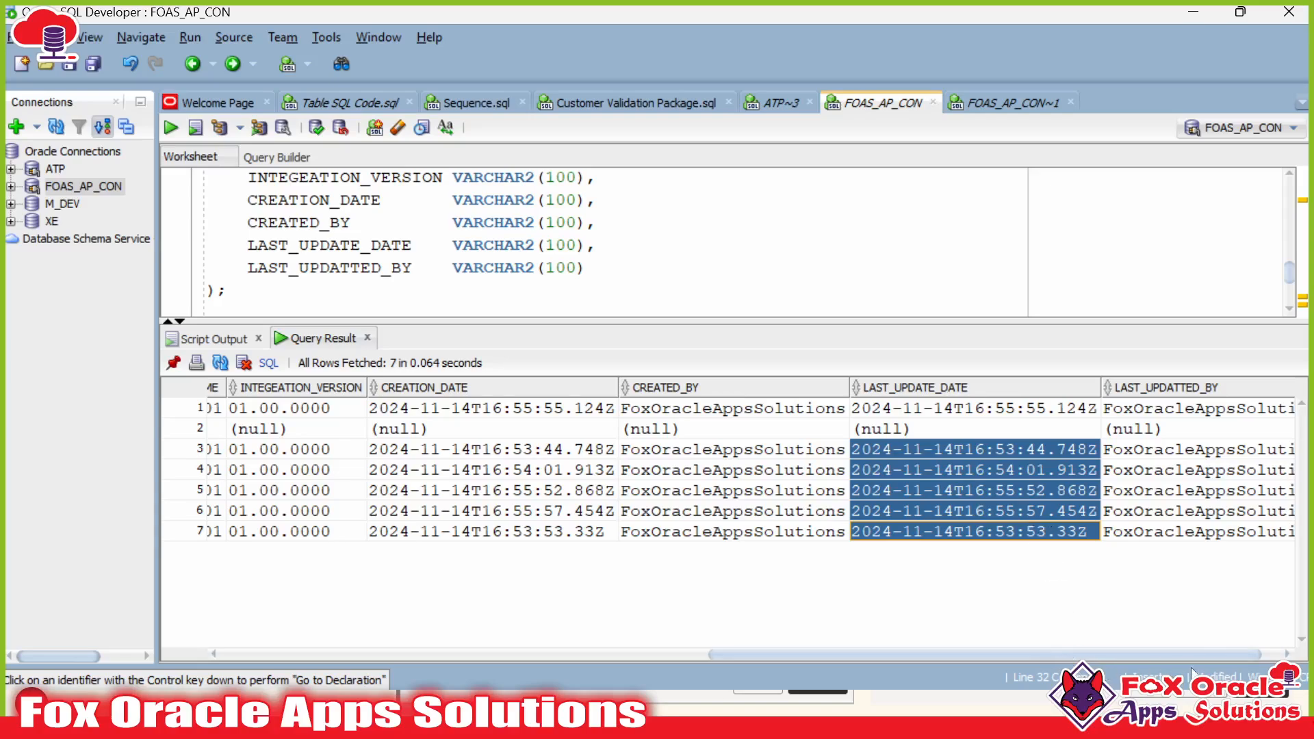
drag(1191, 408, 1188, 522)
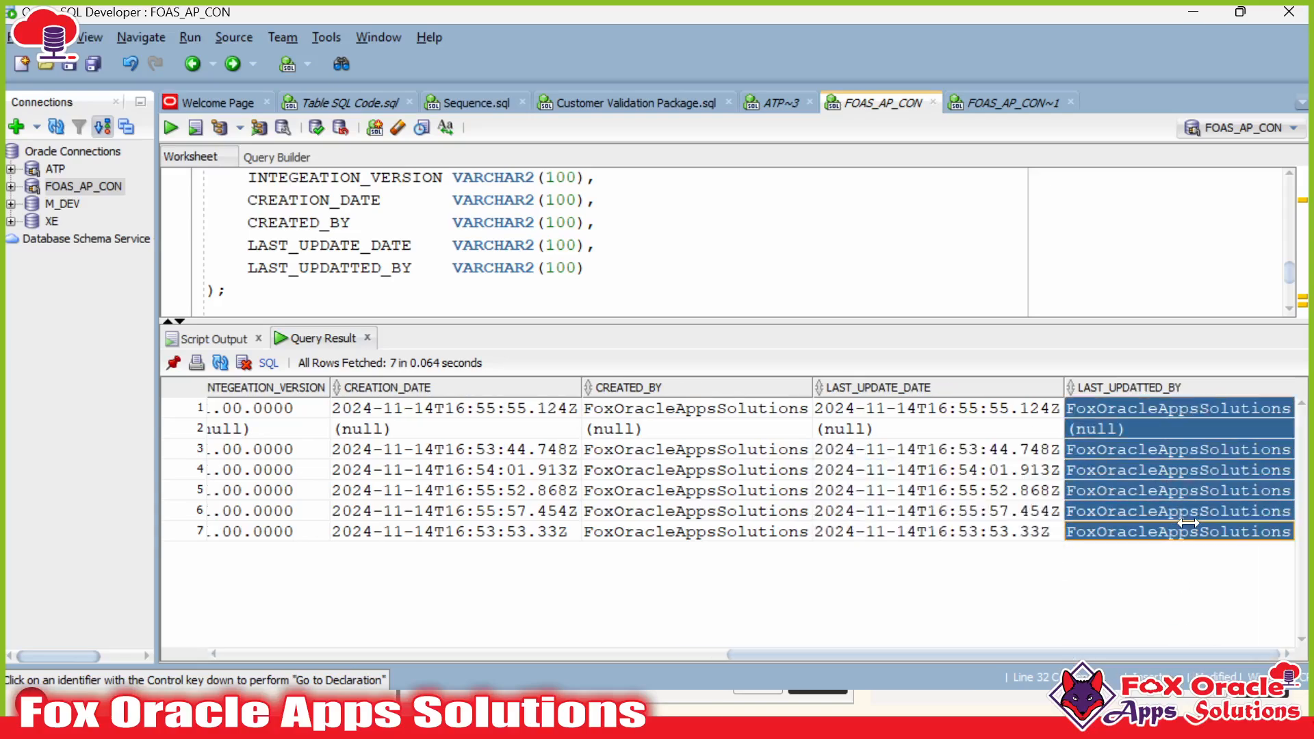
mouse_move(920, 654)
mouse_down()
mouse_move(542, 654)
mouse_move(931, 653)
mouse_up()
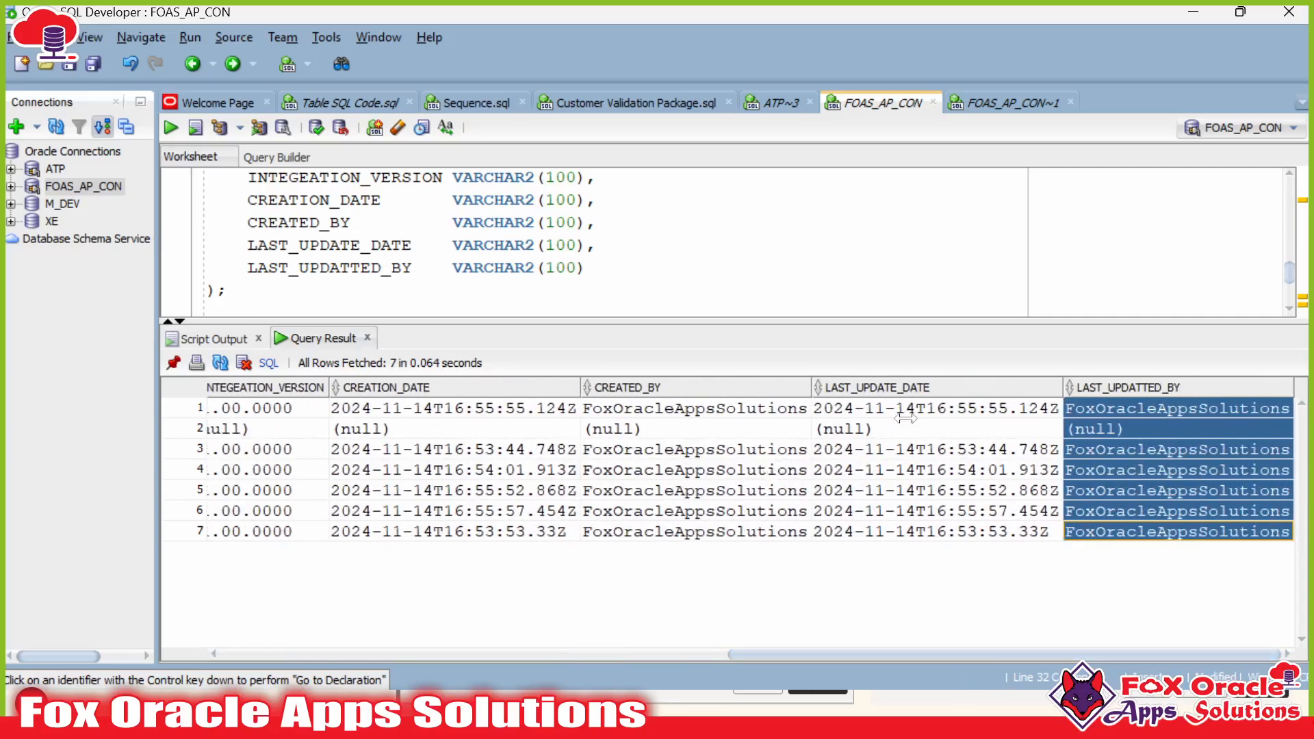
drag(904, 420, 911, 517)
- Enlarge the SQL worksheet area and highlight the FOAS_TRA_STUDENT_TB name in its CREATE TABLE statement
drag(920, 654, 389, 650)
drag(552, 320, 540, 473)
click(520, 320)
scroll(521, 320, up, 5)
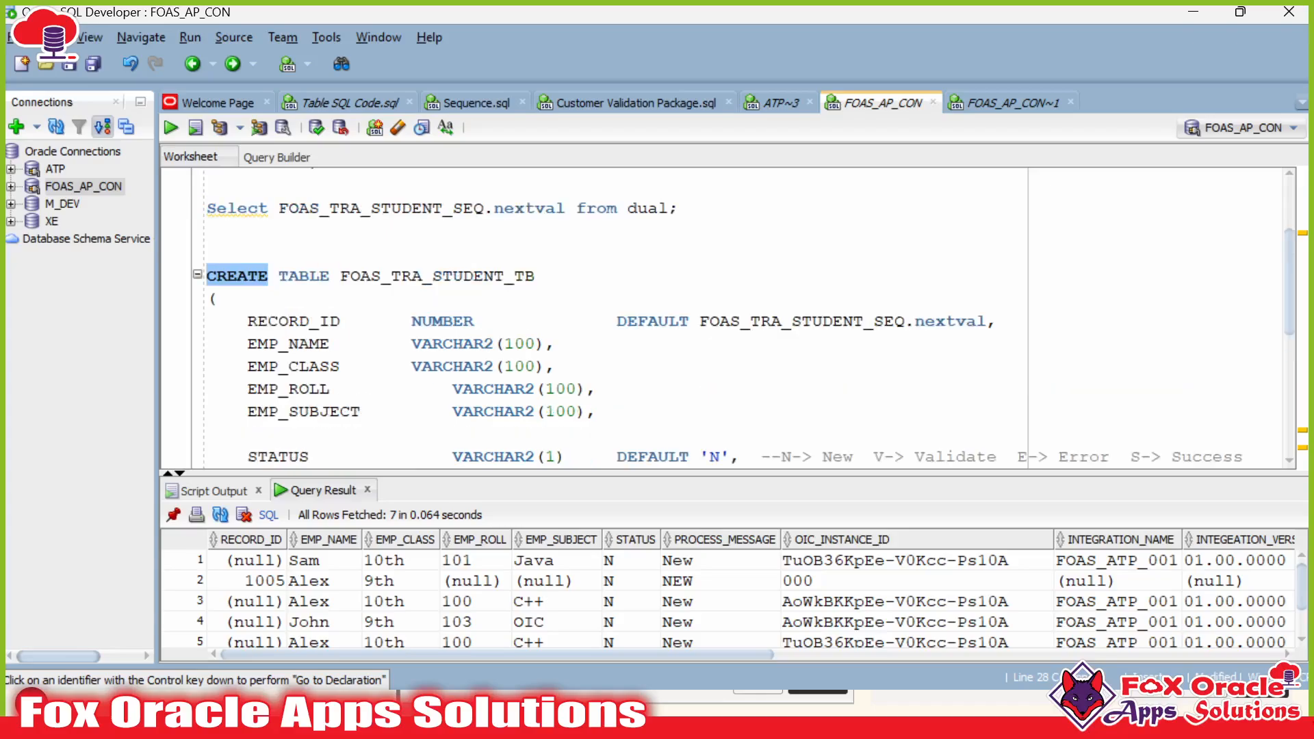
double_click(344, 276)
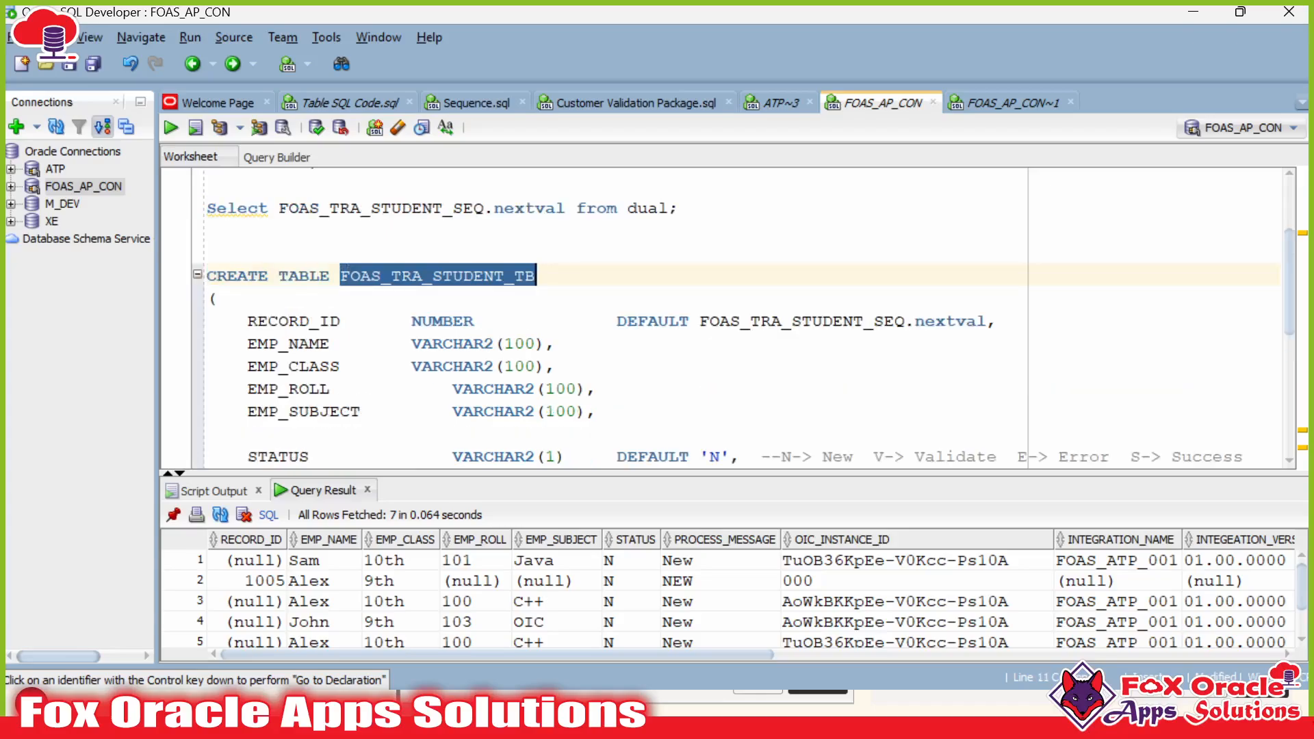
- Switch to the Oracle Integration run page and review the StudentInfo request body and response status of FOAS_ATP_001
key(alt+Tab)
scroll(780, 498, up, 4)
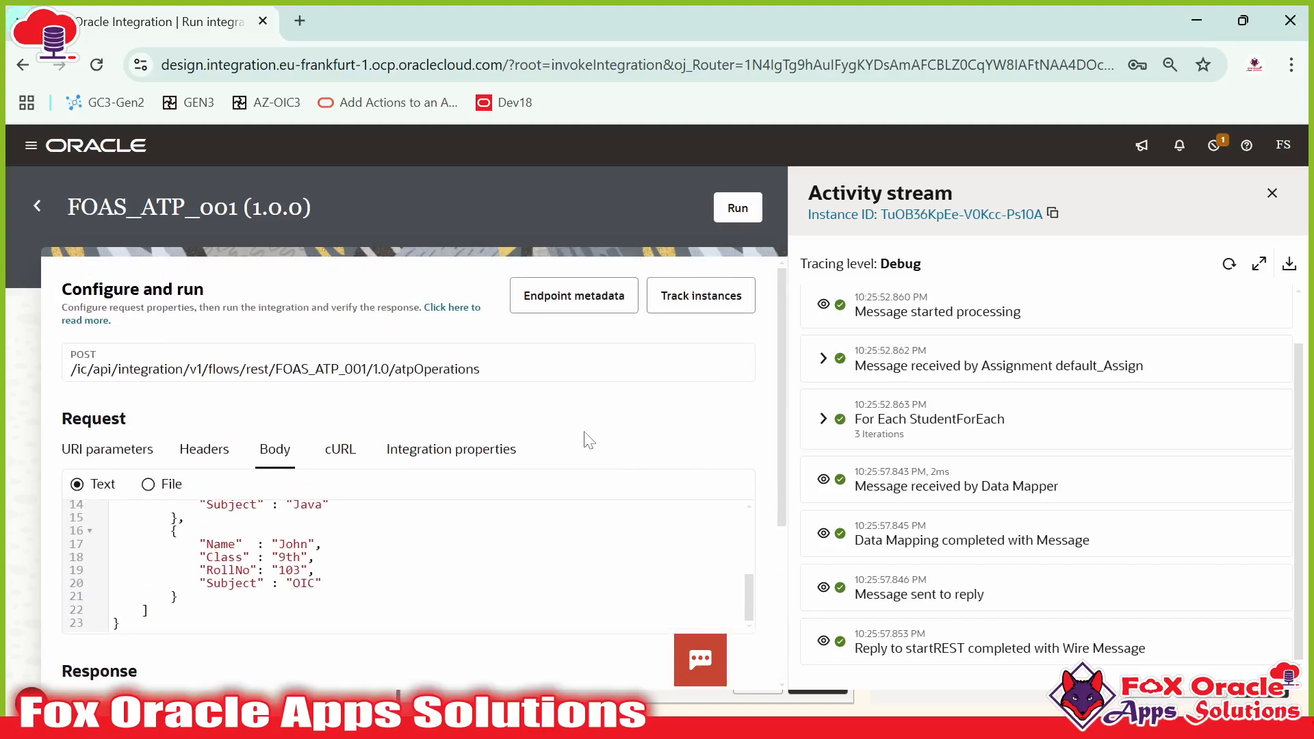
scroll(587, 441, down, 3)
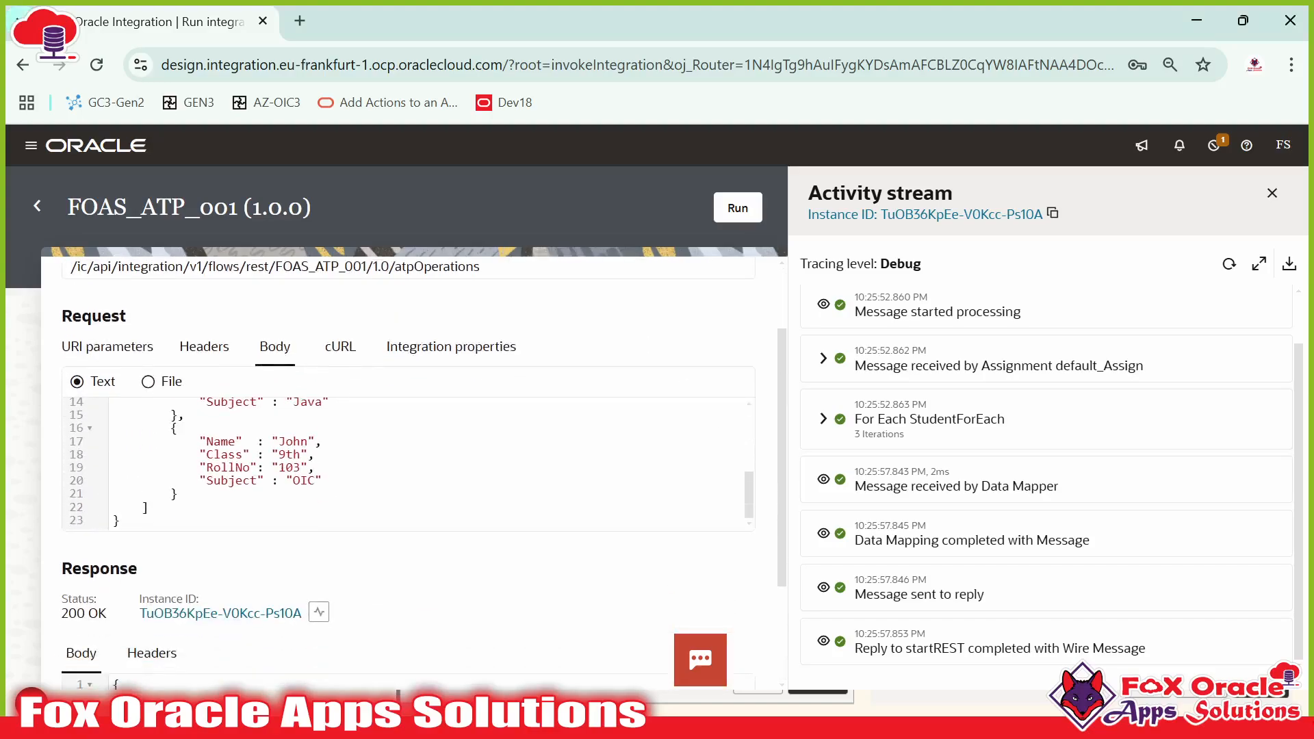
scroll(408, 463, up, 5)
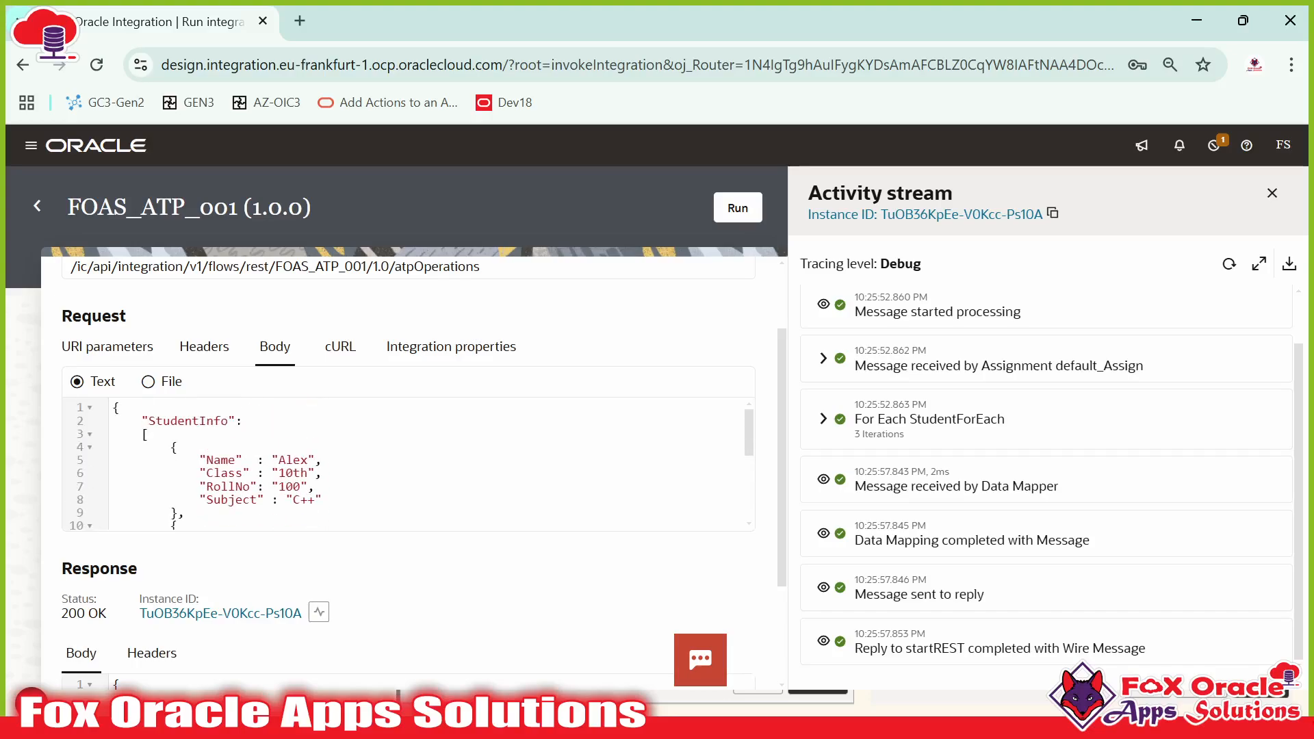
key(alt+Tab)
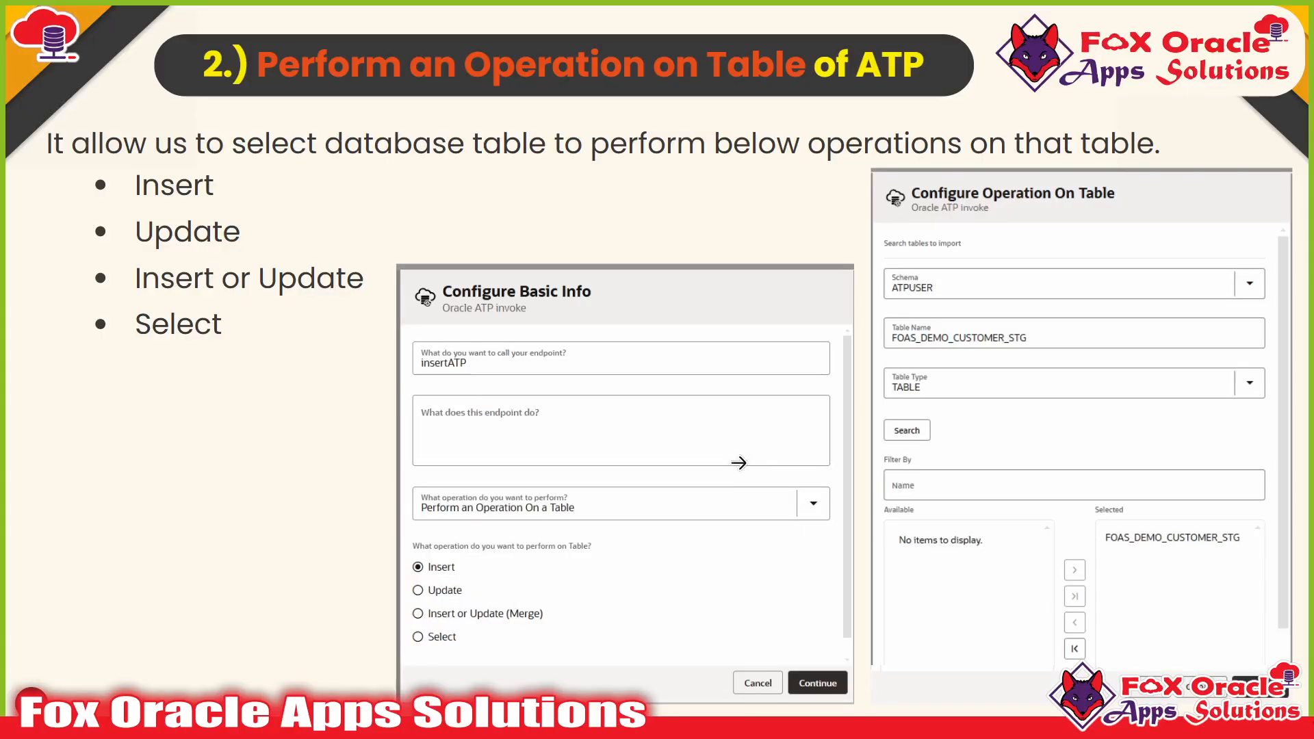
click(1039, 463)
click(1037, 463)
click(1078, 462)
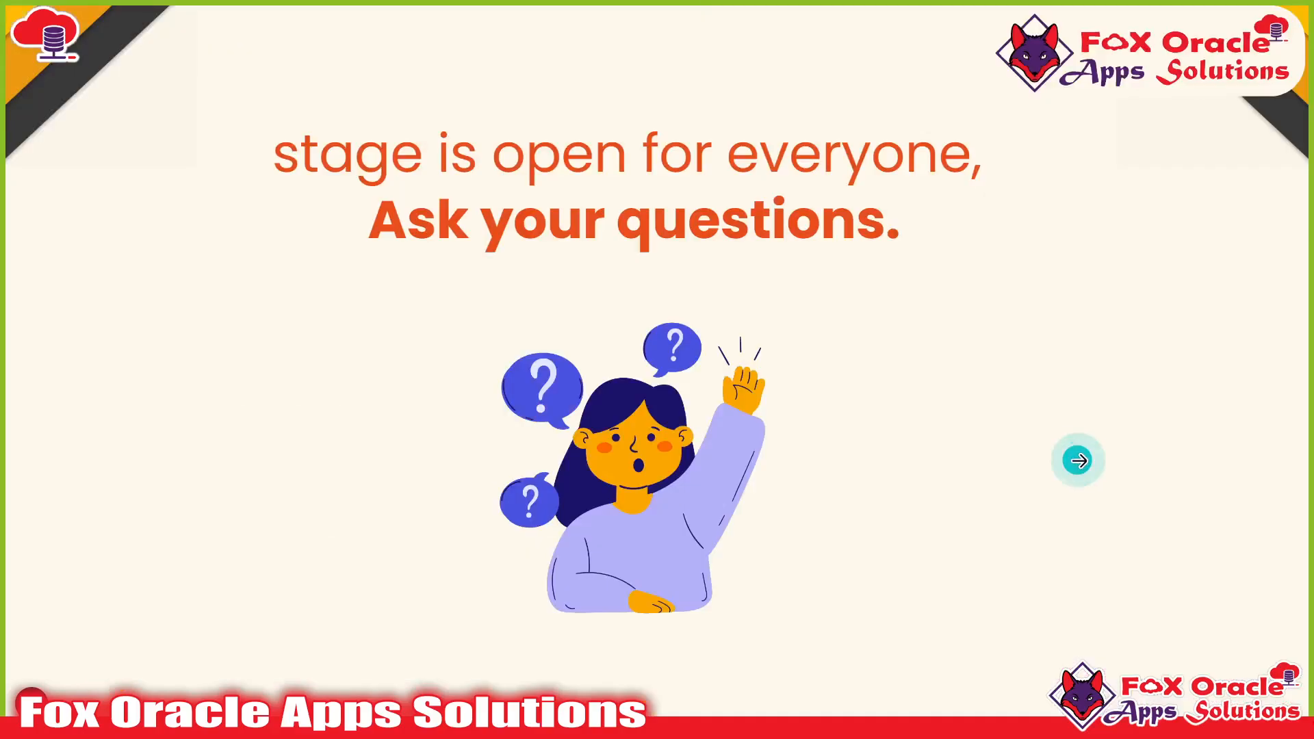